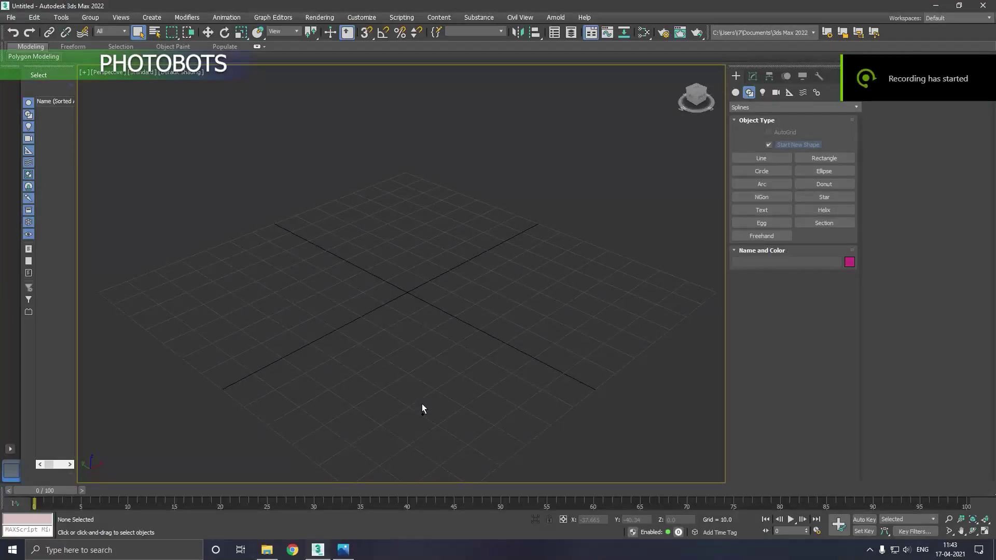
Start a Box primitive and draw Box001's roughly 84 × 76 base on the home grid
right_click(422, 397)
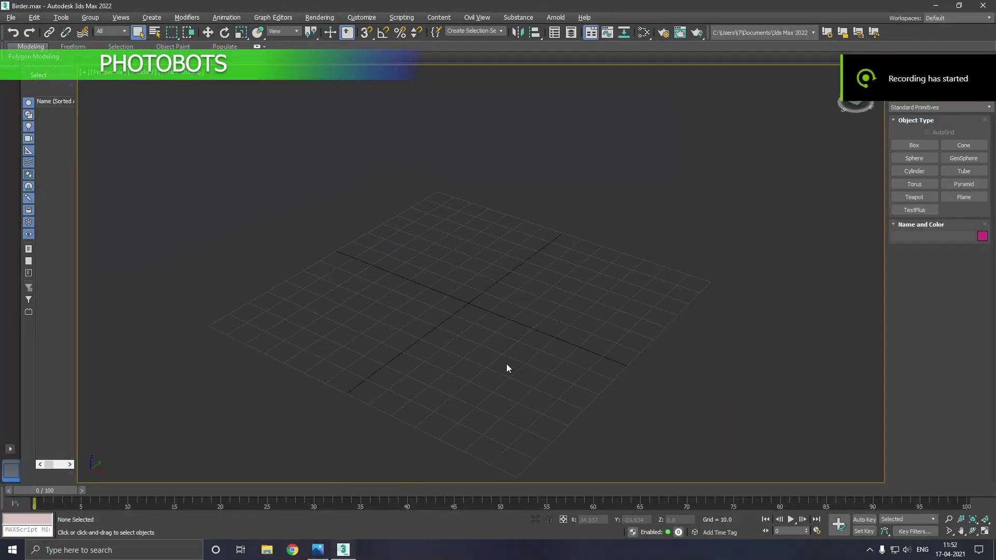
mouse_move(504, 332)
middle_mouse_down("alt")
mouse_move(499, 351)
mouse_move(376, 293)
middle_mouse_up("alt")
left_click_drag(885, 287, 780, 292)
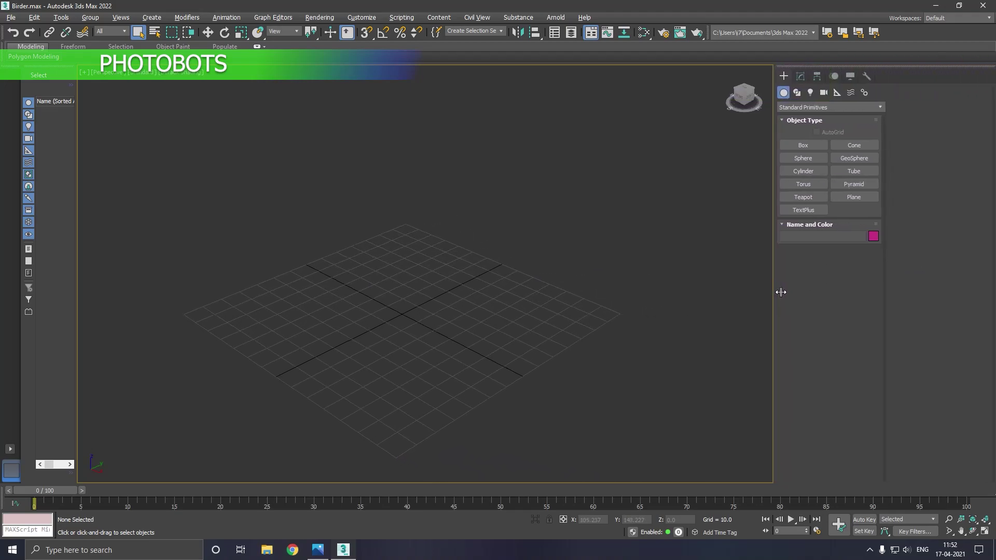
left_click(804, 146)
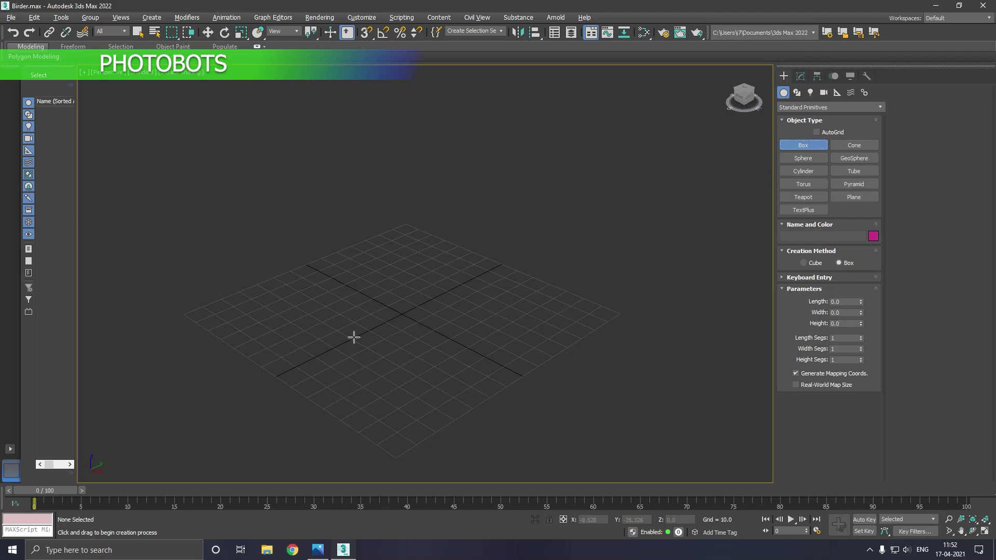
middle_click_drag(415, 336, 409, 336, "alt")
scroll(408, 335, "up", 1)
scroll(394, 349, "up", 2)
scroll(402, 313, "up", 2)
scroll(396, 319, "up", 2)
scroll(373, 323, "down", 2)
mouse_move(276, 315)
left_mouse_down()
mouse_move(435, 356)
mouse_move(579, 318)
mouse_move(650, 319)
mouse_move(565, 313)
mouse_move(657, 320)
left_mouse_up()
Set Box001's height to about 66.6 and exit box creation
left_click(490, 96)
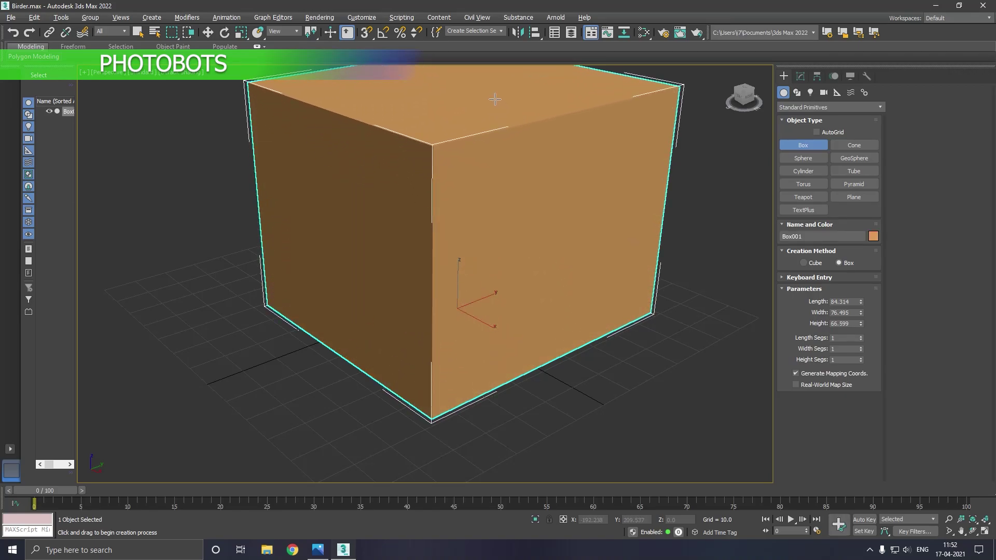
right_click(487, 91)
right_click(485, 94)
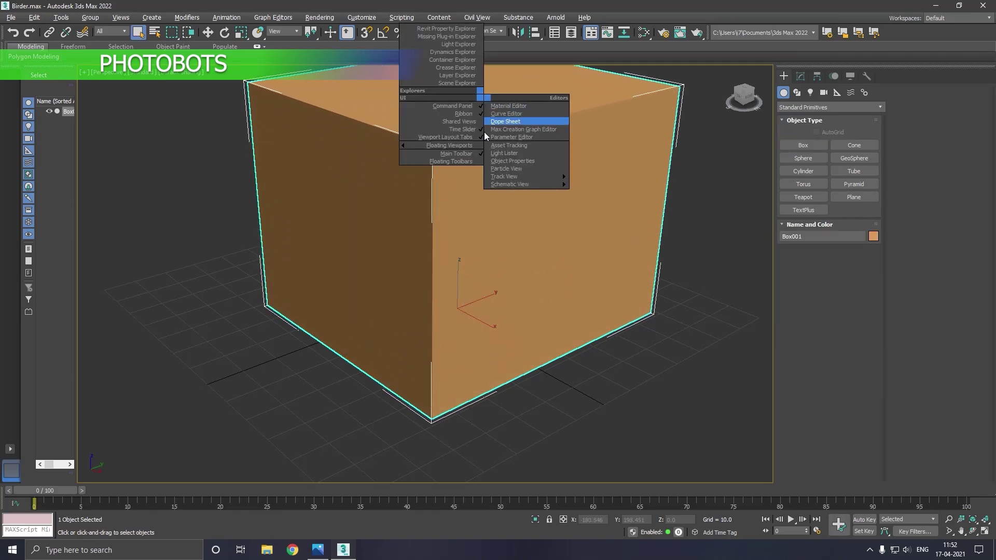
right_click(450, 235)
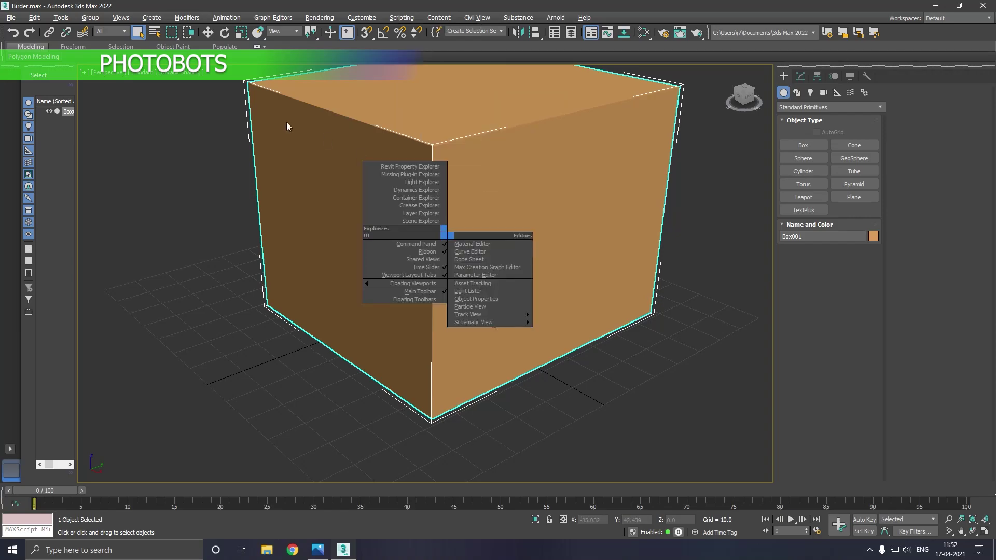
left_click(207, 33)
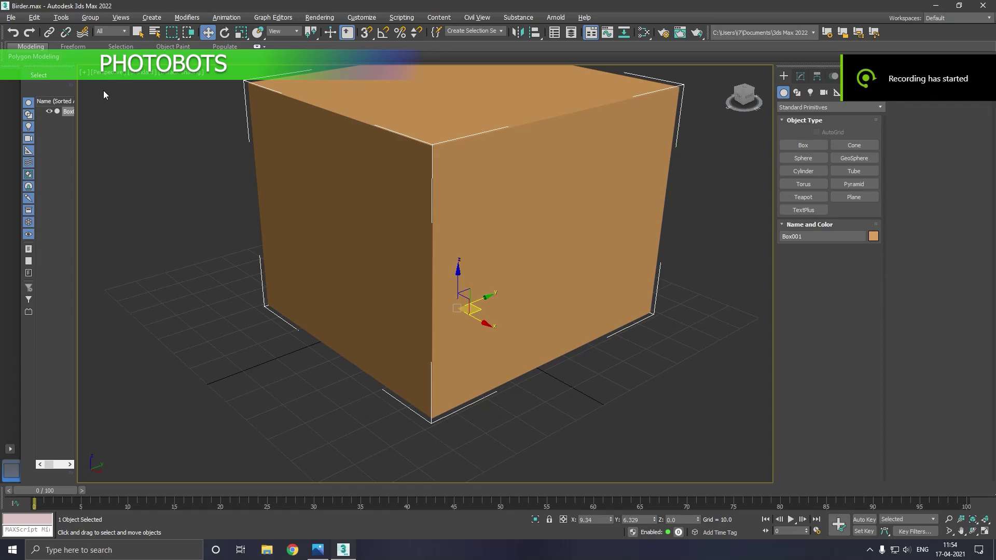
left_click(107, 76)
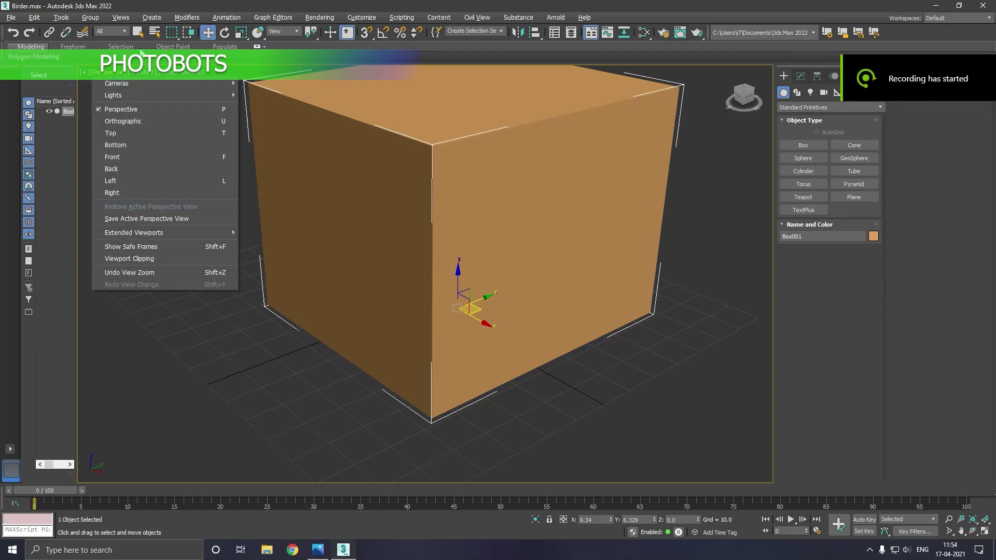
left_click(140, 73)
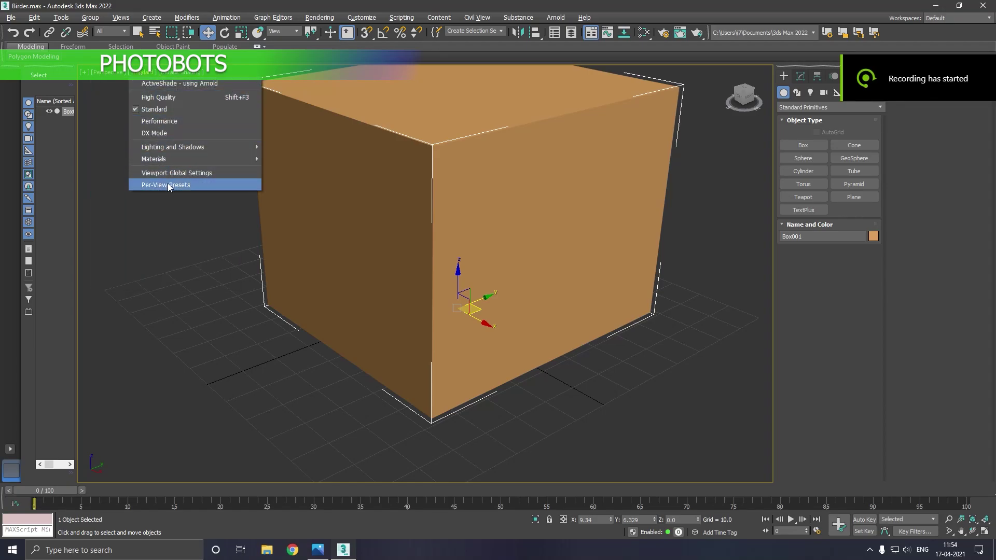
Turn off Selection Brackets in the perspective view's Per-View Preferences
left_click(171, 185)
left_click(498, 93)
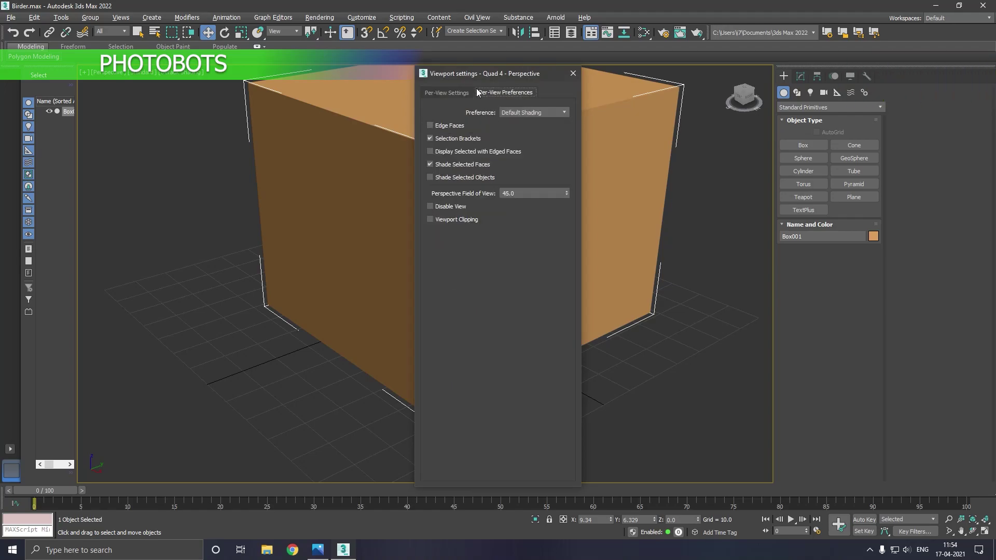
left_click(467, 140)
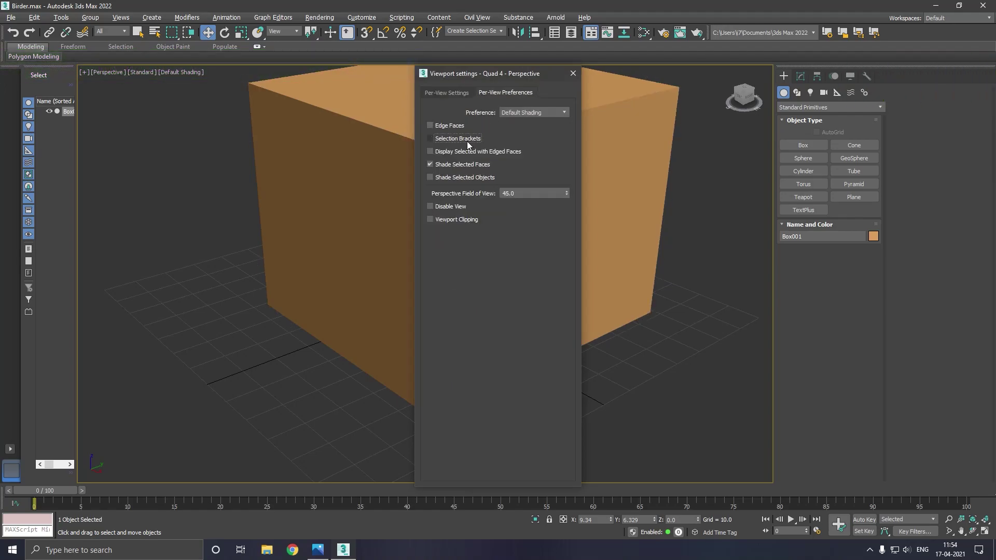
left_click(573, 75)
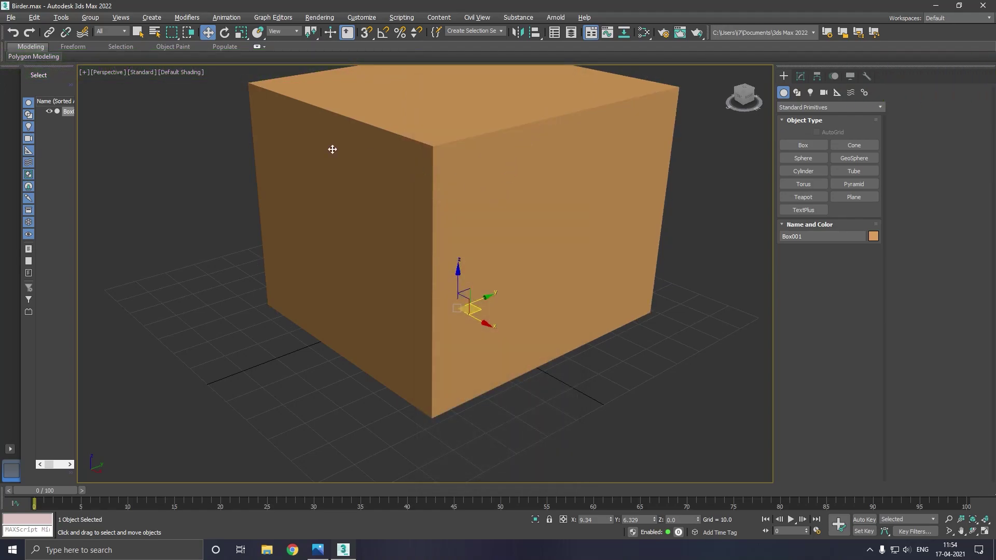
Set the perspective viewport shading to Edged Faces
left_click(177, 72)
left_click(205, 202)
left_click(189, 72)
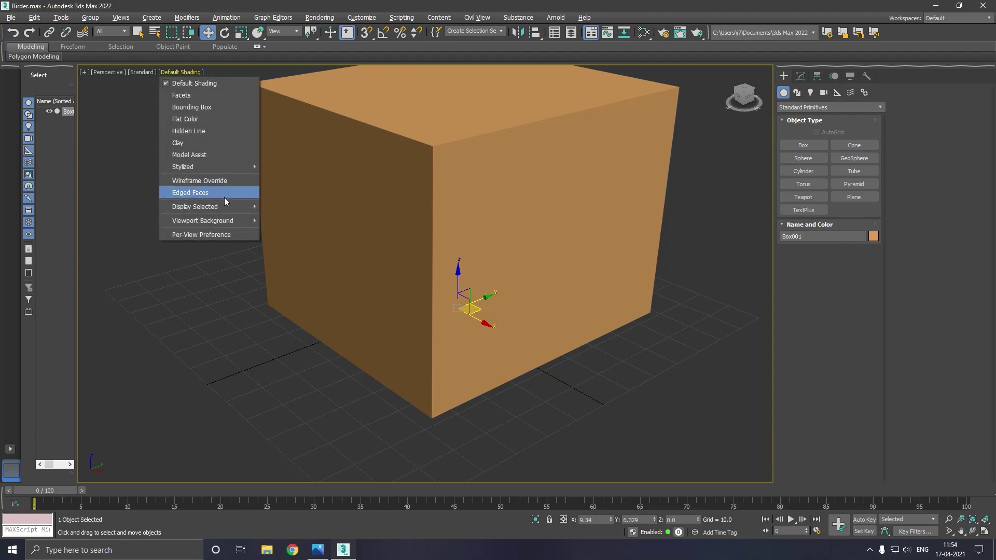
left_click(224, 197)
scroll(338, 336, "down", 3)
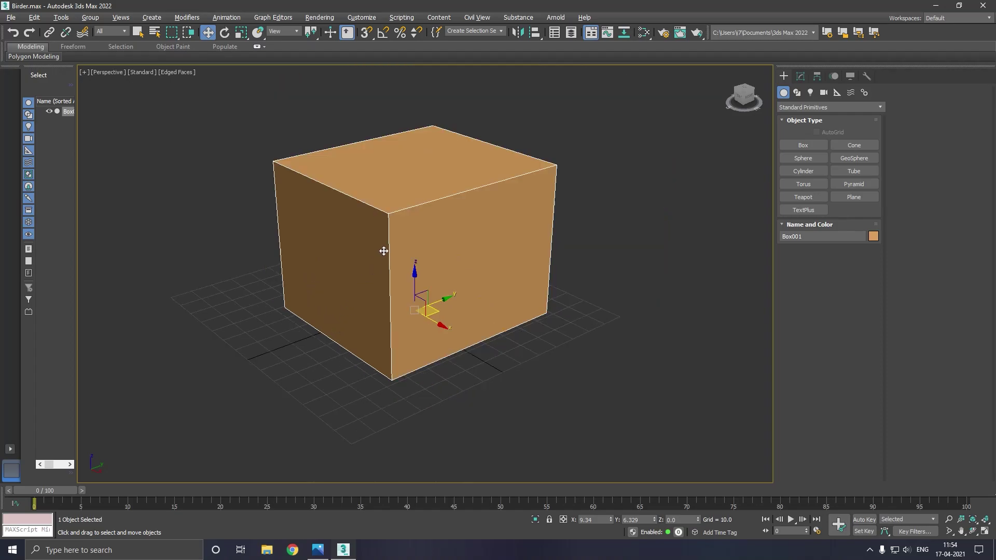
In the Compact Material Editor, assign the grey 01 - Default Physical Material to Box001
key("m")
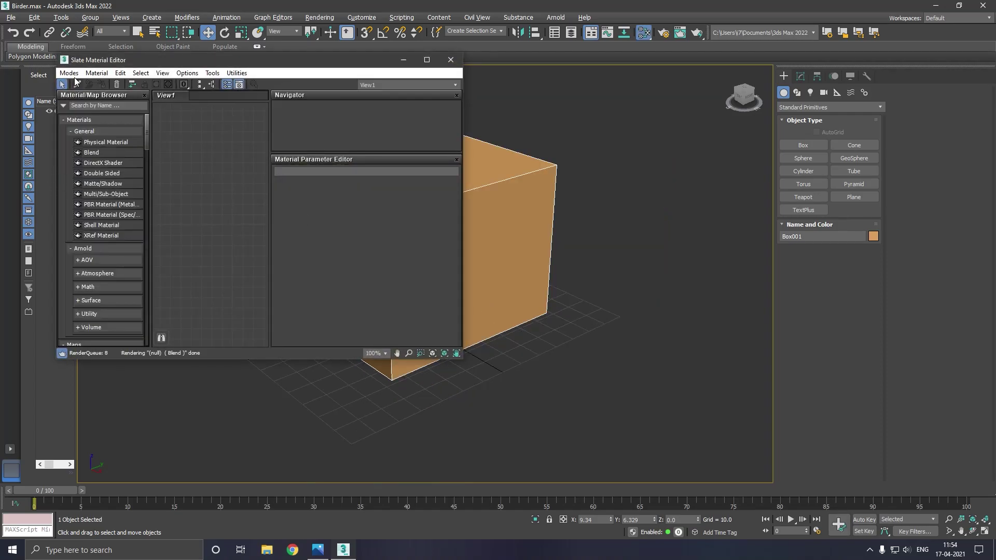
left_click(74, 75)
left_click(75, 86)
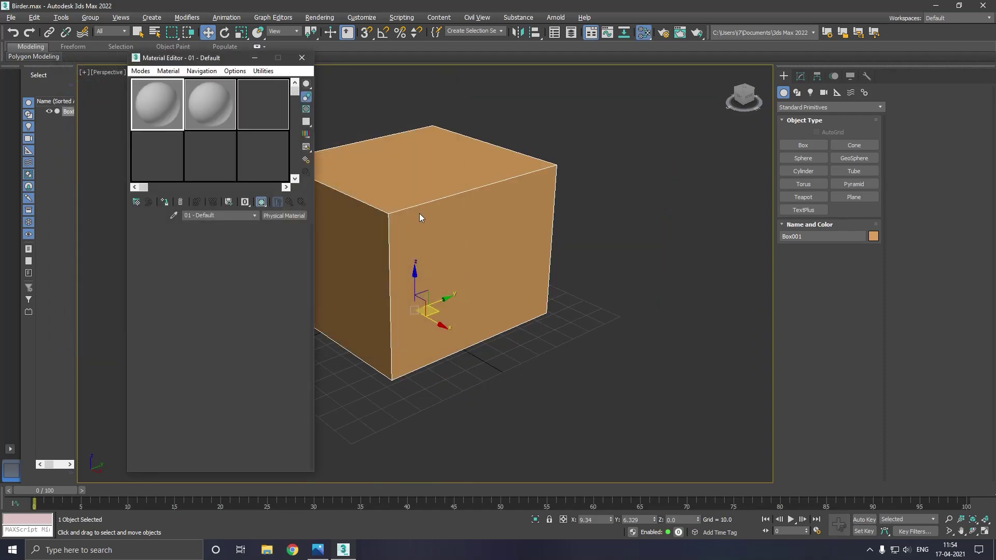
middle_click_drag(437, 229, 551, 228)
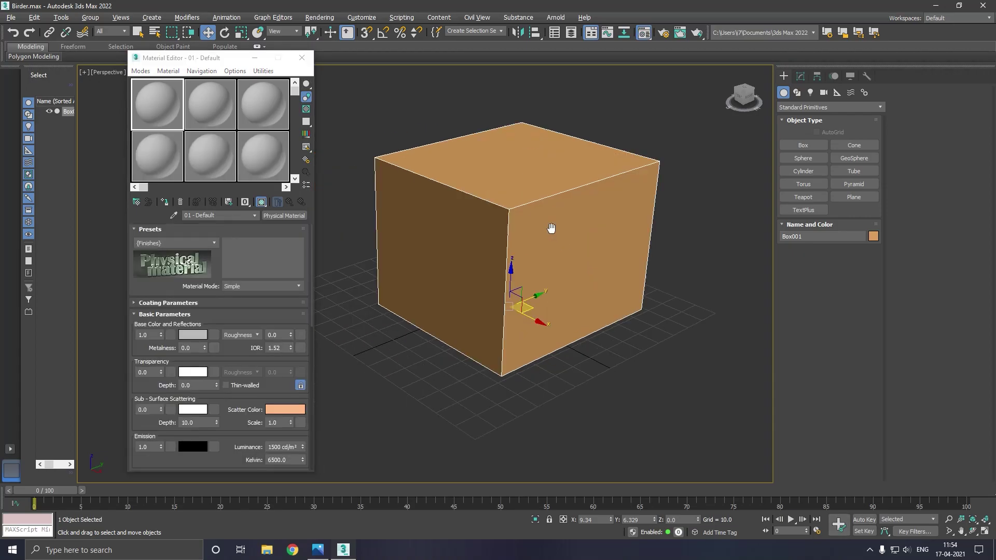
left_click(165, 203)
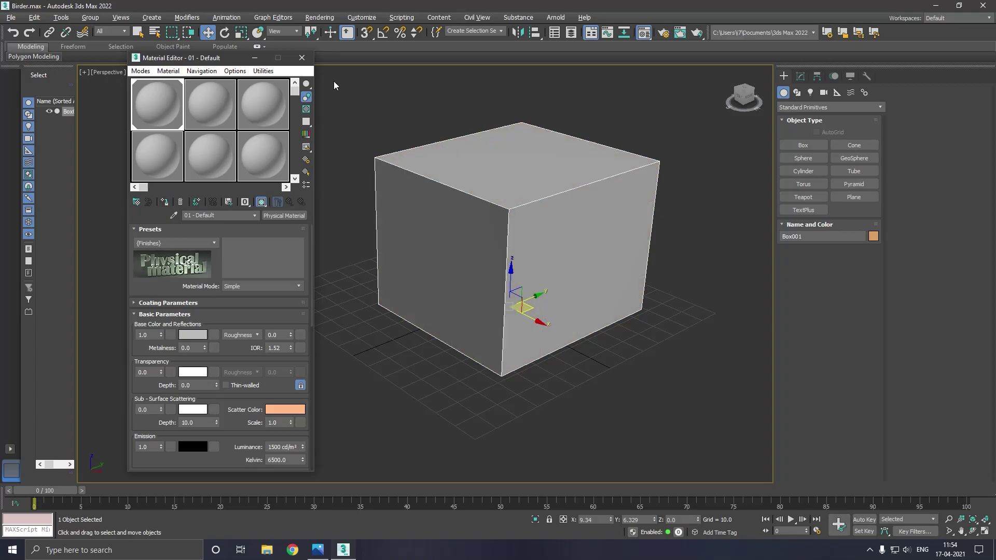
left_click(302, 57)
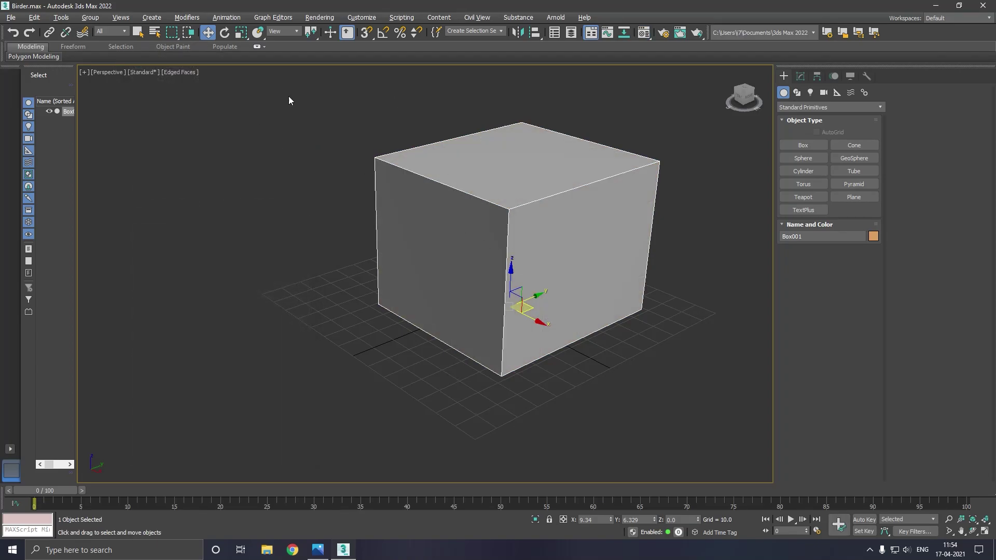
Rescale Box001 uniformly, shrinking then enlarging it to the desired size
key("r")
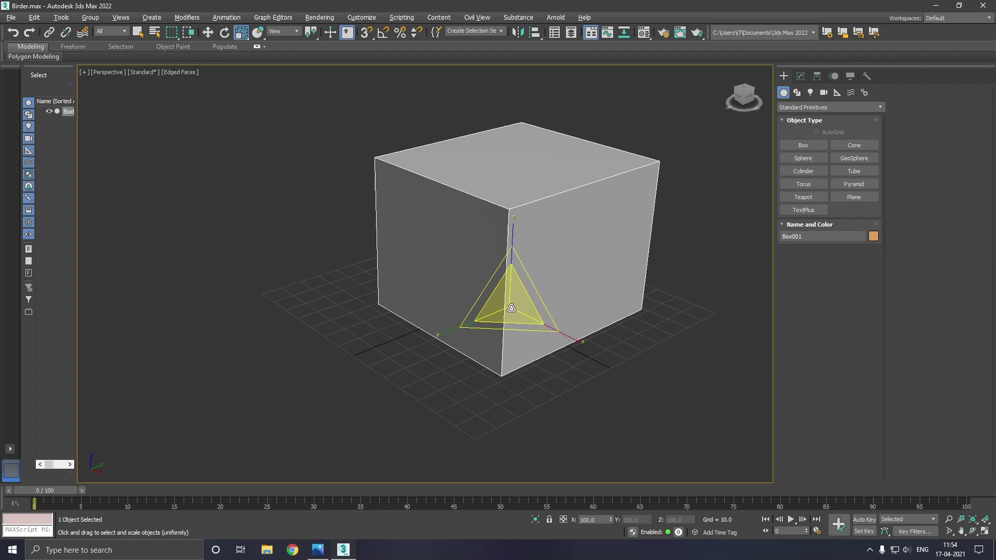
left_click_drag(518, 307, 497, 349)
key("w")
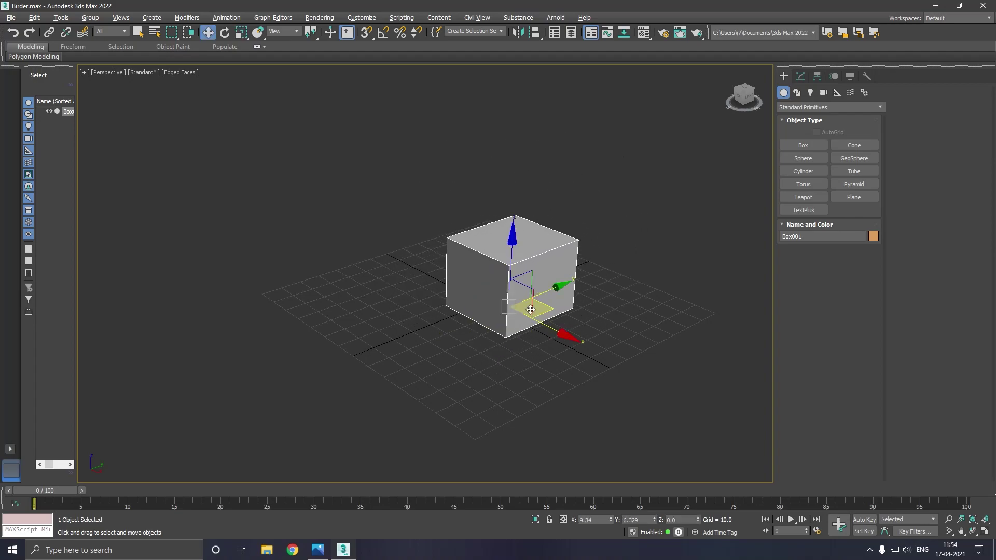
scroll(543, 331, "up", 4)
mouse_move(542, 331)
middle_mouse_down("alt")
mouse_move(539, 276)
mouse_move(489, 258)
mouse_move(457, 284)
mouse_move(444, 273)
mouse_move(528, 273)
middle_mouse_up("alt")
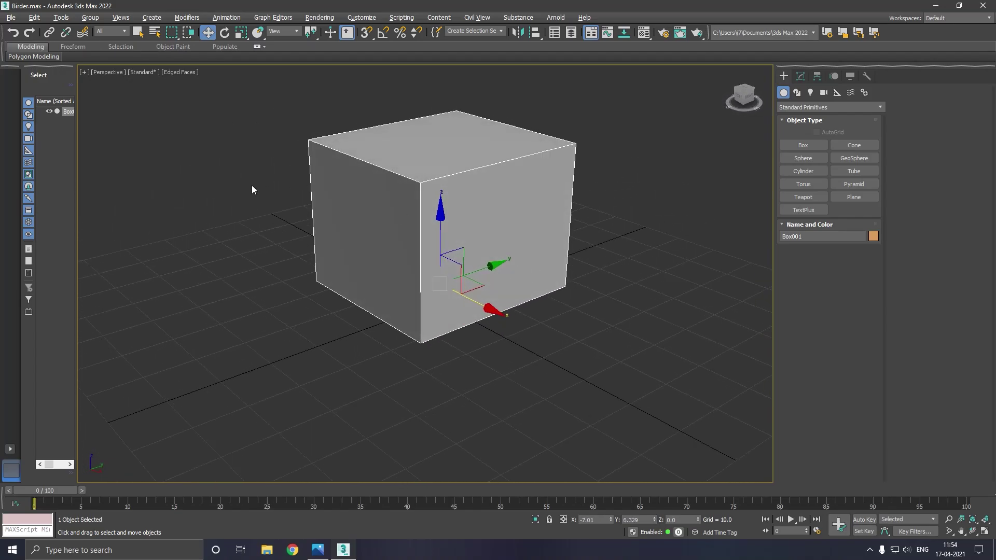
key("r")
mouse_move(439, 286)
left_mouse_down()
mouse_move(430, 240)
mouse_move(427, 319)
left_mouse_up()
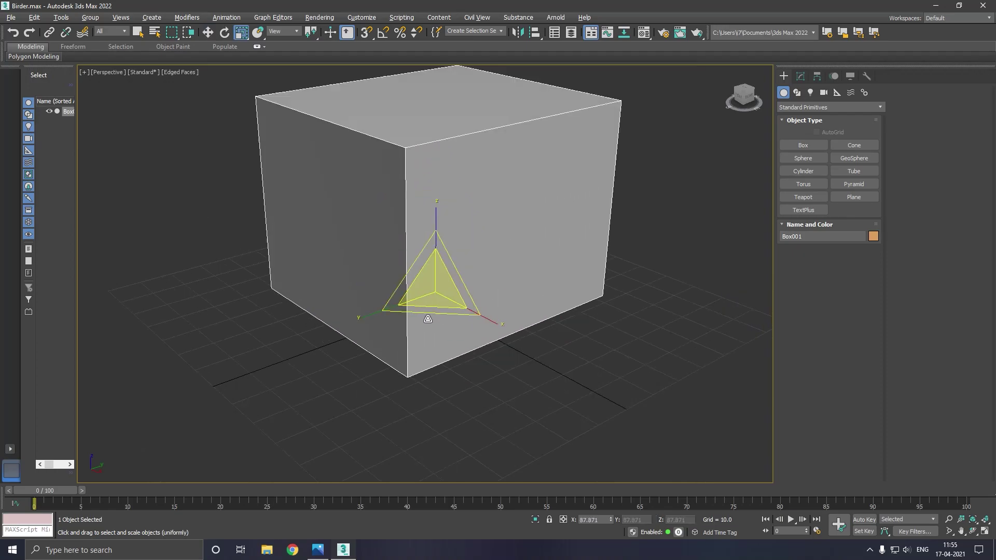
middle_click_drag(428, 318, 431, 337)
left_click(211, 33)
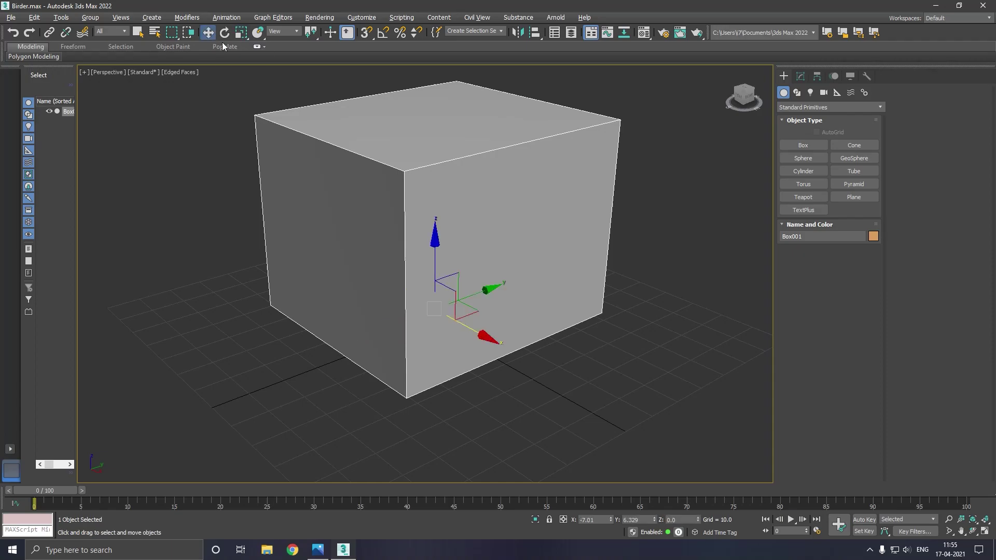
Convert Box001 to Editable Poly from the Modify stack, then undo the conversion
left_click(799, 77)
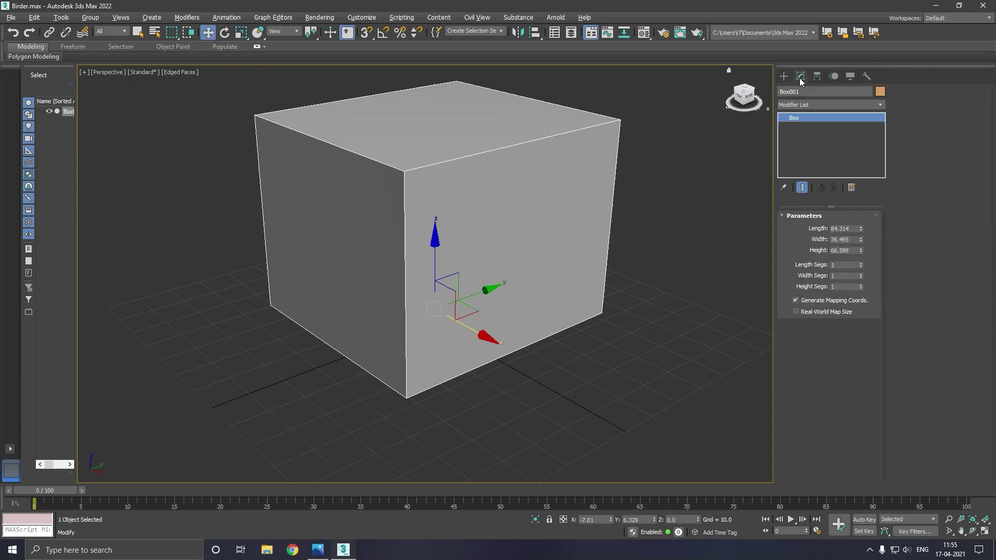
right_click(799, 149)
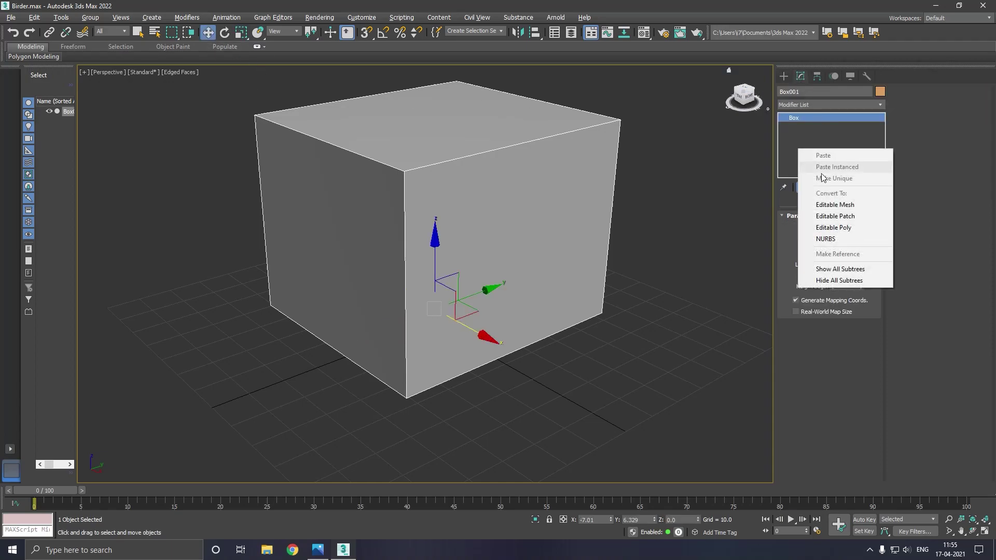
left_click(827, 223)
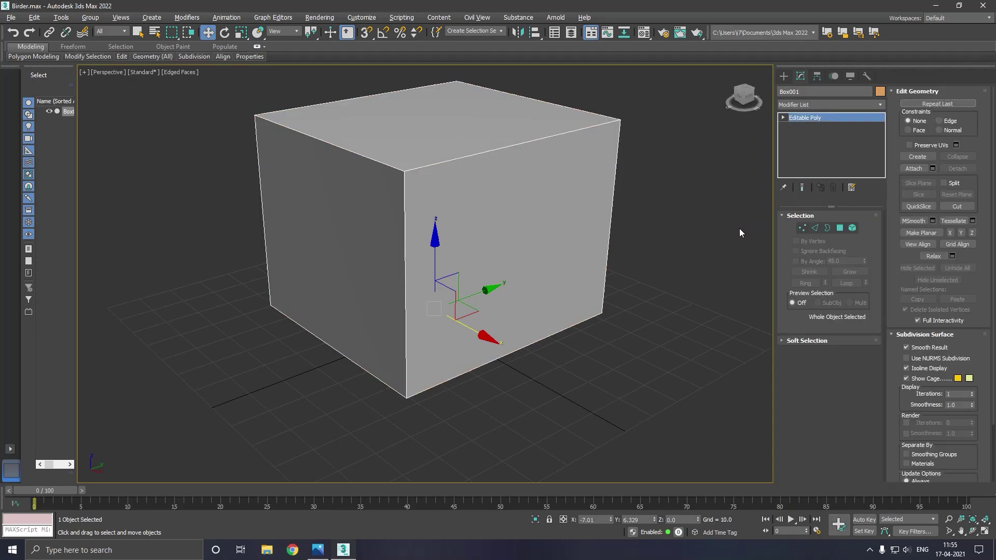
left_click(11, 34)
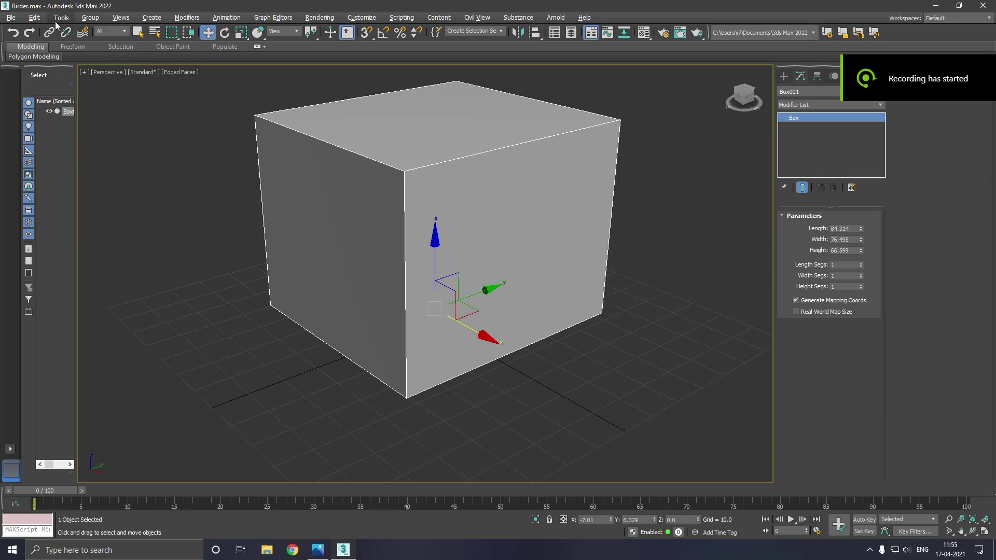
left_click(38, 17)
Clone Box001 as an independent Copy, Box002, and narrow it into a thin slab
left_click(54, 94)
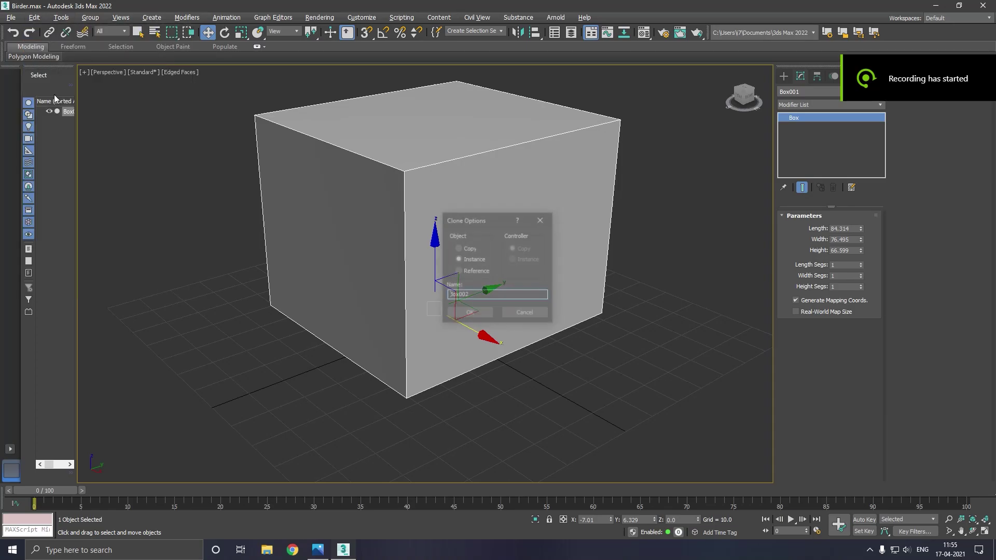
left_click(470, 249)
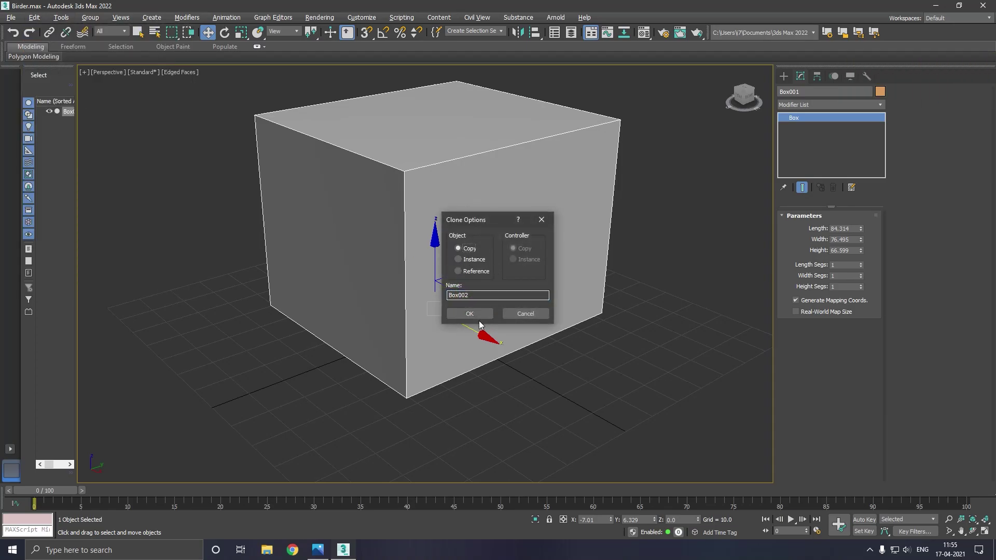
left_click(478, 317)
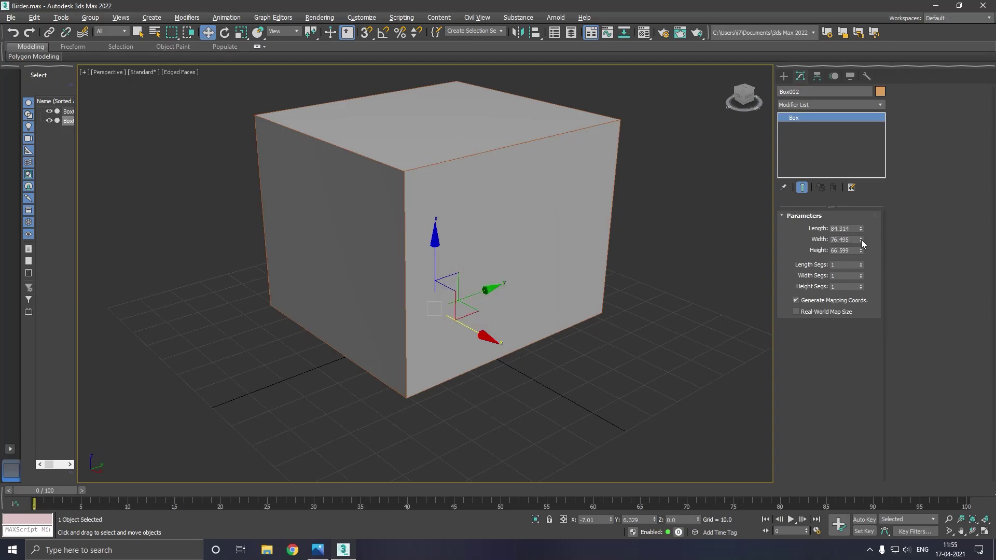
mouse_move(860, 240)
left_mouse_down()
mouse_move(864, 287)
mouse_move(862, 270)
left_mouse_up()
left_click_drag(860, 229, 853, 278)
mouse_move(478, 335)
left_mouse_down()
mouse_move(581, 337)
mouse_move(492, 363)
left_mouse_up()
middle_click_drag(493, 363, 489, 380, "alt")
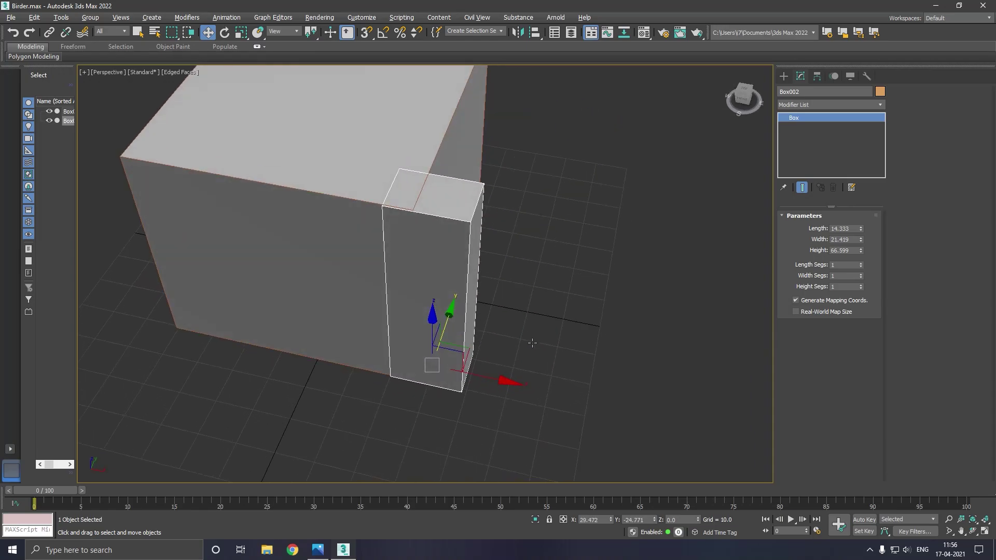
left_click_drag(488, 380, 492, 354)
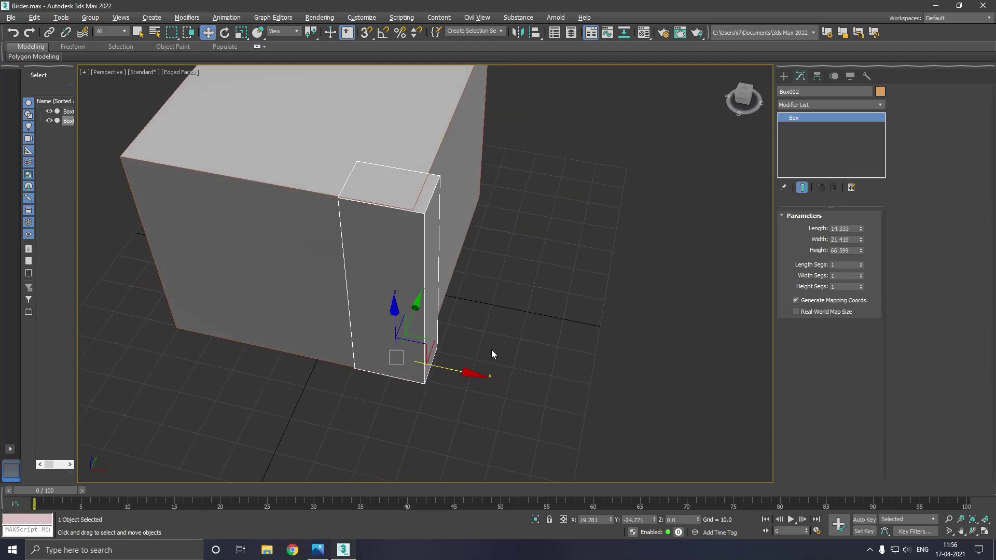
Fine-tune Box002 to Length 8.759, Width 6.64 and seat it on Box001's corner
left_click_drag(860, 229, 870, 278)
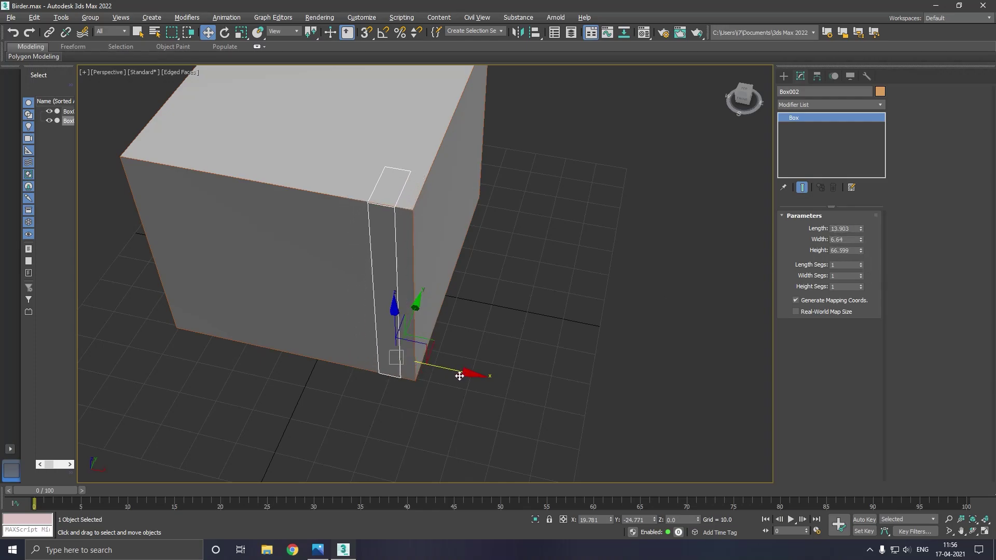
left_click_drag(459, 376, 477, 373)
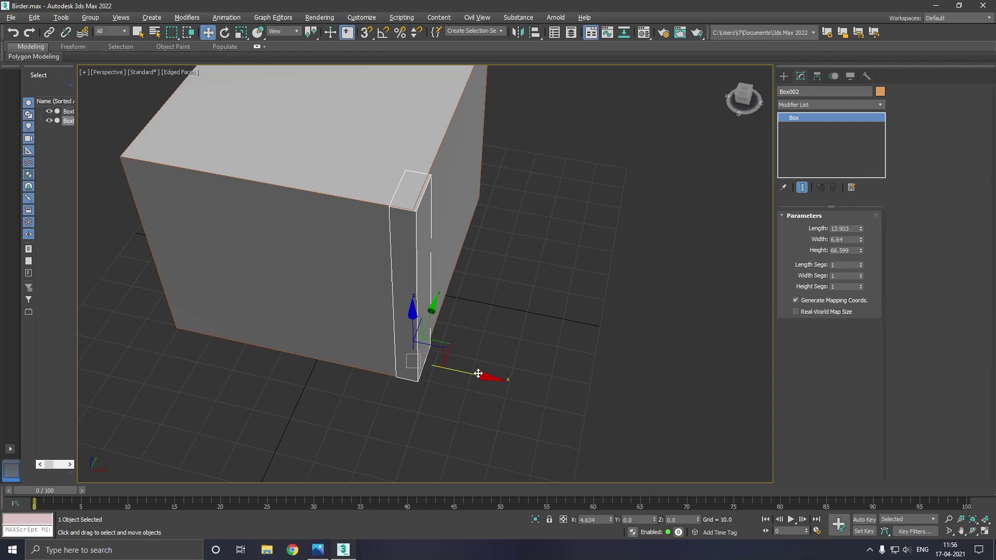
middle_click_drag(477, 344, 424, 350, "alt")
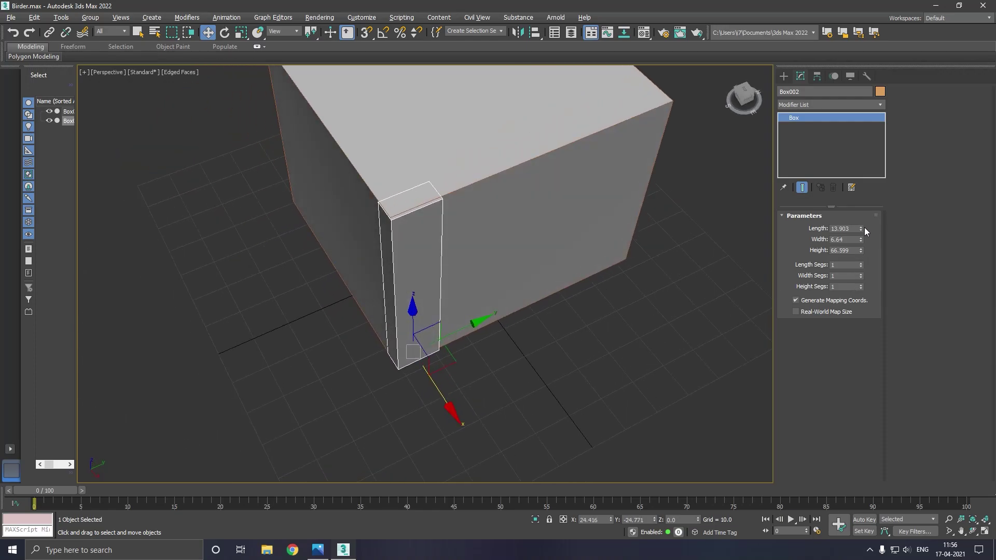
left_click_drag(860, 229, 815, 262)
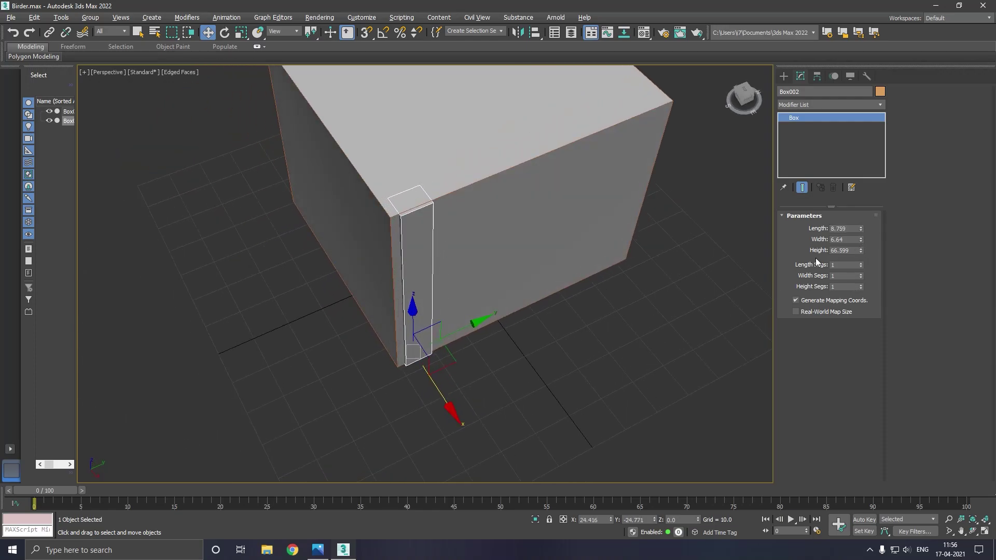
left_click_drag(482, 327, 470, 325)
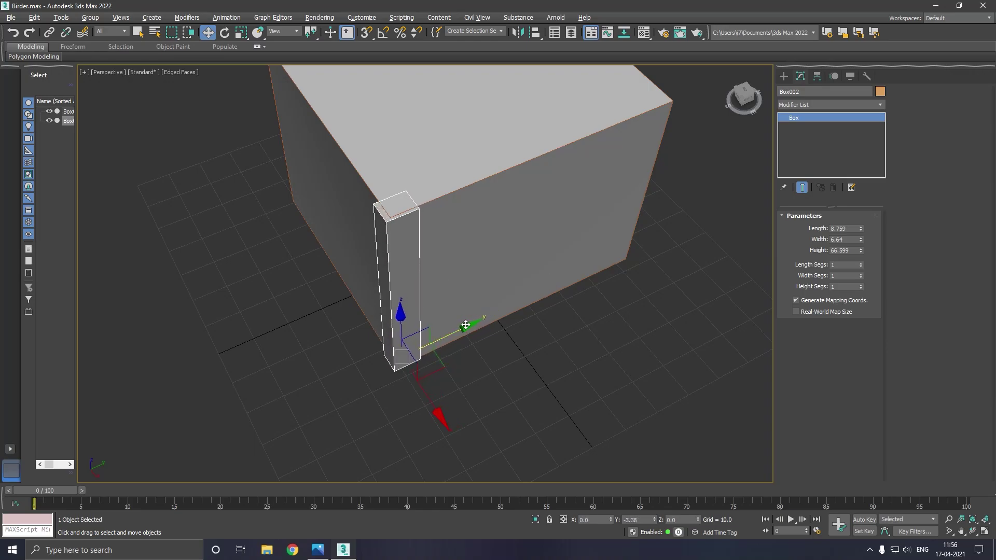
mouse_move(469, 324)
middle_mouse_down("alt")
mouse_move(582, 263)
mouse_move(510, 284)
mouse_move(552, 278)
mouse_move(490, 276)
middle_mouse_up("alt")
scroll(419, 203, "up", 2)
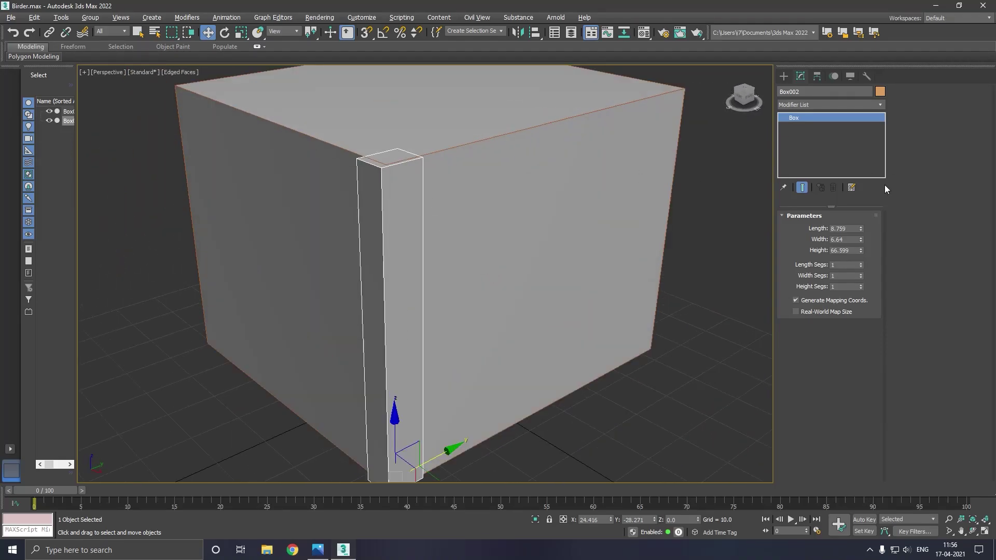
Raise the corner post's Height Segs to 11 with the spinner arrows
right_click(831, 154)
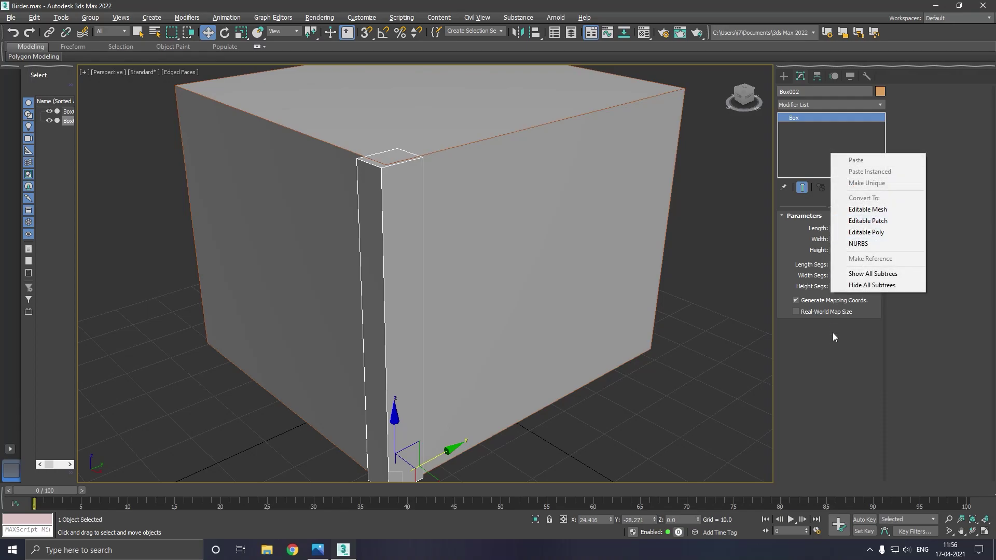
left_click(825, 314)
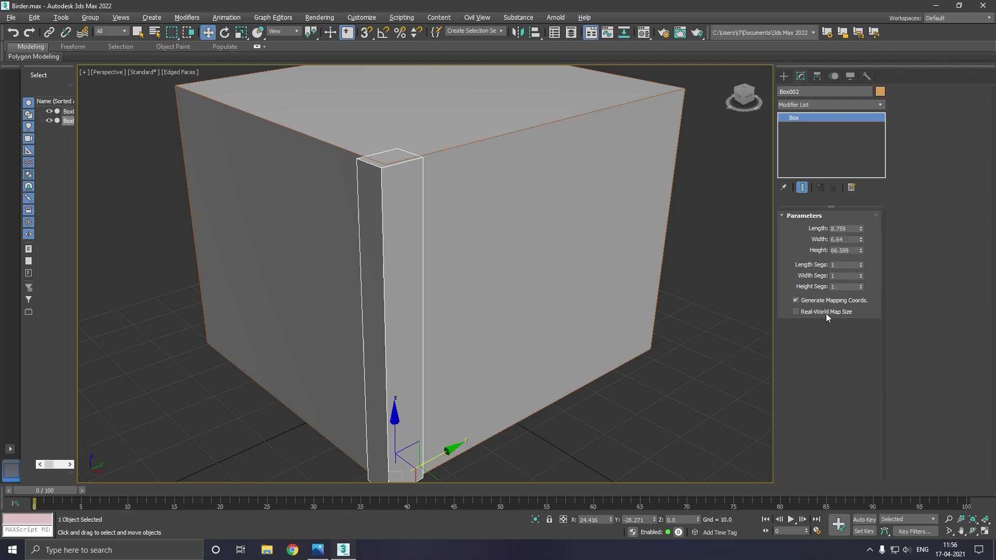
left_click(861, 263)
left_click(859, 267)
left_click(861, 284)
left_click(861, 285)
left_click(861, 284)
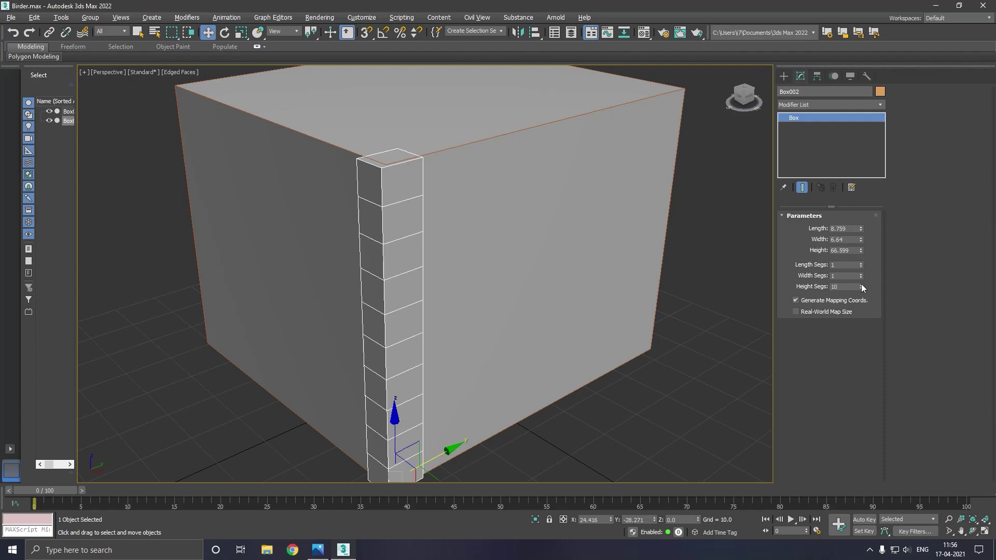
scroll(643, 278, "down", 5)
mouse_move(618, 269)
middle_mouse_down("alt")
mouse_move(696, 247)
mouse_move(597, 251)
middle_mouse_up("alt")
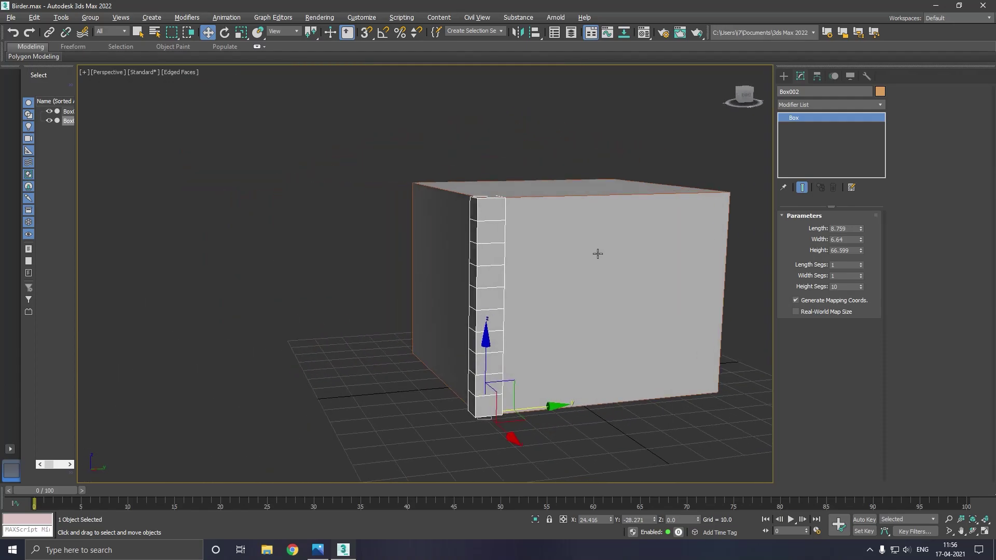
scroll(560, 280, "up", 5)
scroll(560, 281, "down", 3)
middle_click_drag(560, 281, 622, 275, "alt")
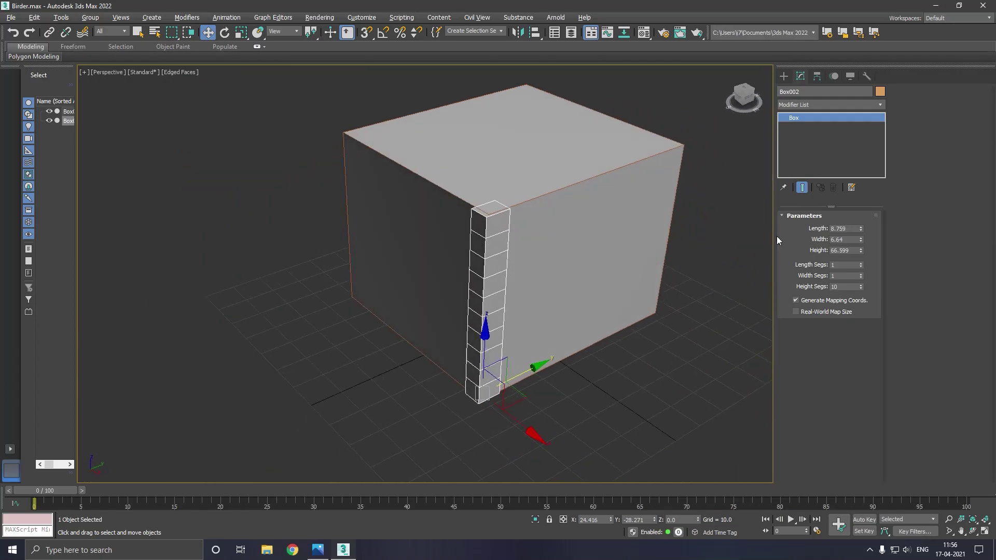
left_click(860, 284)
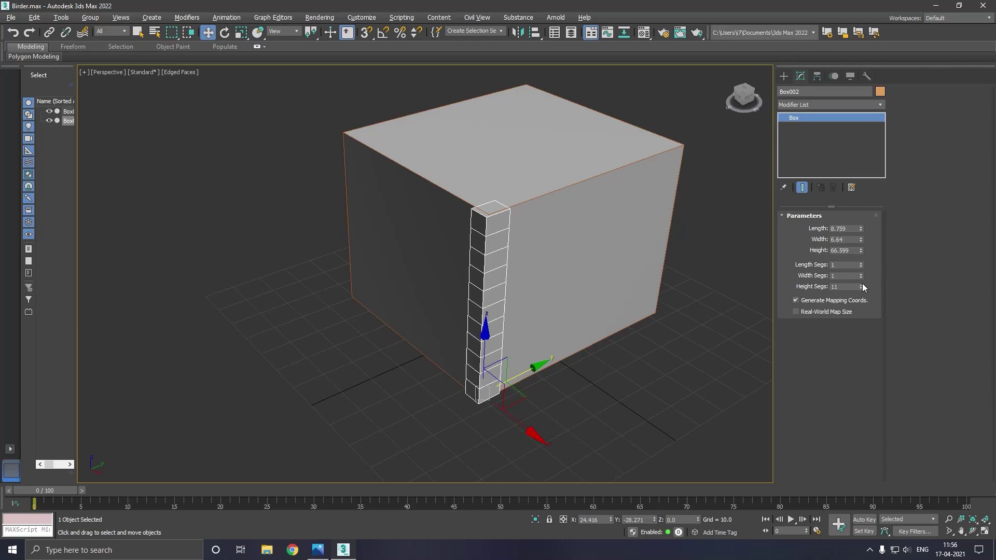
Convert the post to Editable Poly and ring-select all its horizontal edge loops
right_click(796, 158)
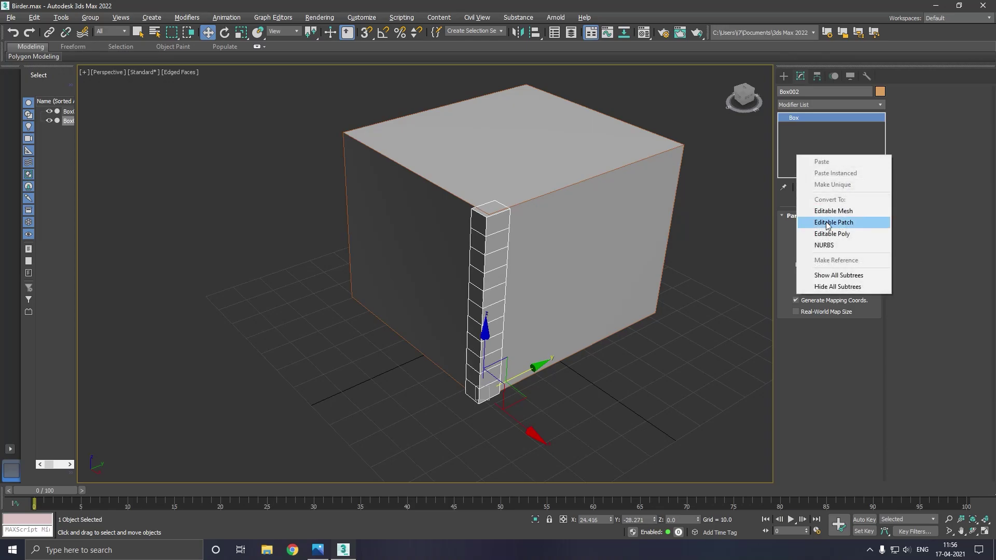
left_click(828, 233)
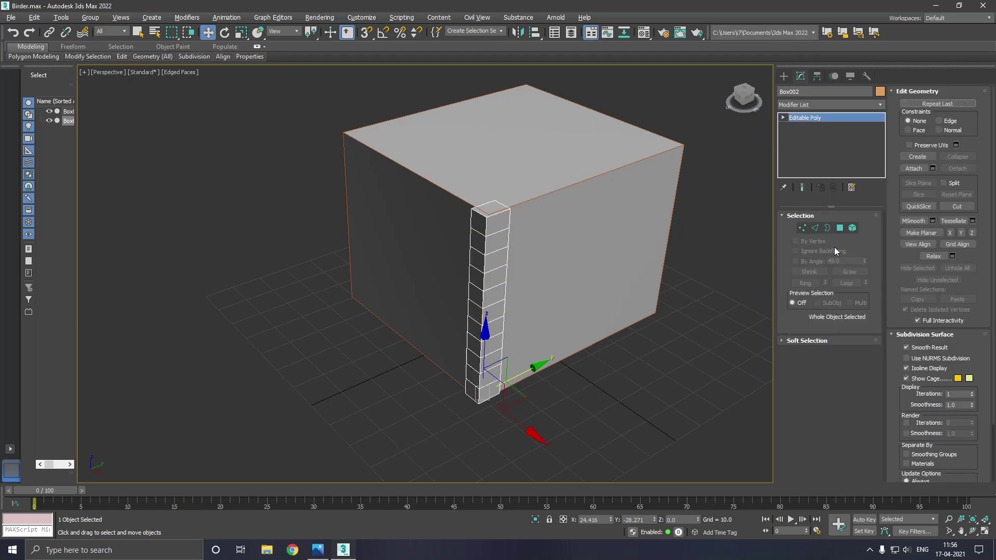
left_click(815, 228)
middle_click_drag(539, 284, 512, 273, "alt")
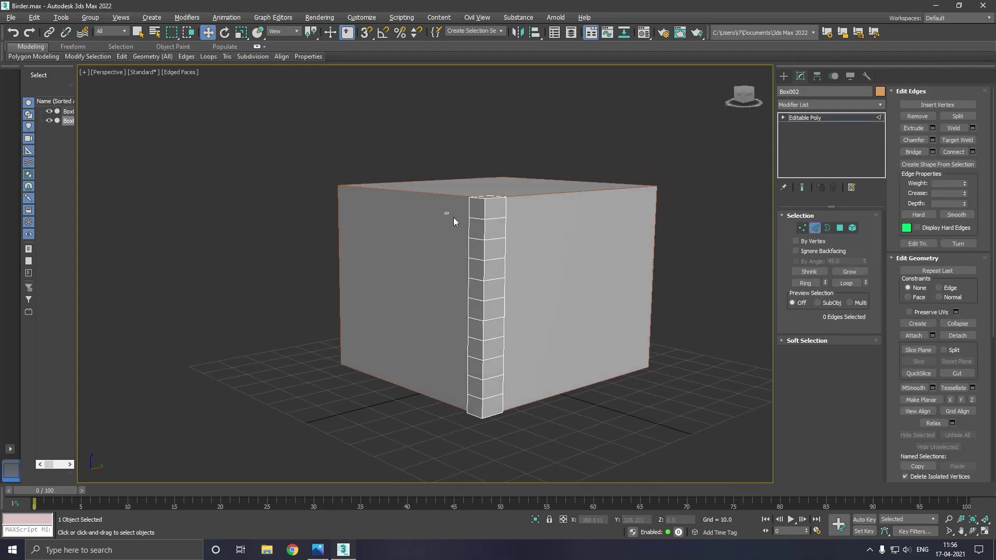
double_click(500, 244)
left_click(805, 282)
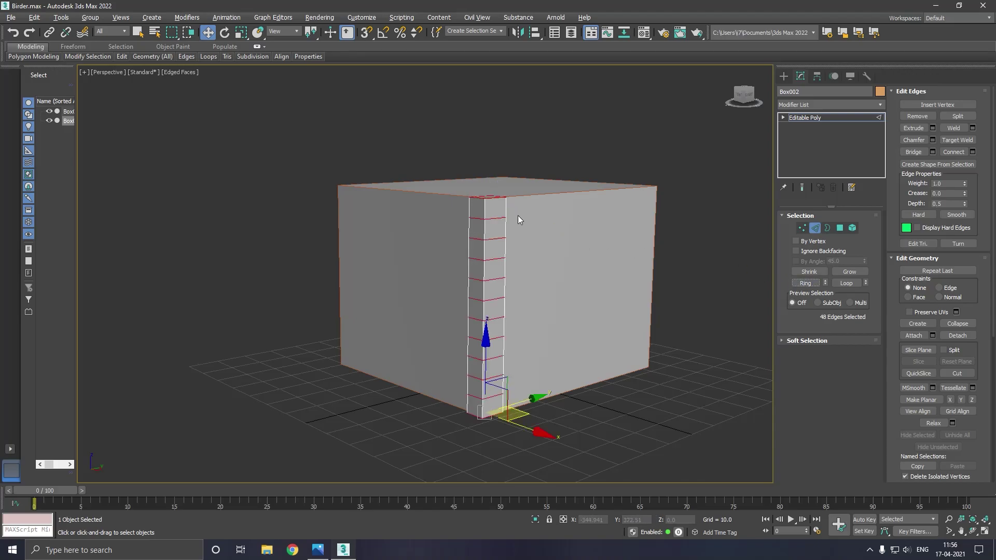
Remove the top and bottom edge loops from the ring selection
left_click_drag(528, 210, 531, 205, "alt")
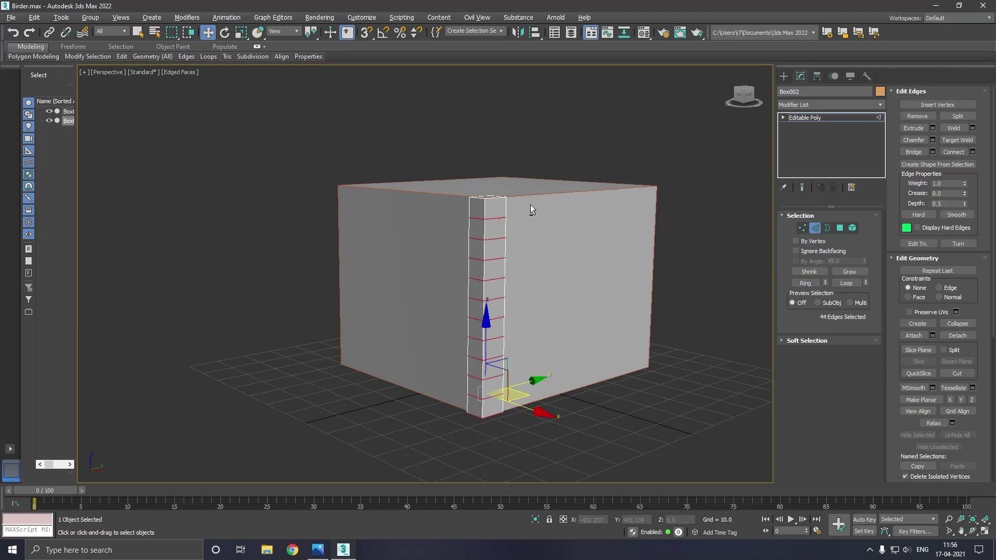
middle_click_drag(531, 415, 532, 395, "alt")
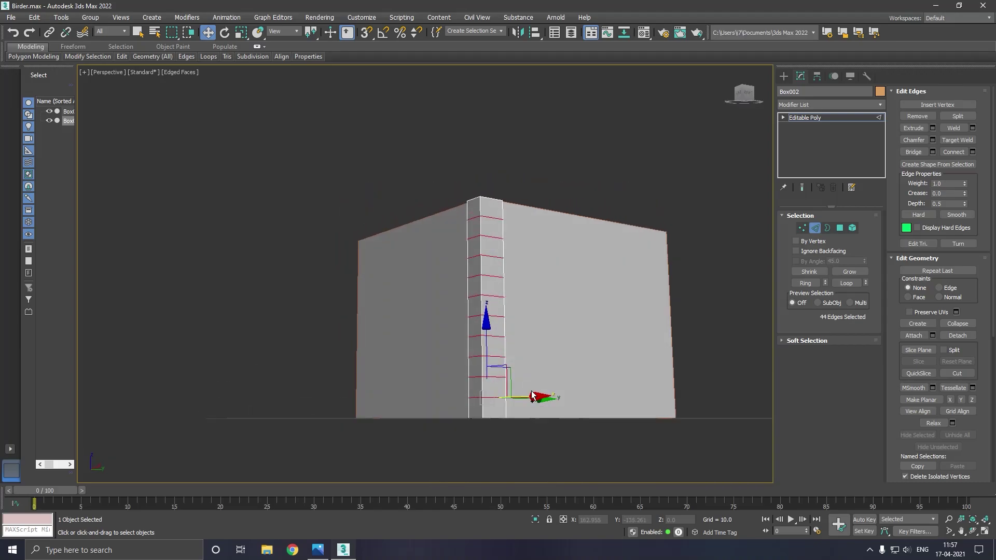
scroll(501, 422, "up", 3)
left_click_drag(543, 421, 557, 413, "alt")
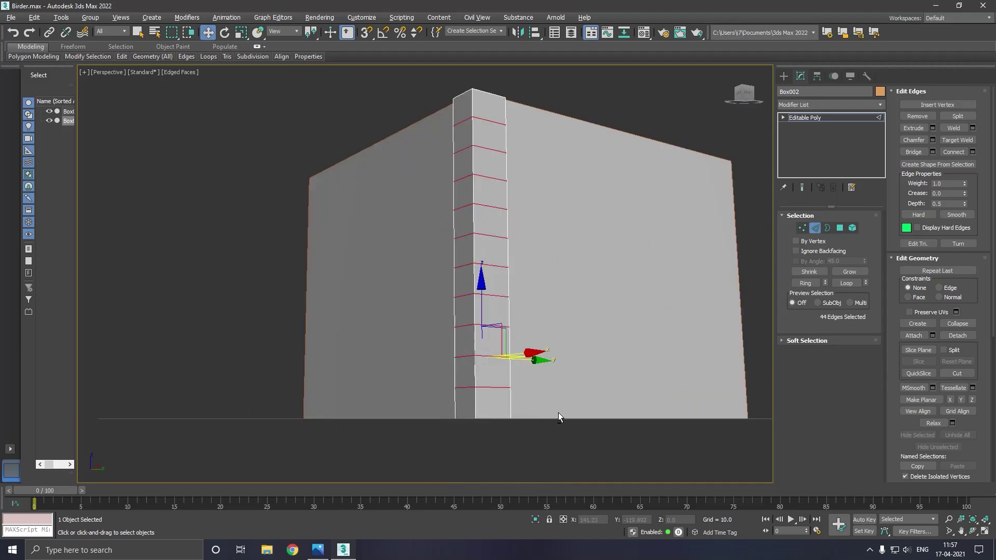
middle_click_drag(543, 366, 584, 405, "alt")
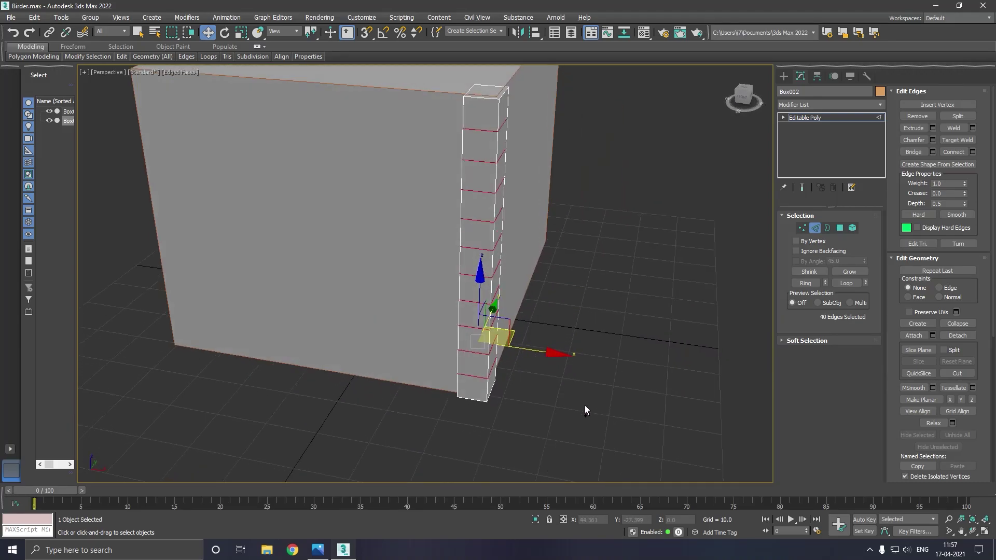
left_click(10, 17)
Extrude the selected post edges at height -1.013 and width about 0.12 into thin grooves
key("Escape")
left_click(932, 128)
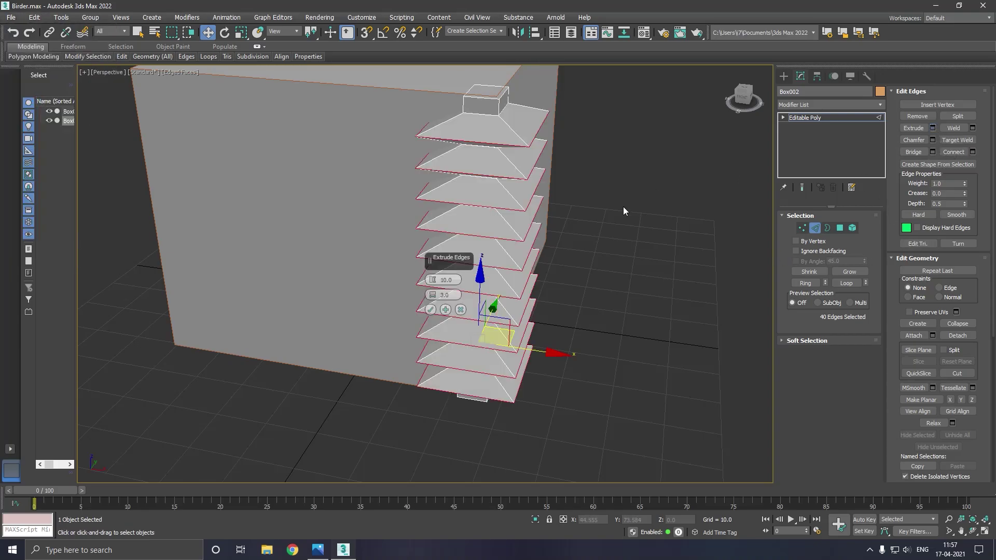
scroll(612, 217, "up", 2)
scroll(600, 225, "up", 3)
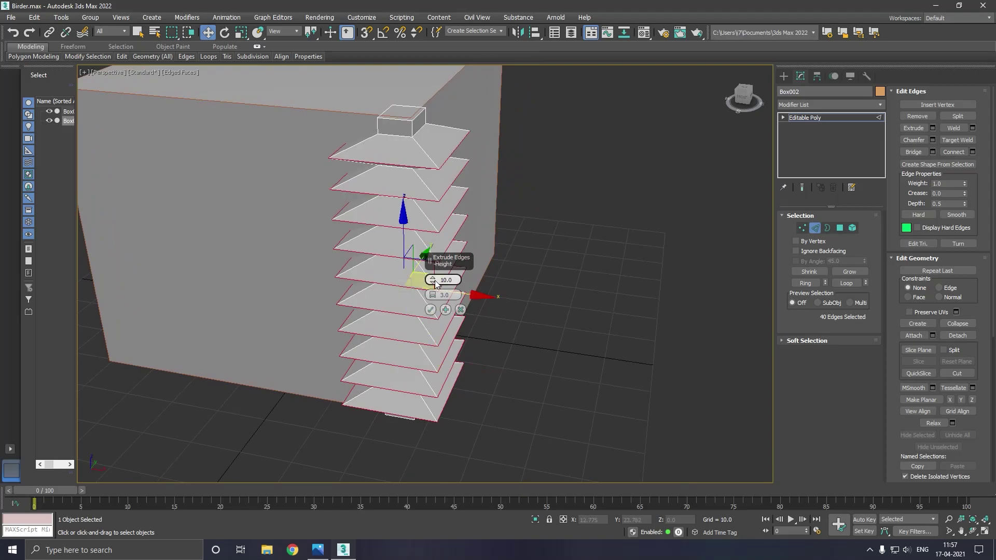
left_click_drag(435, 283, 434, 358)
scroll(392, 131, "up", 2)
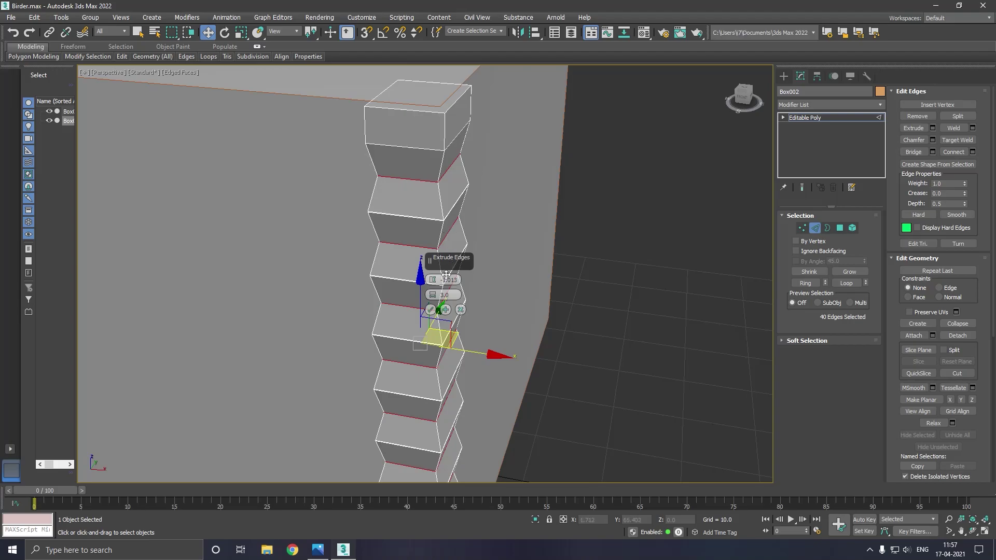
left_click_drag(432, 295, 437, 309)
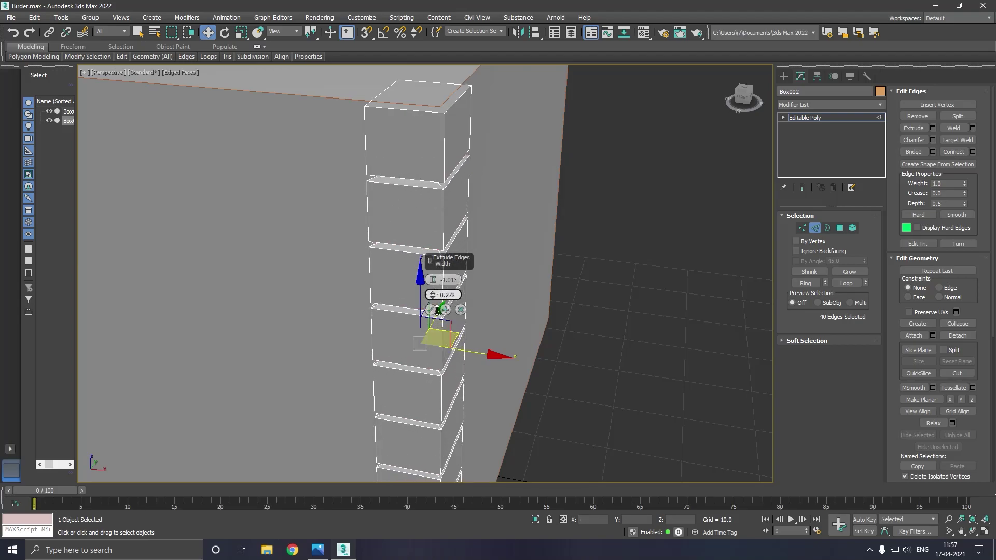
middle_click_drag(436, 309, 365, 258, "alt")
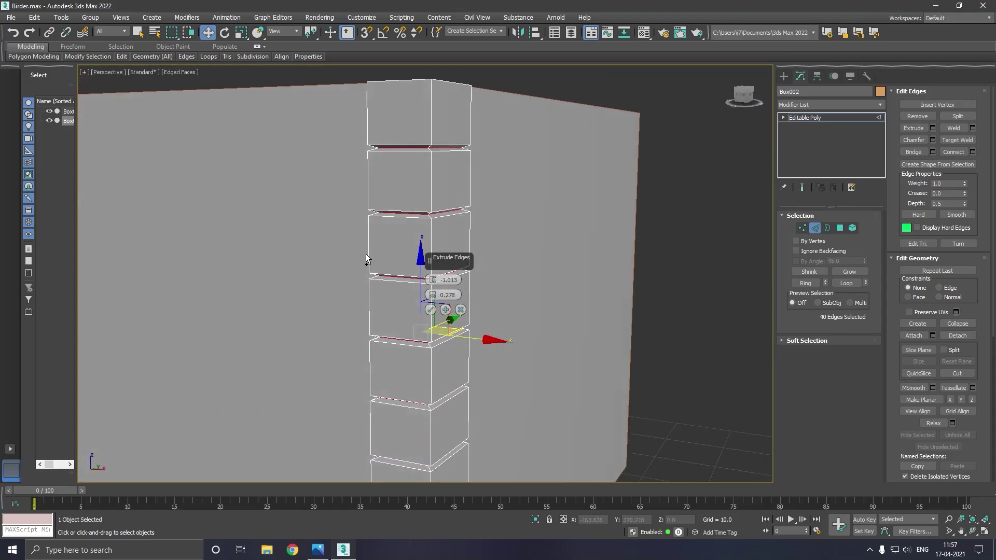
scroll(440, 154, "up", 3)
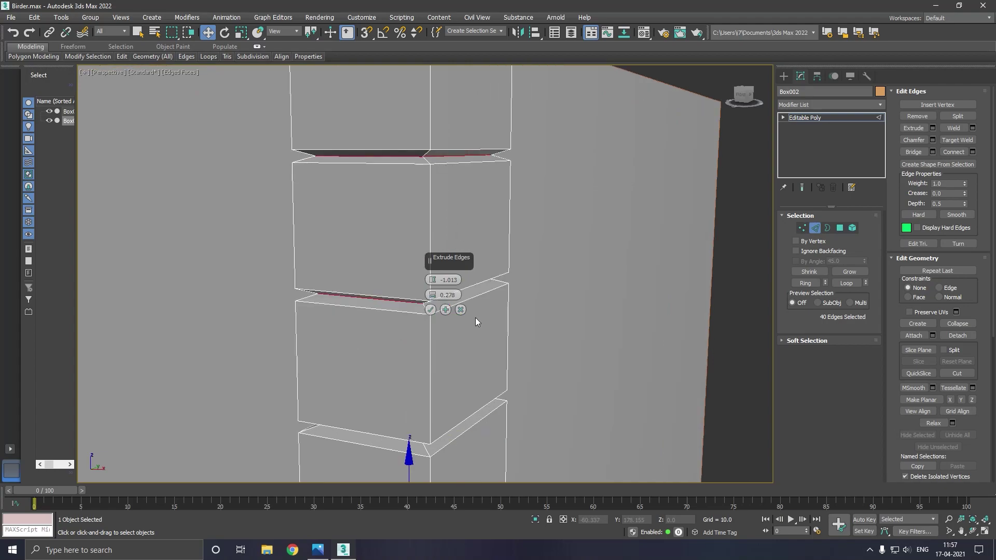
left_click_drag(434, 298, 435, 294)
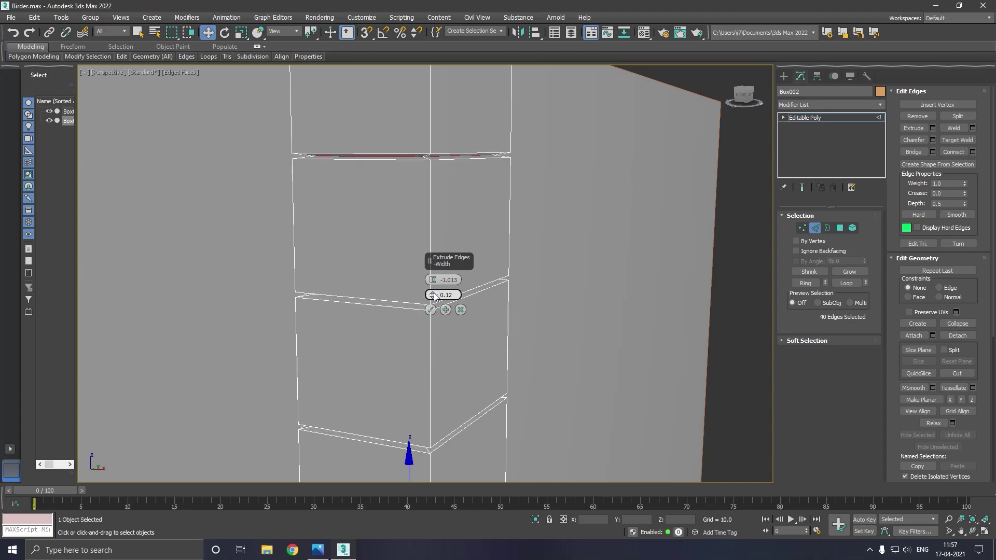
left_click(430, 309)
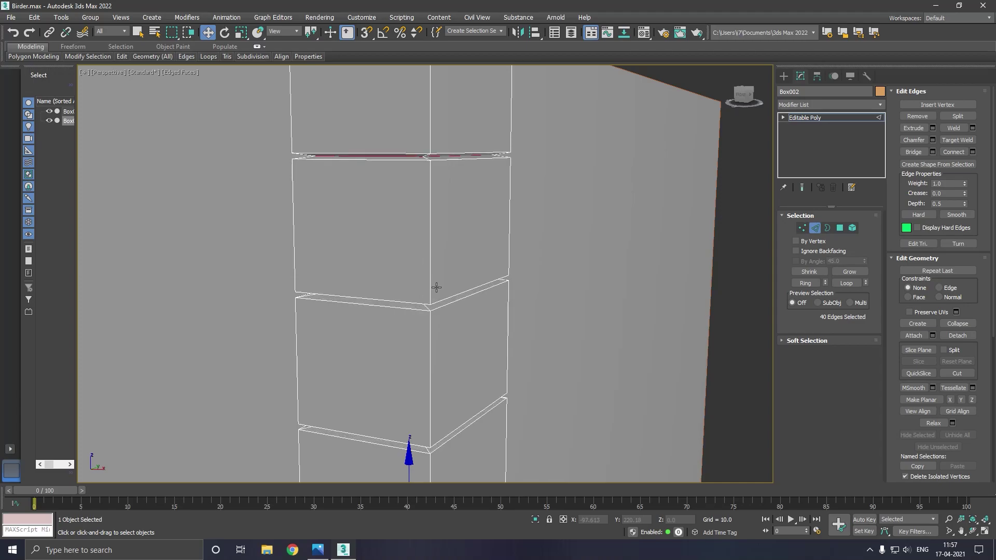
Select the vertical edge loop running down the column
scroll(439, 201, "down", 3)
scroll(439, 201, "down", 2)
double_click(442, 210)
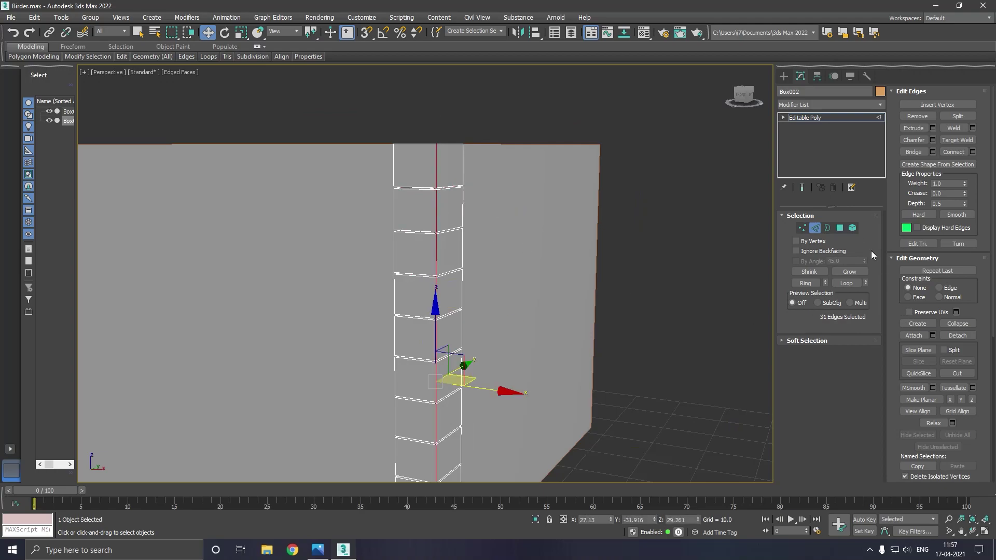
Chamfer the post's vertical edges with 2 segments at about 0.495 amount
key("ctrl+shift+c")
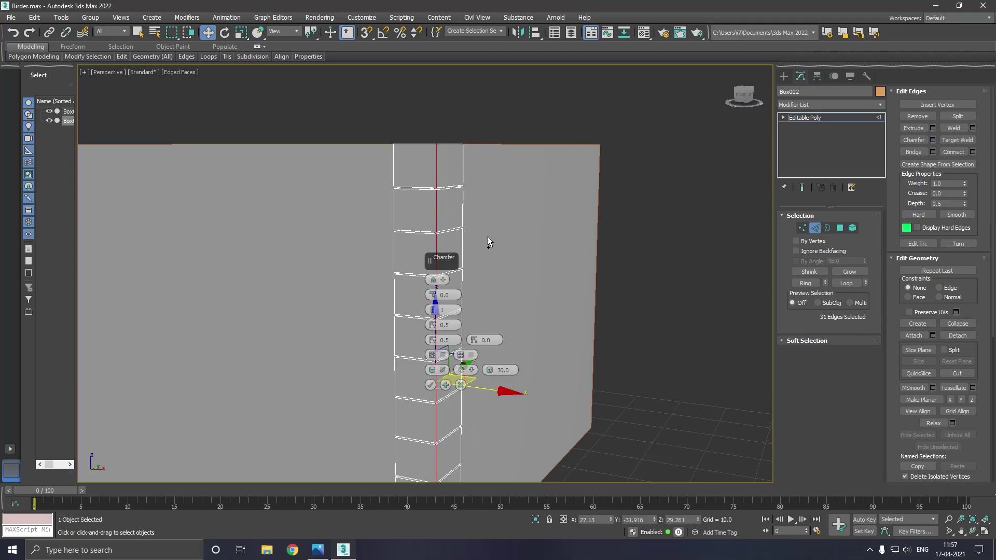
middle_click_drag(487, 236, 492, 260, "alt")
left_click_drag(431, 295, 433, 293)
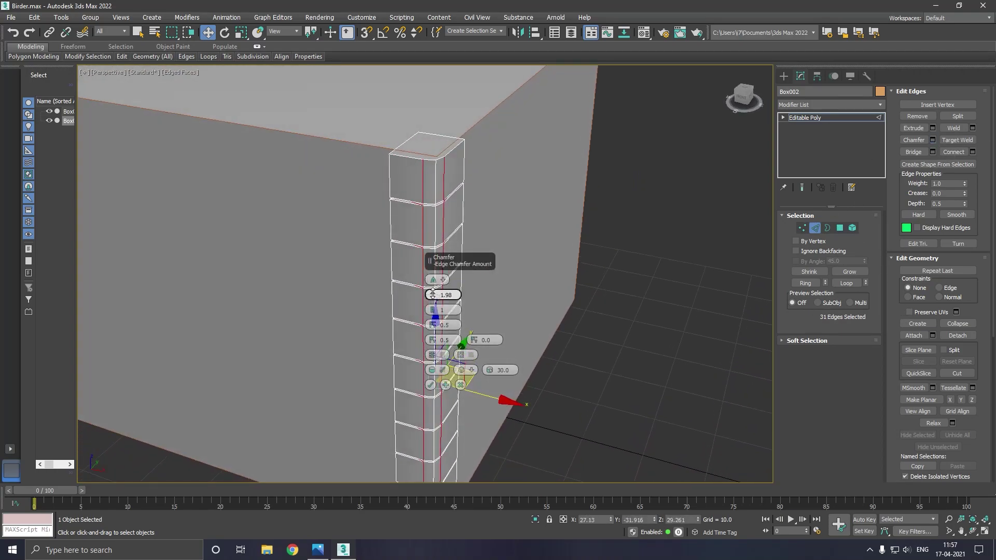
middle_click_drag(522, 275, 495, 293, "alt")
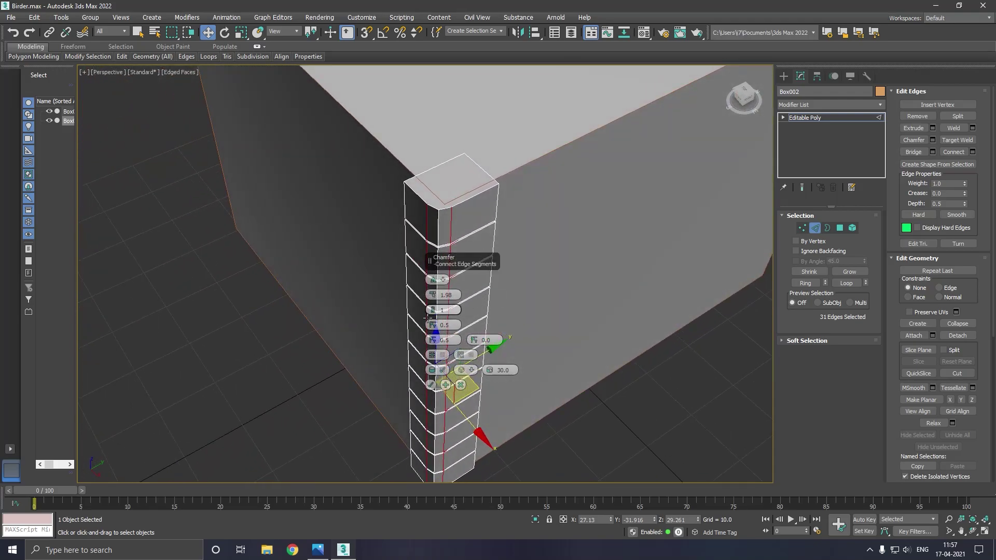
left_click_drag(436, 311, 437, 307)
middle_click_drag(558, 266, 595, 272, "alt")
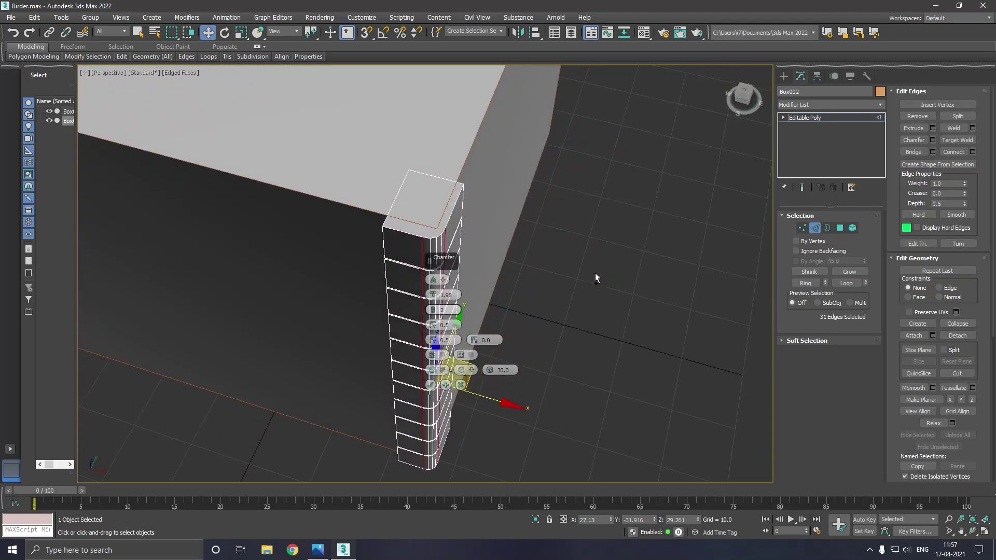
left_click_drag(430, 261, 590, 244)
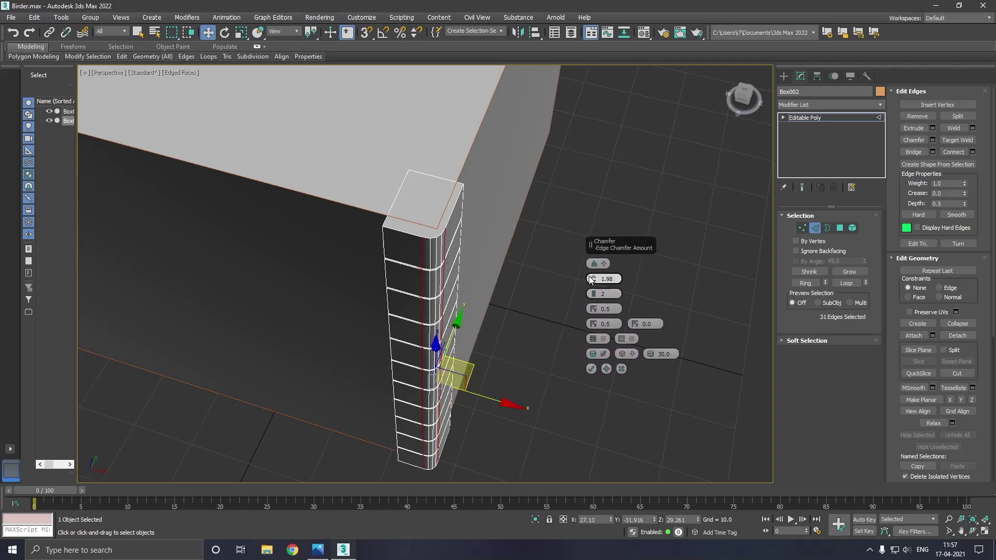
left_click_drag(593, 278, 594, 288)
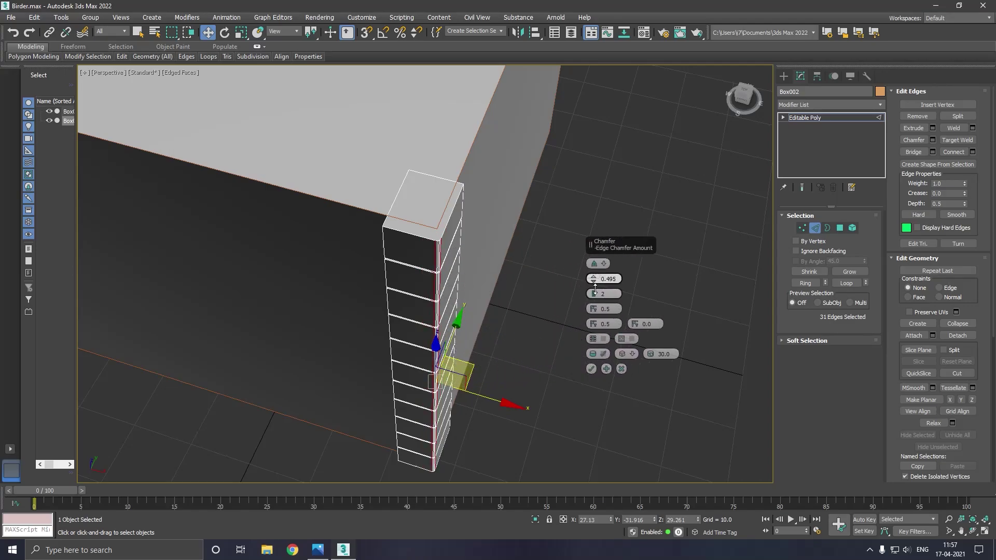
left_click(592, 369)
Leave edge mode and Shift-drag the post to clone it as Box003
left_click(804, 118)
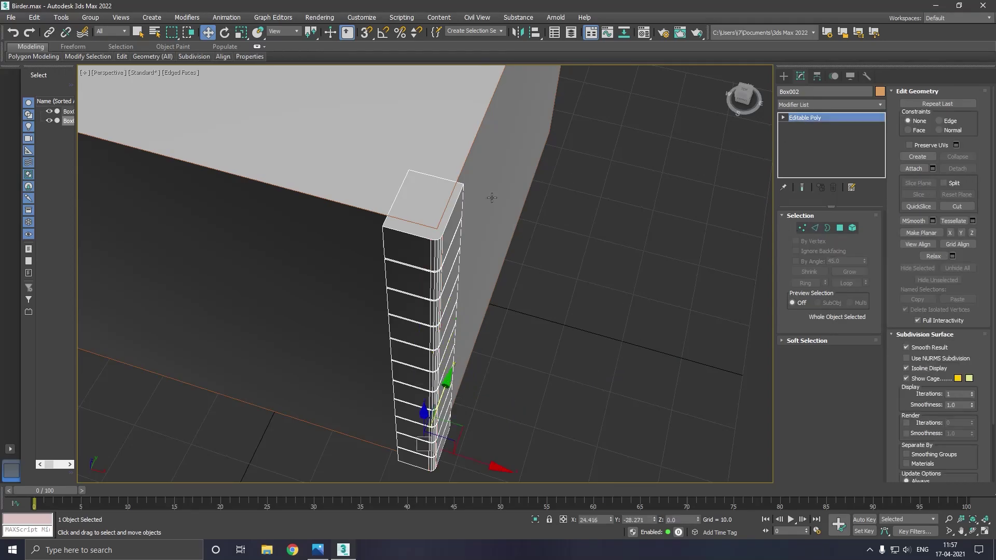
middle_click_drag(570, 223, 493, 184, "alt")
scroll(493, 184, "down", 2)
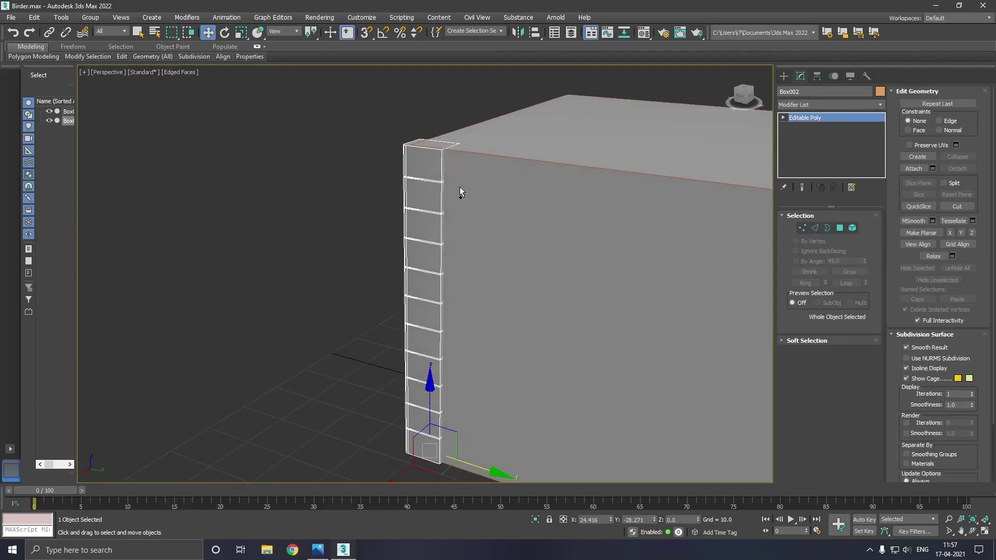
scroll(459, 187, "down", 2)
scroll(506, 192, "down", 3)
scroll(331, 282, "down", 2)
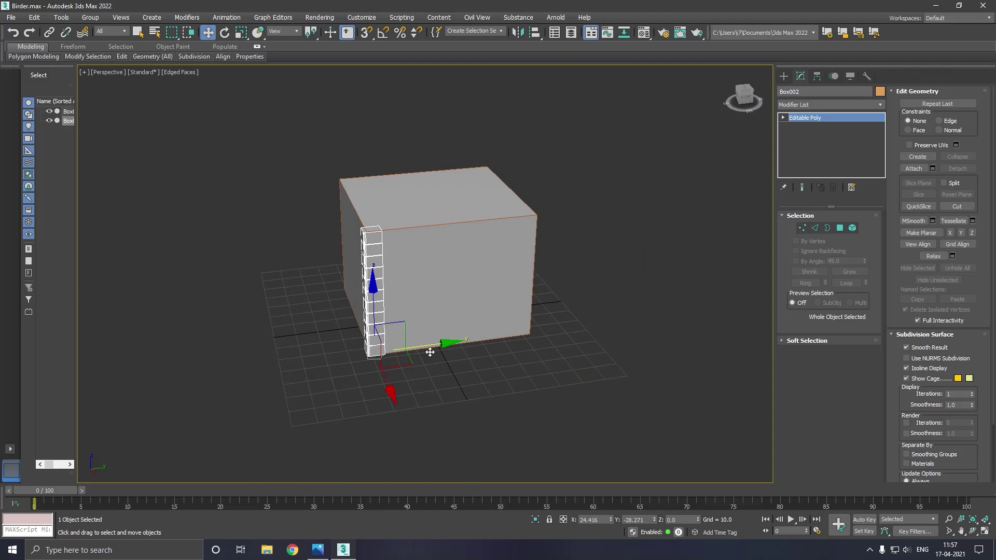
left_click_drag(430, 352, 579, 319, "shift")
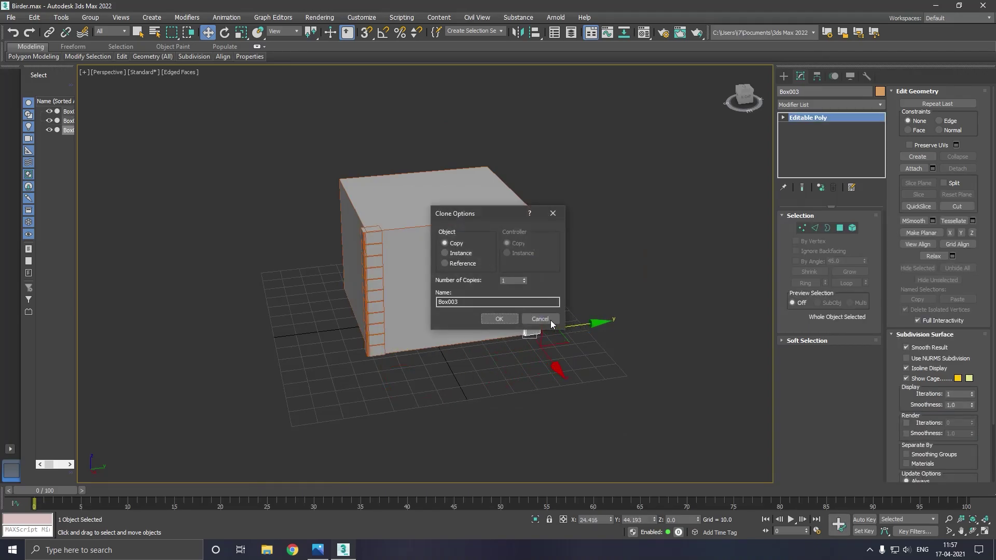
left_click(500, 318)
Mirror Box003's geometry across Y and slide it onto the other front corner
scroll(534, 269, "up", 2)
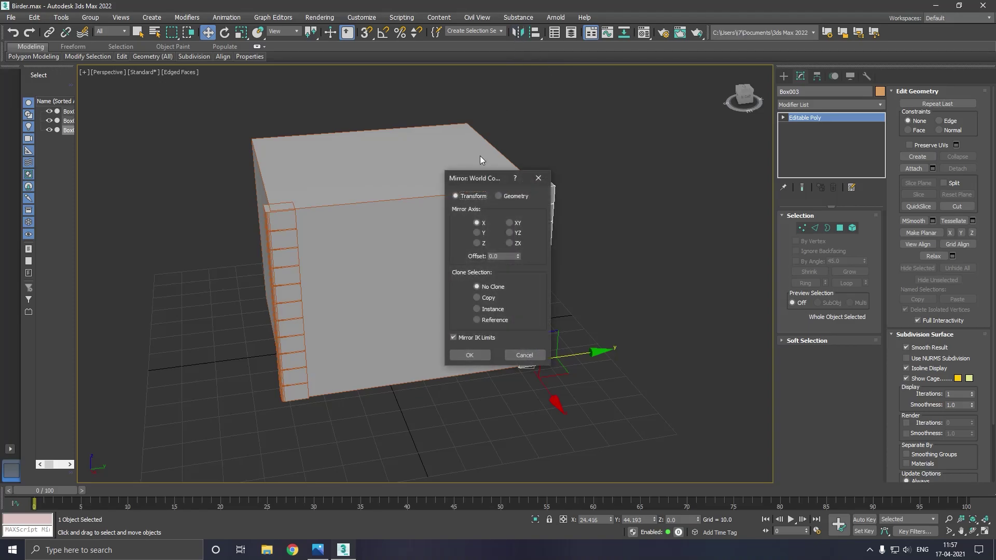
left_click_drag(478, 181, 332, 152)
left_click(352, 166)
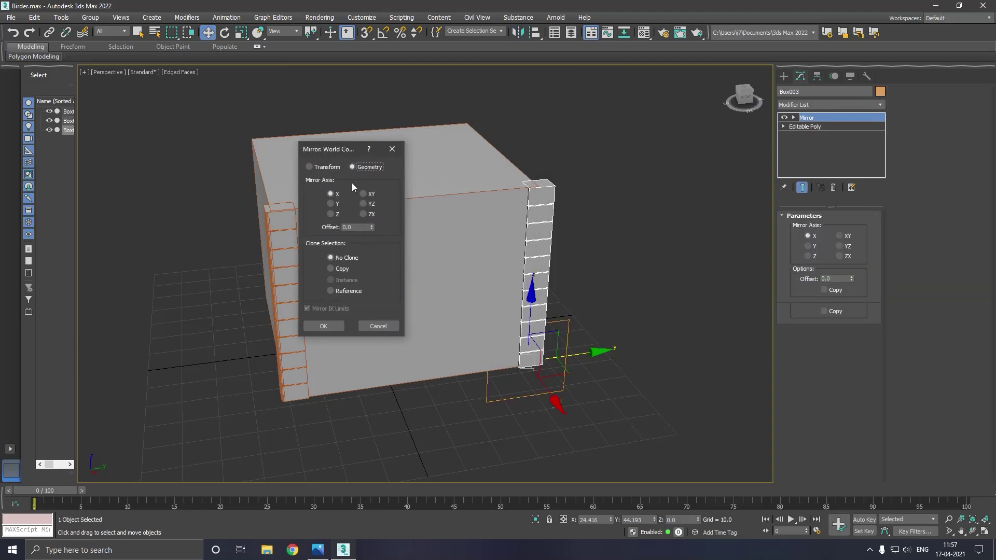
left_click(332, 203)
left_click(322, 327)
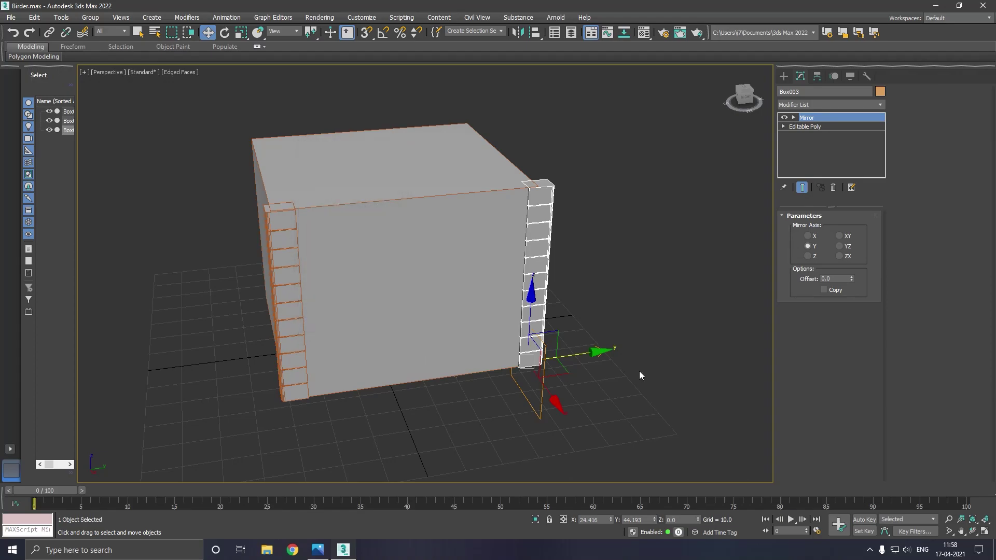
left_click_drag(597, 357, 585, 357)
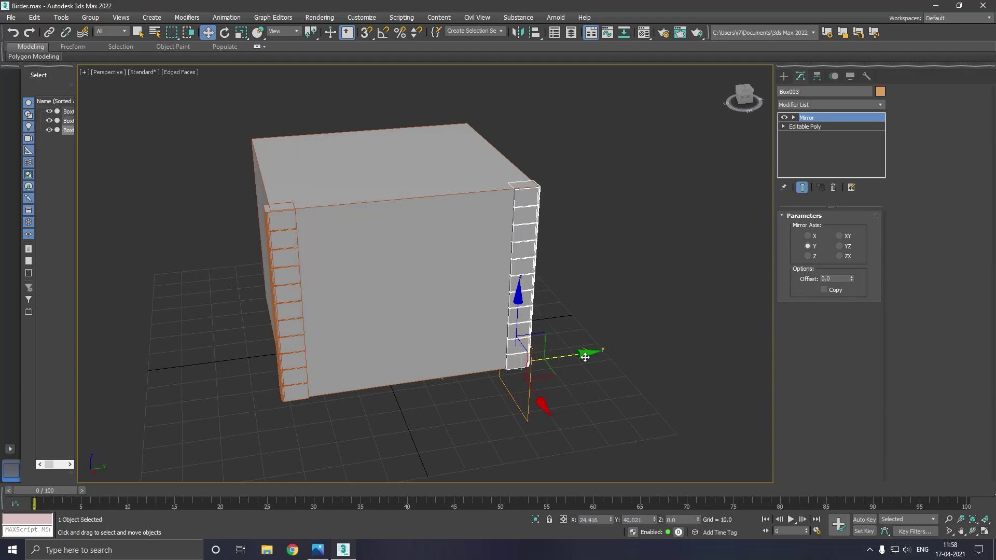
Collapse the copy's modifier stack into plain geometry with Collapse All
right_click(851, 168)
left_click(849, 259)
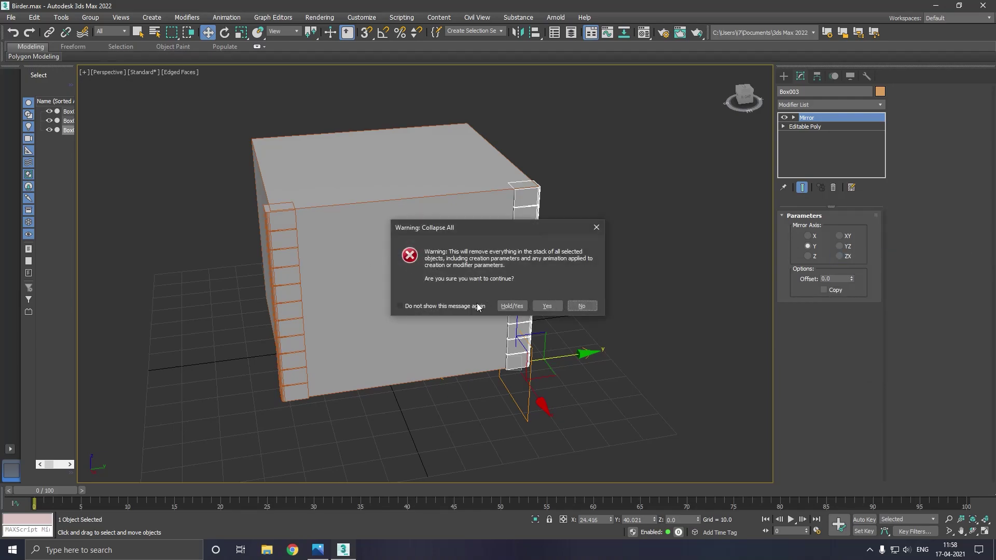
left_click(547, 305)
Select both front posts and Shift-drag to clone them toward the back
mouse_move(466, 238)
middle_mouse_down("alt")
mouse_move(454, 396)
mouse_move(683, 303)
middle_mouse_up("alt")
left_click(438, 399, "ctrl")
scroll(683, 303, "up", 3)
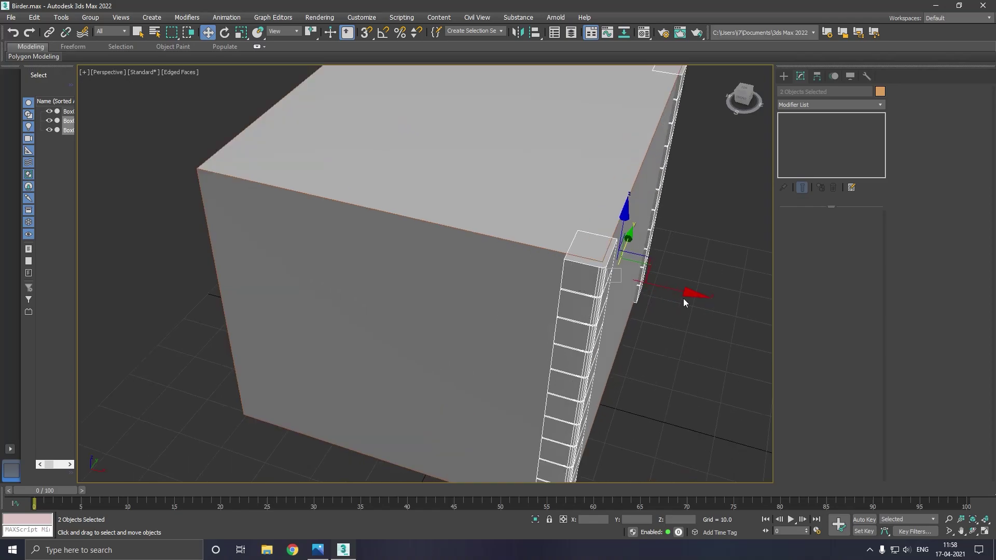
left_click_drag(682, 294, 393, 241, "shift")
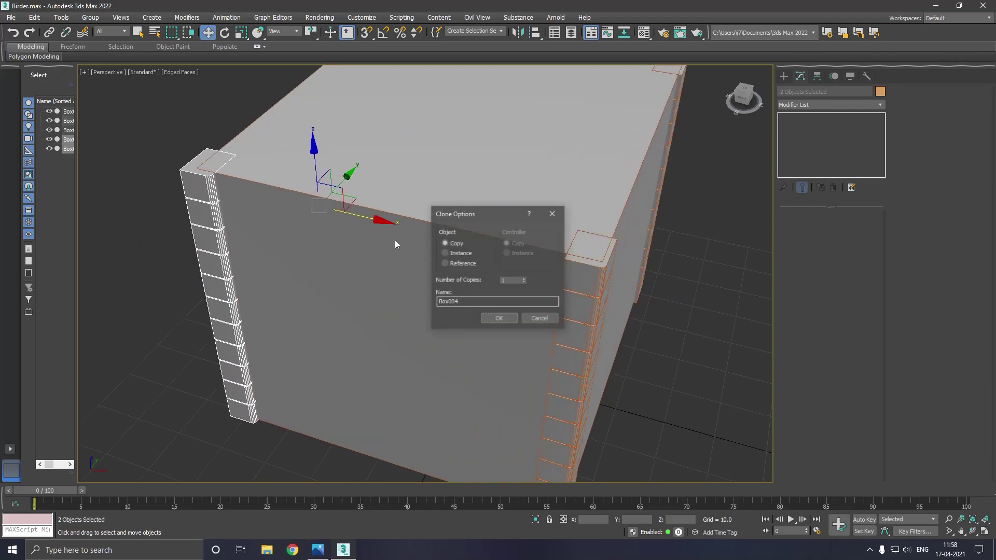
left_click(495, 318)
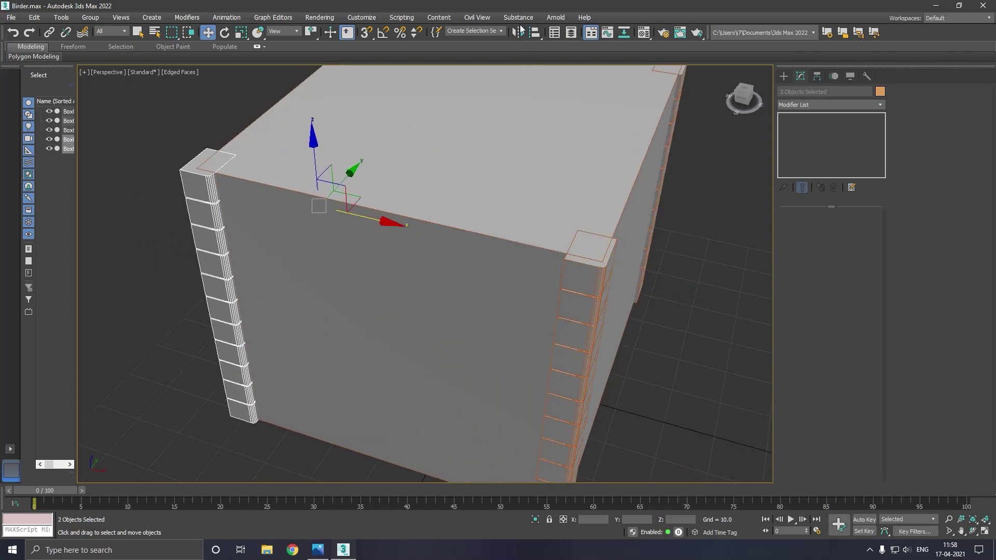
Mirror the cloned posts on X and move them onto the box's back corners
left_click(520, 31)
left_click(477, 222)
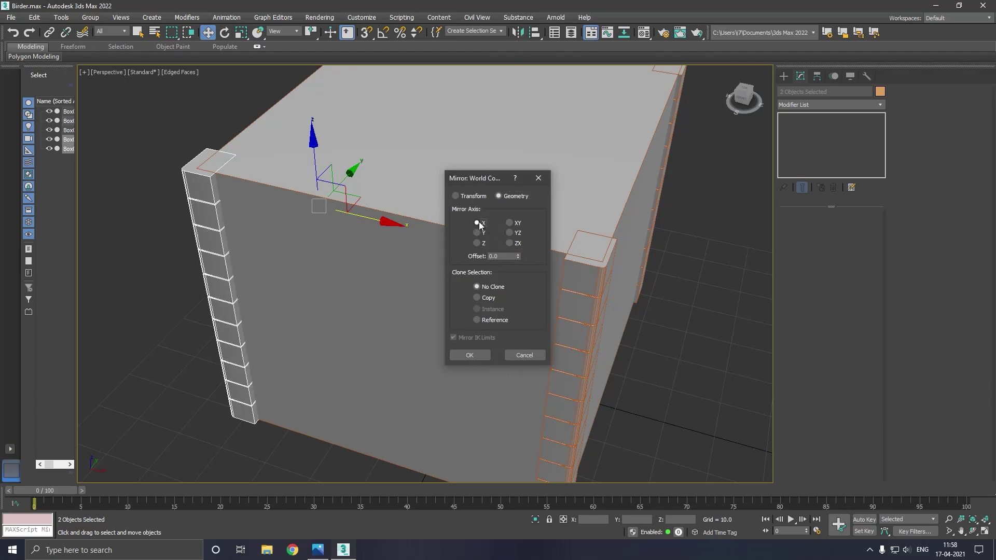
left_click(470, 354)
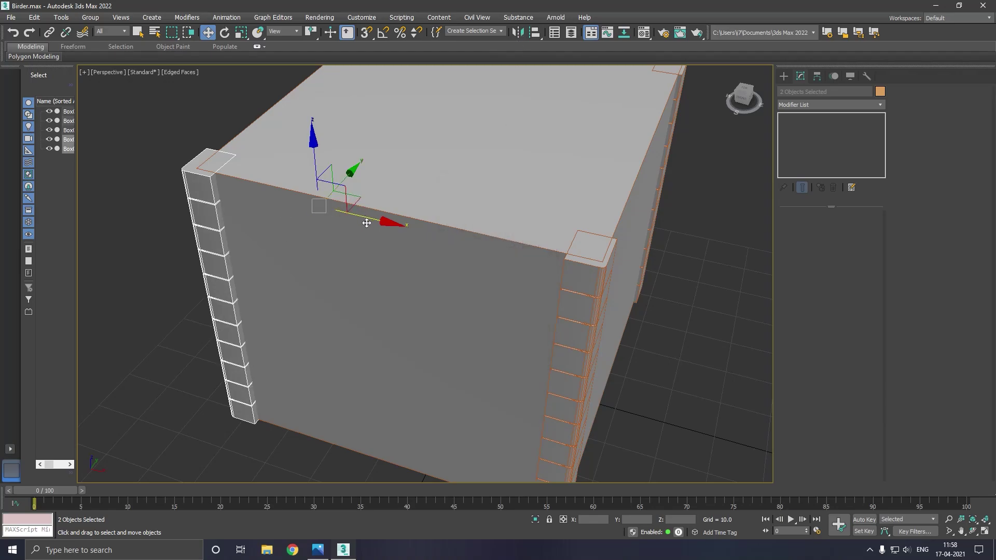
left_click_drag(366, 222, 375, 222)
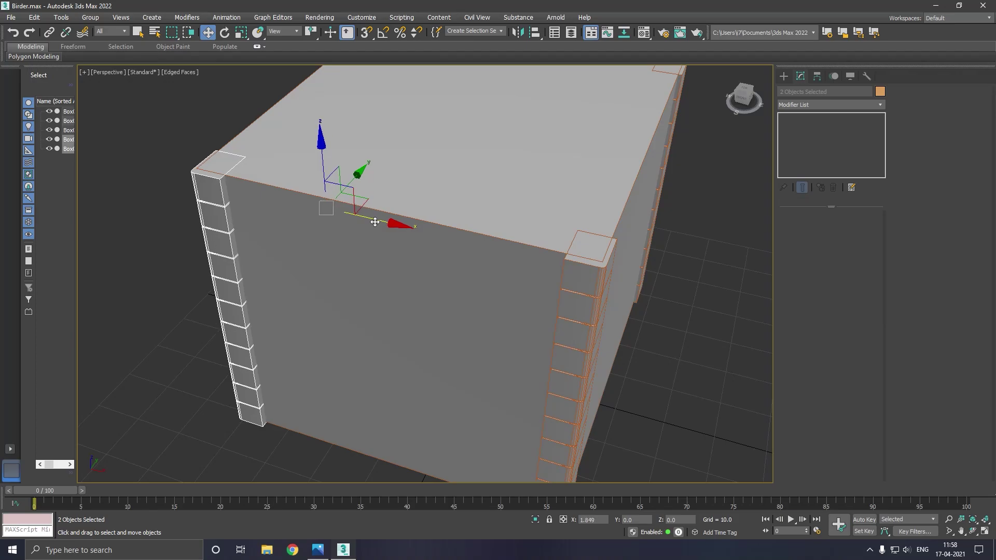
mouse_move(416, 216)
middle_mouse_down("alt")
mouse_move(489, 195)
mouse_move(455, 220)
mouse_move(418, 216)
mouse_move(420, 184)
mouse_move(456, 197)
middle_mouse_up("alt")
Give all five objects a black object colour, then deselect them
scroll(420, 185, "down", 5)
key("ctrl+a")
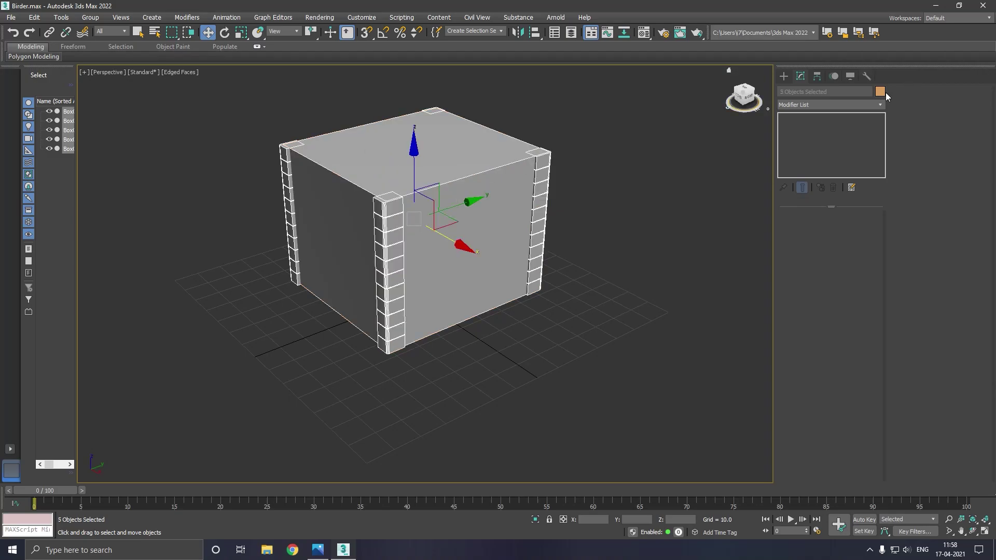
left_click(880, 91)
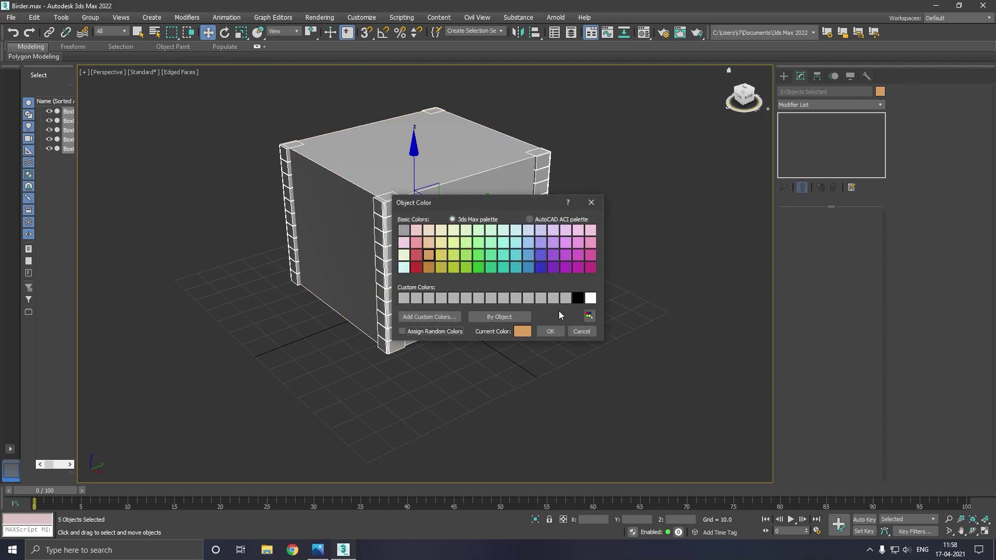
left_click(577, 298)
left_click(551, 331)
left_click(593, 317)
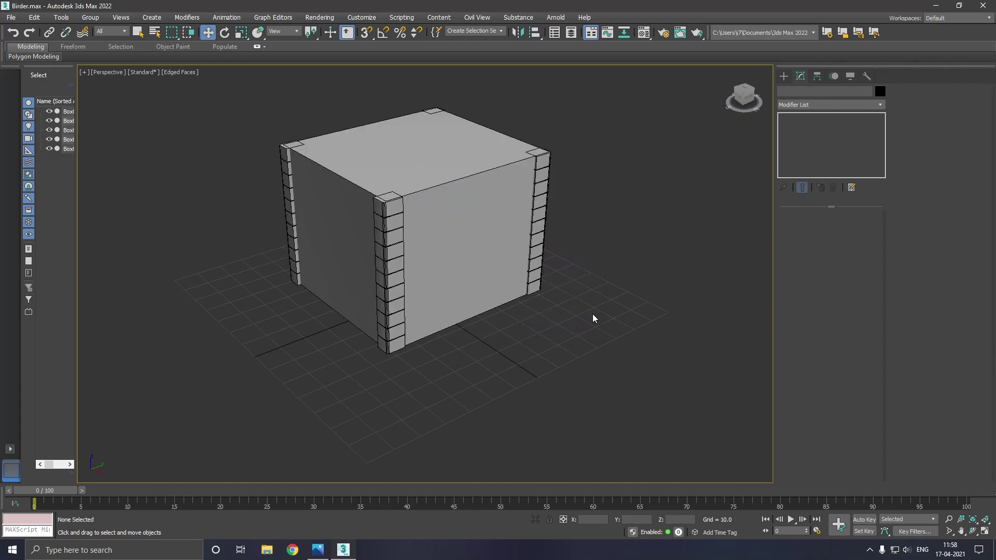
Select the main box Box001
mouse_move(590, 310)
middle_mouse_down("alt")
mouse_move(569, 280)
mouse_move(486, 249)
mouse_move(546, 289)
middle_mouse_up("alt")
left_click(493, 249)
scroll(484, 191, "up", 2)
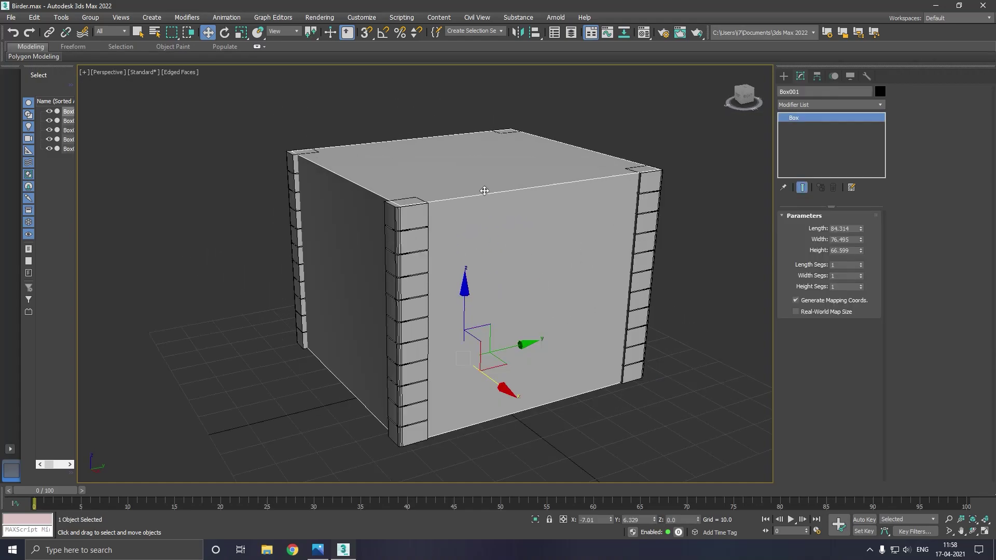
Convert Box001 to an editable poly and extrude its top face upward by 10
right_click(842, 161)
left_click(864, 238)
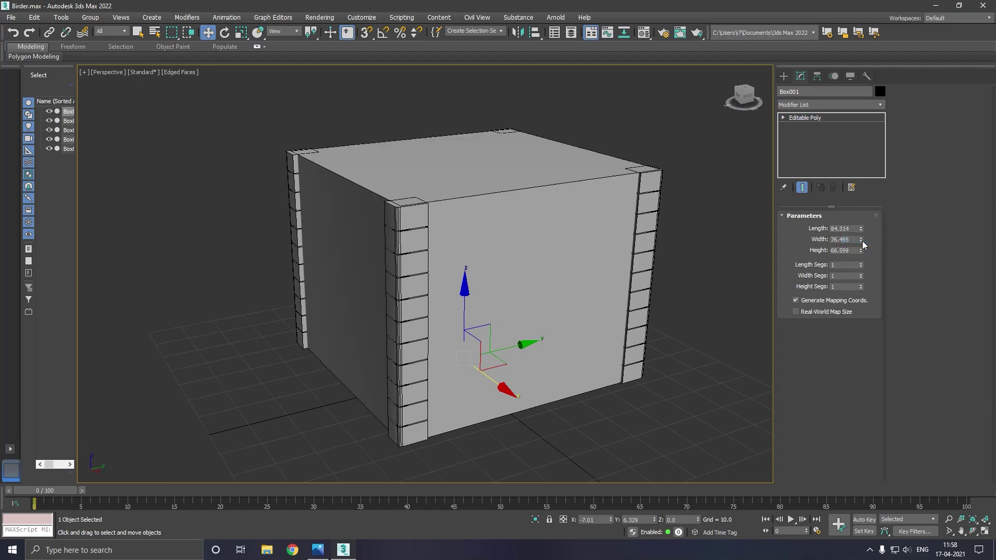
left_click(839, 228)
left_click(440, 198)
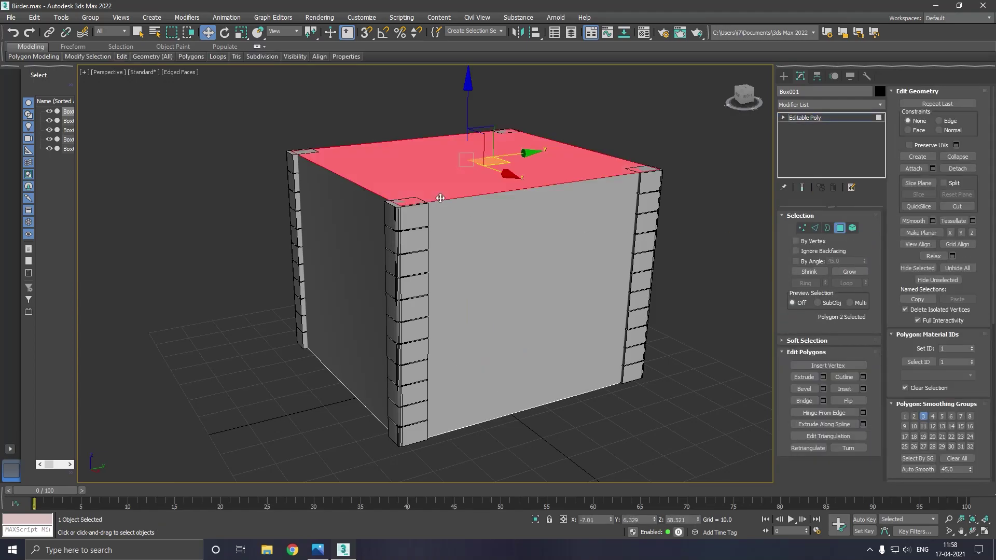
left_click(823, 377)
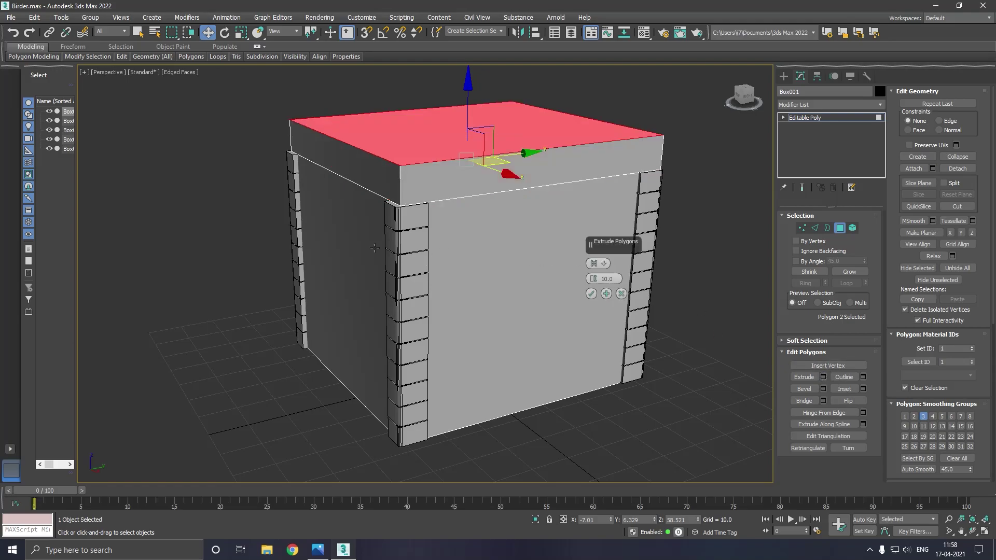
left_click(591, 293)
scroll(475, 371, "down", 2)
scroll(486, 297, "up", 2)
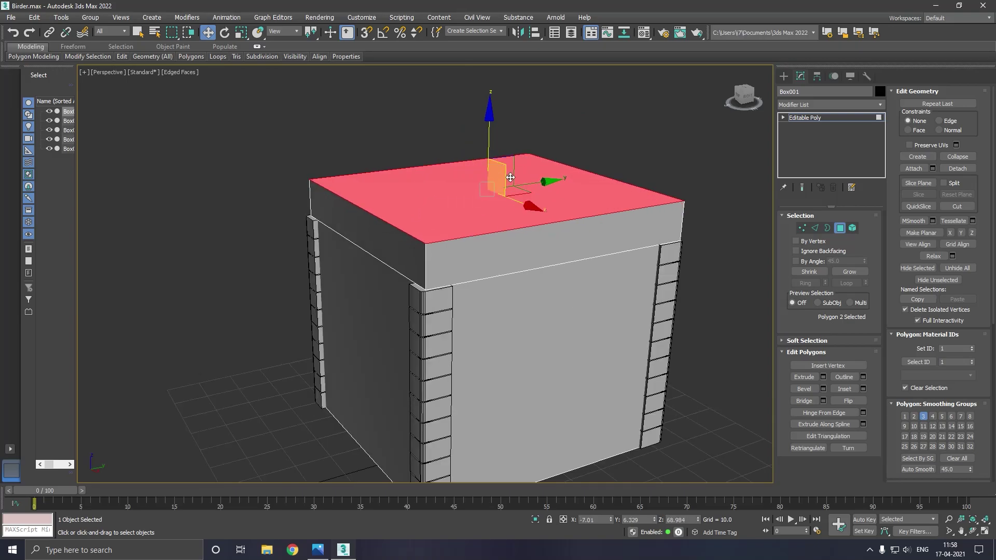
middle_click_drag(491, 150, 544, 145, "alt")
left_click(804, 117)
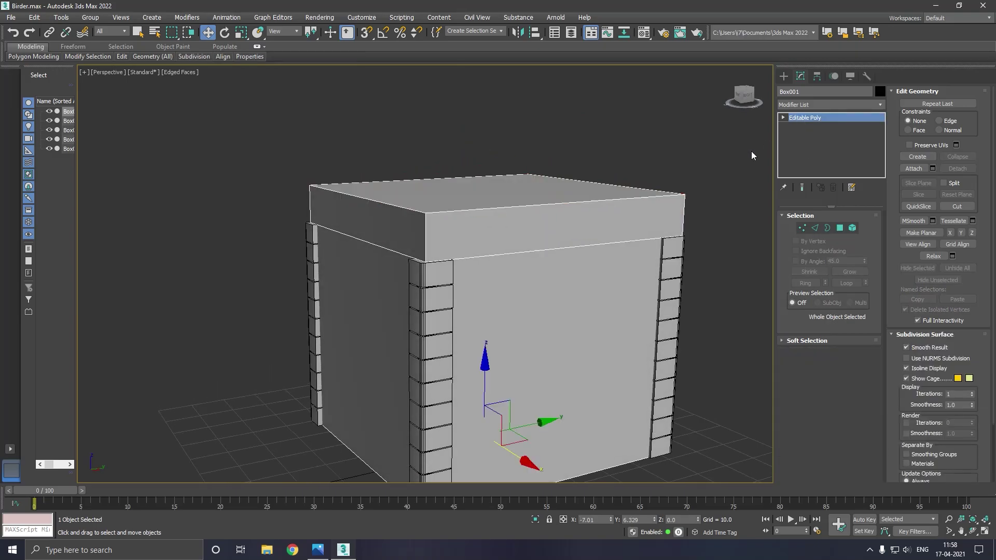
scroll(476, 271, "down", 2)
Add a centre edge loop across the box top using Ring and Connect
scroll(476, 270, "up", 1)
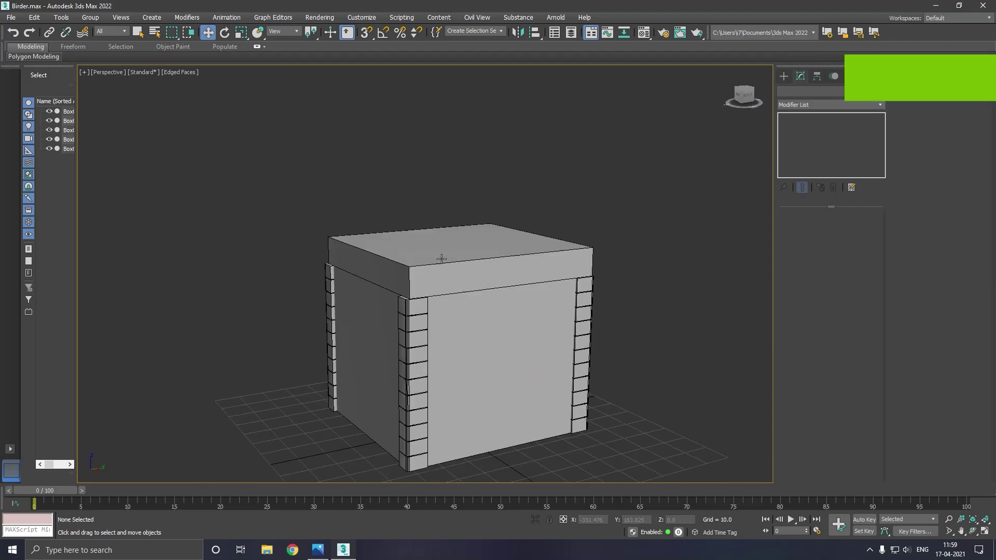
scroll(475, 270, "up", 2)
left_click(839, 228)
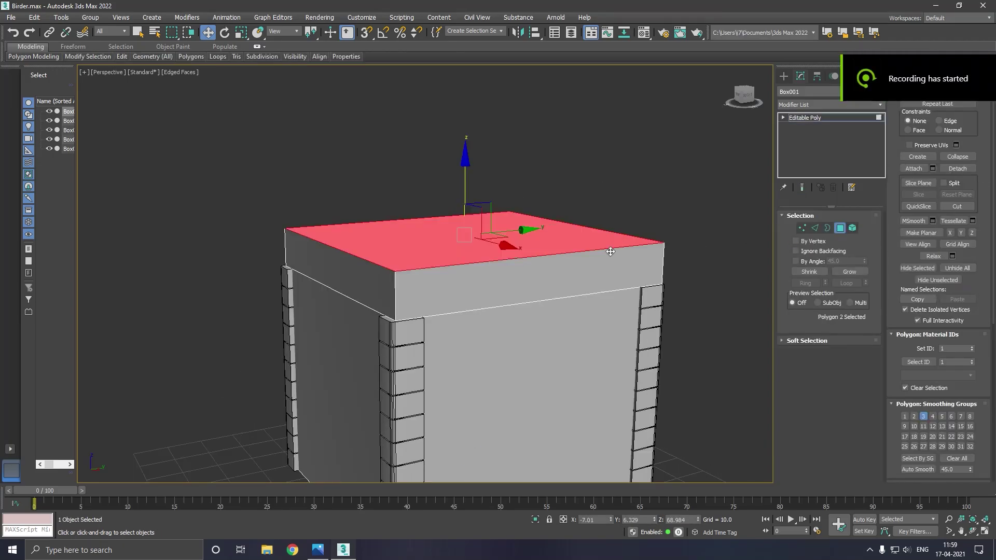
middle_click_drag(552, 273, 526, 286, "alt")
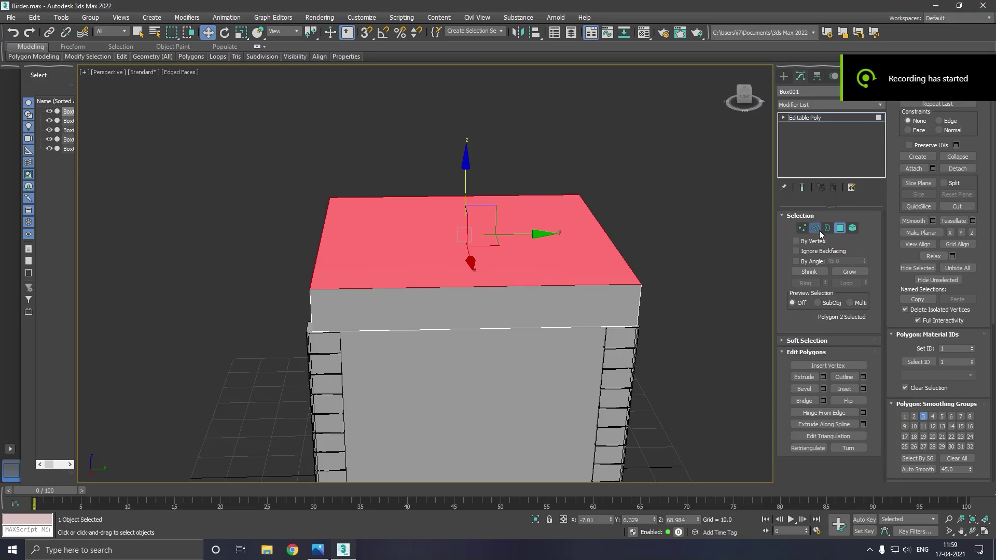
left_click(816, 230)
left_click(475, 291)
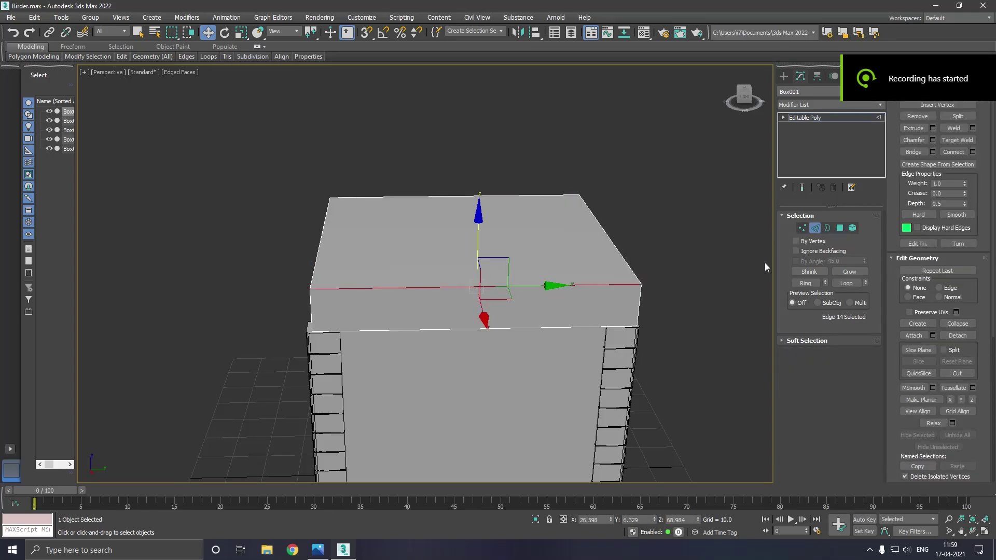
left_click(804, 283)
left_click(953, 152)
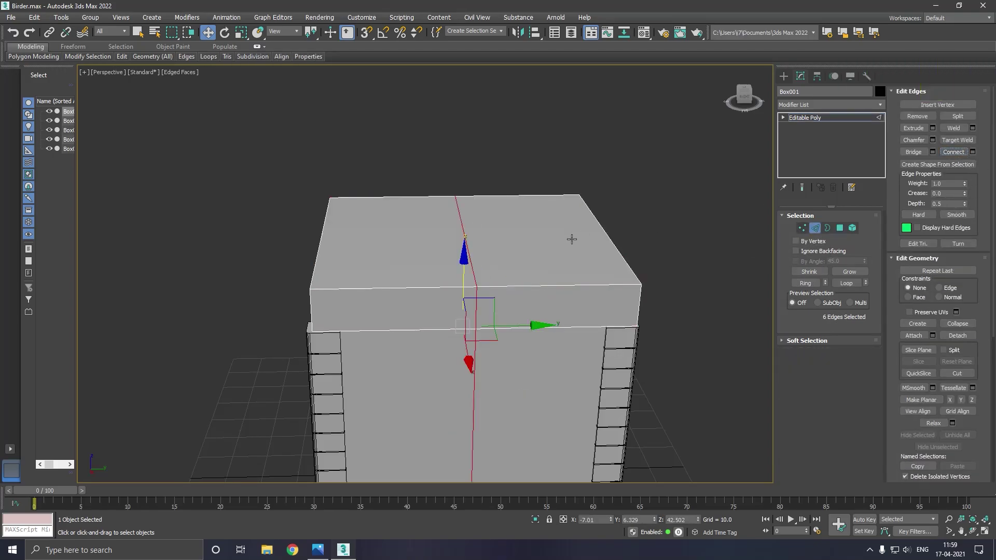
middle_click_drag(571, 238, 626, 239, "alt")
Extrude both top polygons by 10, raise them along Z, and pick the top-left edge
left_click(840, 228)
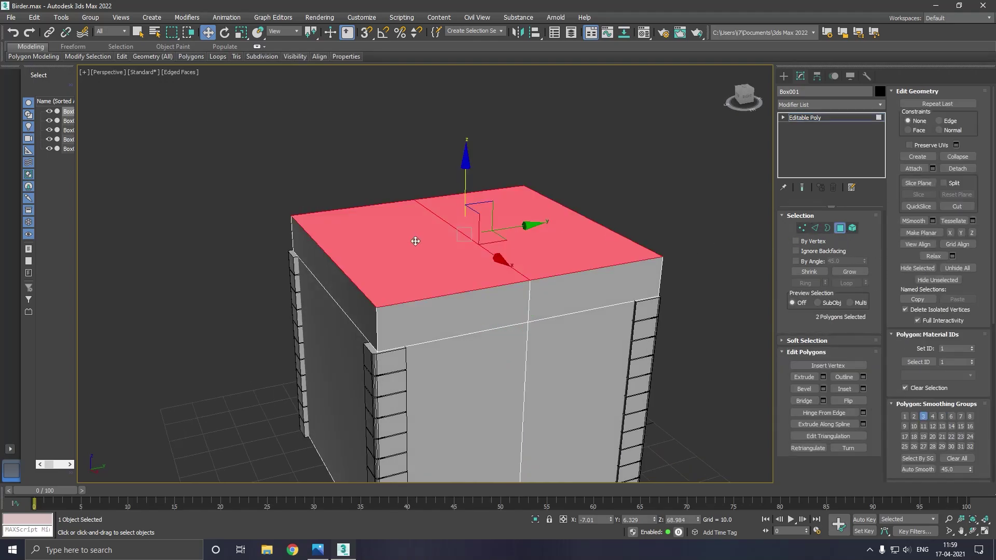
left_click(415, 242)
left_click(514, 237, "ctrl")
left_click(823, 377)
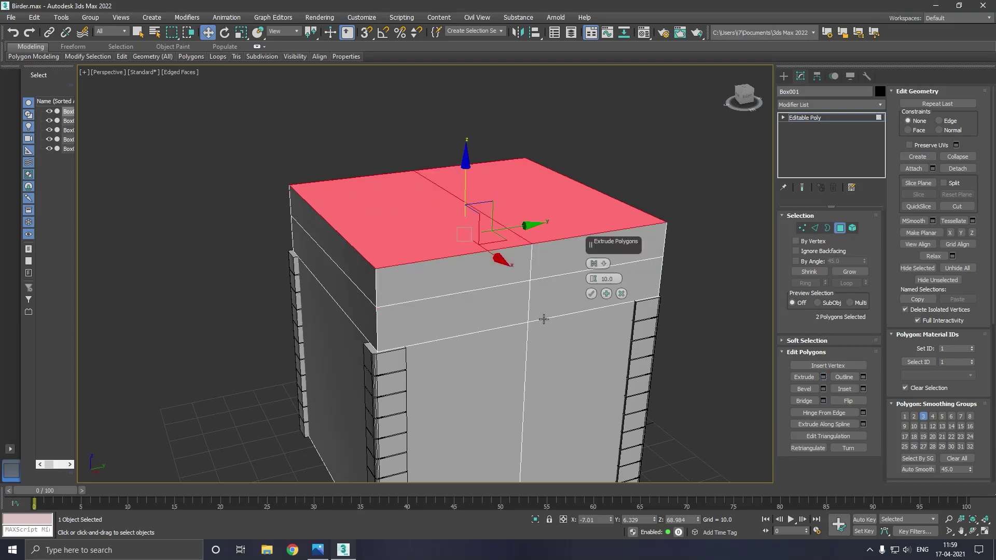
left_click(591, 294)
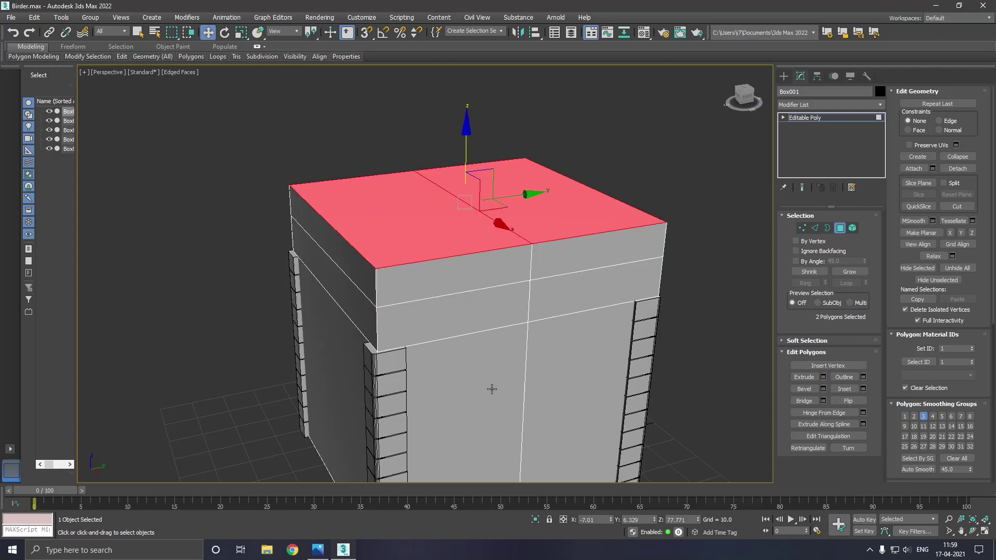
scroll(492, 388, "down", 2)
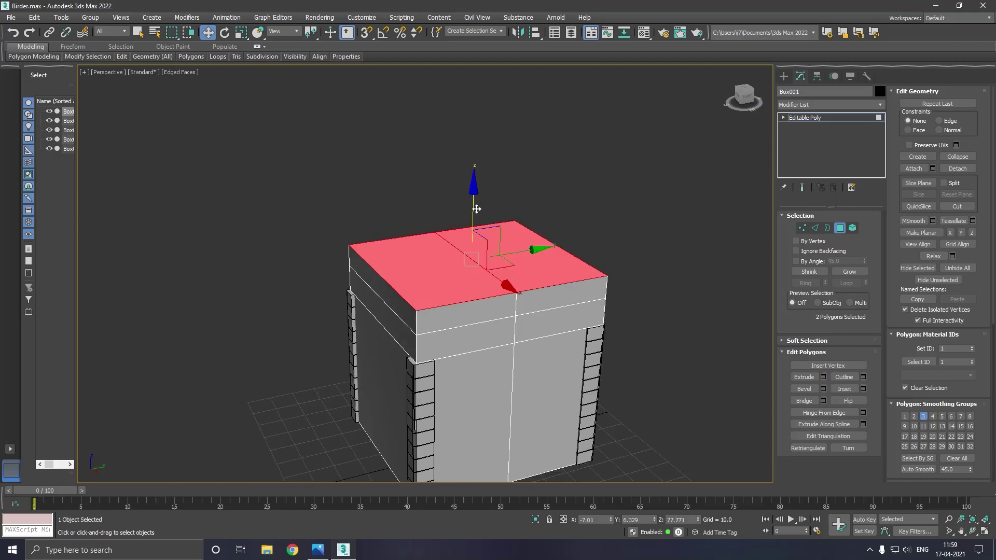
left_click_drag(473, 207, 467, 143)
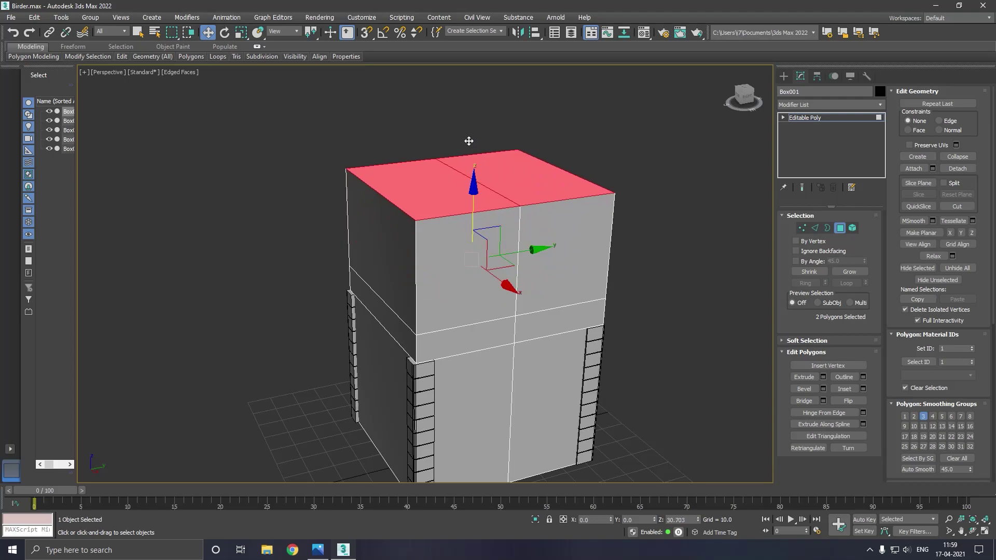
left_click(814, 228)
left_click(406, 220)
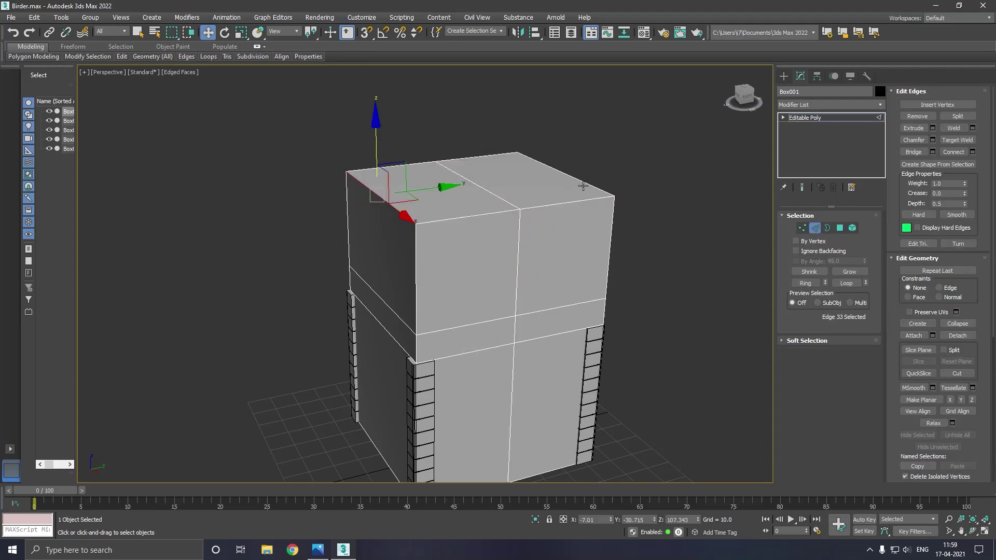
Collapse the two opposite top edges into a pointed gable
left_click(582, 186, "ctrl")
key("ctrl+alt+c")
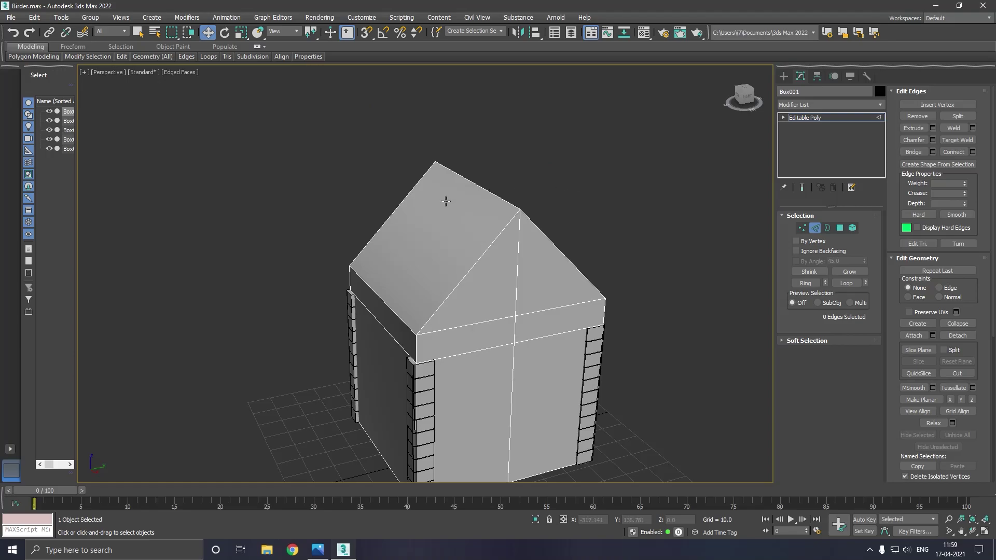
scroll(499, 203, "up", 2)
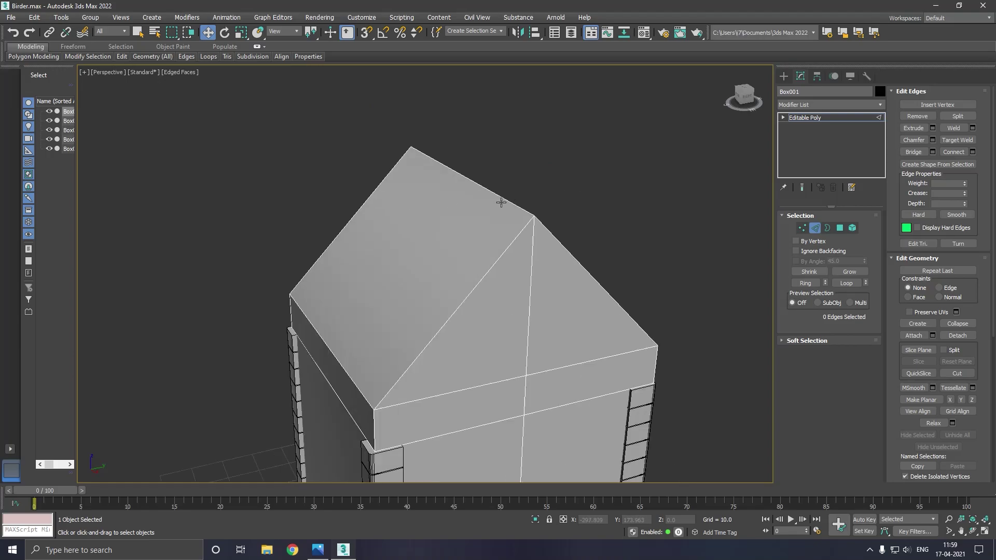
Select only the roof's single ridge edge
double_click(537, 238)
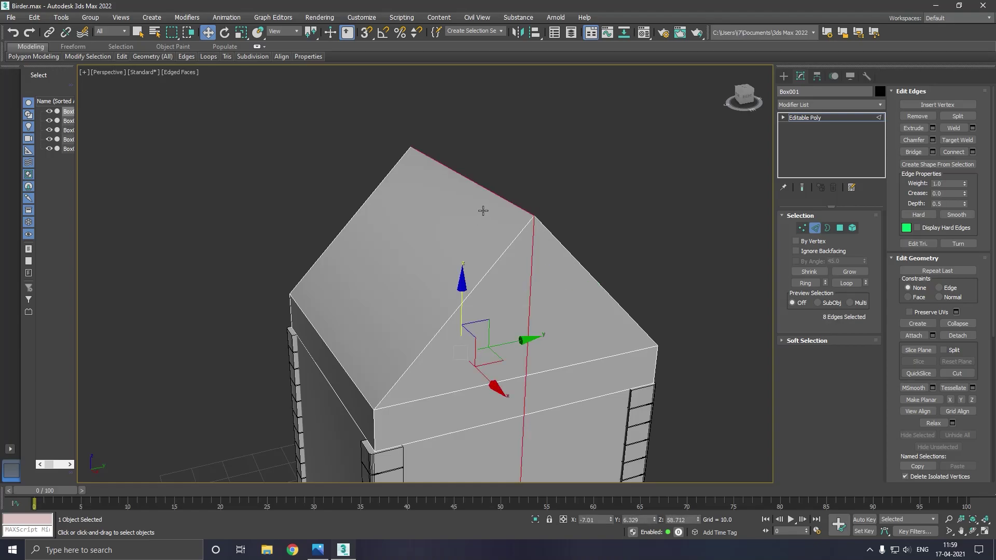
left_click(487, 195, "alt")
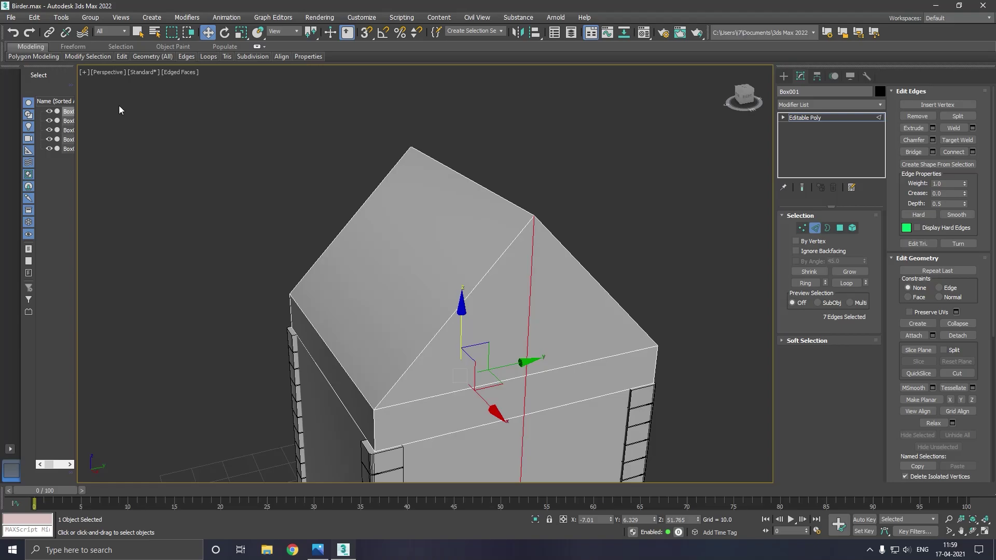
left_click(11, 32)
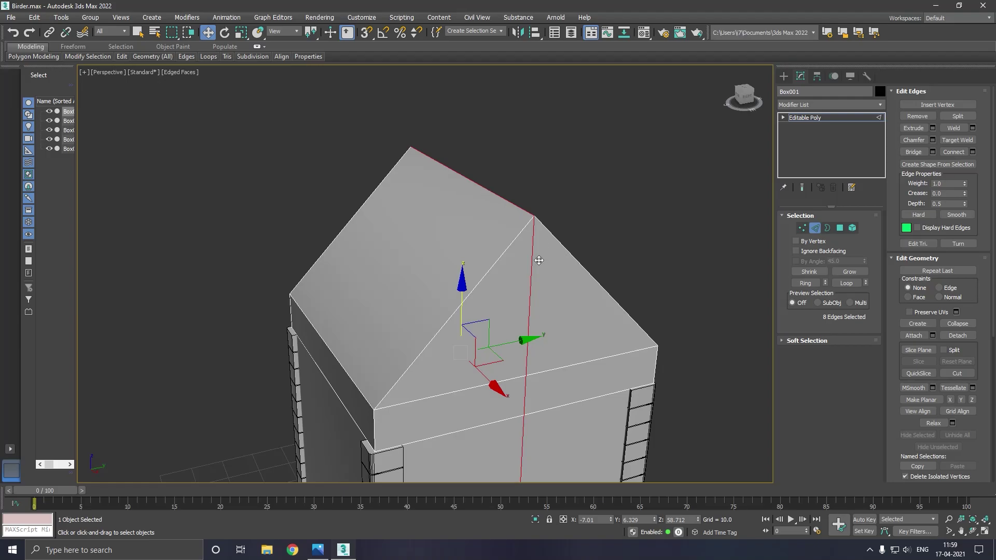
left_click(520, 211, "alt")
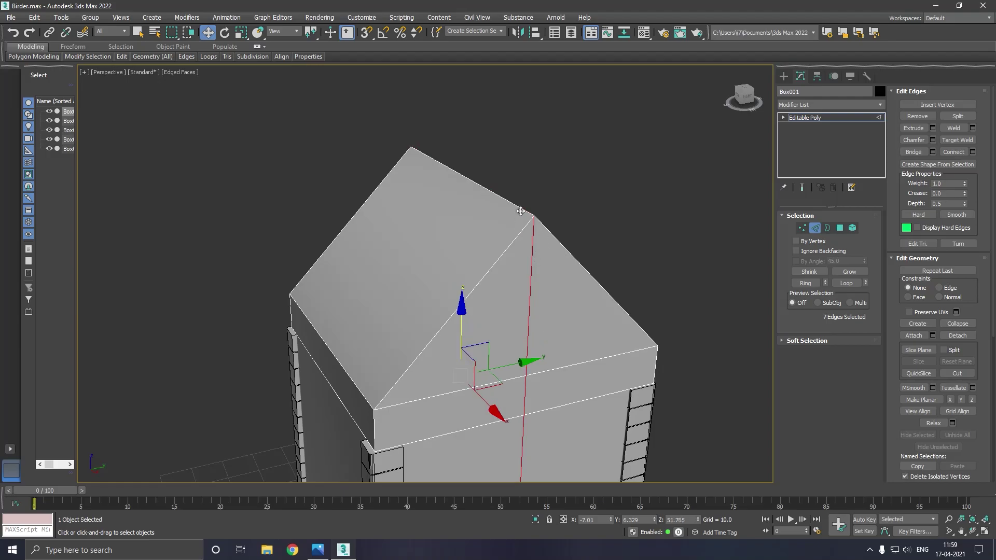
key("ctrl+d")
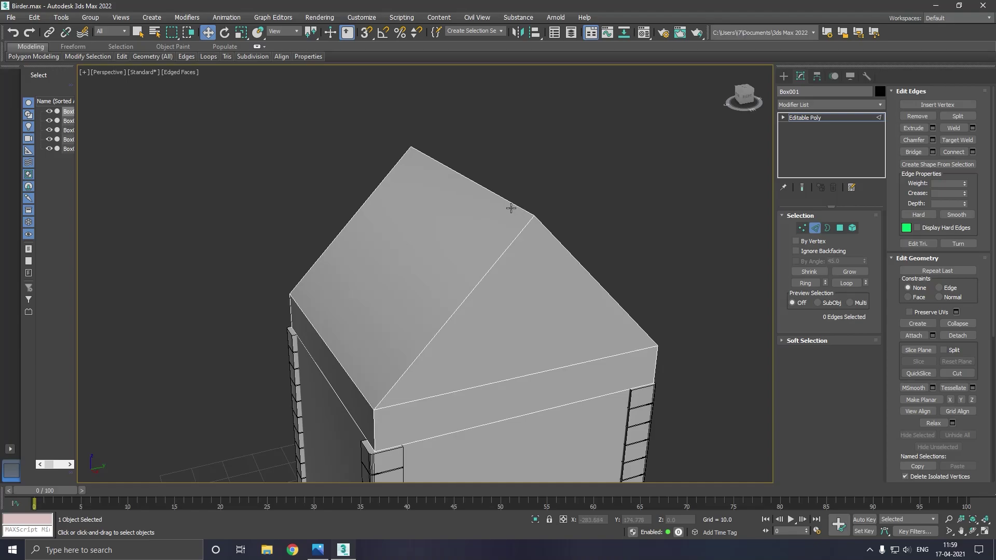
left_click(511, 208)
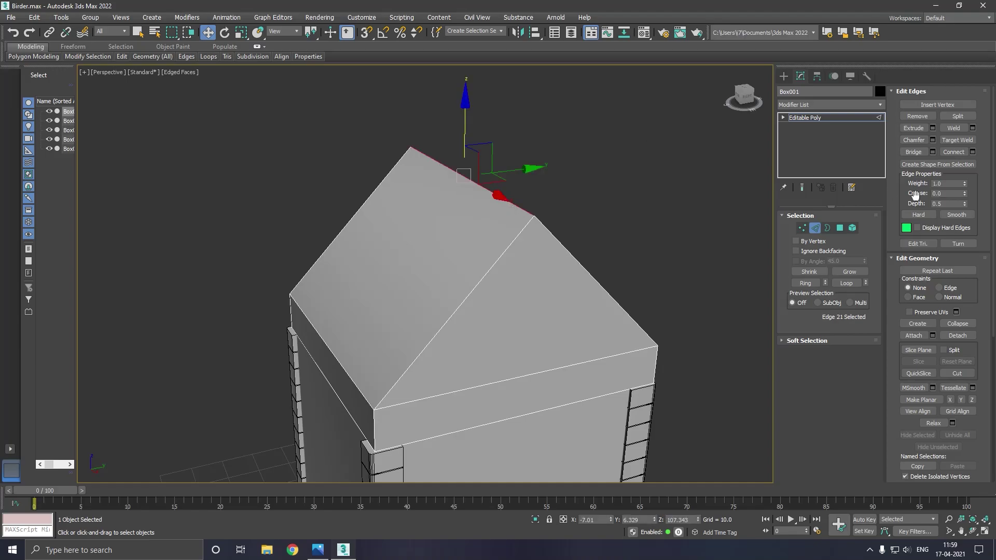
Try a ridge chamfer of about 7.177, then cancel it to keep the sharp ridge
left_click(932, 139)
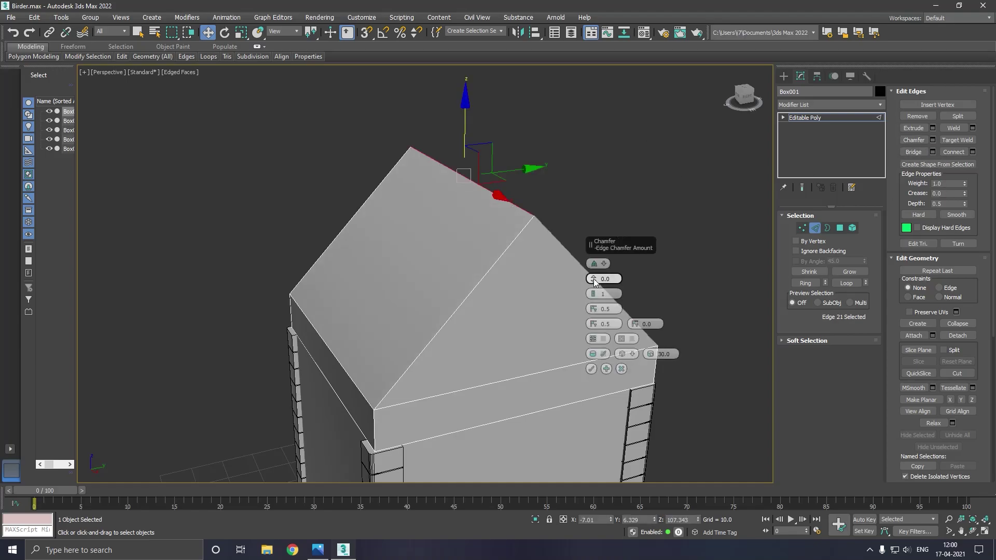
left_click_drag(594, 278, 593, 253)
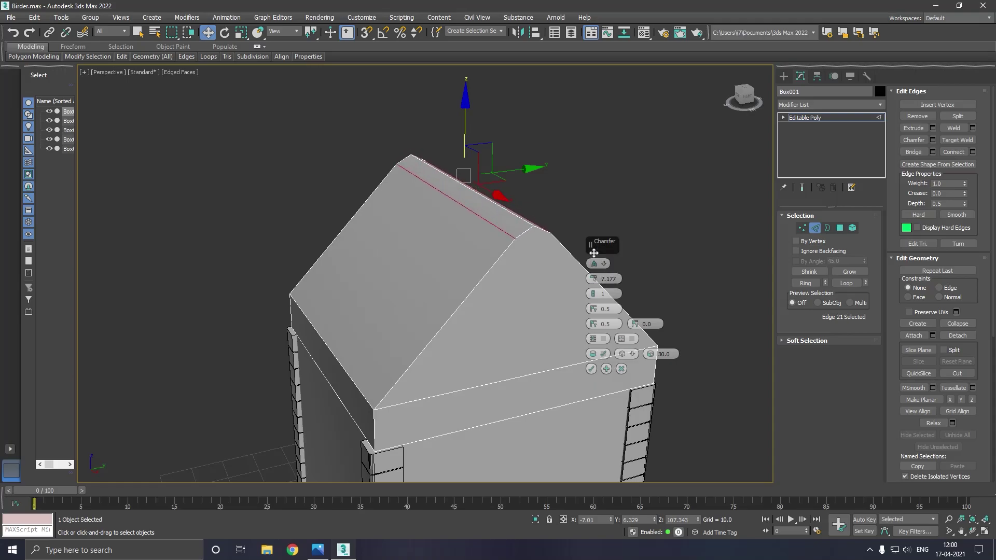
middle_click_drag(542, 311, 516, 289, "alt")
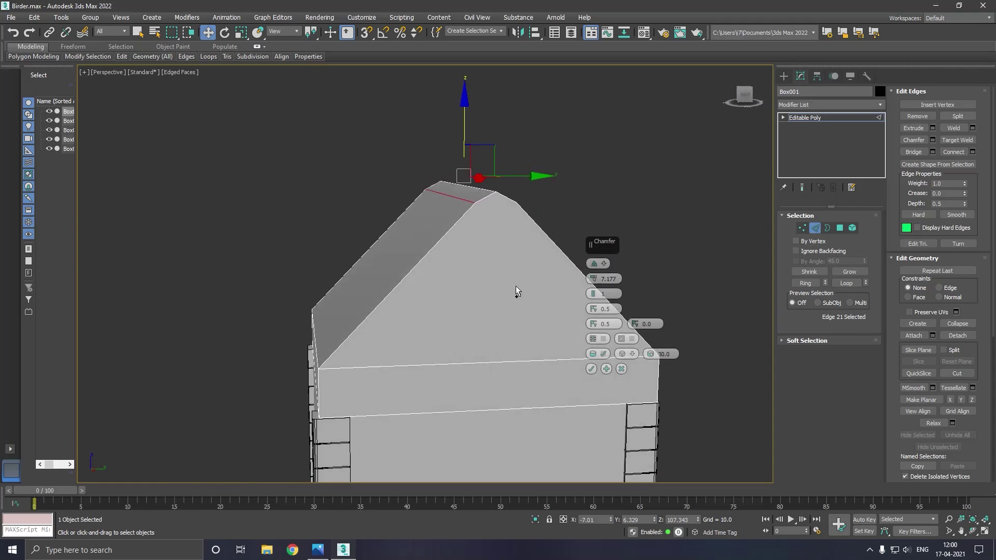
left_click(621, 369)
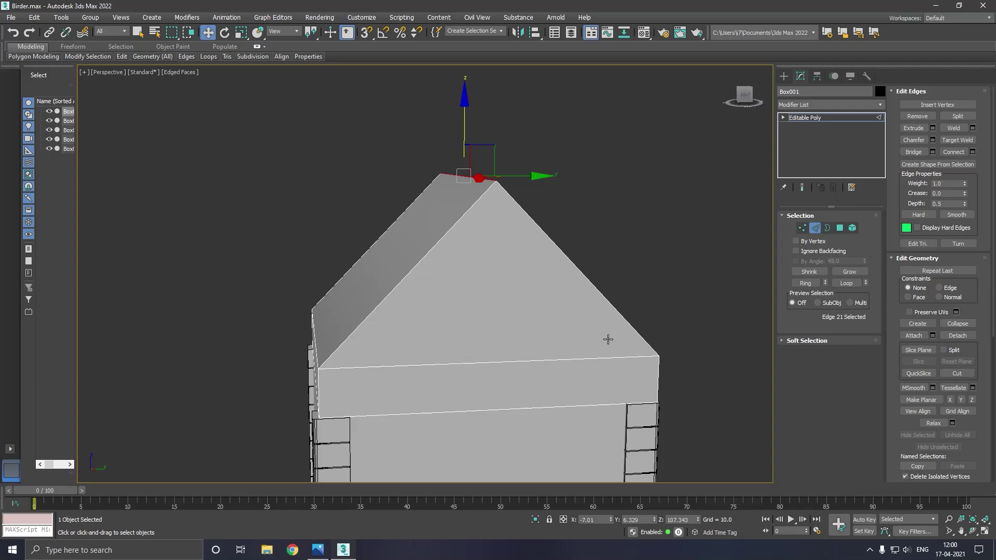
mouse_move(608, 339)
middle_mouse_down("alt")
mouse_move(592, 342)
mouse_move(609, 344)
mouse_move(596, 335)
middle_mouse_up("alt")
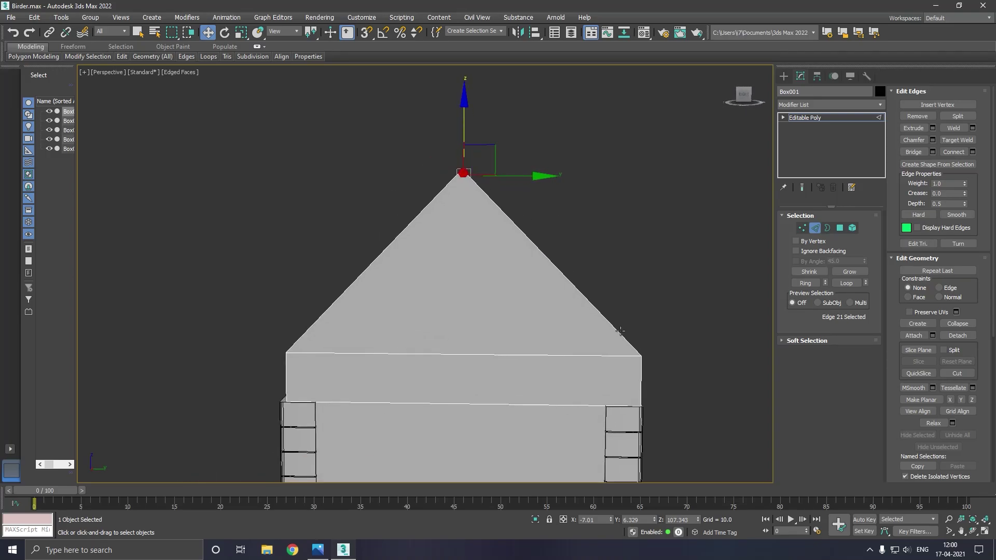
left_click(121, 56)
Connect the four sloping roof edges with a new loop and lower it along Z
left_click(206, 82)
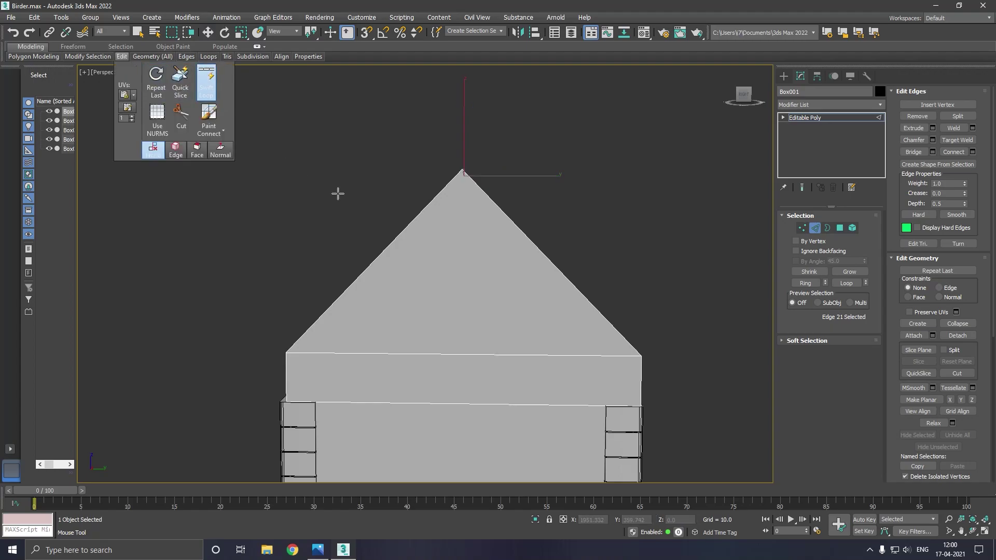
right_click(417, 293)
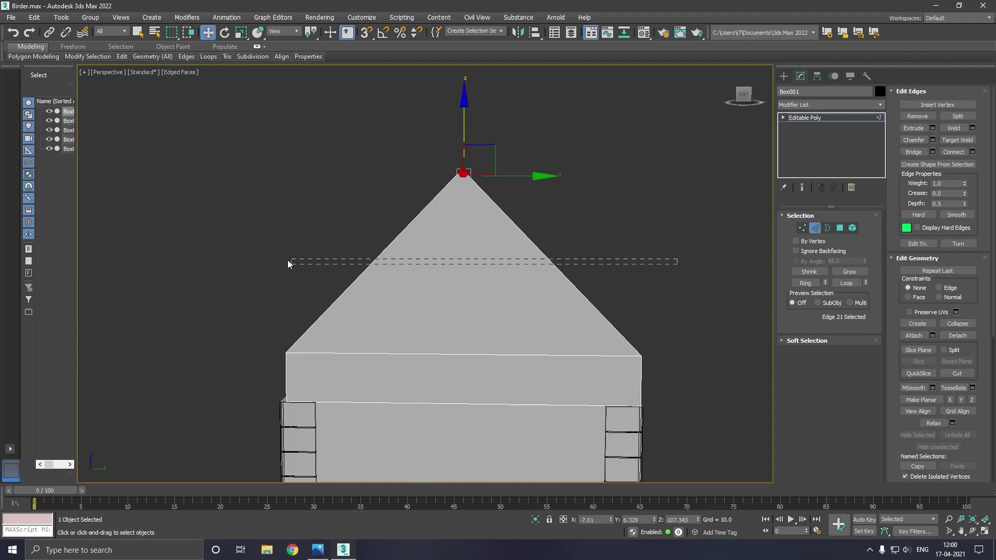
left_click_drag(289, 264, 272, 264)
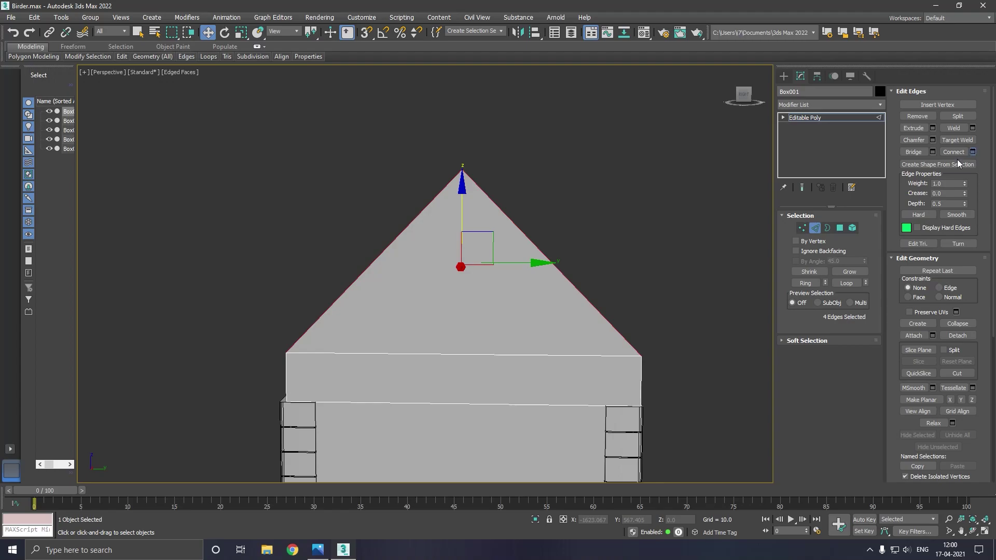
left_click(972, 151)
middle_click_drag(549, 332, 610, 275, "alt")
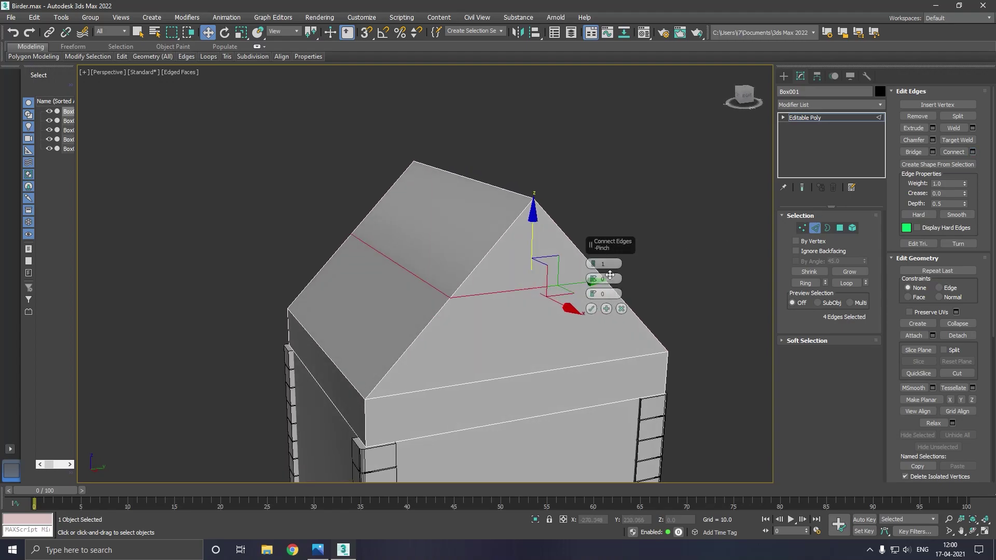
left_click(591, 309)
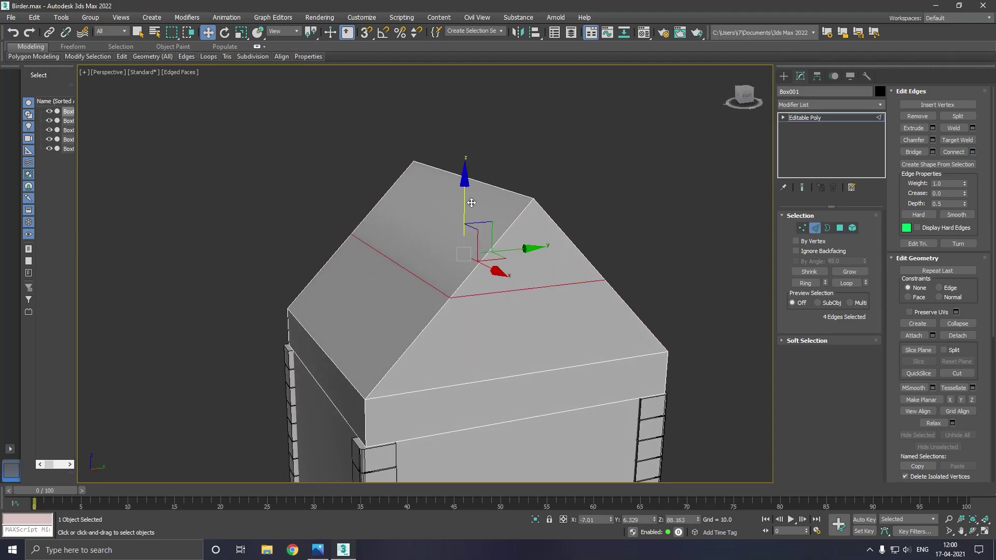
left_click_drag(471, 203, 471, 233)
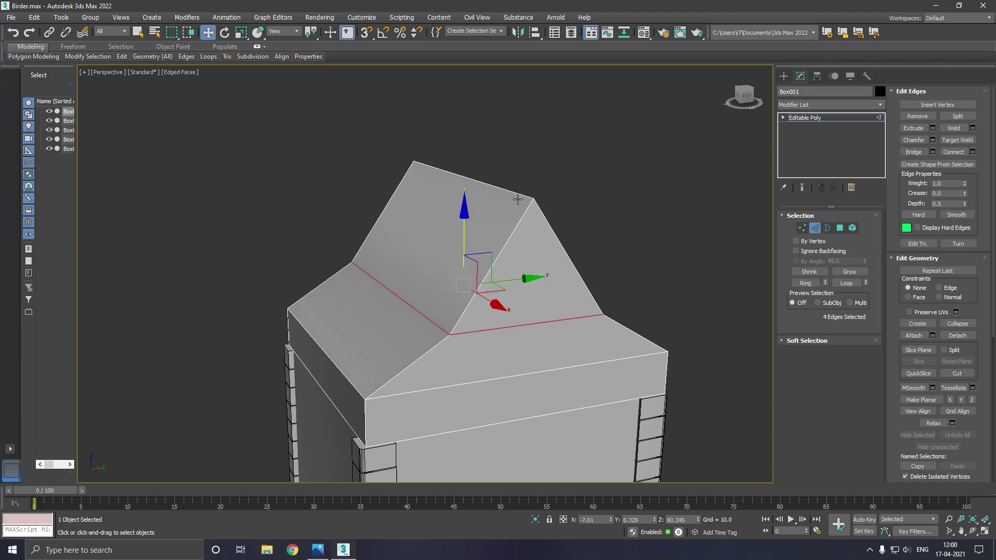
Chamfer the roof ridge edge with 3 segments to round the crest
left_click(515, 199)
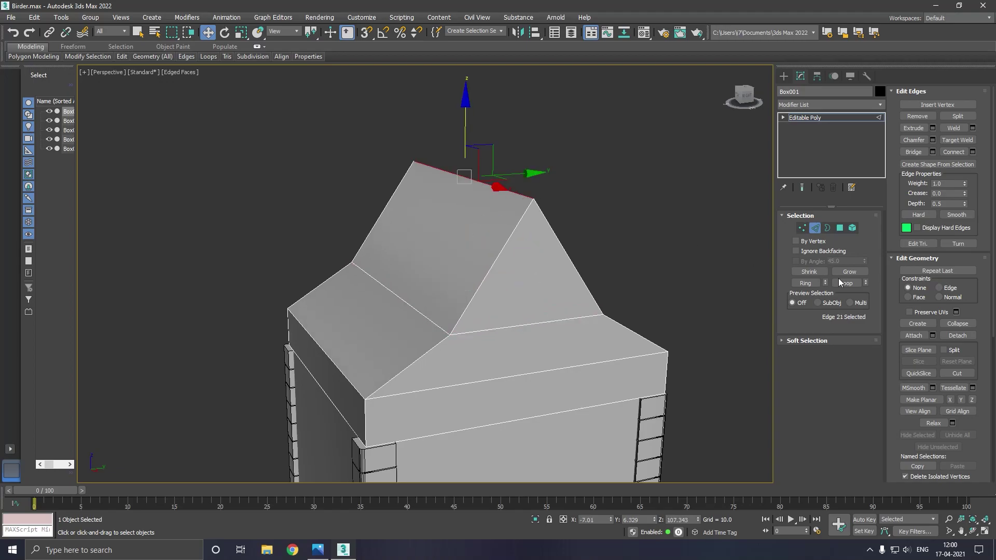
left_click(932, 140)
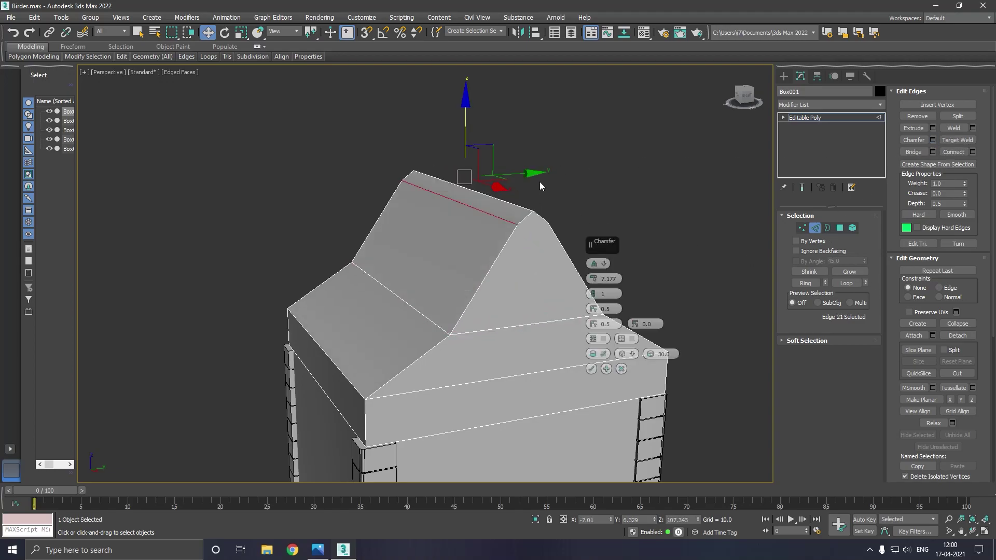
left_click_drag(593, 296, 593, 292)
mouse_move(535, 278)
middle_mouse_down("alt")
mouse_move(498, 271)
mouse_move(627, 330)
middle_mouse_up("alt")
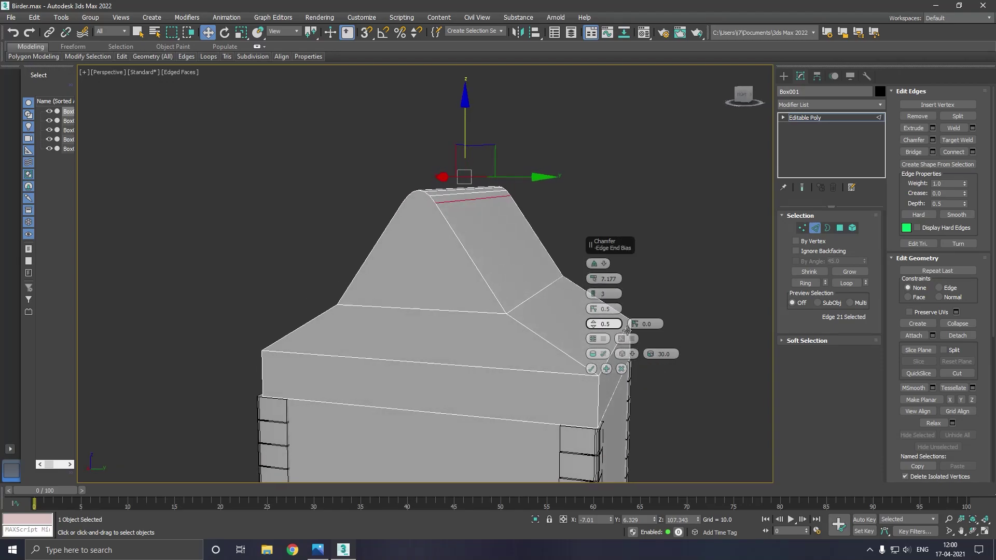
left_click(591, 368)
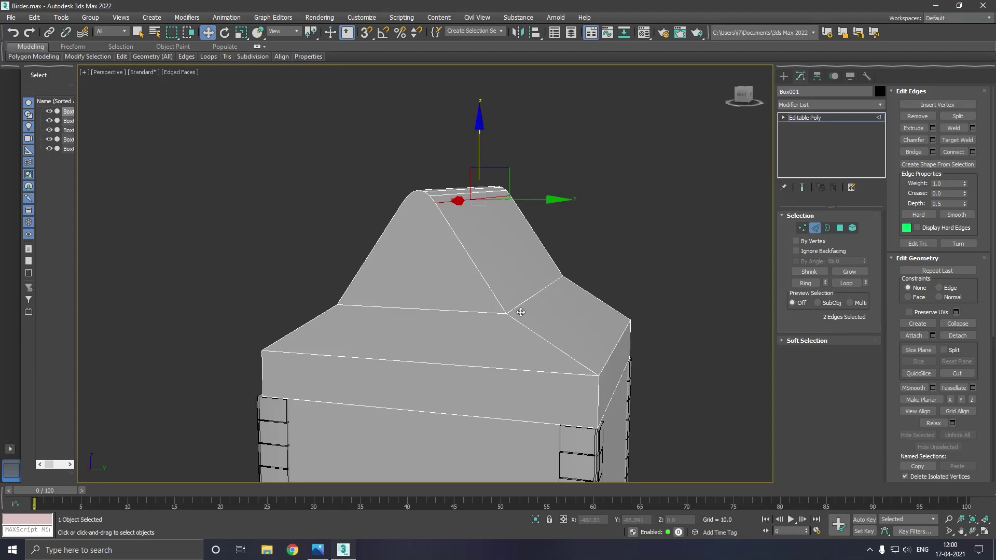
Try chamfering the lowered roof loop to about 21.9, then cancel it
double_click(519, 310)
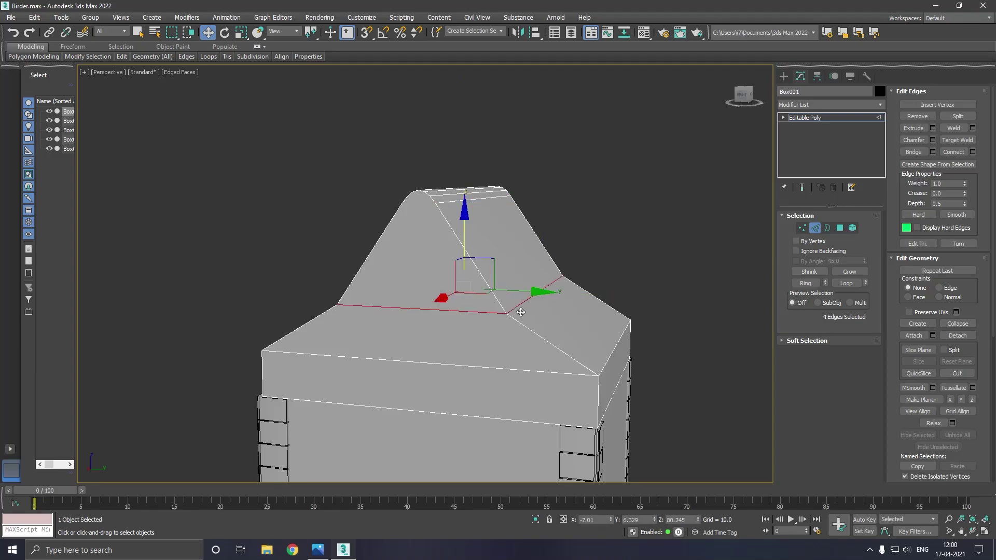
left_click(932, 140)
left_click_drag(594, 282, 595, 262)
mouse_move(466, 244)
middle_mouse_down("alt")
mouse_move(431, 243)
mouse_move(457, 234)
middle_mouse_up("alt")
scroll(431, 243, "down", 3)
scroll(507, 322, "up", 3)
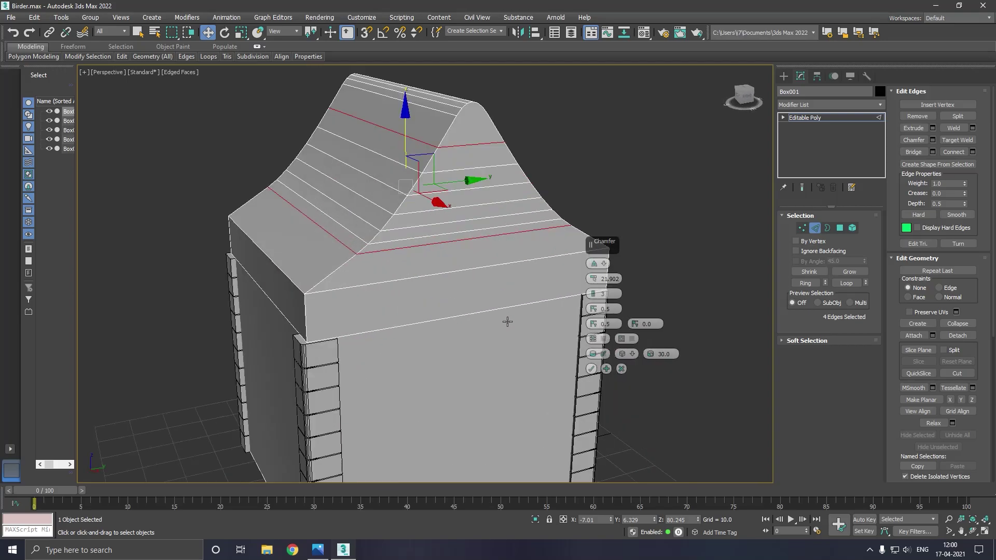
left_click(621, 370)
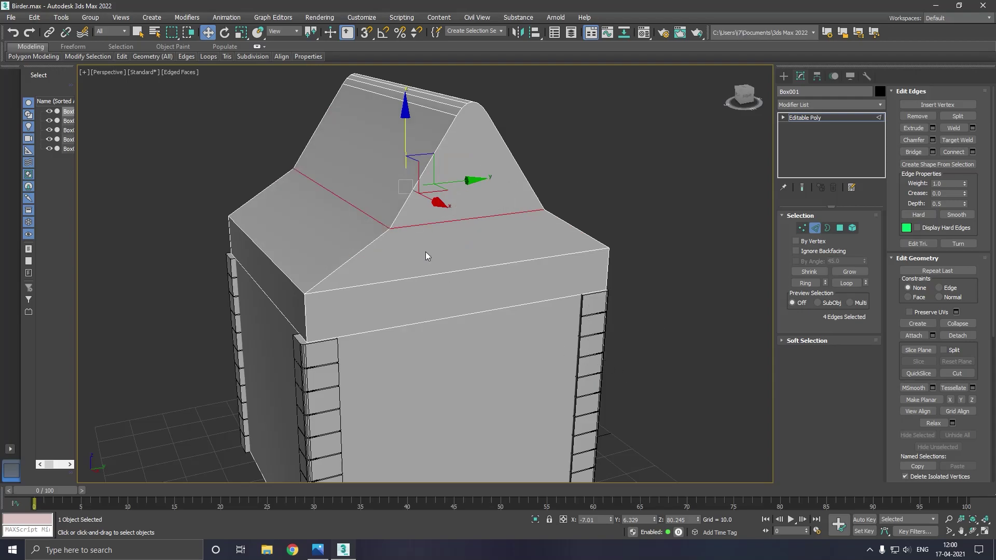
scroll(426, 256, "down", 2)
mouse_move(484, 266)
middle_mouse_down("alt")
mouse_move(462, 249)
mouse_move(472, 254)
middle_mouse_up("alt")
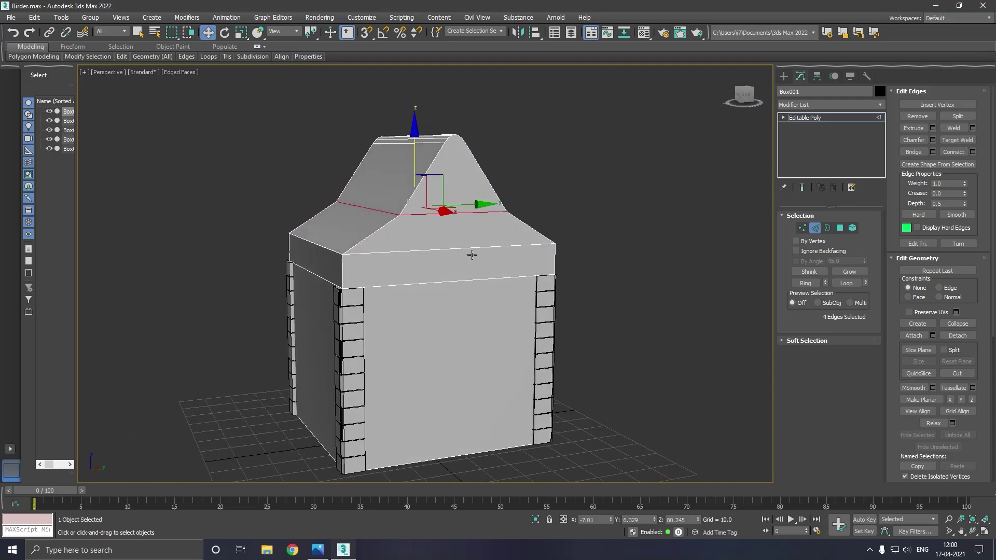
Undo all roof edits back to the flat-topped upper block split by a centre edge
left_click(12, 33)
left_click(13, 33)
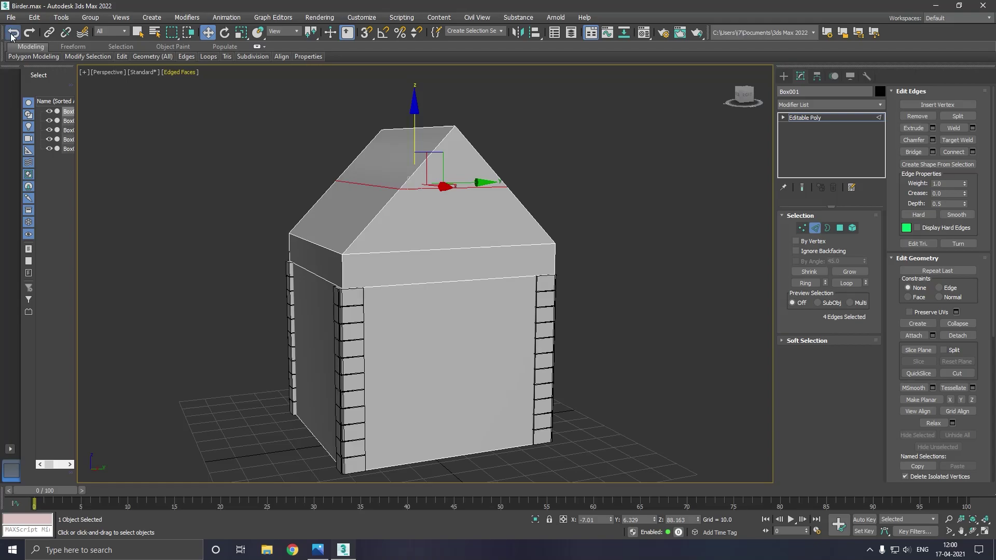
left_click(12, 33)
mouse_move(315, 139)
middle_mouse_down("alt")
mouse_move(239, 147)
mouse_move(269, 147)
middle_mouse_up("alt")
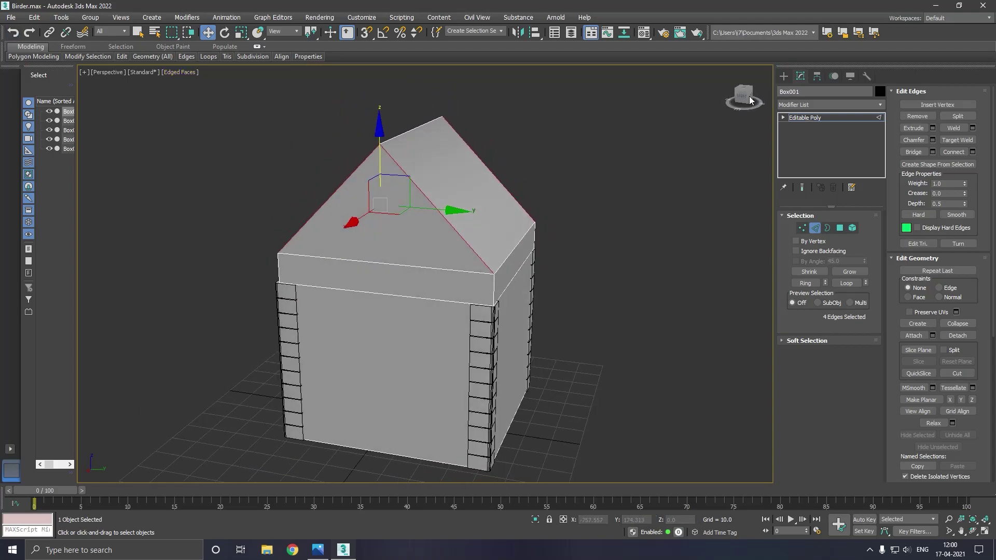
left_click(13, 34)
left_click(14, 37)
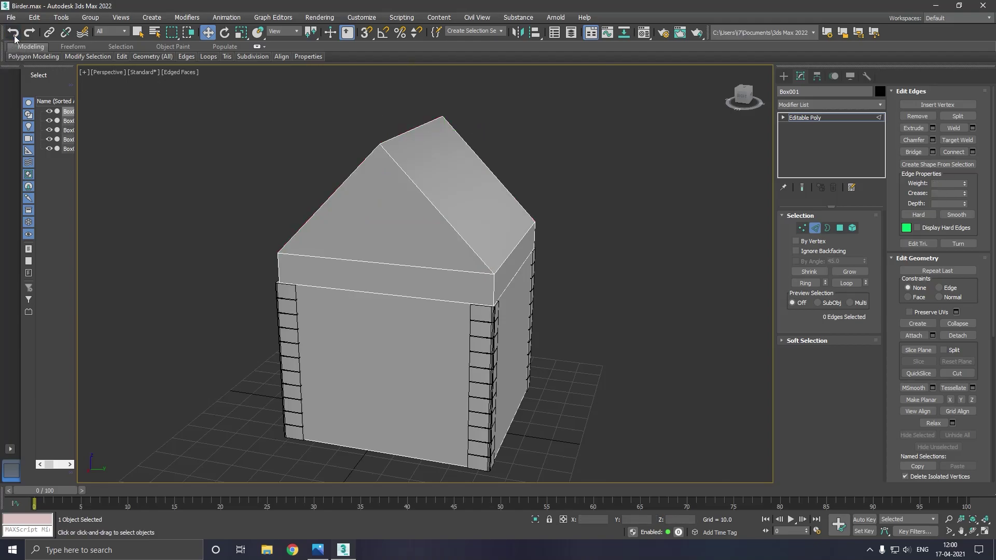
left_click(15, 38)
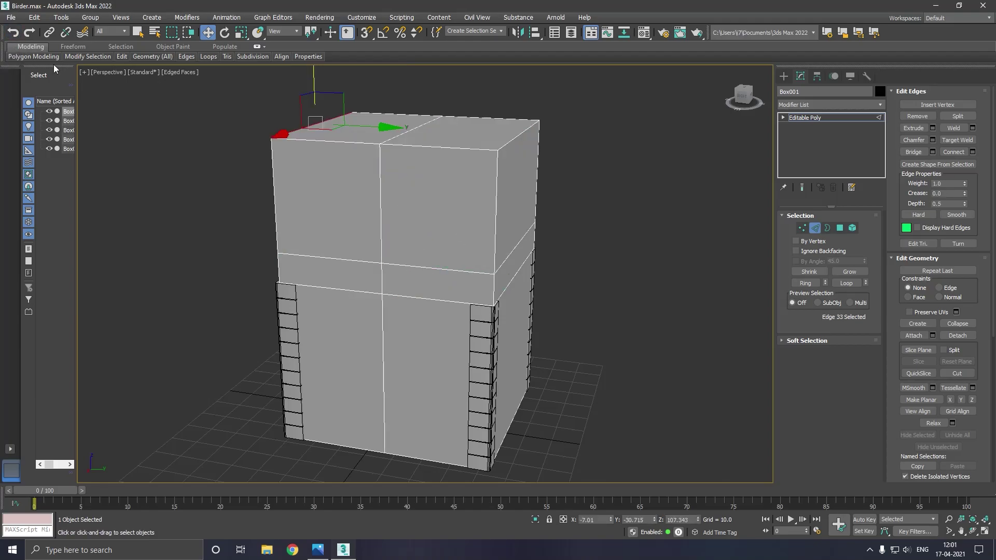
Select the middle and right vertex columns and move them right along X
mouse_move(713, 177)
middle_mouse_down("alt")
mouse_move(411, 234)
mouse_move(451, 218)
middle_mouse_up("alt")
scroll(447, 227, "down", 3)
scroll(435, 227, "up", 2)
left_click(802, 228)
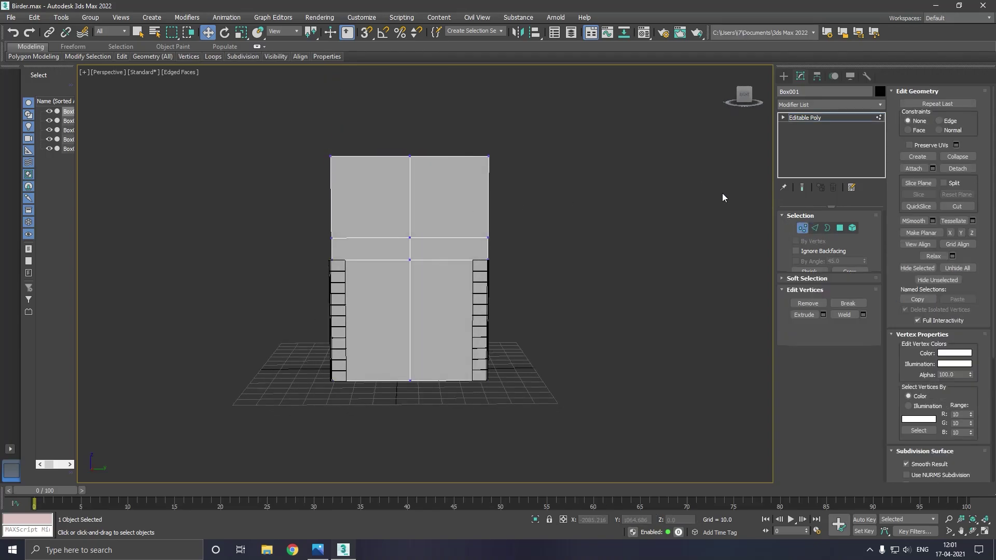
left_click_drag(520, 213, 400, 423)
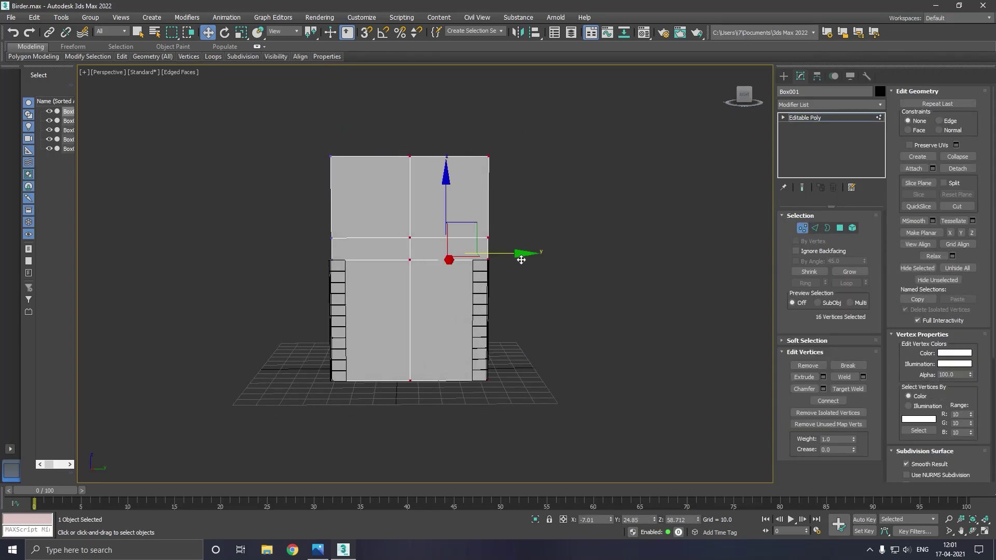
left_click_drag(523, 253, 567, 255)
mouse_move(567, 255)
middle_mouse_down("alt")
mouse_move(569, 289)
mouse_move(560, 278)
middle_mouse_up("alt")
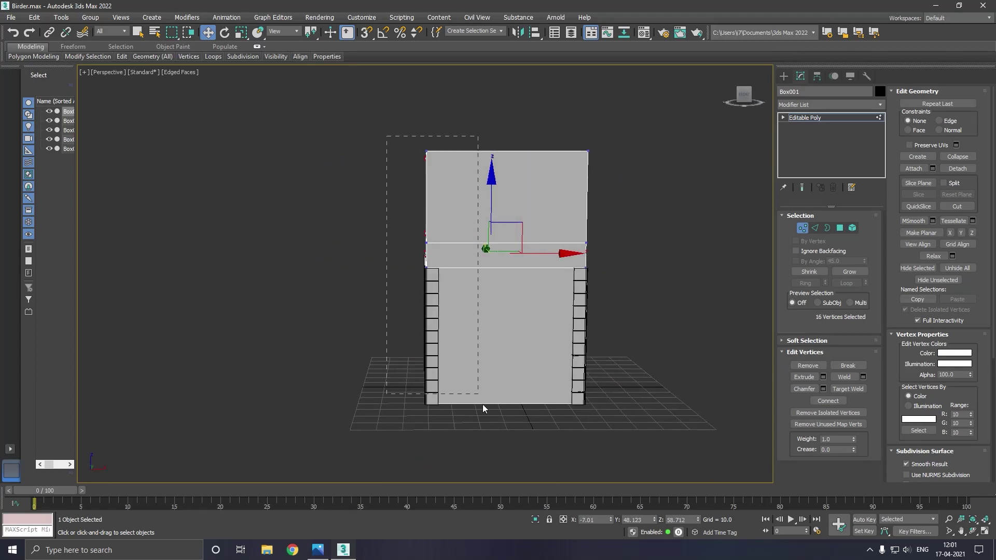
Move the left vertices outward left and the right column outward to widen the box
left_click_drag(386, 135, 483, 409)
left_click_drag(497, 262, 452, 262)
mouse_move(493, 277)
middle_mouse_down("alt")
mouse_move(446, 288)
mouse_move(424, 279)
middle_mouse_up("alt")
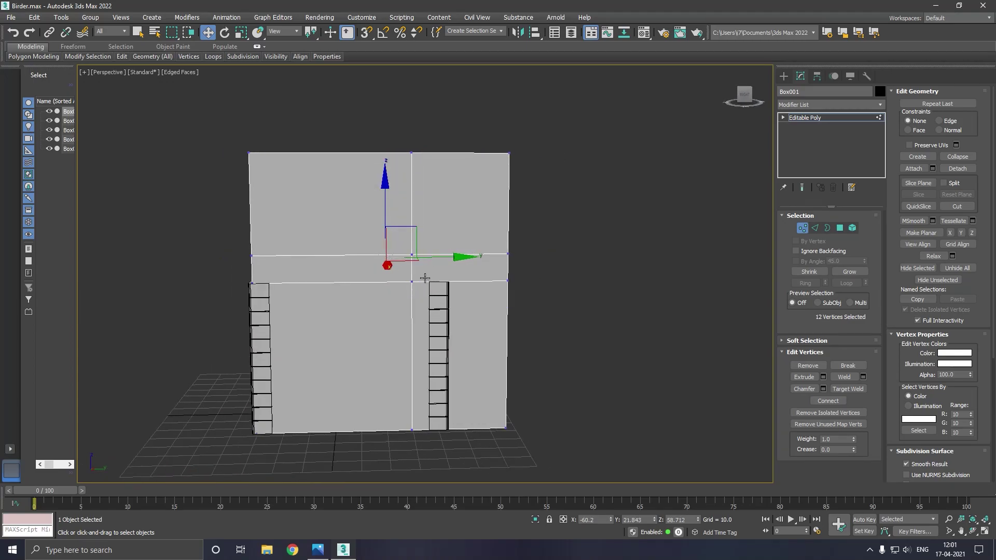
left_click_drag(464, 476, 464, 474)
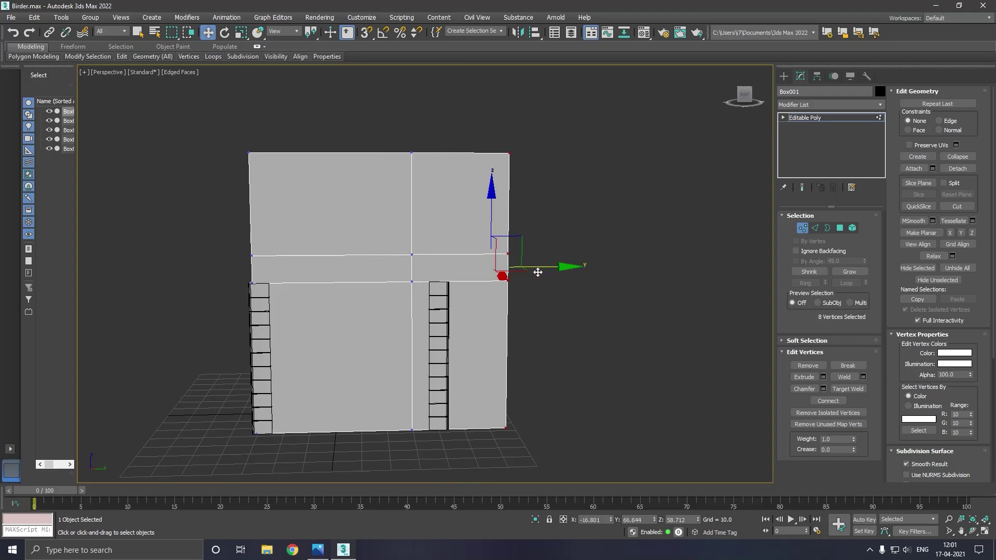
left_click_drag(548, 273, 604, 267)
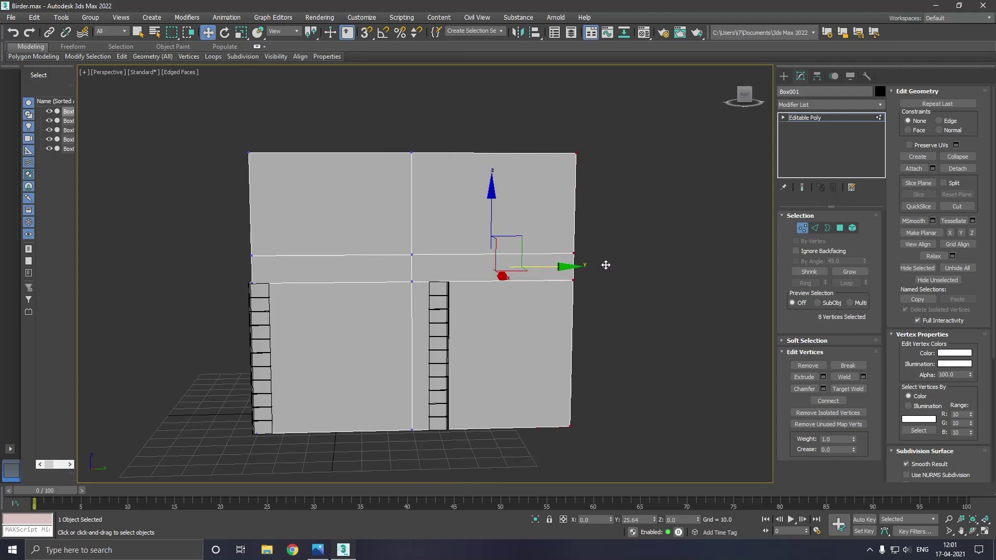
Reselect the left-side vertices and shift them further along X
middle_click_drag(442, 271, 528, 285, "alt")
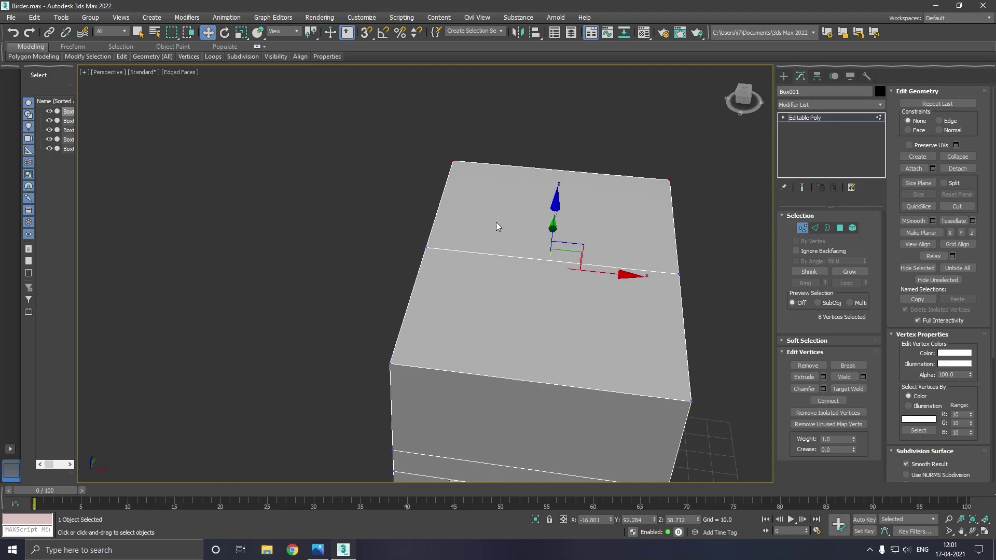
scroll(496, 222, "down", 4)
middle_click_drag(517, 275, 525, 244, "alt")
left_click_drag(456, 177, 534, 405)
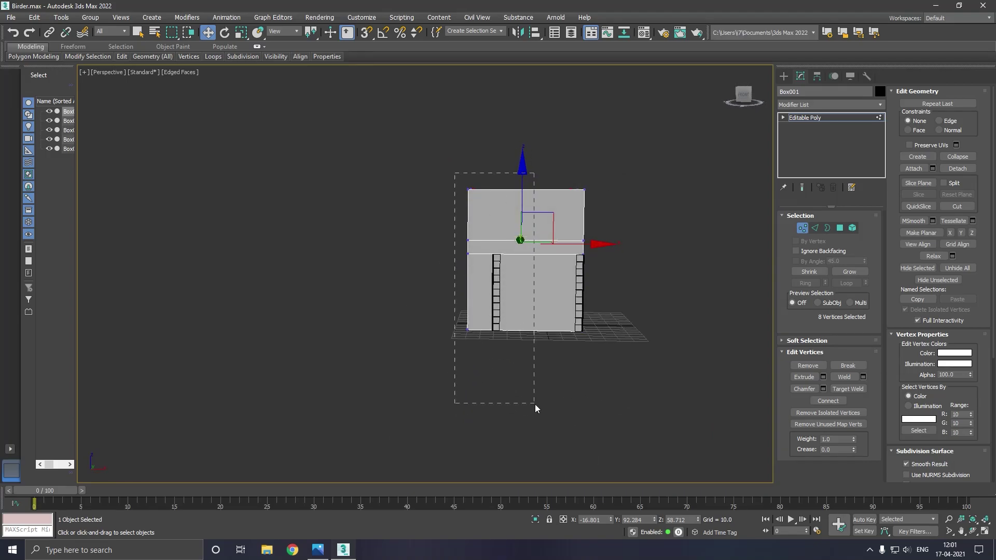
left_click_drag(528, 253, 518, 255)
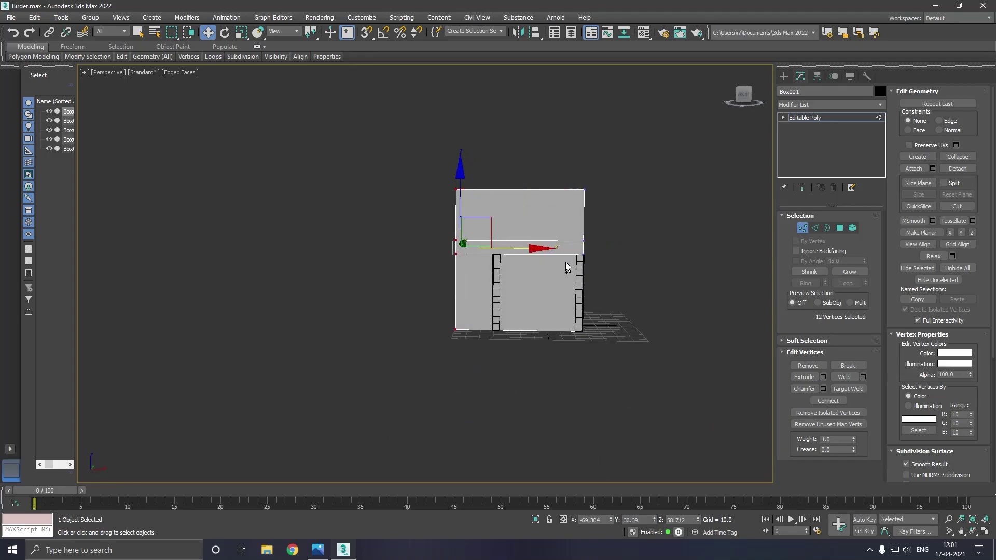
mouse_move(565, 262)
middle_mouse_down("alt")
mouse_move(482, 270)
mouse_move(540, 270)
middle_mouse_up("alt")
Select the ladder post and small box and move them left along X
left_click(789, 118)
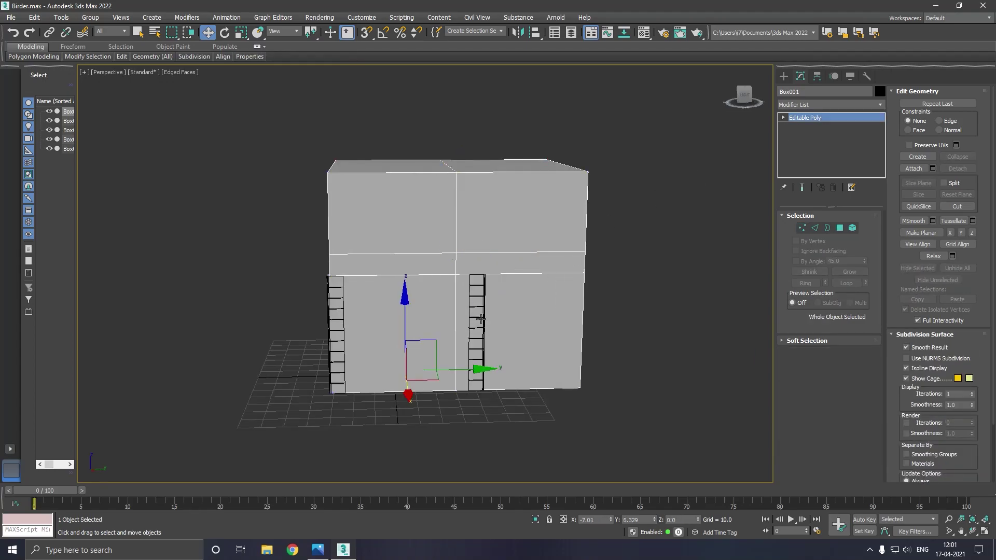
left_click(481, 320)
middle_click_drag(533, 311, 389, 253, "alt")
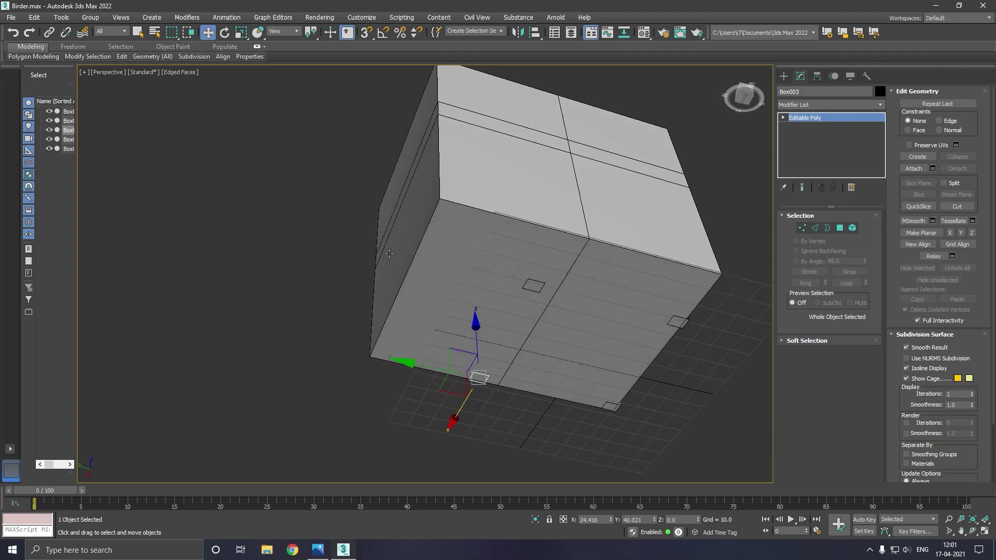
left_click(542, 288, "ctrl")
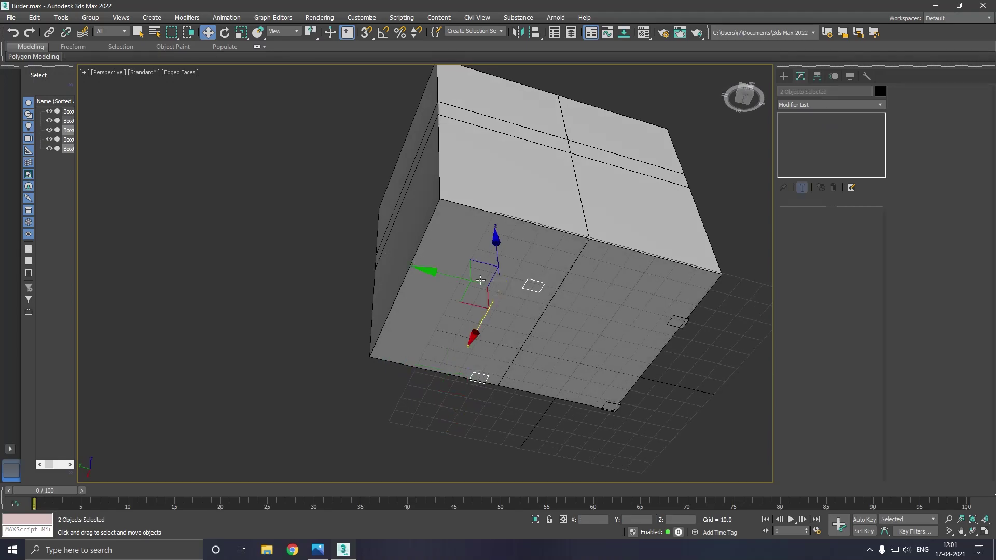
left_click_drag(449, 277, 339, 273)
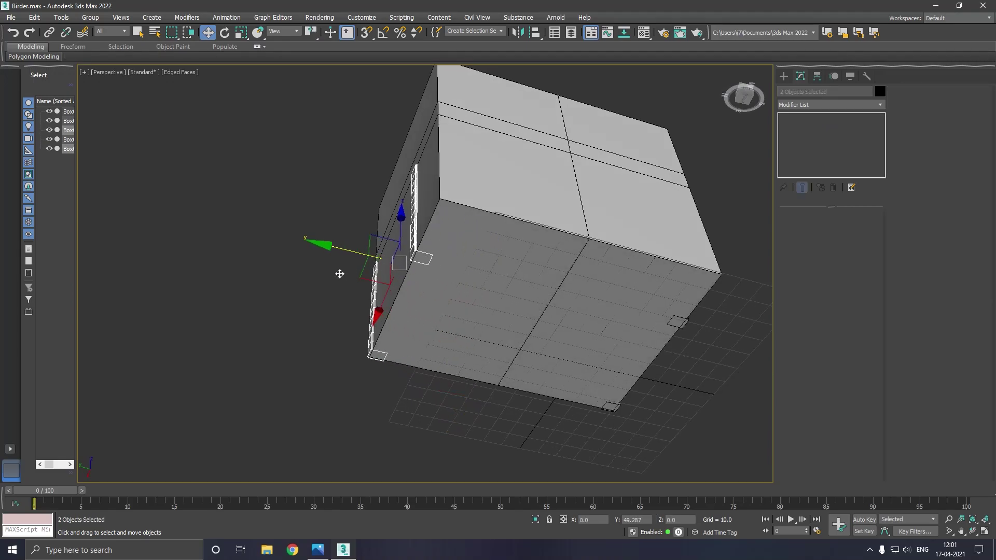
Slide the mirrored post and its partner along X to the box corner
left_click(414, 248)
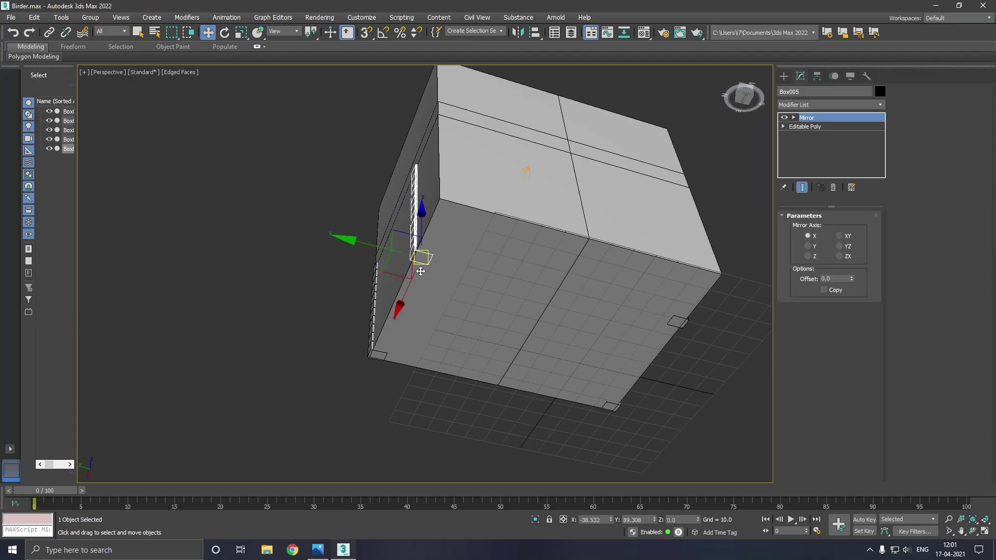
left_click(691, 328, "ctrl")
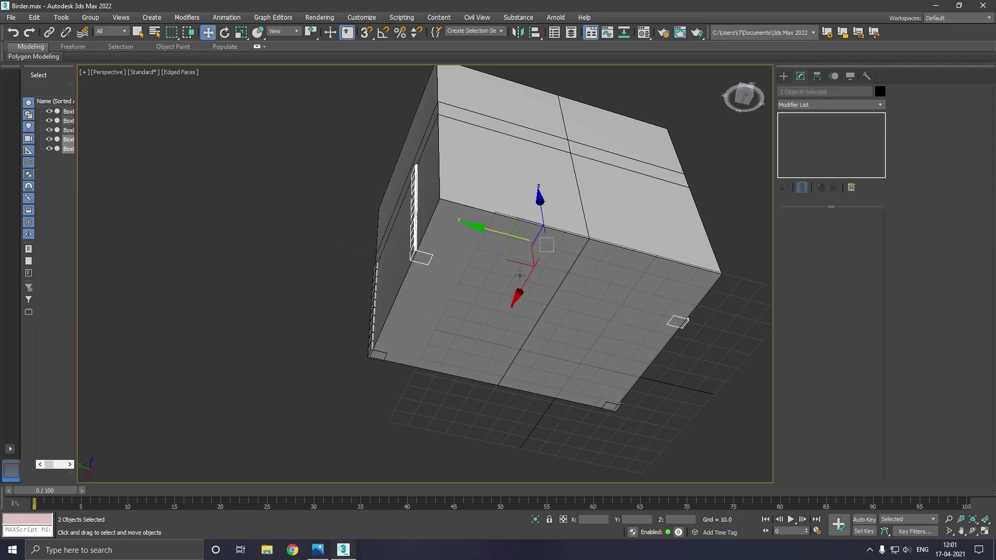
left_click_drag(520, 294, 543, 252)
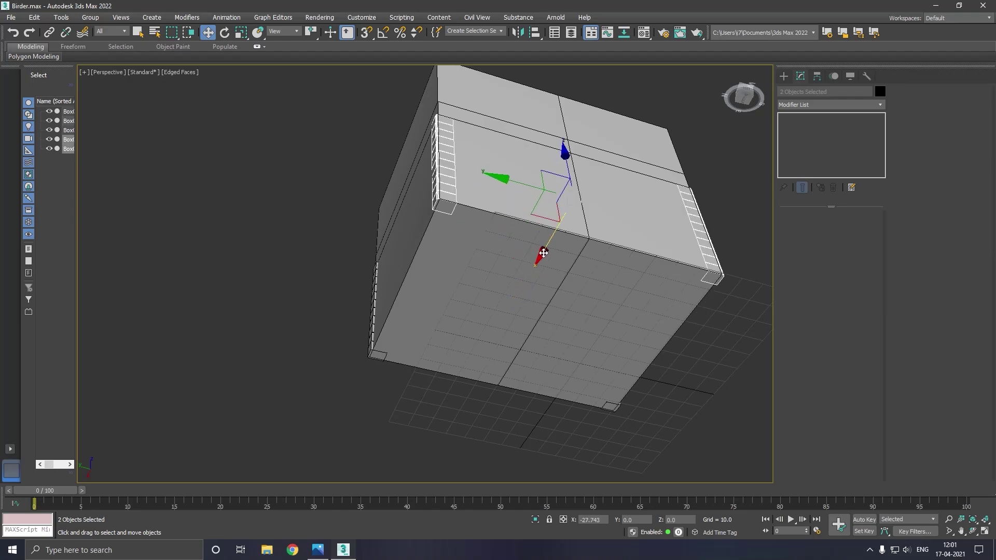
middle_click_drag(543, 252, 376, 322, "alt")
scroll(376, 322, "up", 4)
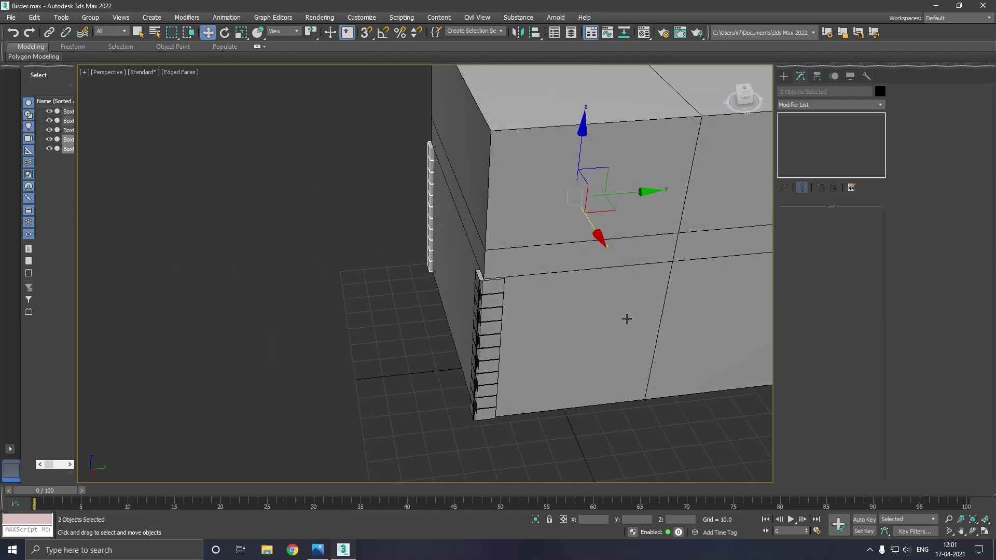
scroll(375, 322, "down", 5)
mouse_move(478, 329)
middle_mouse_down("alt")
mouse_move(503, 320)
mouse_move(486, 374)
middle_mouse_up("alt")
scroll(493, 271, "up", 3)
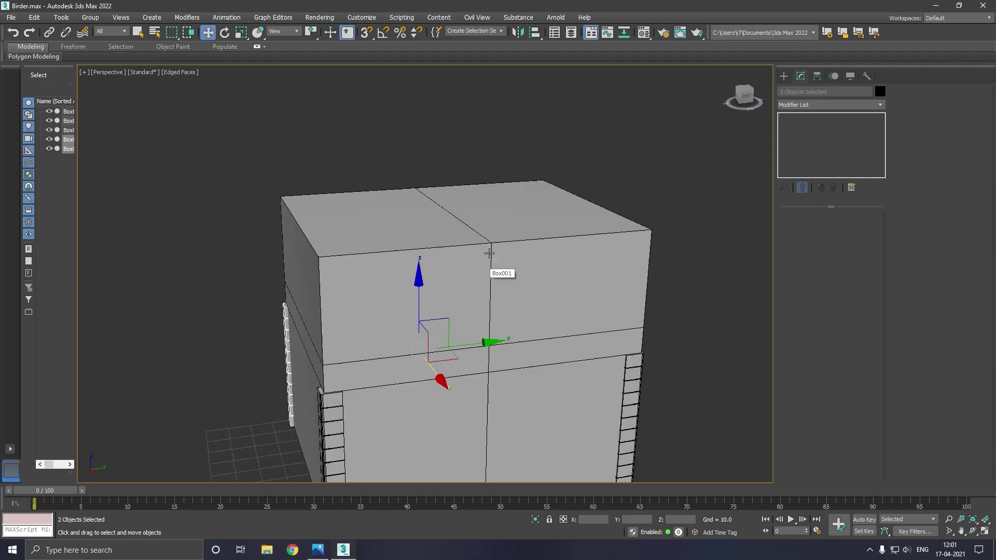
left_click(480, 247)
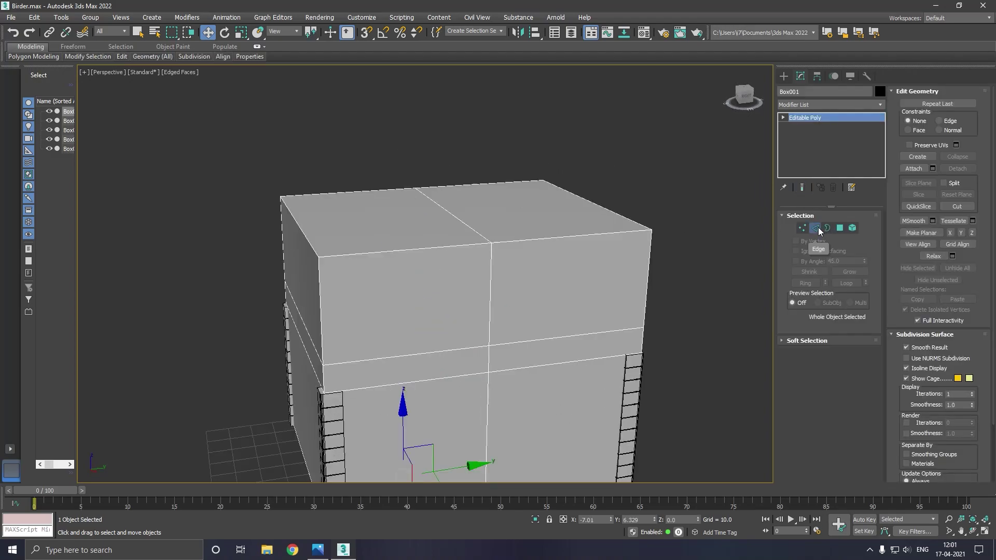
In Edge mode, select the box's three top edges and raise them on Z
left_click(815, 227)
left_click(604, 207)
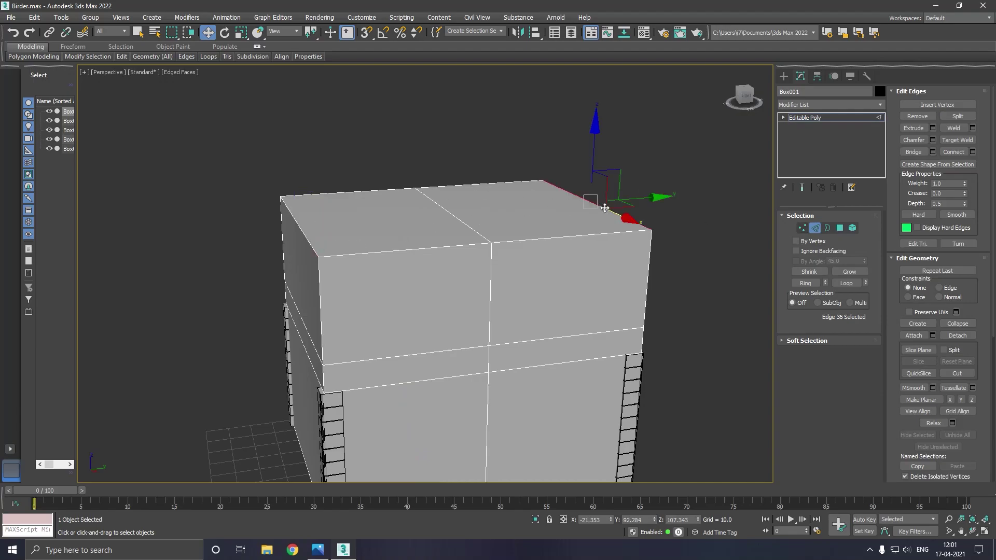
left_click(478, 232, "ctrl")
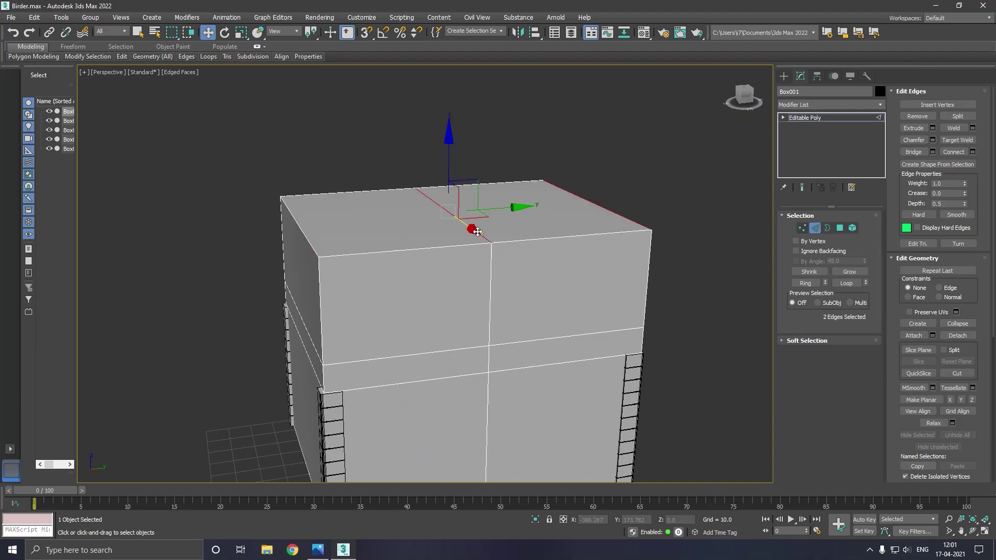
left_click(315, 246, "ctrl")
scroll(403, 279, "down", 2)
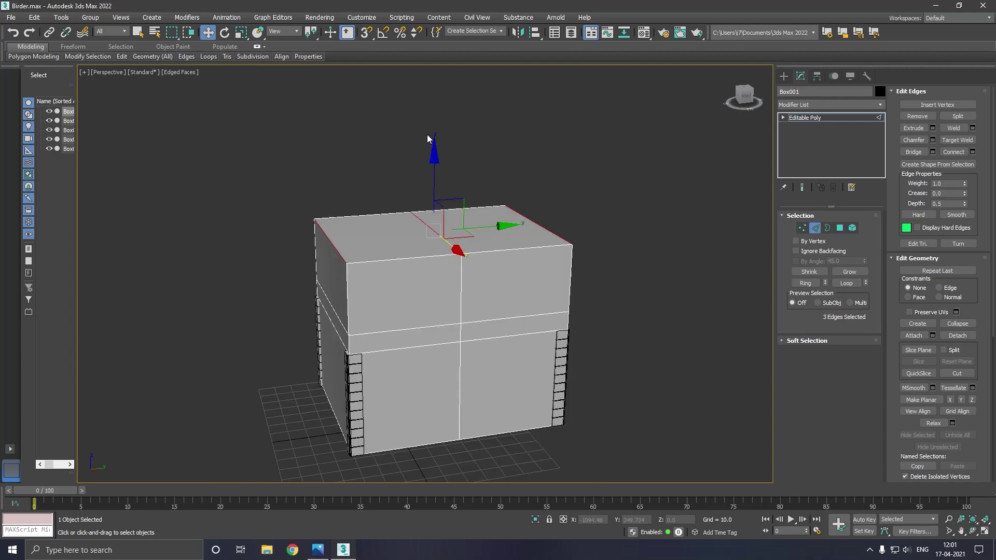
left_click_drag(436, 175, 436, 127)
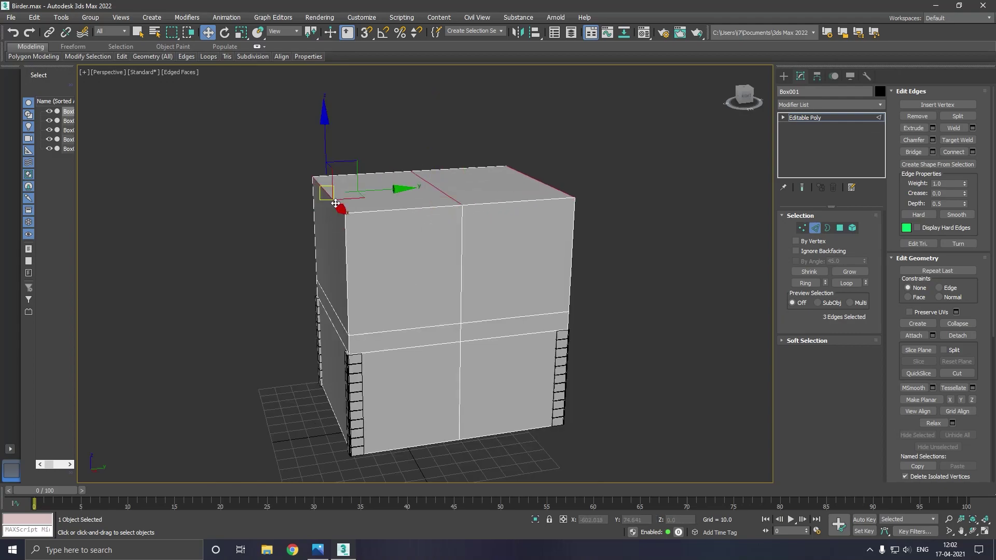
Collapse the left and right top edges into a single ridge peak
left_click(578, 197)
left_click(564, 191, "ctrl")
key("ctrl+alt+c")
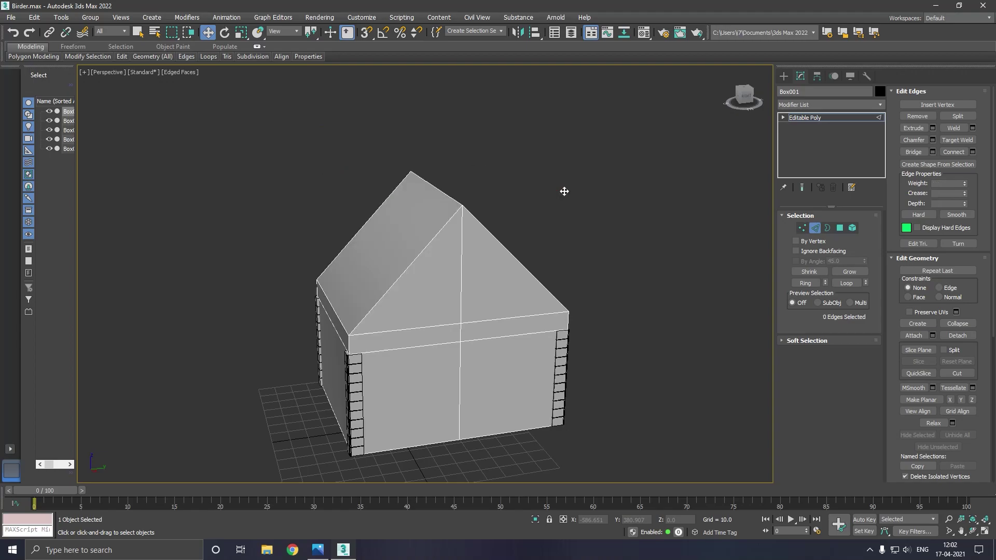
mouse_move(565, 189)
middle_mouse_down("alt")
mouse_move(580, 269)
mouse_move(568, 260)
middle_mouse_up("alt")
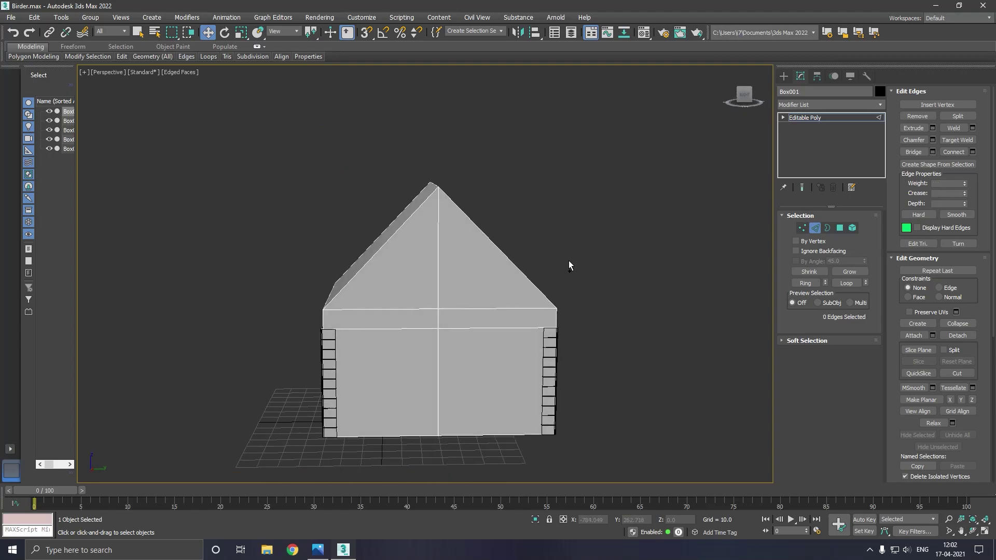
Check front and left wireframe views, then return to Perspective at a three-quarter angle
key("f")
scroll(531, 291, "down", 4)
scroll(456, 269, "up", 2)
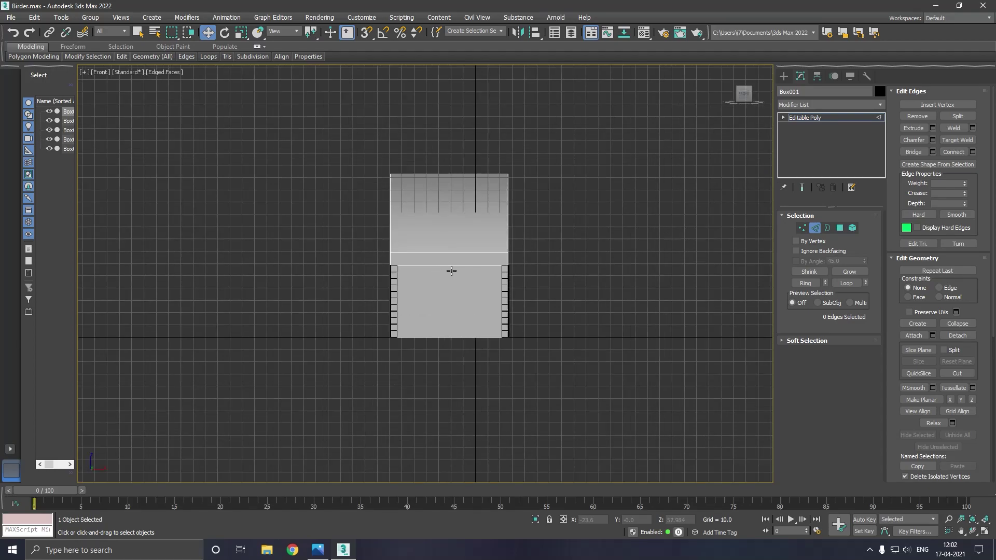
key("l")
key("F3")
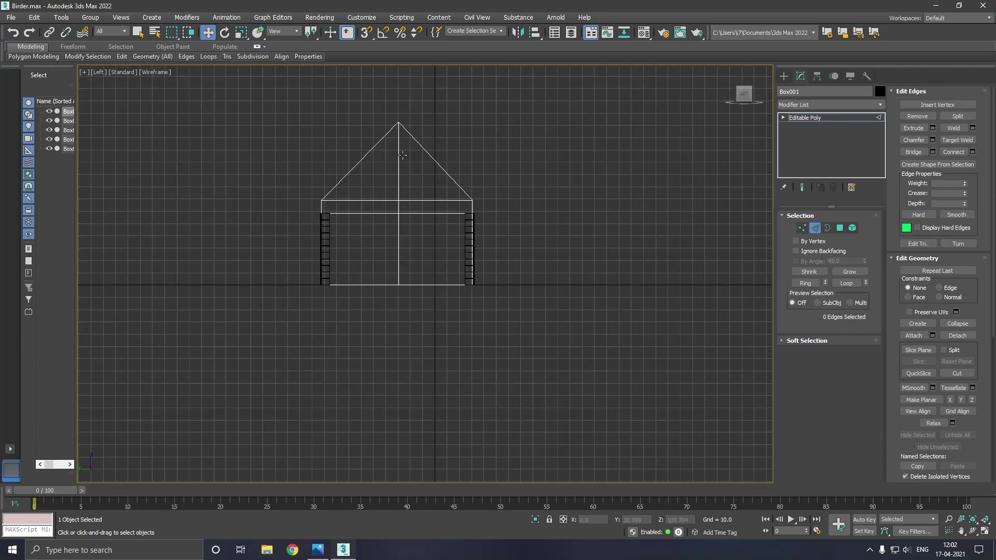
scroll(402, 155, "up", 2)
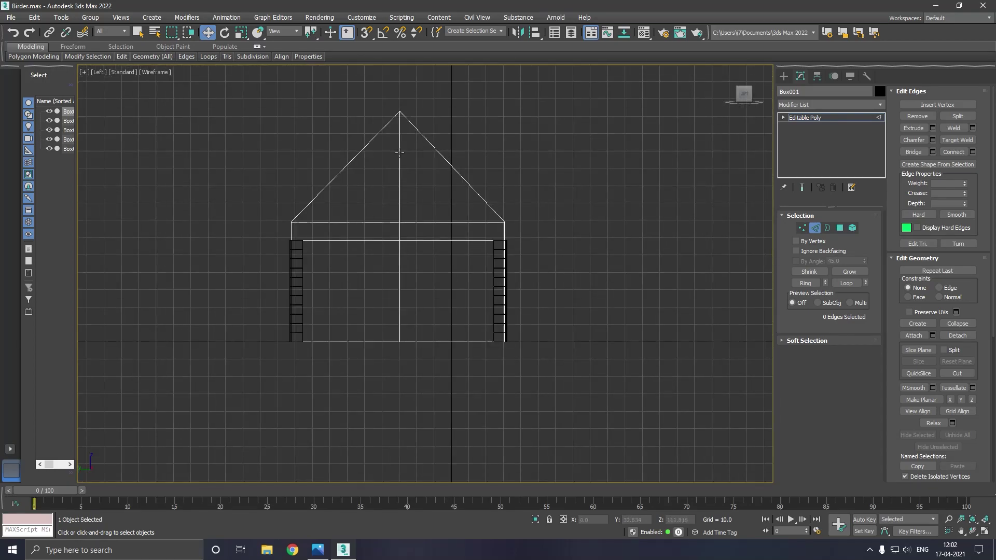
key("p")
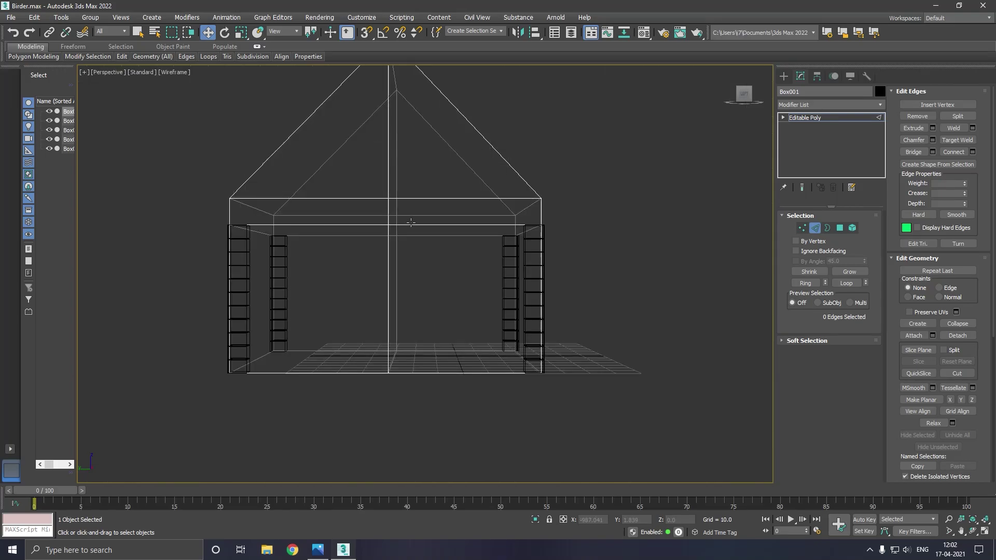
mouse_move(400, 152)
middle_mouse_down("alt")
mouse_move(305, 249)
mouse_move(276, 242)
middle_mouse_up("alt")
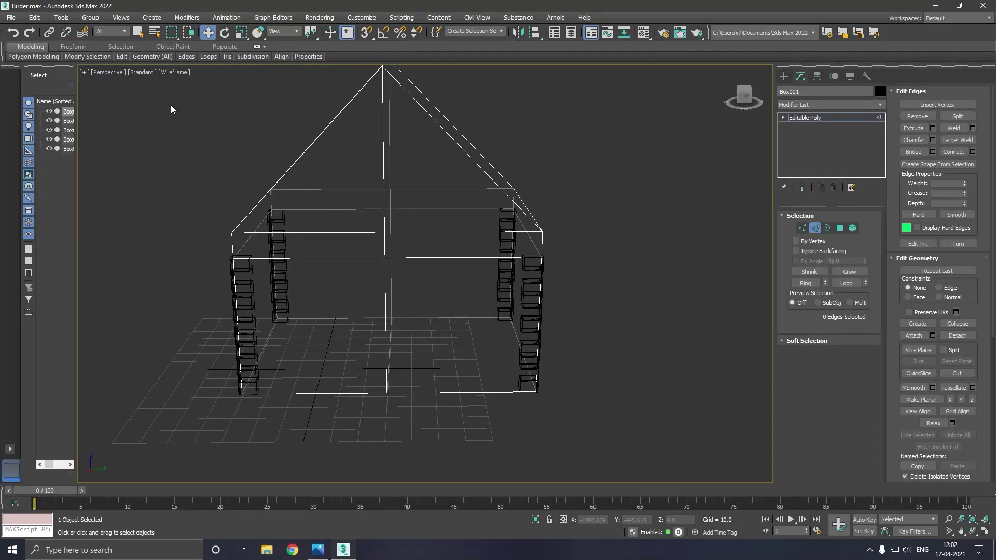
Show the Perspective viewport as shaded geometry with edged faces
left_click(173, 73)
left_click(182, 81)
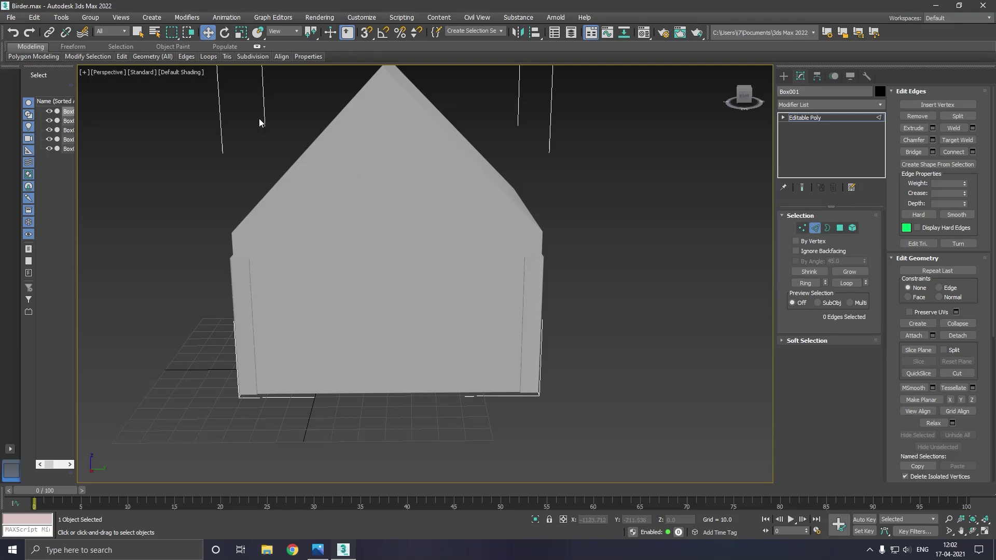
right_click(258, 116)
scroll(446, 176, "up", 2)
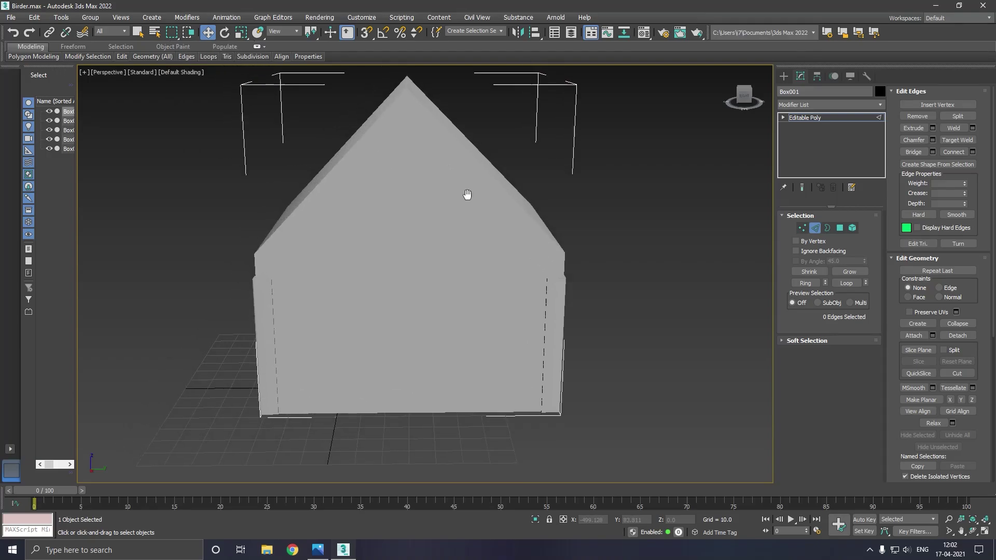
left_click(194, 73)
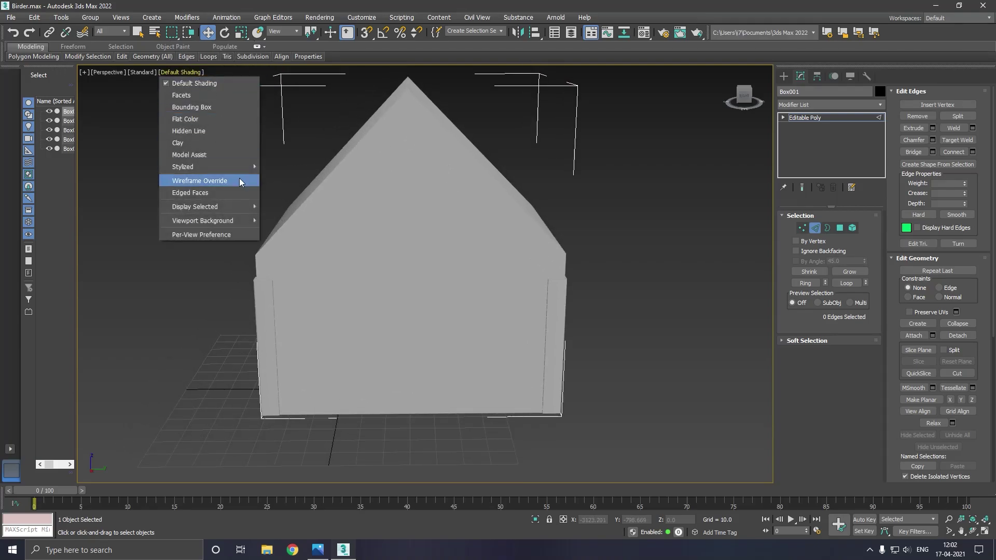
left_click(210, 193)
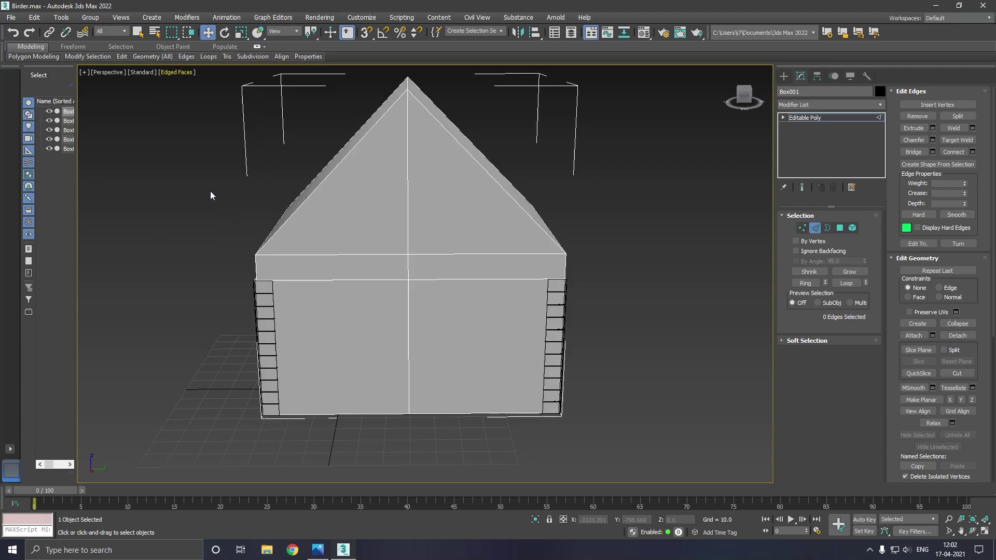
key("f")
key("p")
Turn off selection brackets in Viewport Settings' per-view preferences
left_click(152, 72)
left_click(165, 185)
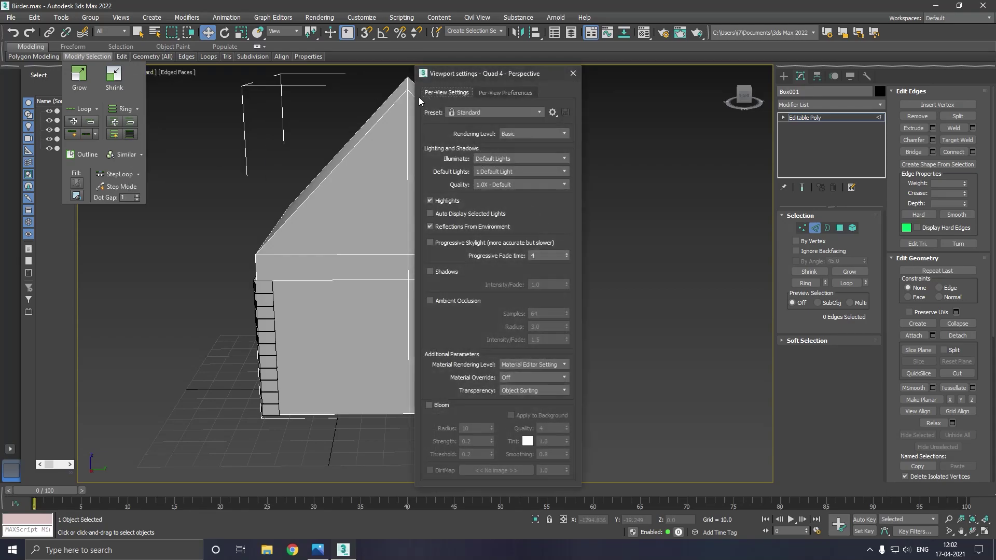
left_click(485, 93)
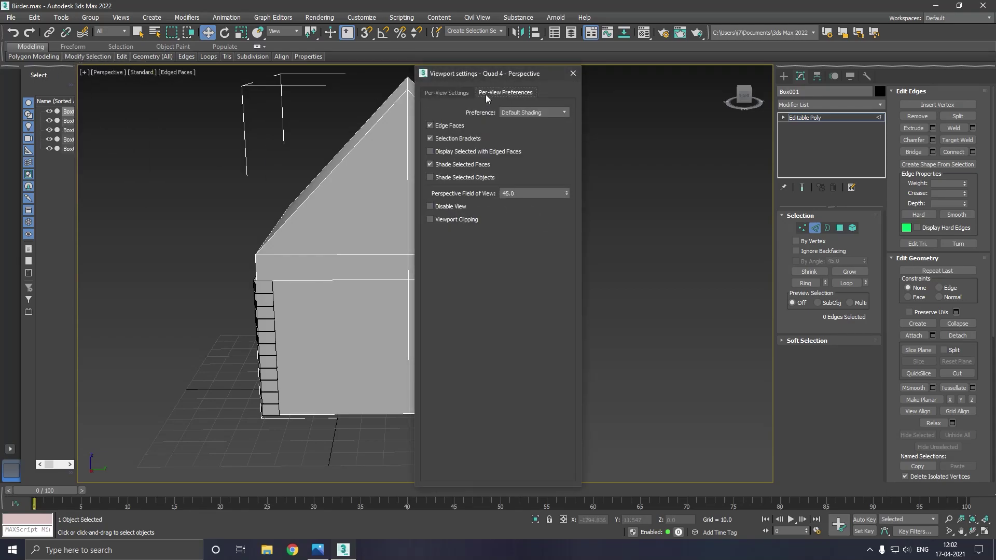
left_click(451, 141)
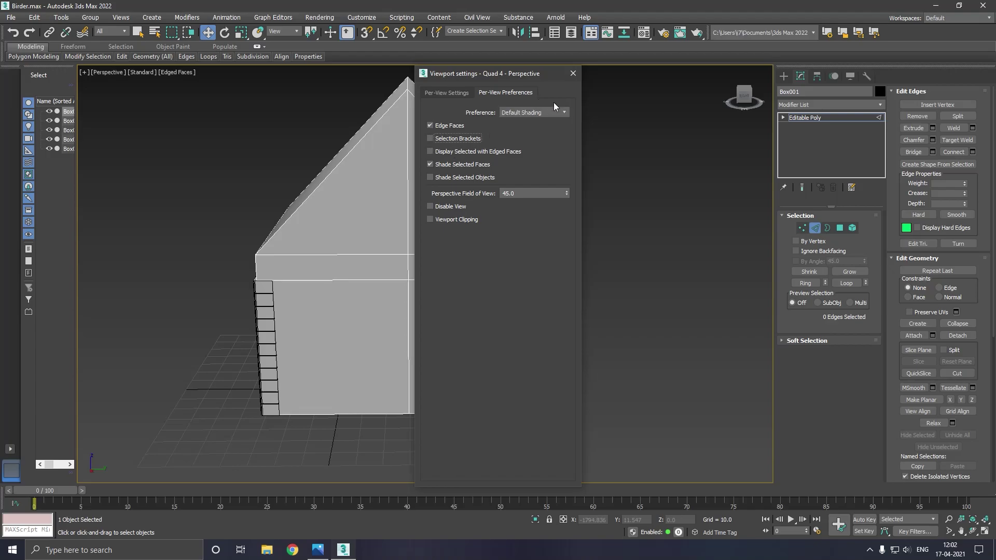
Close Viewport Settings and select the vertical gable edge plus a sloped roof edge
left_click(572, 76)
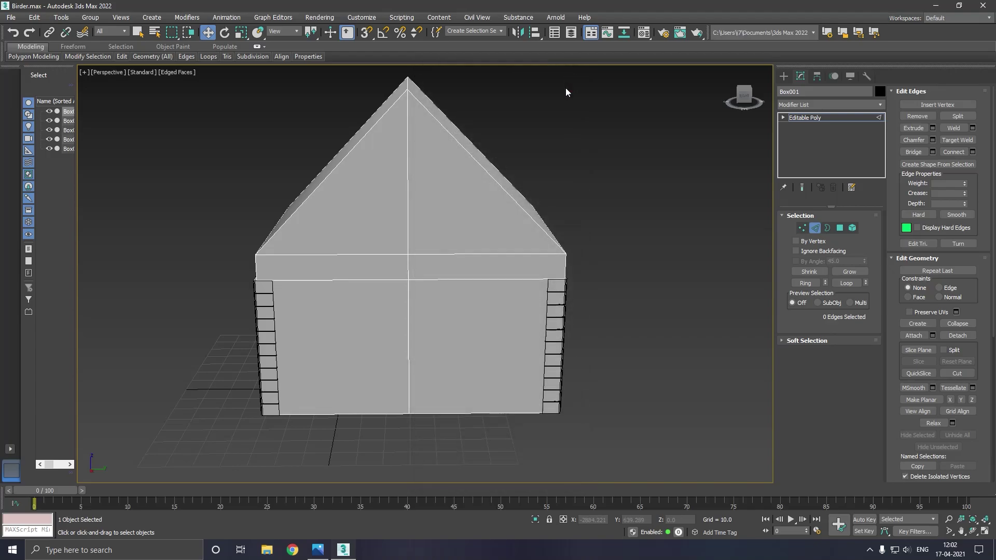
mouse_move(568, 89)
middle_mouse_down("alt")
mouse_move(452, 196)
mouse_move(452, 173)
middle_mouse_up("alt")
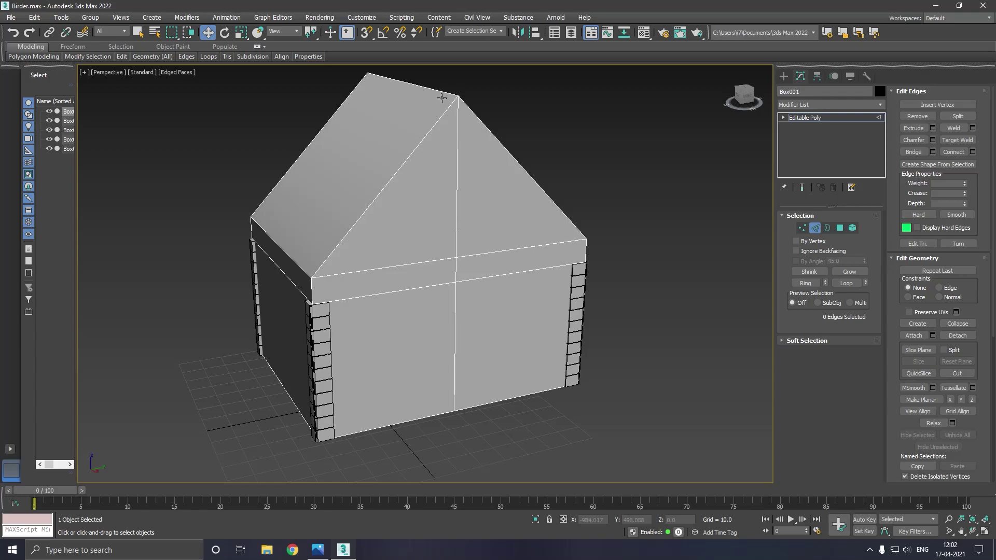
left_click(461, 143)
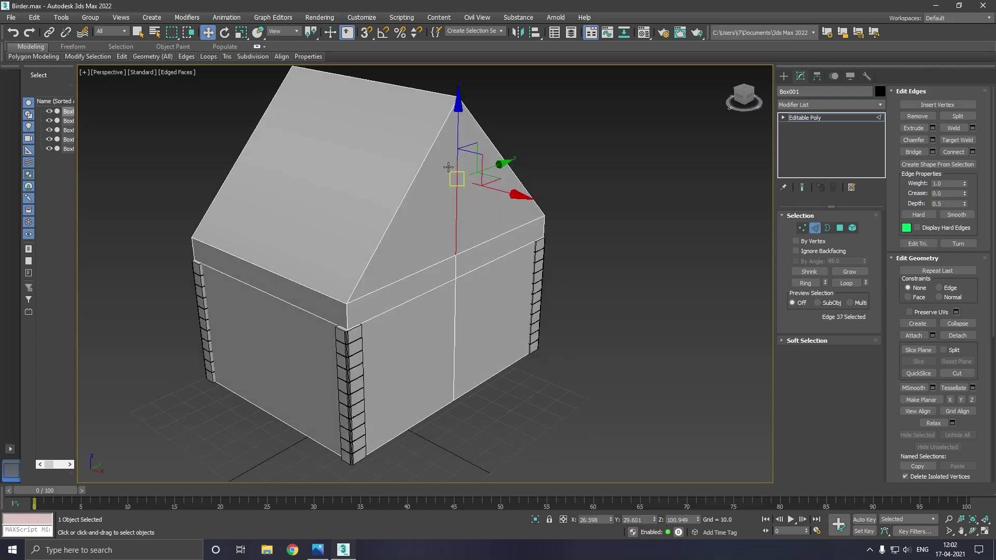
middle_click_drag(461, 144, 349, 204, "alt")
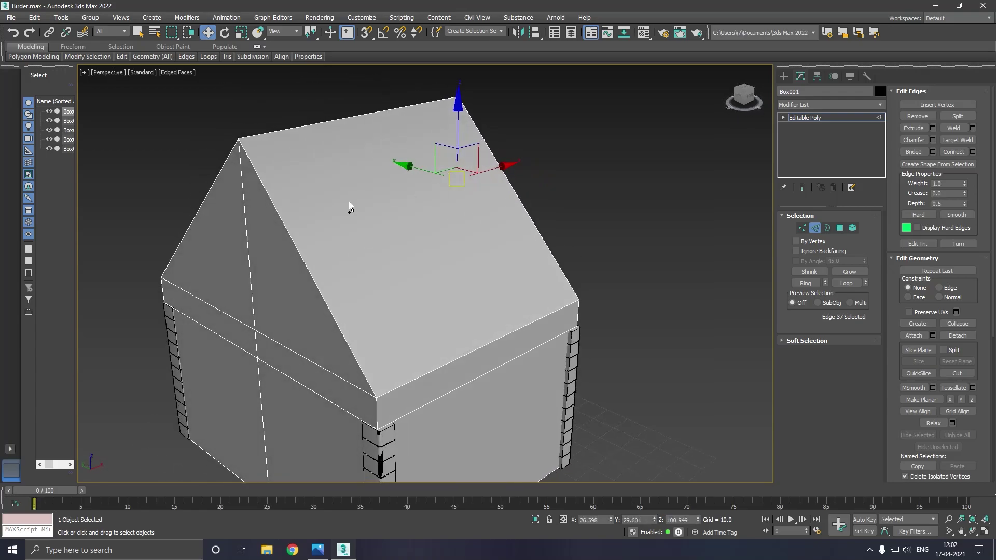
left_click(249, 241, "ctrl")
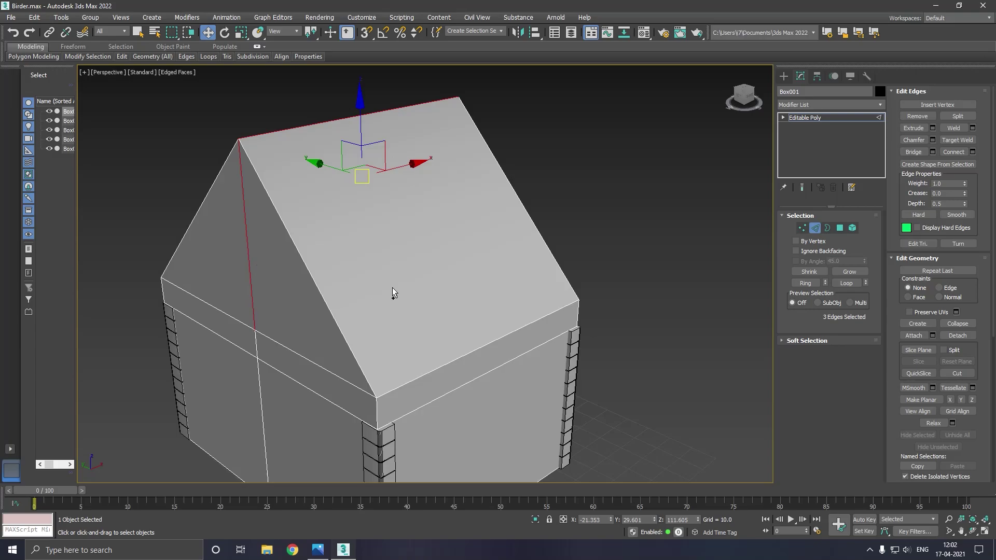
mouse_move(392, 287)
middle_mouse_down("alt")
mouse_move(297, 280)
mouse_move(404, 275)
mouse_move(438, 300)
mouse_move(416, 294)
mouse_move(438, 294)
mouse_move(302, 147)
middle_mouse_up("alt")
Try a loop selection on the roof, clear it, then select the edge at the roof peak
double_click(427, 324, "ctrl")
left_click(345, 123, "alt")
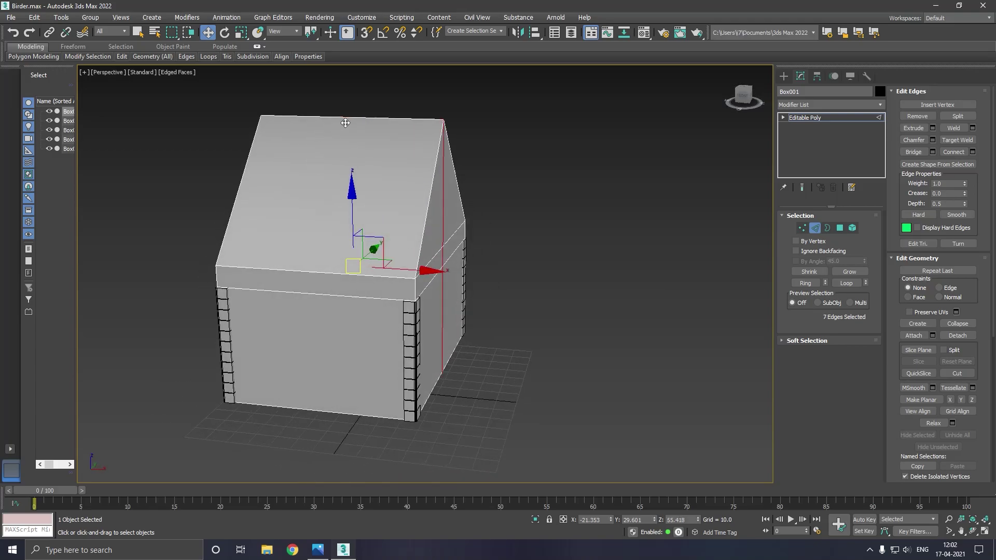
key("ctrl+d")
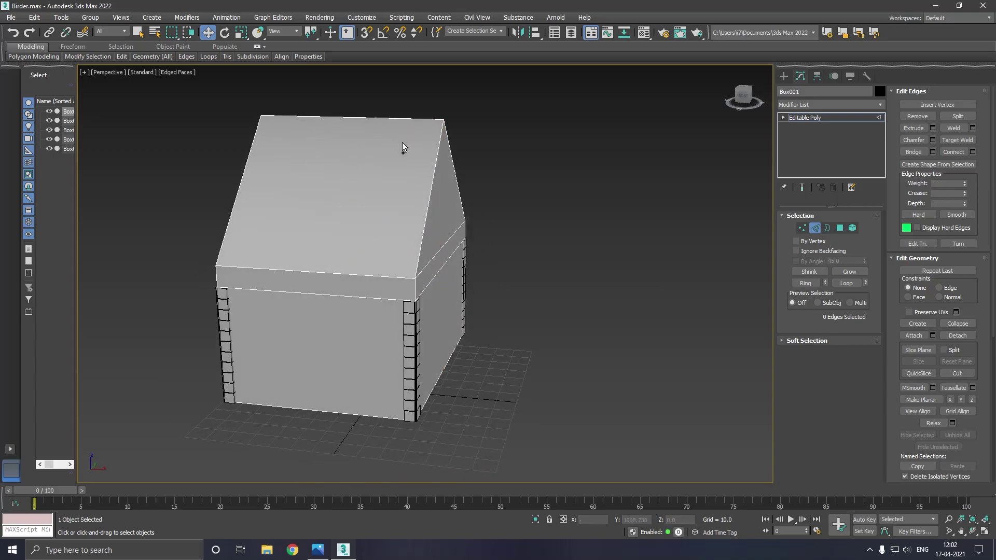
mouse_move(402, 149)
middle_mouse_down("alt")
mouse_move(340, 145)
mouse_move(364, 188)
mouse_move(351, 192)
mouse_move(374, 169)
middle_mouse_up("alt")
left_click(373, 160)
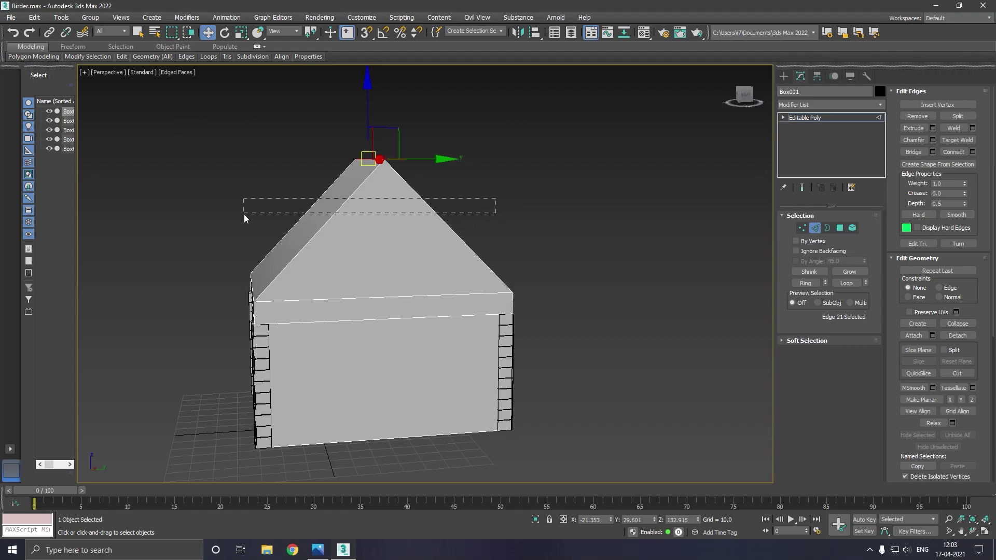
Connect the four sloping roof edges with a new loop and lower it slightly
left_click_drag(495, 198, 244, 213)
left_click(962, 152)
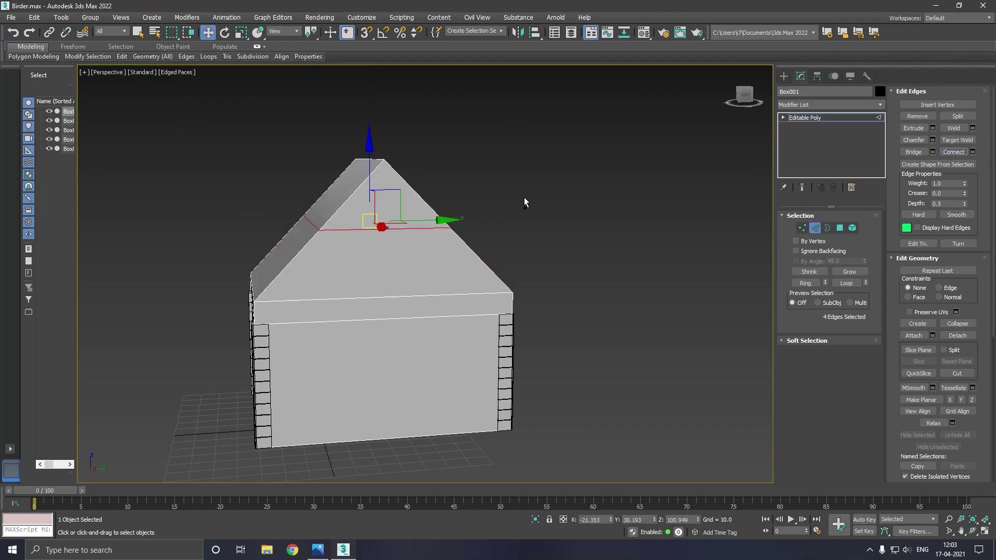
middle_click_drag(524, 197, 313, 189, "alt")
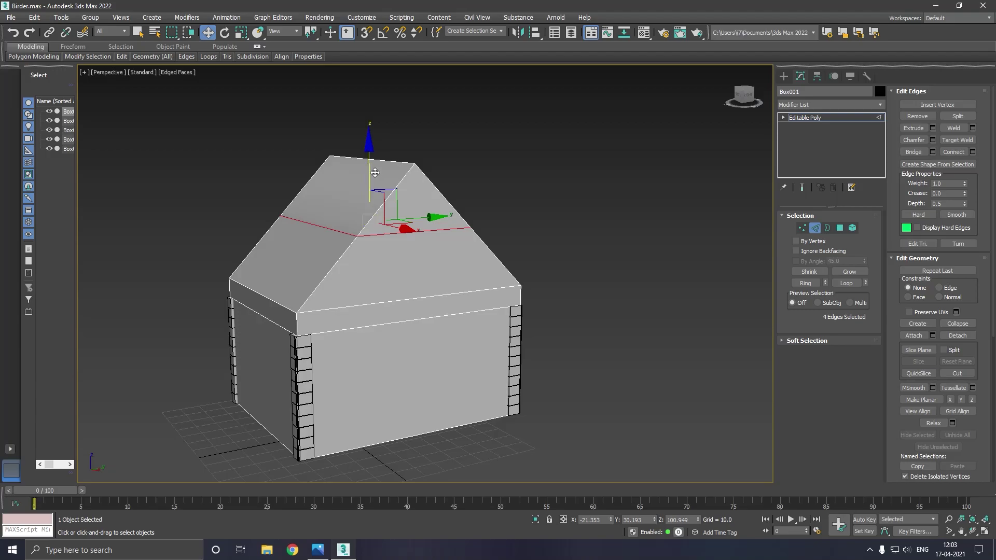
left_click_drag(370, 174, 373, 187)
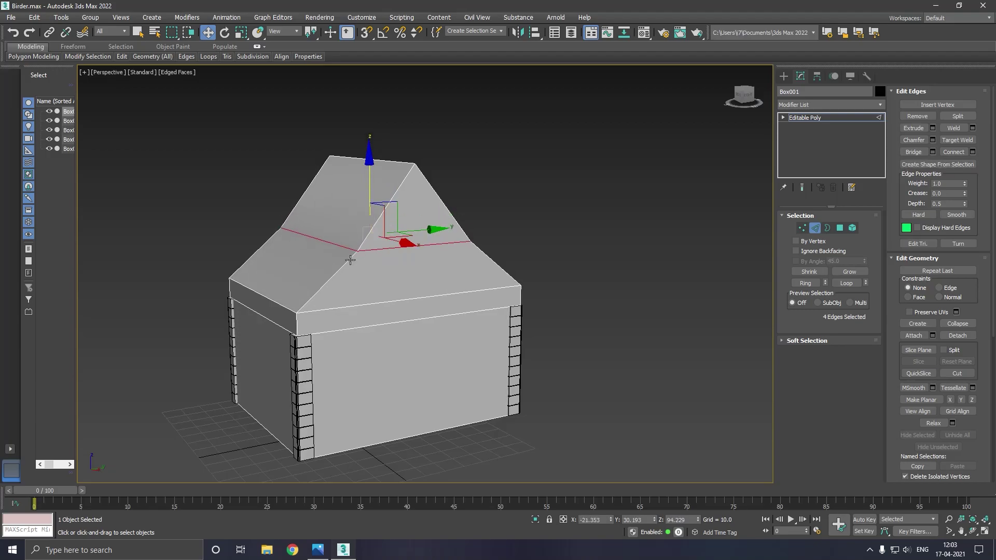
Select two front roof edges, remove them with Backspace, then undo the removal
left_click(393, 254)
middle_click_drag(392, 254, 472, 277, "alt")
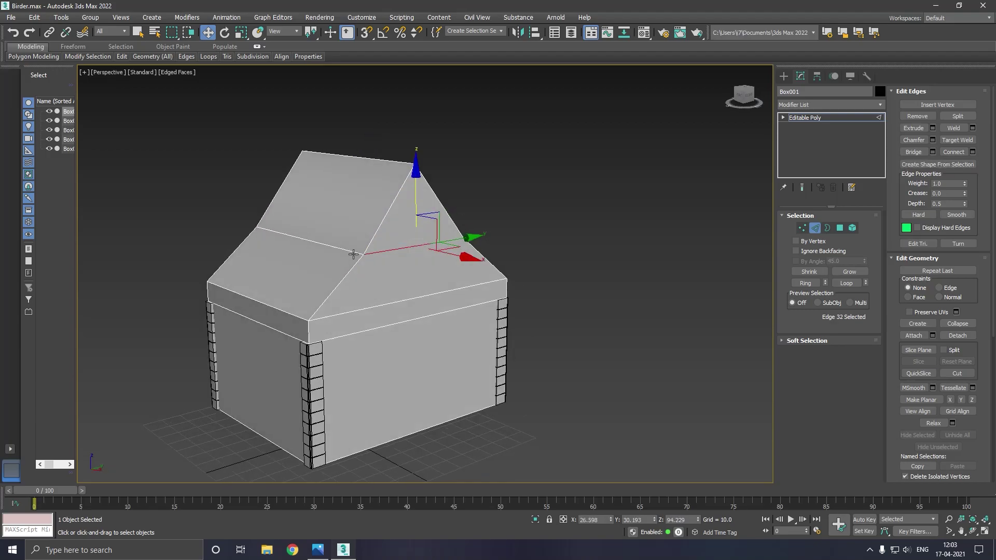
left_click(468, 279, "ctrl")
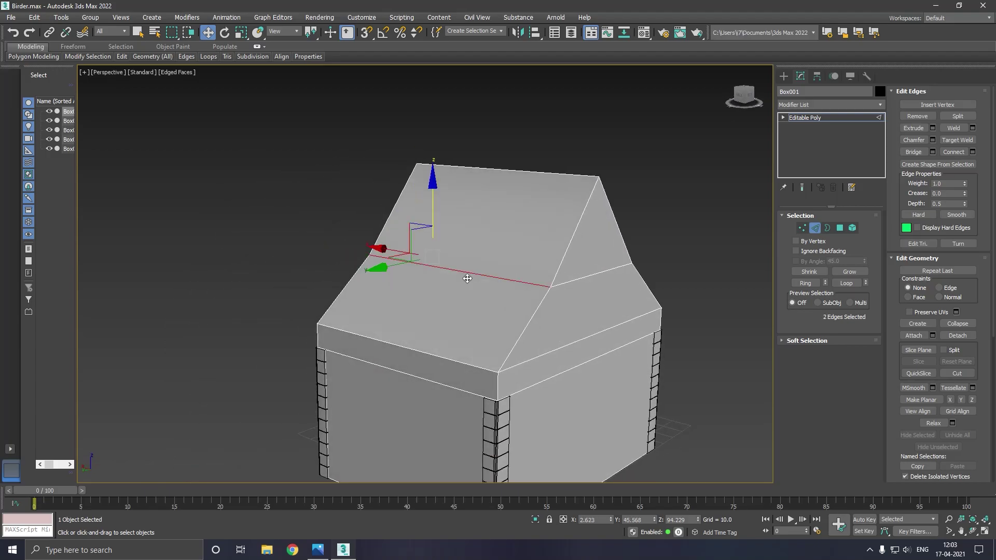
key("BackSpace")
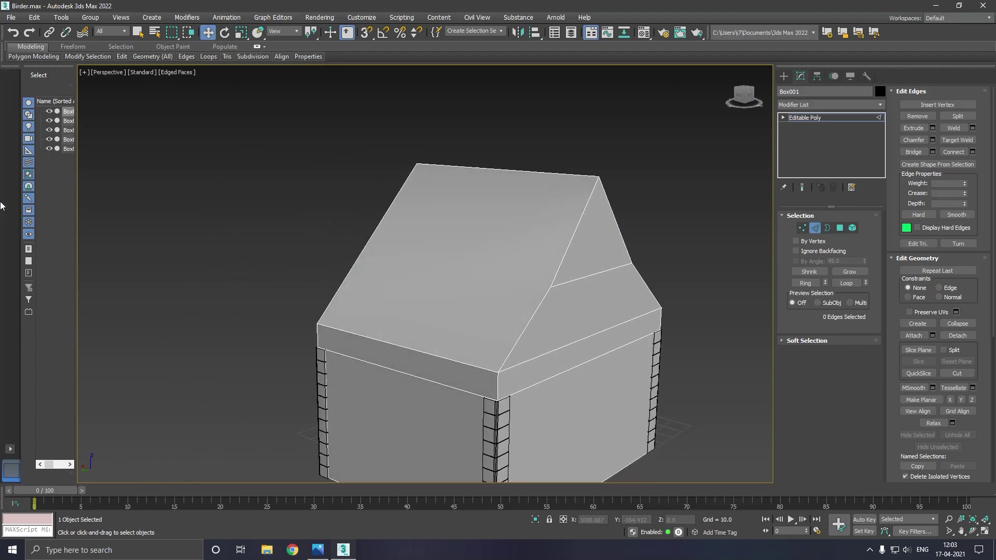
left_click(13, 33)
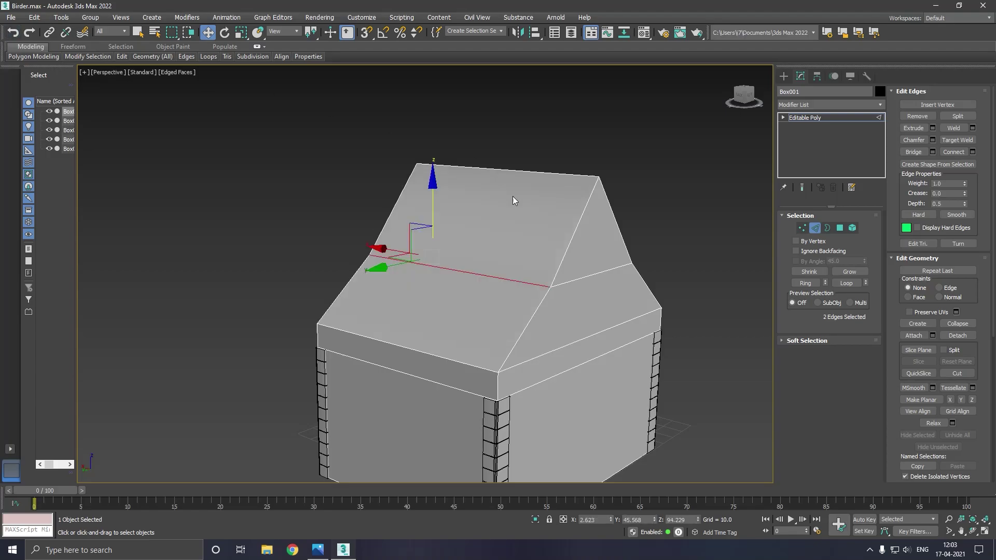
mouse_move(564, 260)
middle_mouse_down("alt")
mouse_move(385, 266)
mouse_move(584, 283)
middle_mouse_up("alt")
Reselect two edges on the roof slopes to be chamfered
left_click(402, 285)
left_click(558, 327, "ctrl")
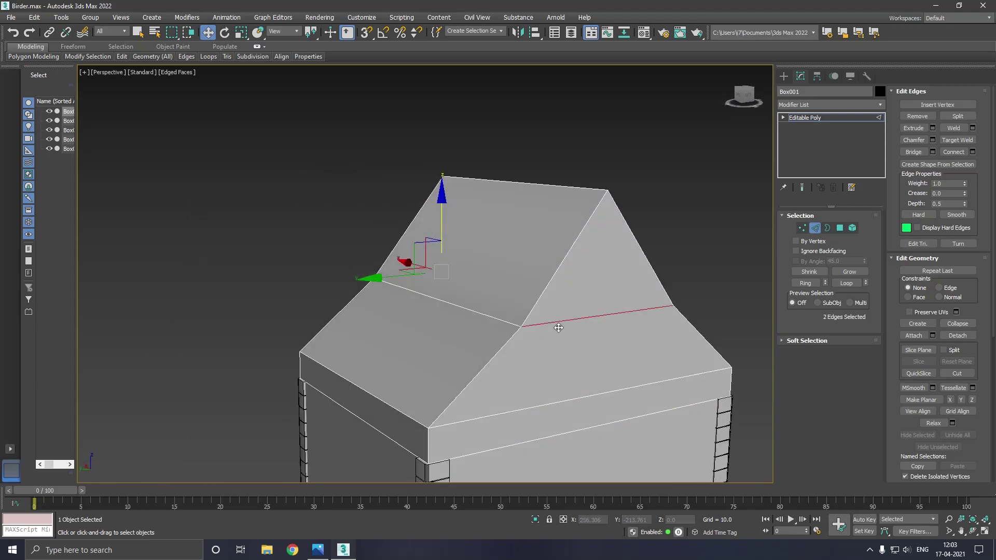
key("ctrl+d")
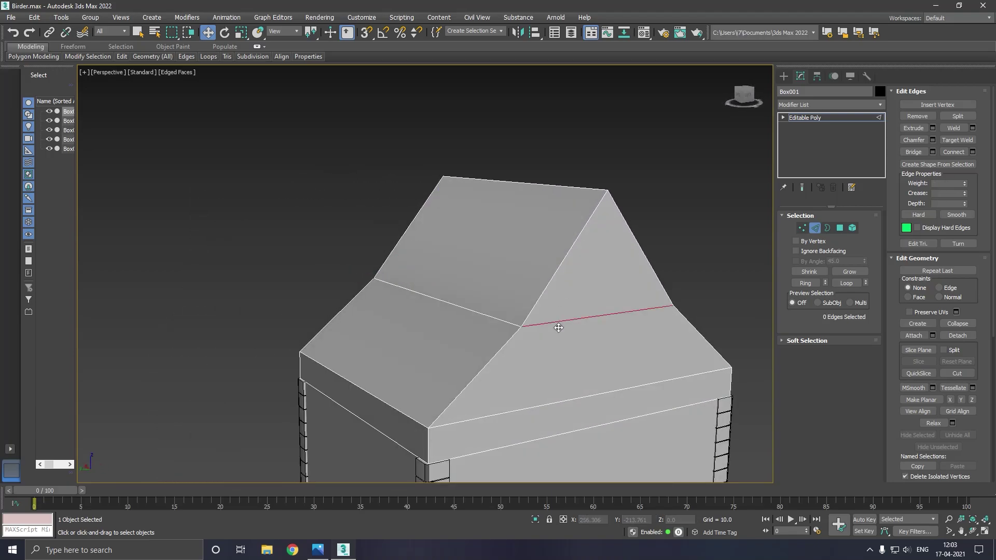
middle_click_drag(558, 327, 363, 332, "alt")
left_click(426, 286)
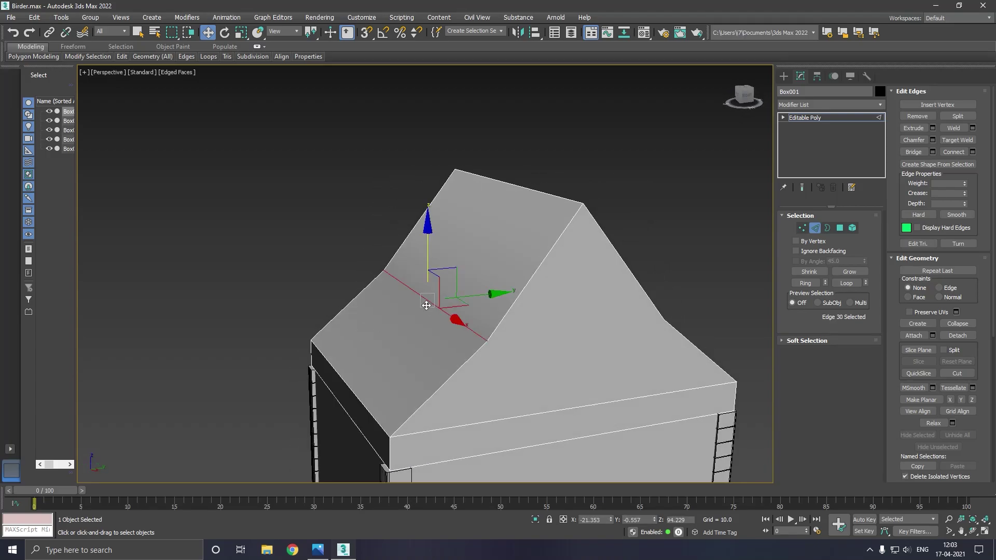
scroll(415, 296, "down", 3)
middle_click_drag(407, 305, 340, 303, "alt")
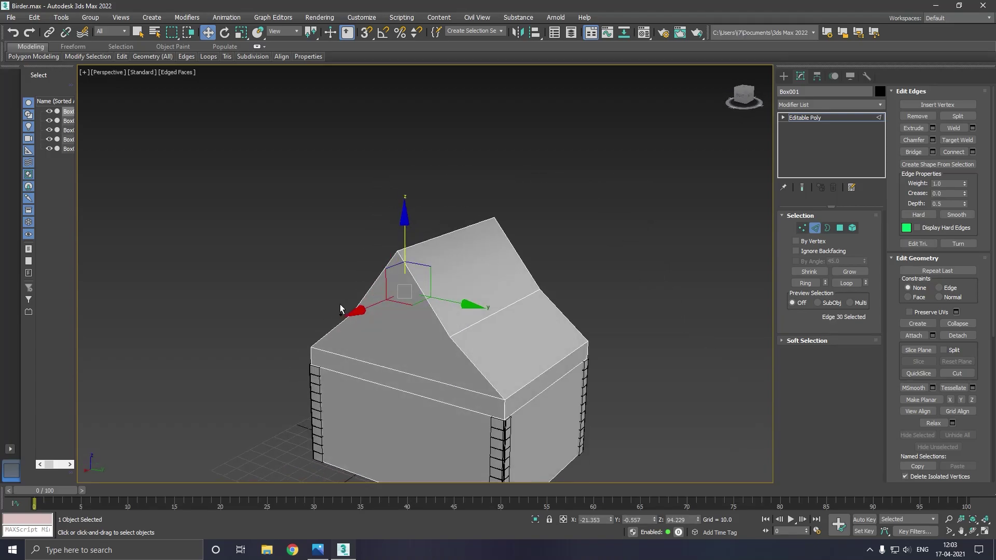
left_click(474, 331, "ctrl")
middle_click_drag(465, 343, 506, 335, "alt")
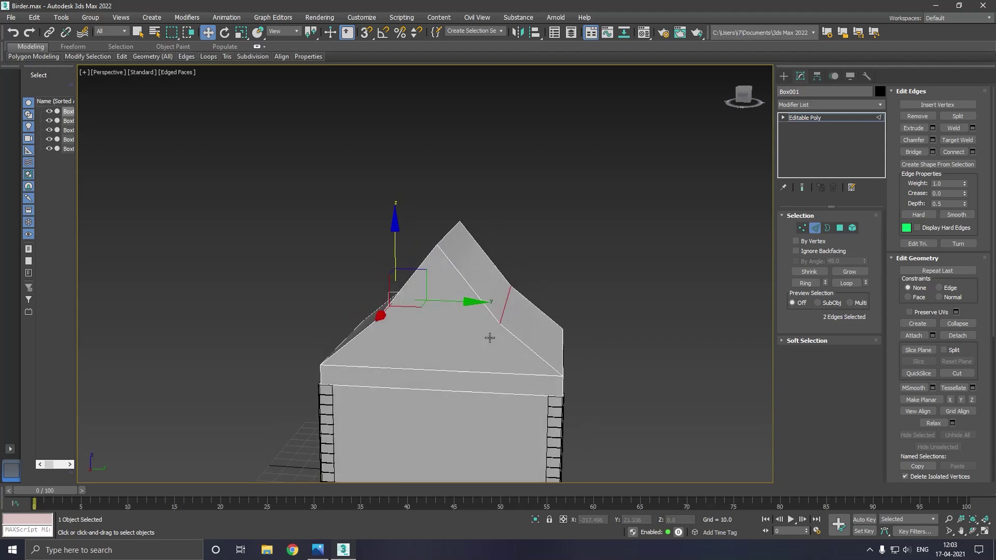
left_click_drag(401, 248, 432, 262)
Chamfer the two kinked roof edges by about 31.9 with 2 segments
left_click(932, 140)
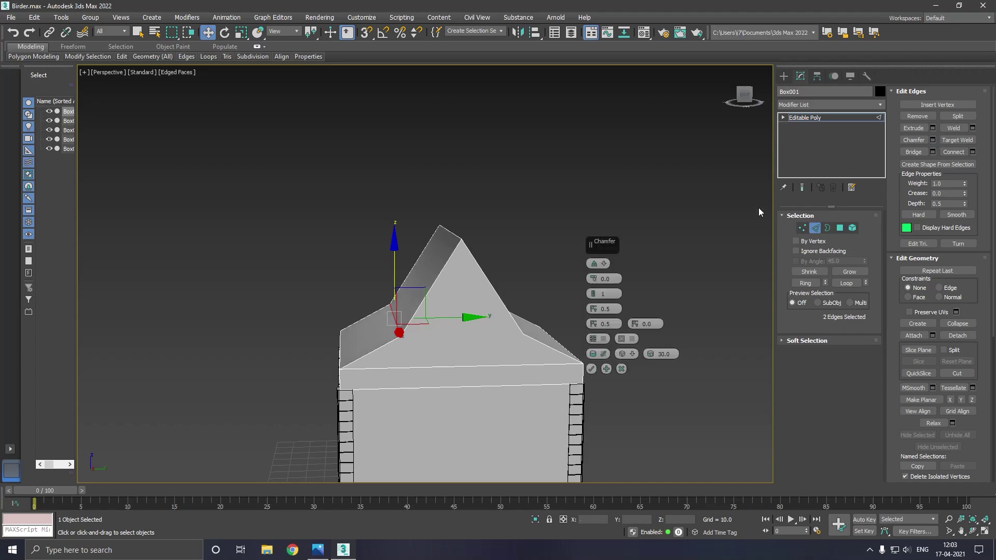
mouse_move(596, 282)
left_mouse_down()
mouse_move(593, 273)
mouse_move(594, 292)
mouse_move(596, 271)
left_mouse_up()
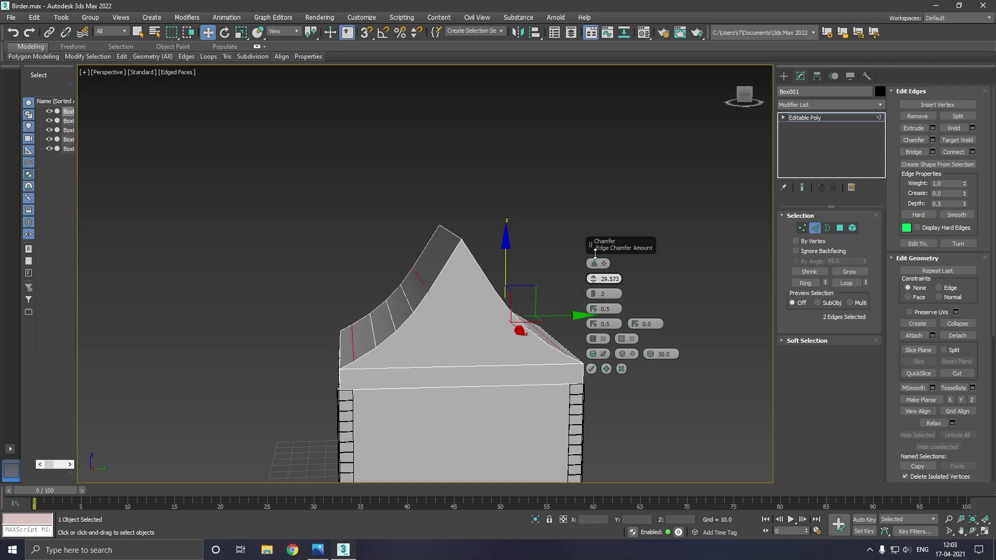
left_click(591, 371)
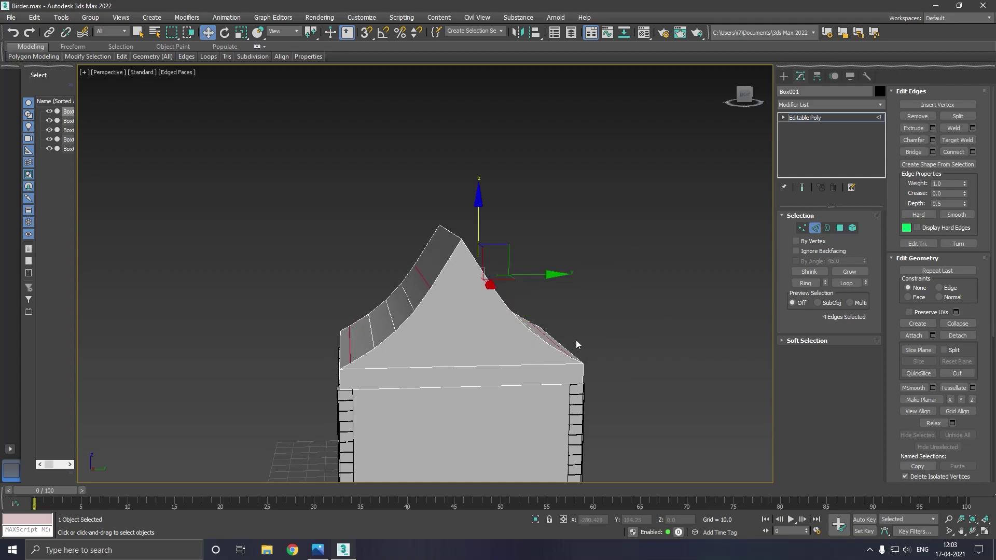
left_click(460, 242)
mouse_move(461, 243)
middle_mouse_down("alt")
mouse_move(505, 289)
mouse_move(430, 347)
mouse_move(407, 351)
middle_mouse_up("alt")
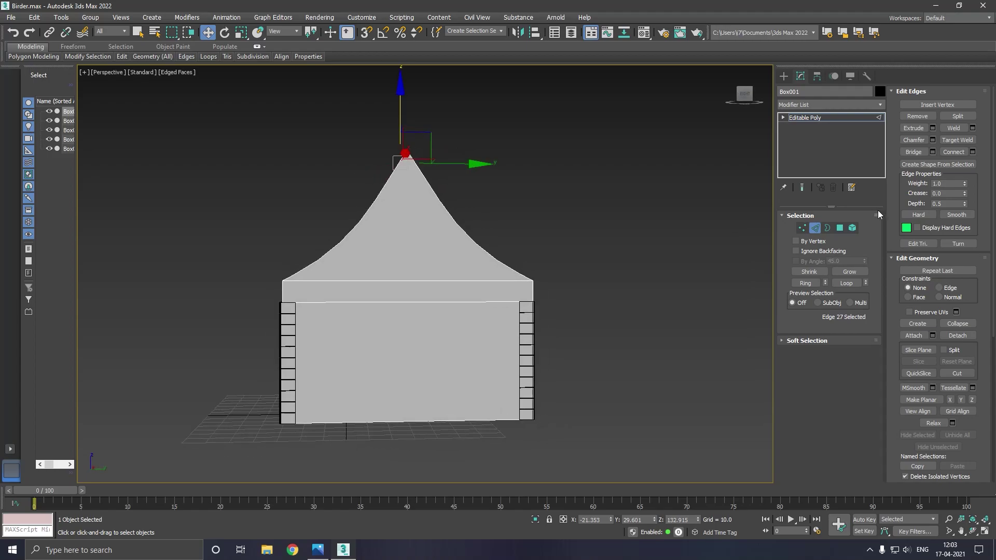
left_click(803, 227)
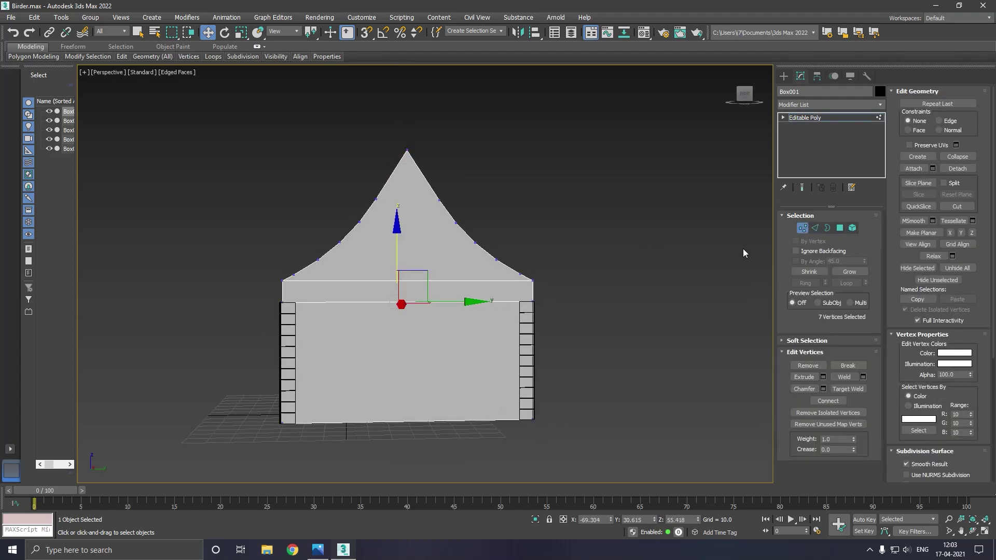
In the left view, select the 26 curved-roof vertices and raise them above the walls
key("f")
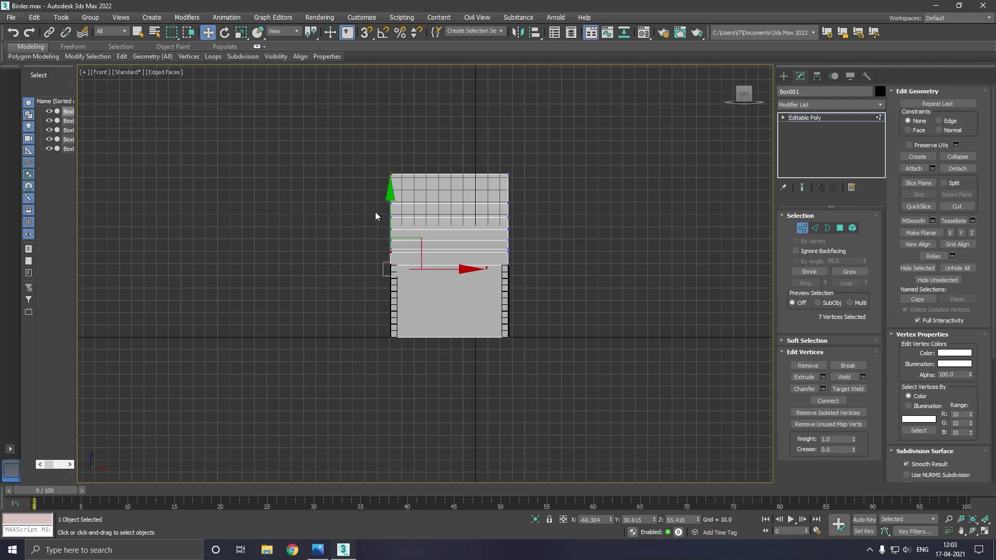
key("l")
scroll(499, 248, "down", 2)
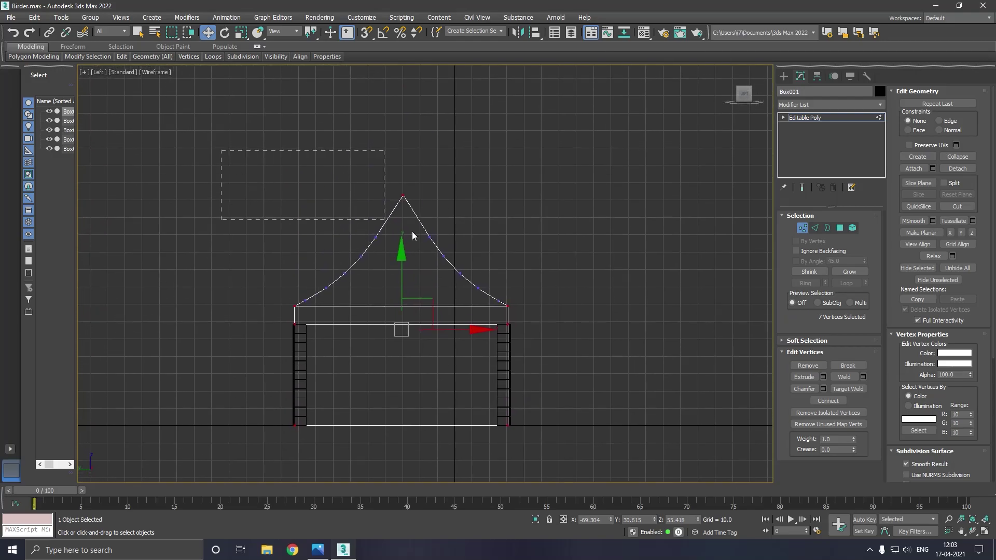
left_click_drag(412, 231, 564, 313)
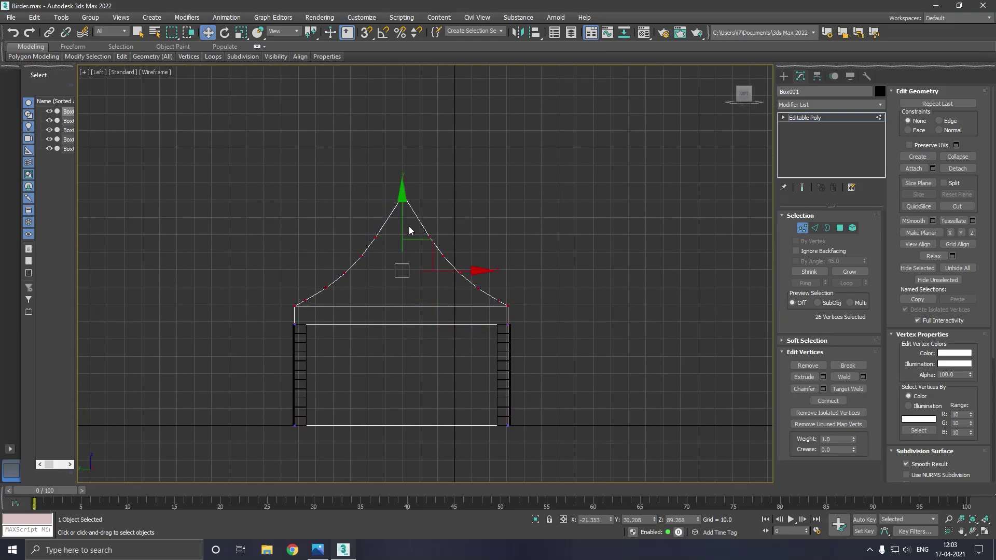
left_click_drag(403, 228, 404, 193)
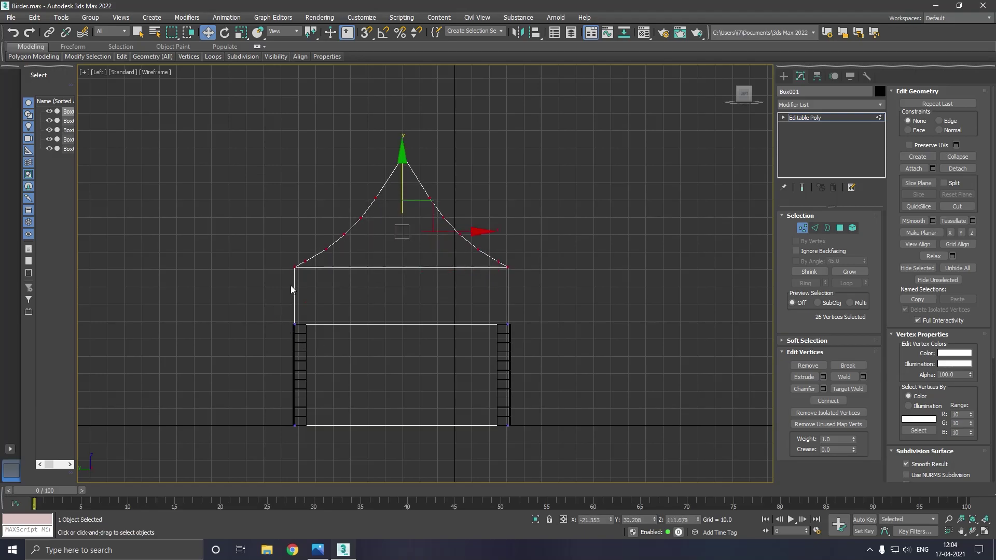
mouse_move(406, 190)
left_mouse_down()
mouse_move(408, 207)
mouse_move(405, 185)
left_mouse_up()
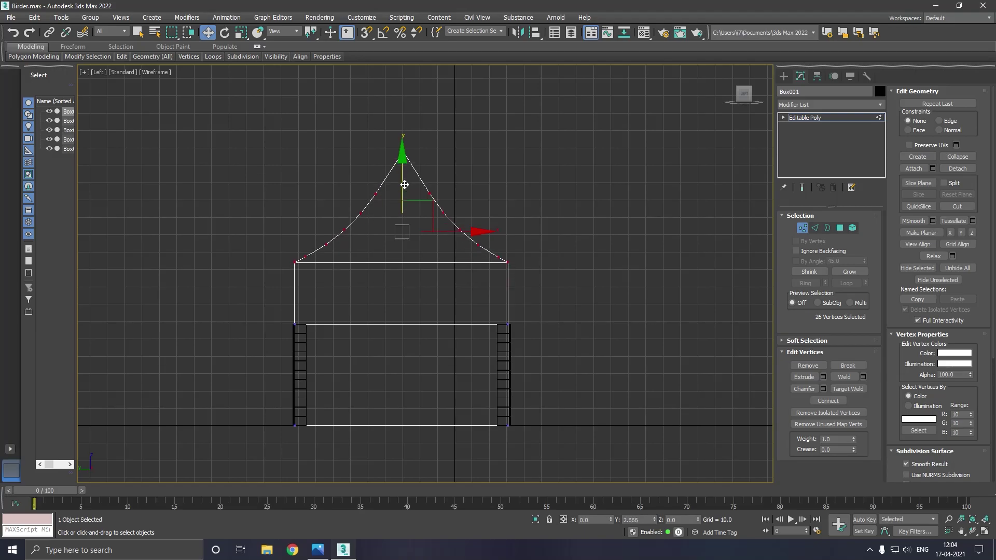
Return to the perspective view at object level and frame the roof
key("p")
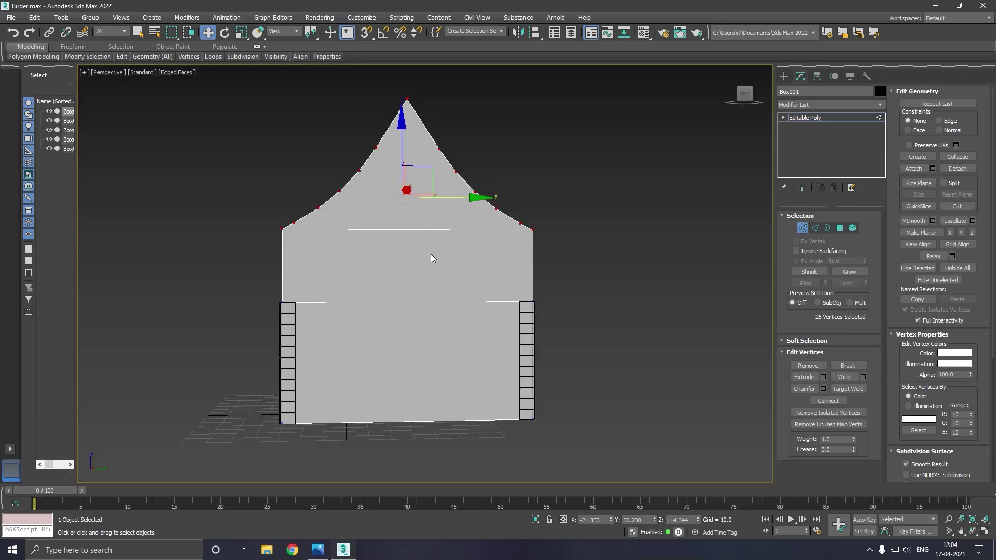
middle_click_drag(430, 254, 469, 272, "alt")
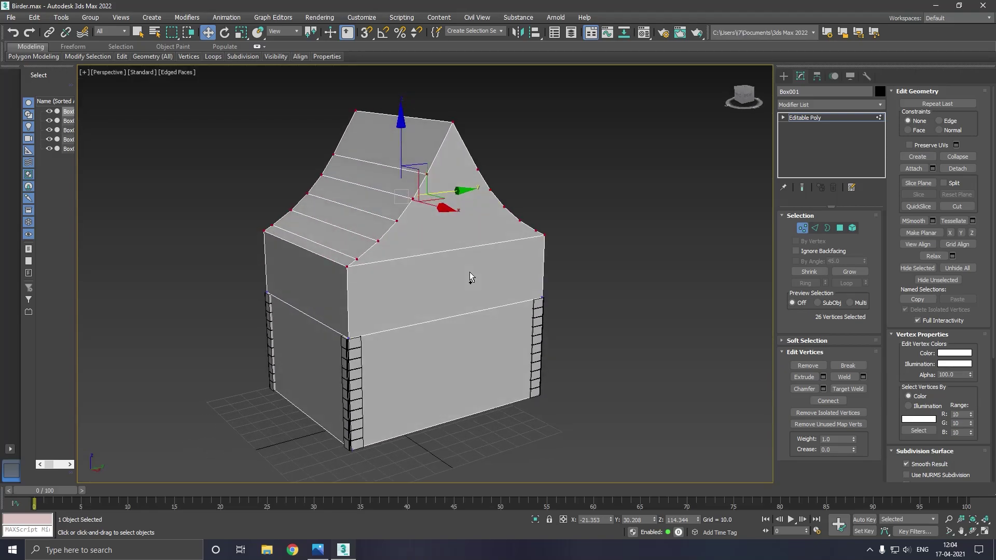
left_click(808, 118)
middle_click_drag(513, 217, 531, 222, "alt")
middle_click_drag(448, 226, 452, 265)
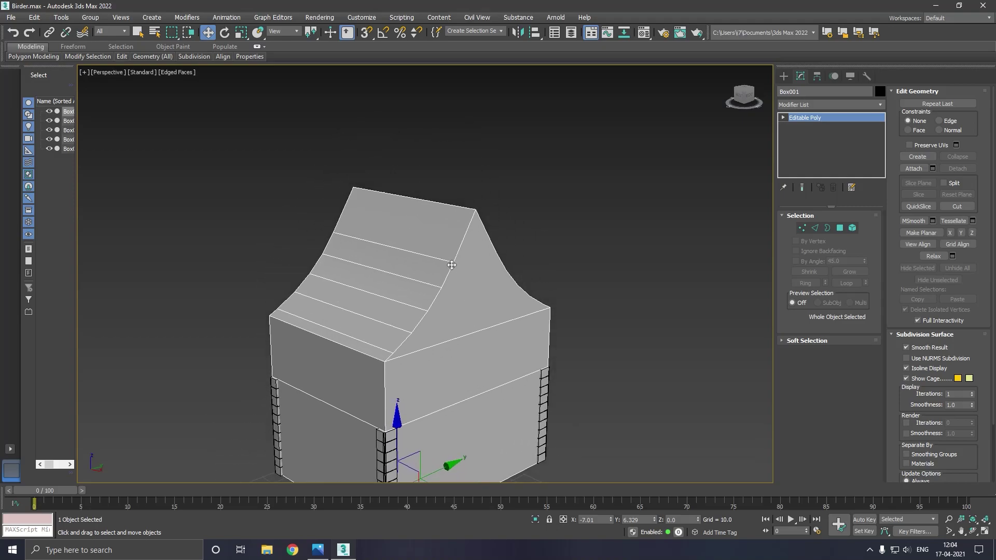
scroll(460, 214, "up", 3)
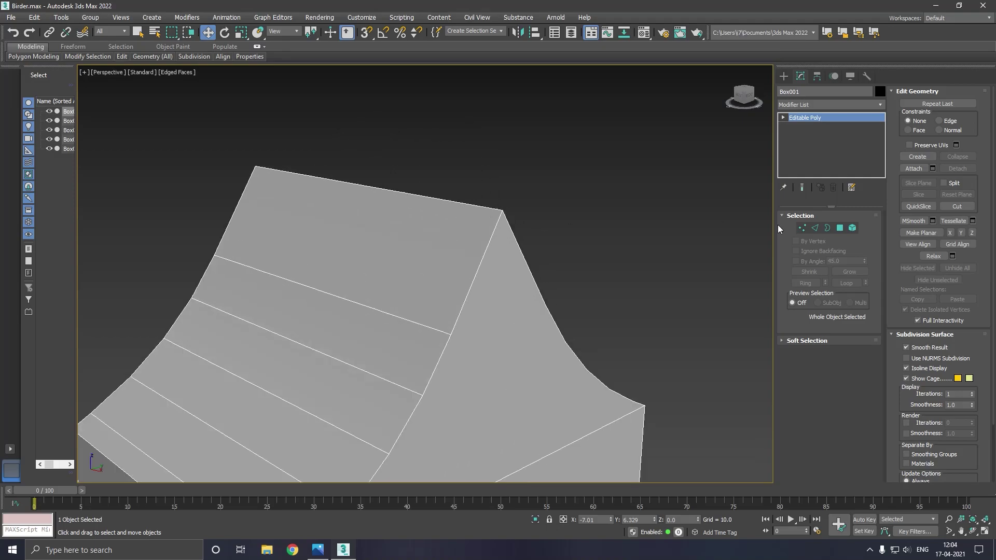
Chamfer the roof ridge edge with amount 9.032 and 3 segments
left_click(817, 227)
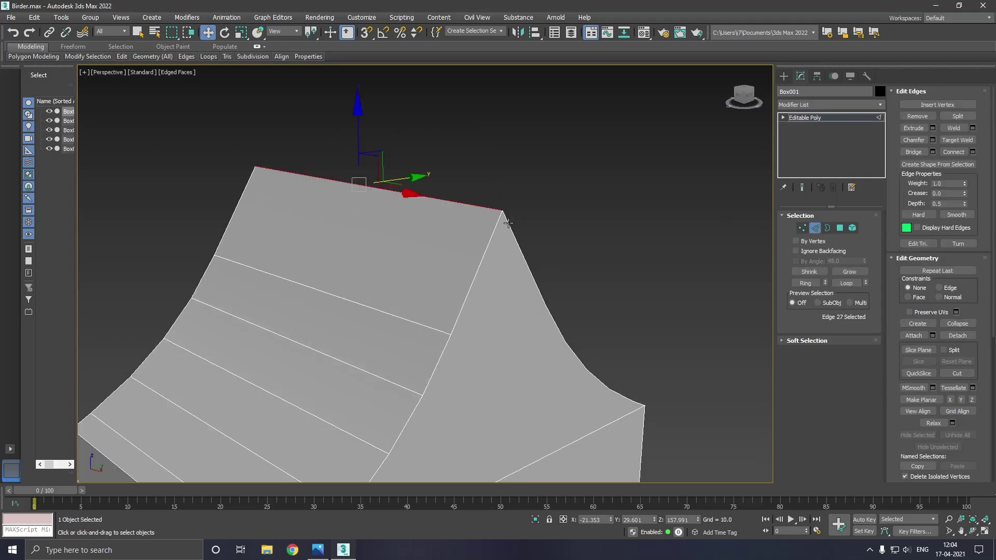
left_click(931, 140)
mouse_move(594, 279)
left_mouse_down()
mouse_move(598, 349)
mouse_move(597, 321)
left_mouse_up()
middle_click_drag(422, 315, 556, 289, "alt")
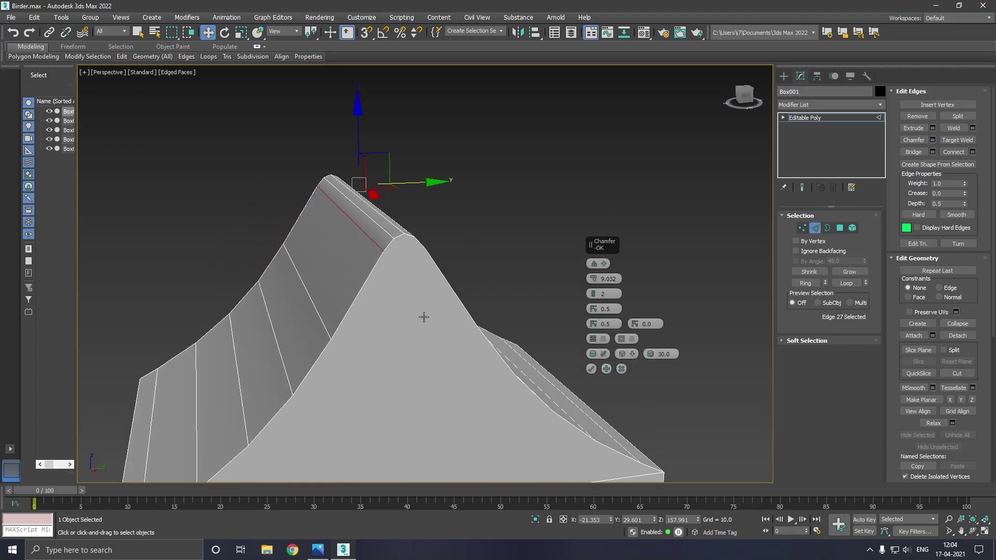
left_click_drag(594, 294, 493, 251)
mouse_move(494, 251)
middle_mouse_down("alt")
mouse_move(603, 336)
mouse_move(549, 298)
middle_mouse_up("alt")
left_click(591, 369)
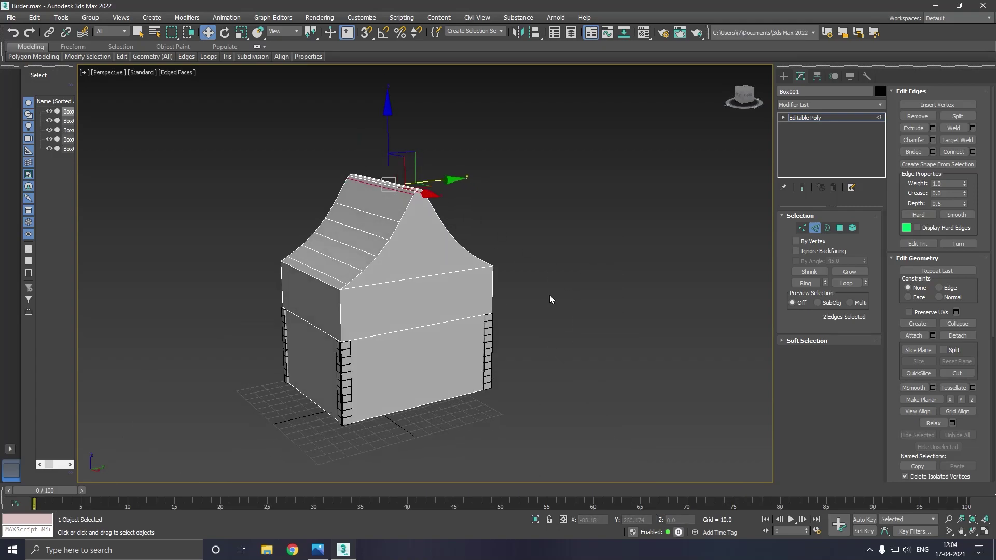
Select a corner post and attach the right and left corner posts to it
left_click(807, 121)
left_click(343, 374)
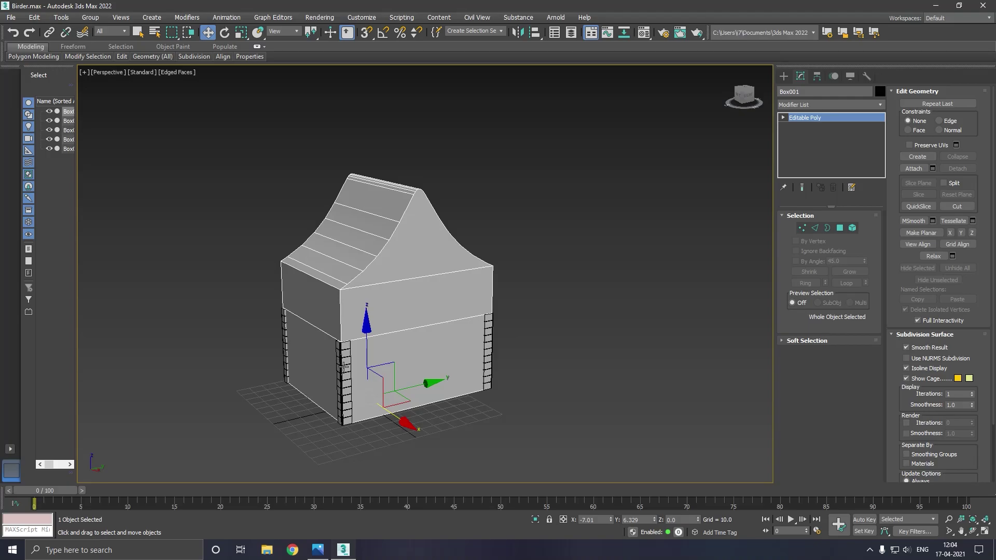
left_click(913, 168)
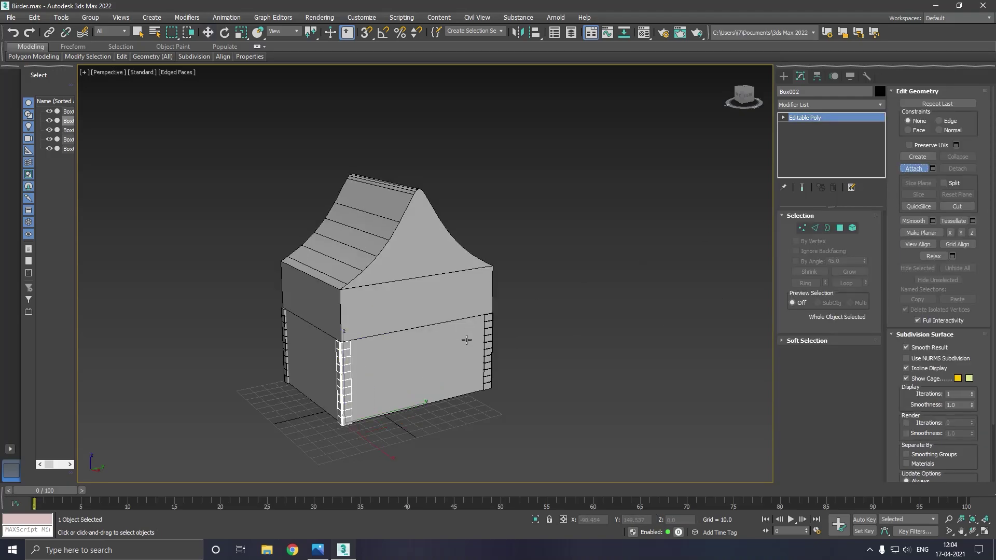
left_click(491, 351)
left_click(287, 349)
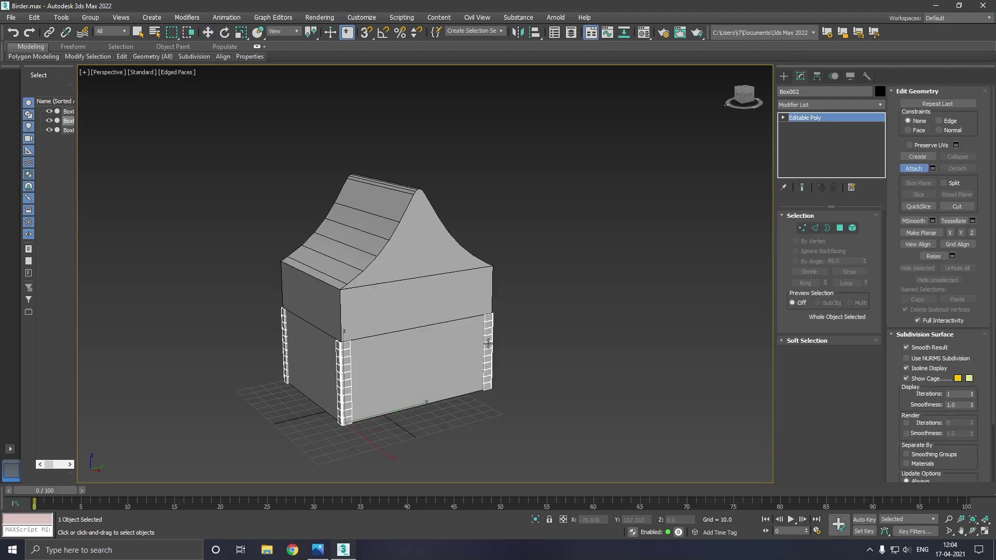
middle_click_drag(288, 349, 496, 334, "alt")
Attach the last corner post and add a Symmetry modifier to the posts
left_click(459, 365)
key("w")
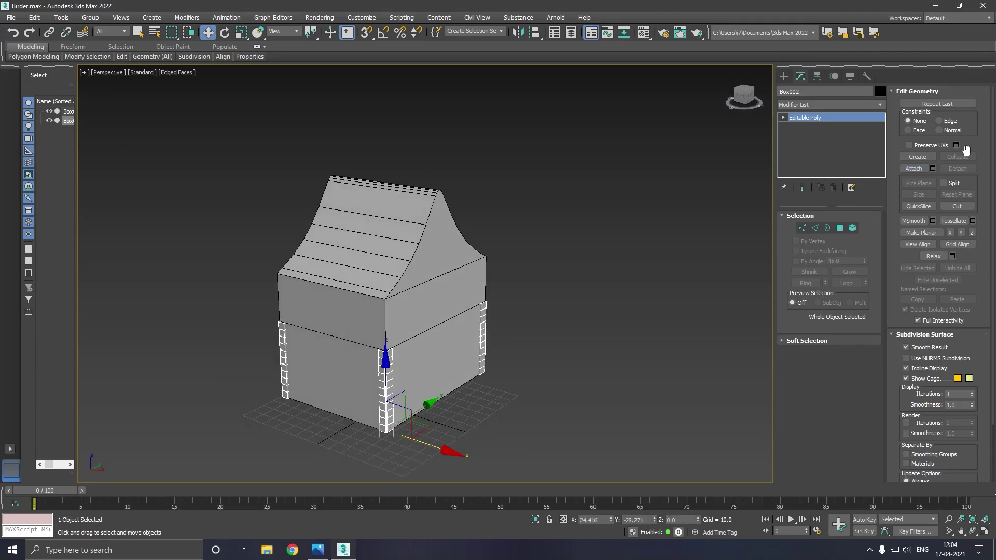
left_click(880, 104)
left_click_drag(881, 136, 881, 379)
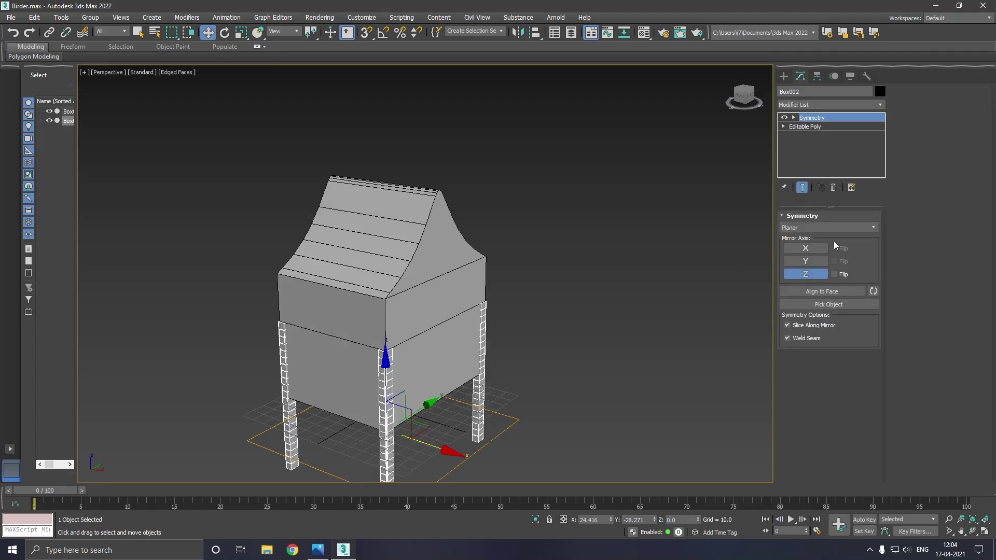
Set the Symmetry mirror axis to Z only, with Flip enabled
left_click(811, 260)
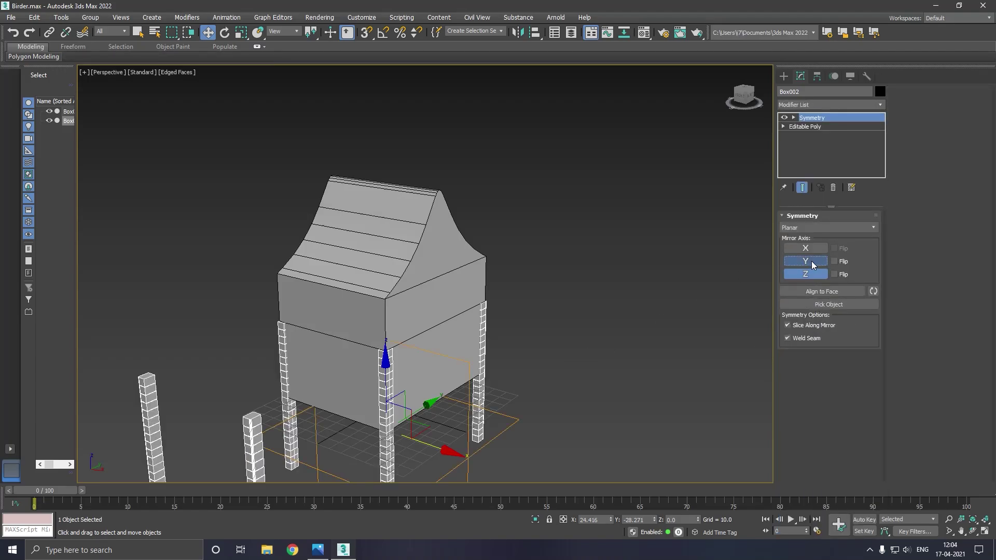
left_click(805, 248)
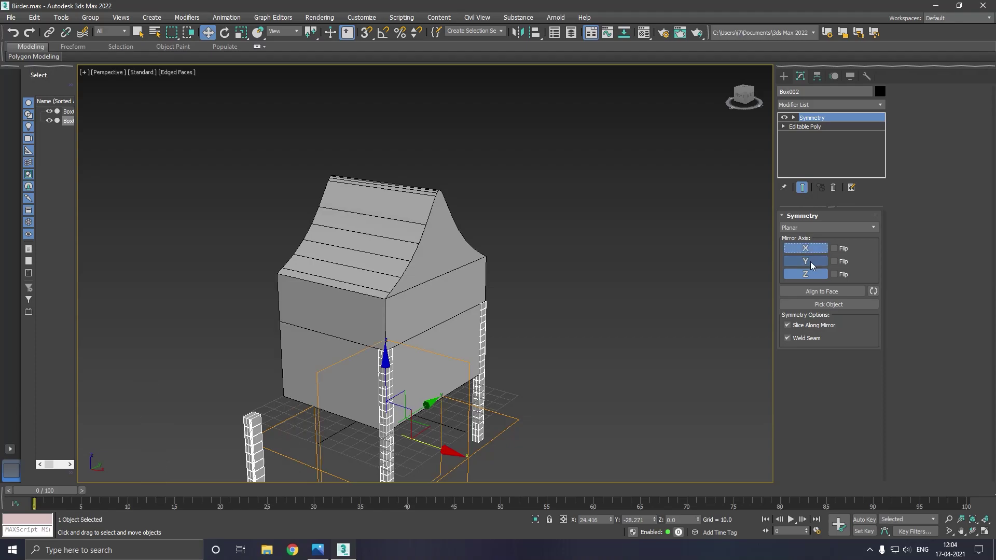
left_click(811, 274)
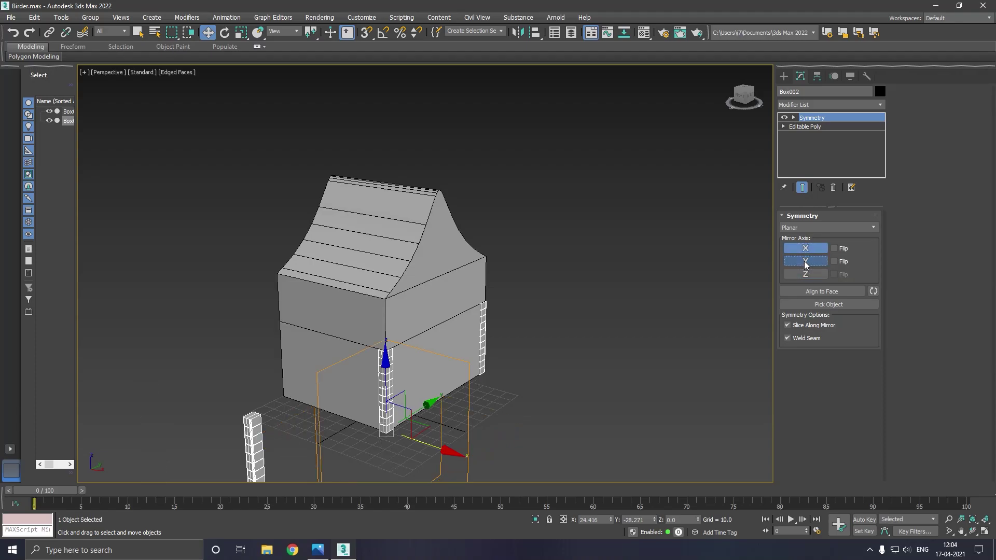
left_click(805, 261)
mouse_move(598, 284)
middle_mouse_down("alt")
mouse_move(576, 287)
mouse_move(648, 288)
middle_mouse_up("alt")
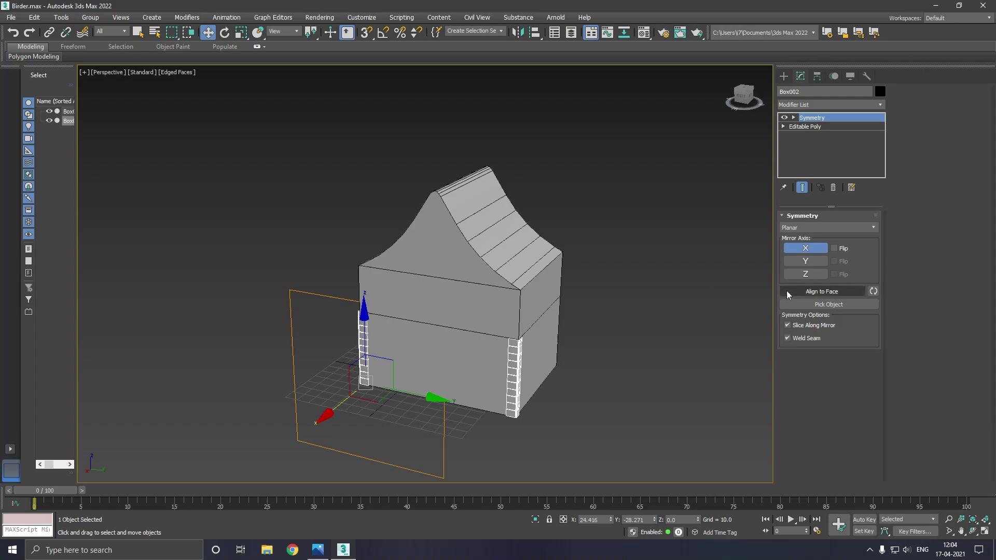
left_click(810, 274)
left_click(824, 251)
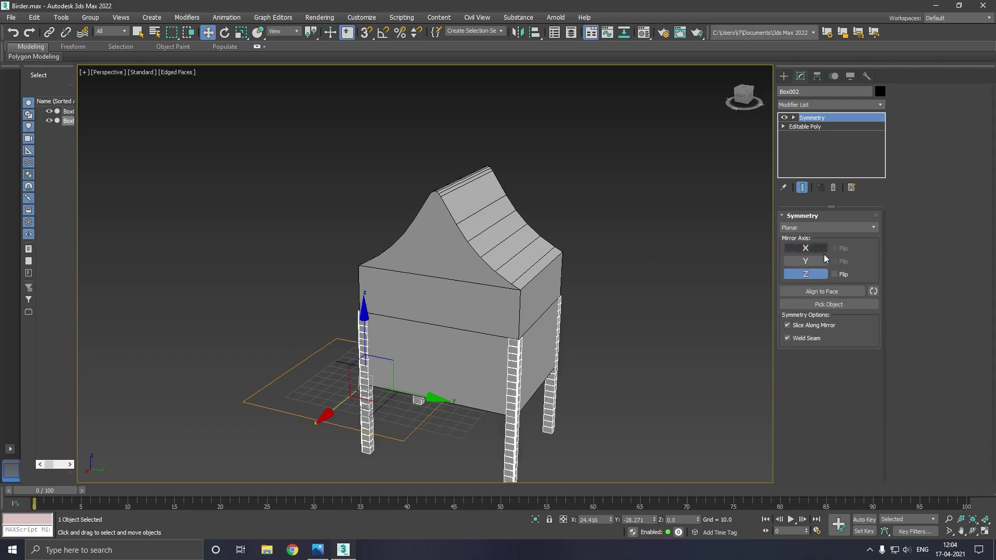
left_click(834, 275)
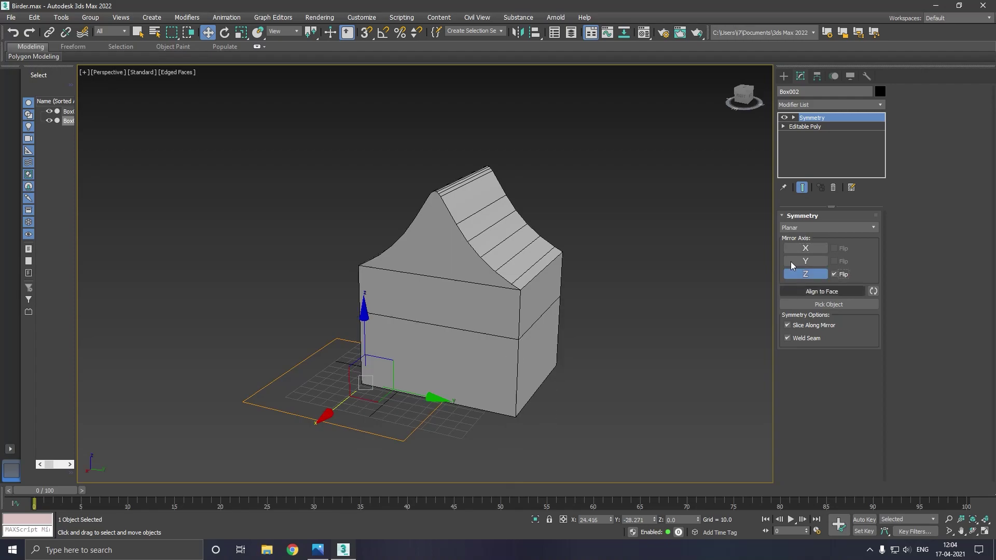
Raise the Symmetry mirror plane so posts extend to the eaves, then deselect
left_click(824, 120)
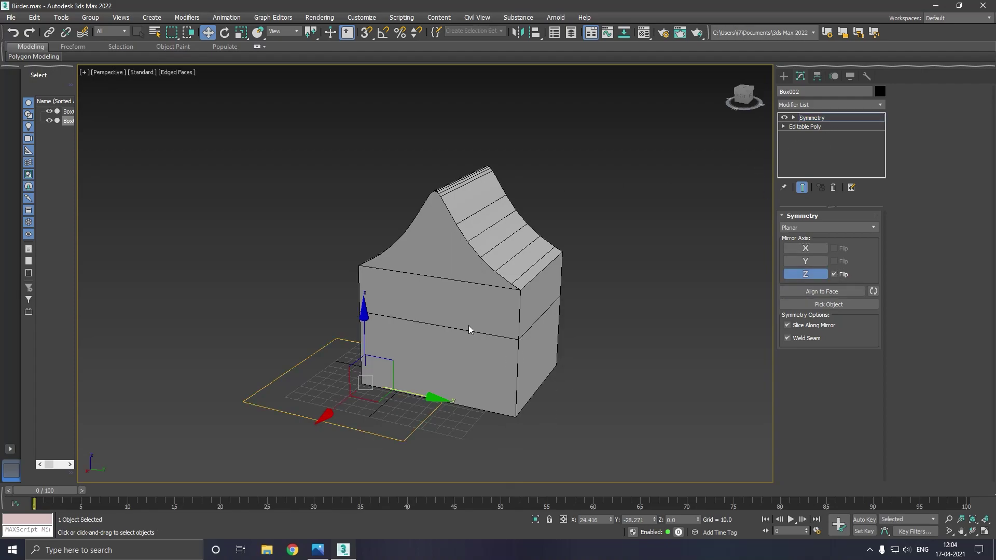
left_click_drag(371, 333, 374, 280)
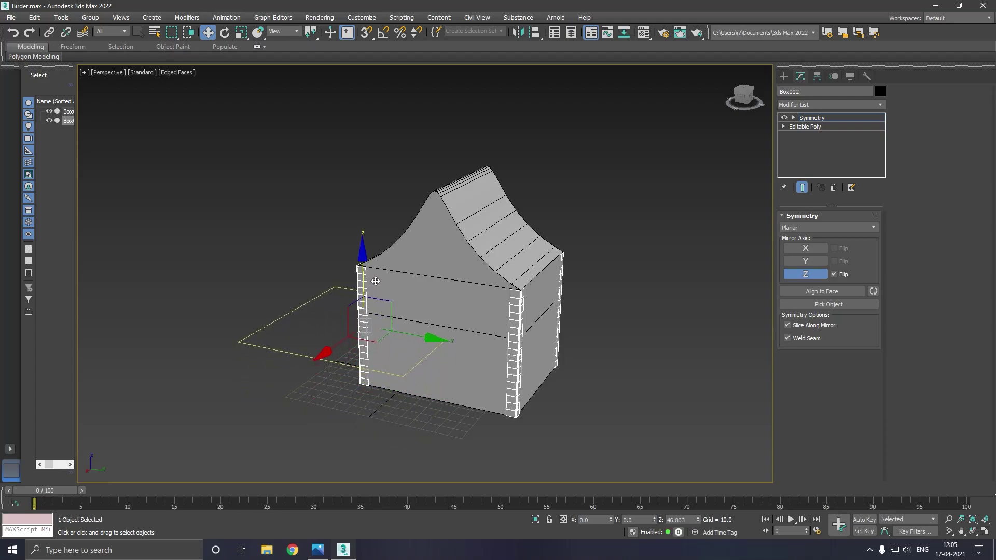
left_click(821, 121)
middle_click_drag(648, 216, 700, 209, "alt")
left_click(653, 269)
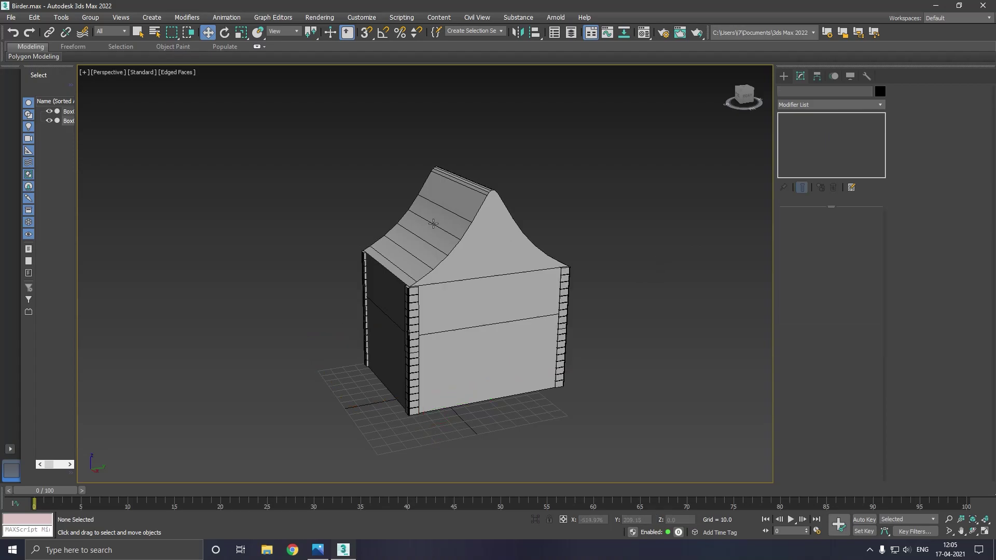
Select the corner posts object and delete its Symmetry modifier
scroll(456, 242, "up", 3)
left_click(459, 241)
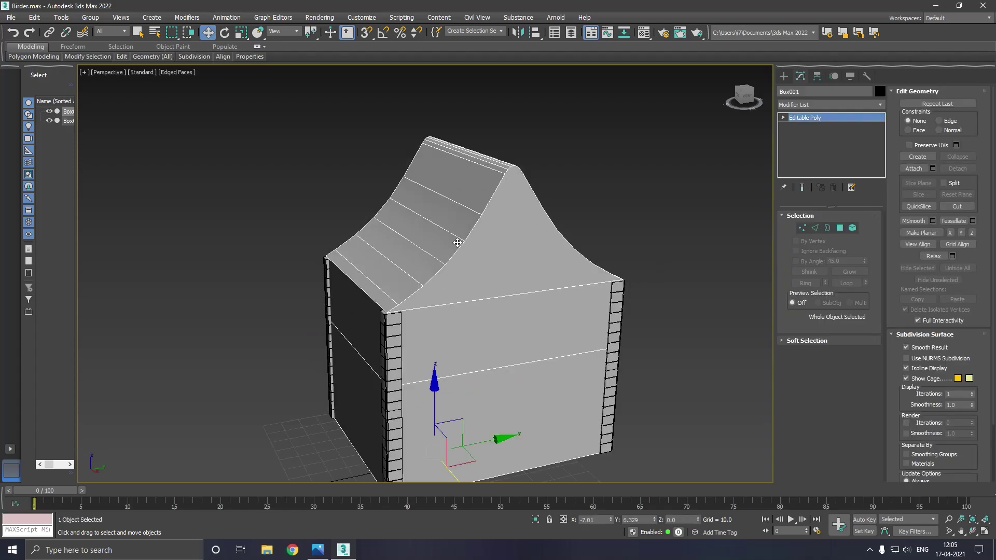
mouse_move(459, 241)
middle_mouse_down("alt")
mouse_move(276, 238)
mouse_move(285, 236)
middle_mouse_up("alt")
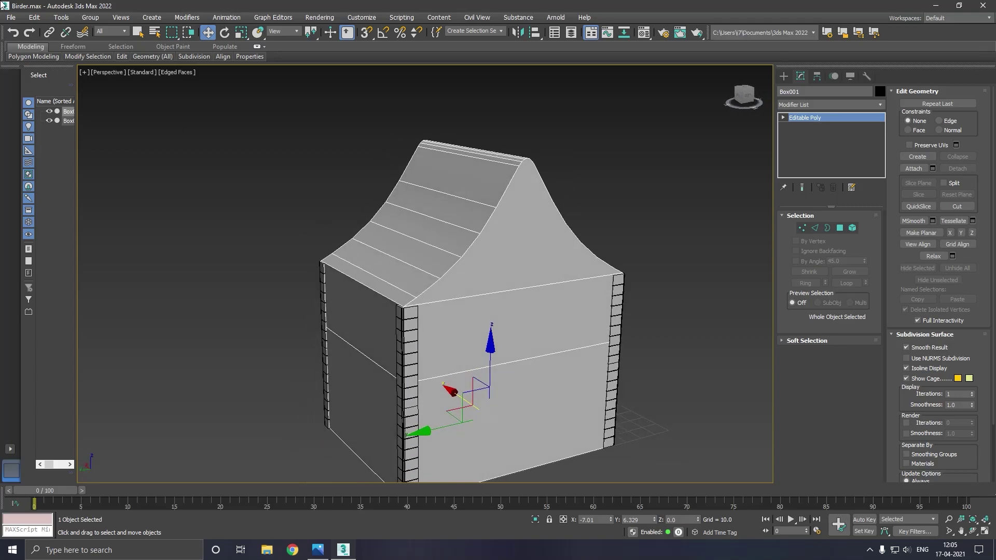
left_click(12, 32)
left_click(418, 370)
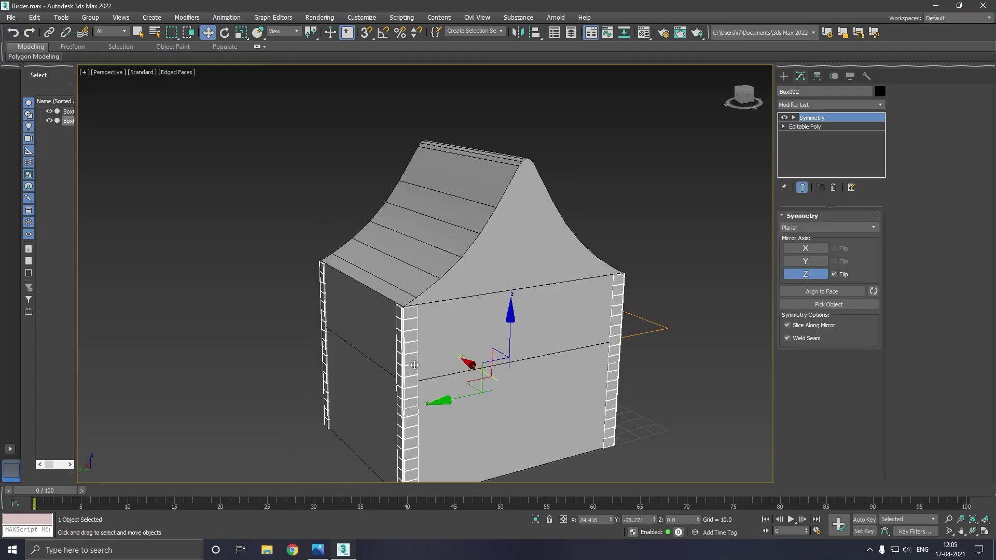
right_click(806, 120)
left_click(819, 131)
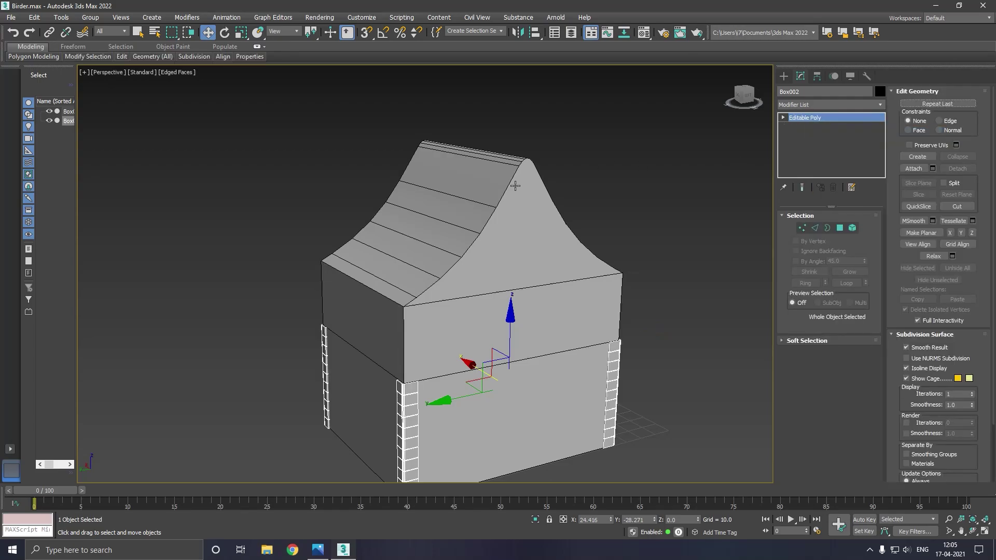
mouse_move(485, 200)
middle_mouse_down("alt")
mouse_move(459, 202)
mouse_move(468, 204)
middle_mouse_up("alt")
Lower Box001's top roof vertices for a shallower flared pitch, then exit vertex level
left_click(467, 269)
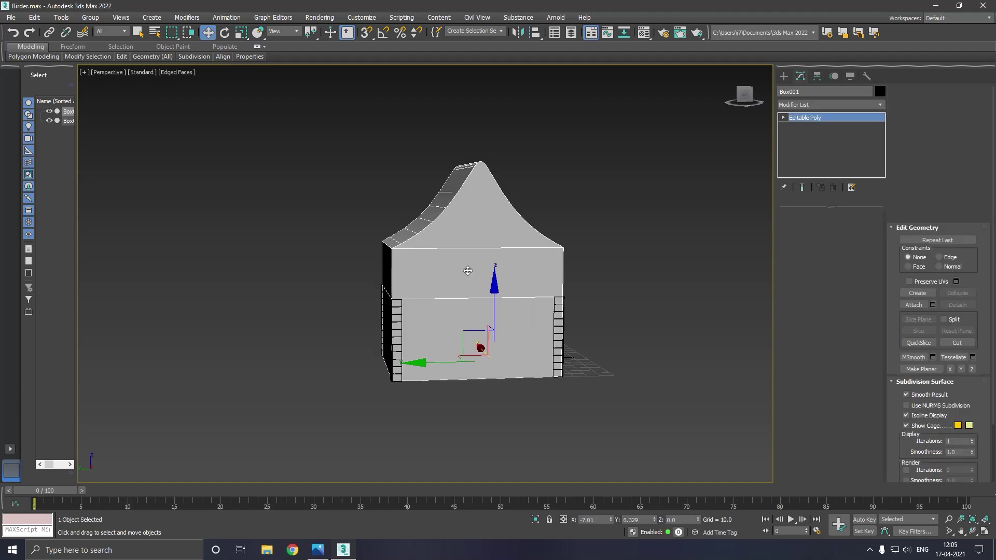
left_click(802, 228)
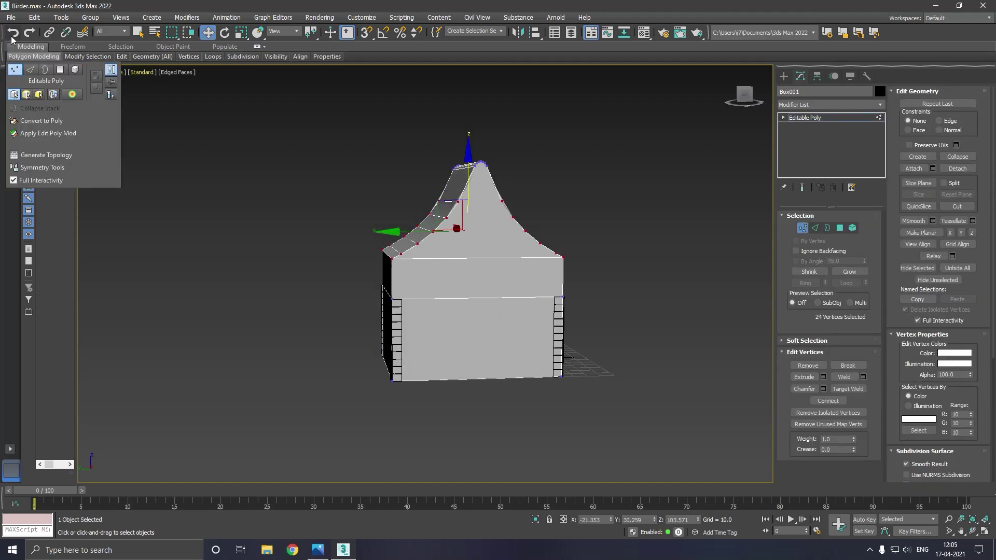
left_click_drag(527, 178, 590, 219, "ctrl")
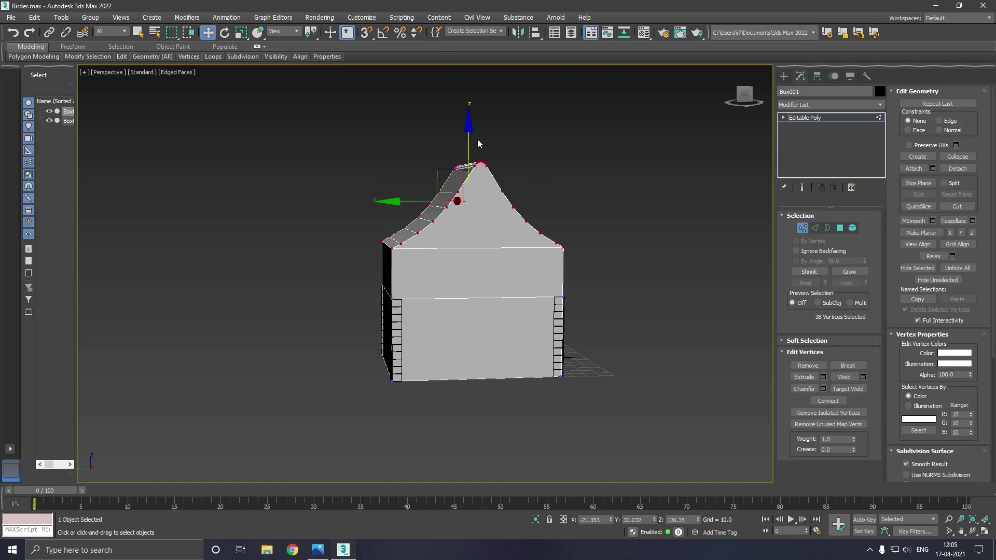
left_click_drag(477, 139, 477, 170)
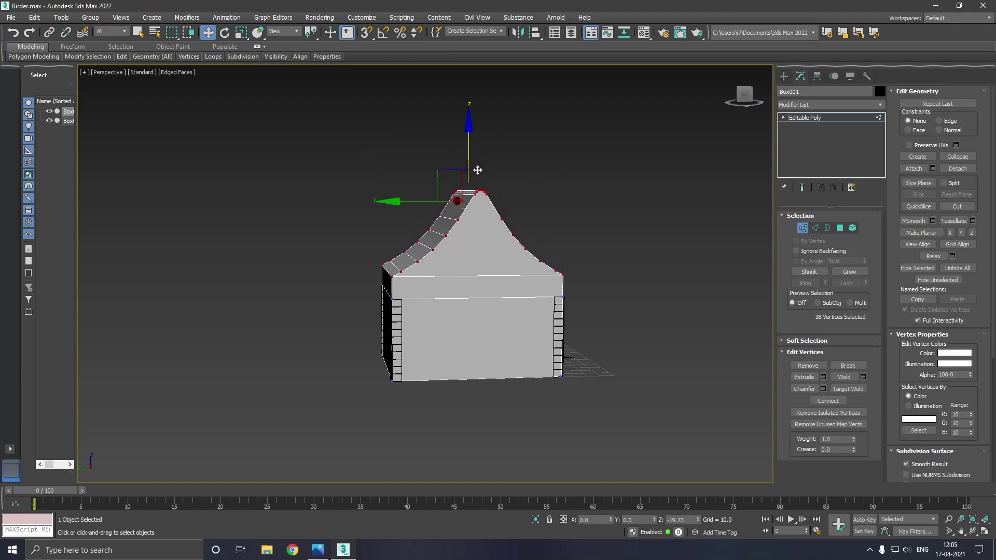
middle_click_drag(535, 192, 580, 194, "alt")
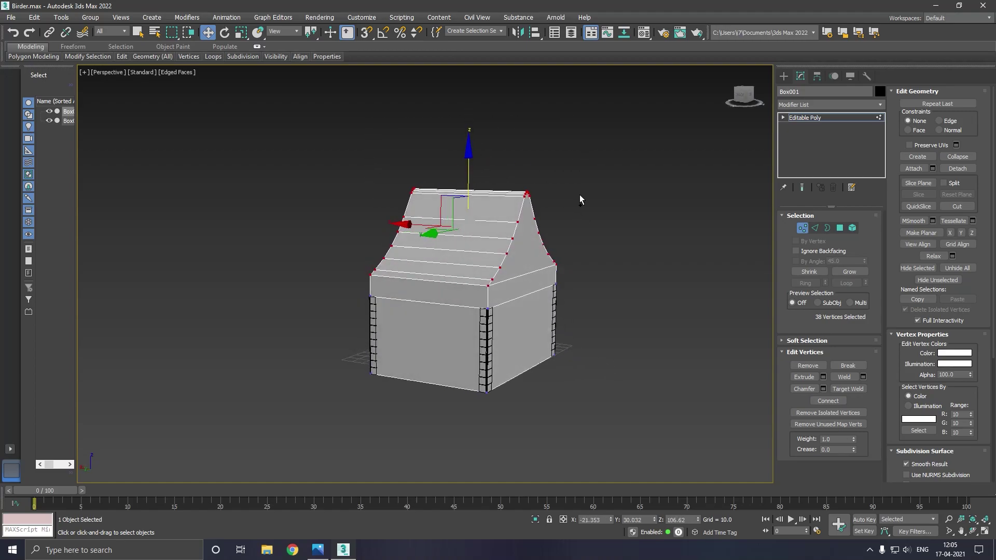
left_click(798, 121)
middle_click_drag(690, 197, 646, 212, "alt")
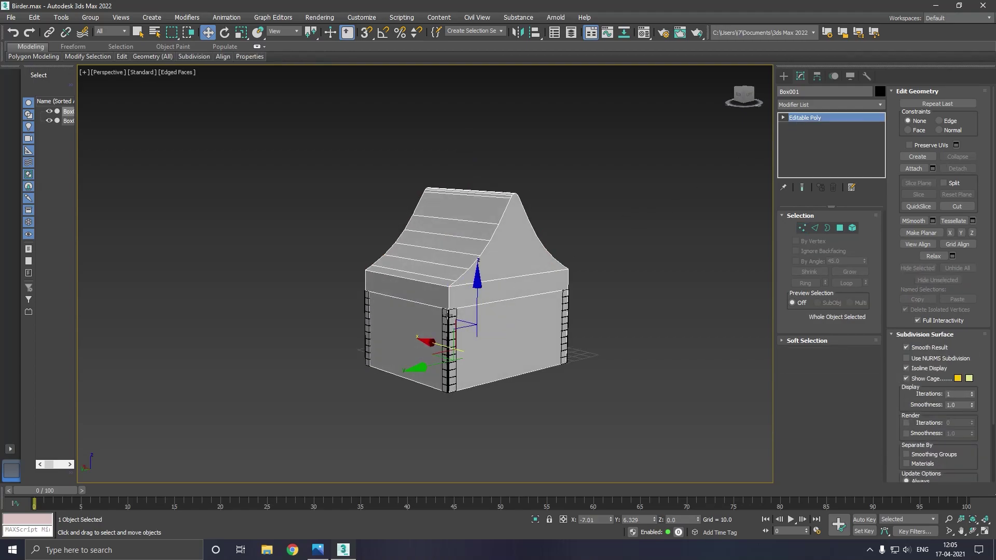
scroll(449, 313, "up", 2)
scroll(449, 312, "up", 3)
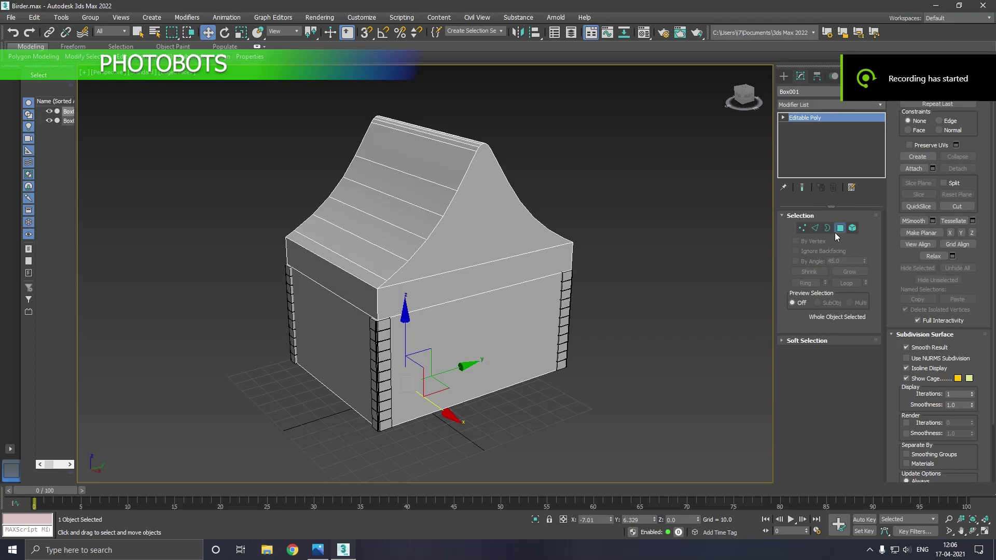
In Polygon mode, select the front eave strip and the first rows of roof polygons
left_click(839, 229)
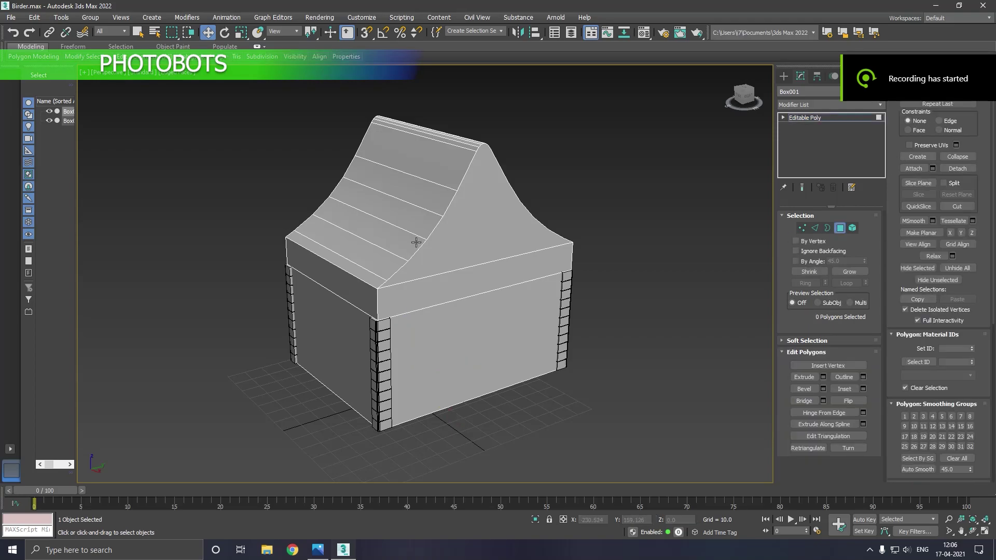
left_click(372, 274)
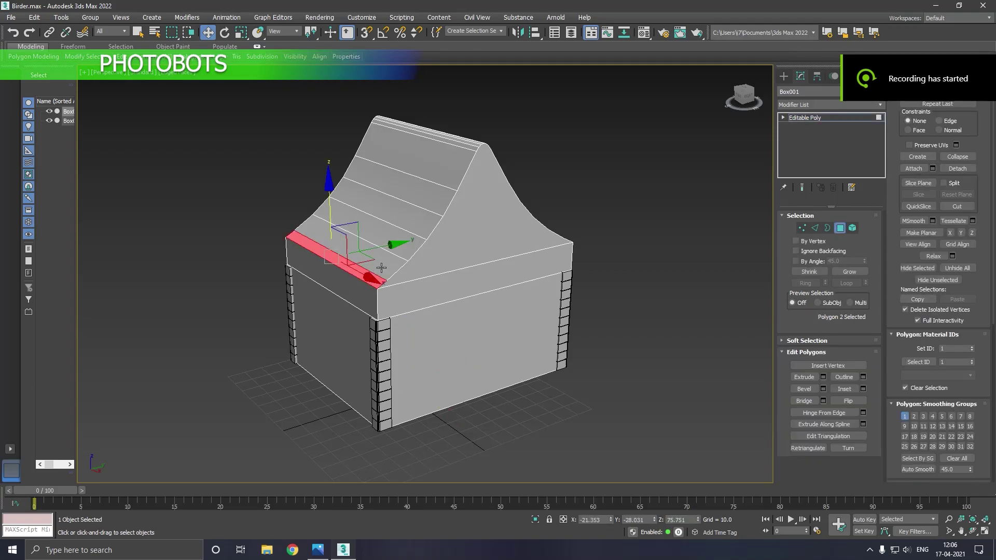
scroll(388, 282, "up", 5)
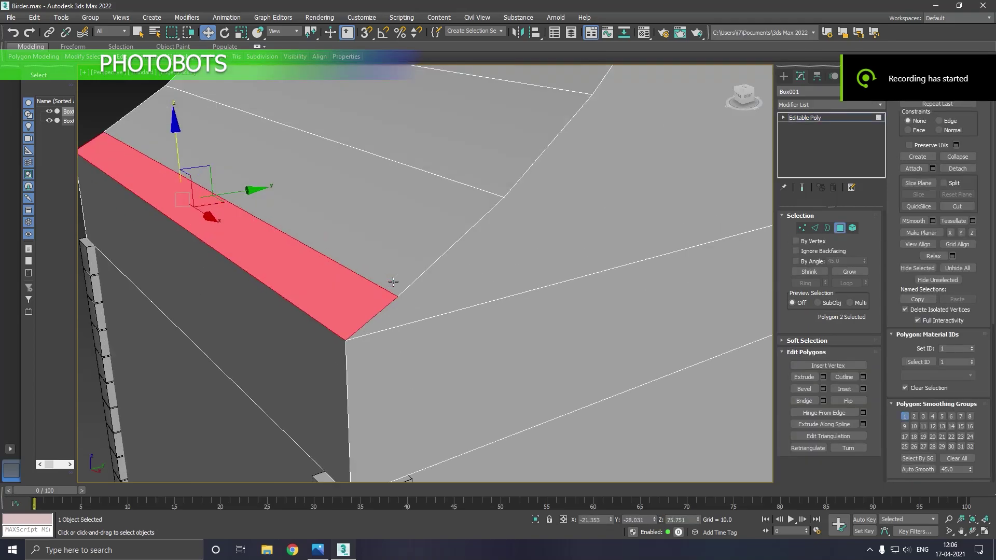
left_click(393, 282, "shift")
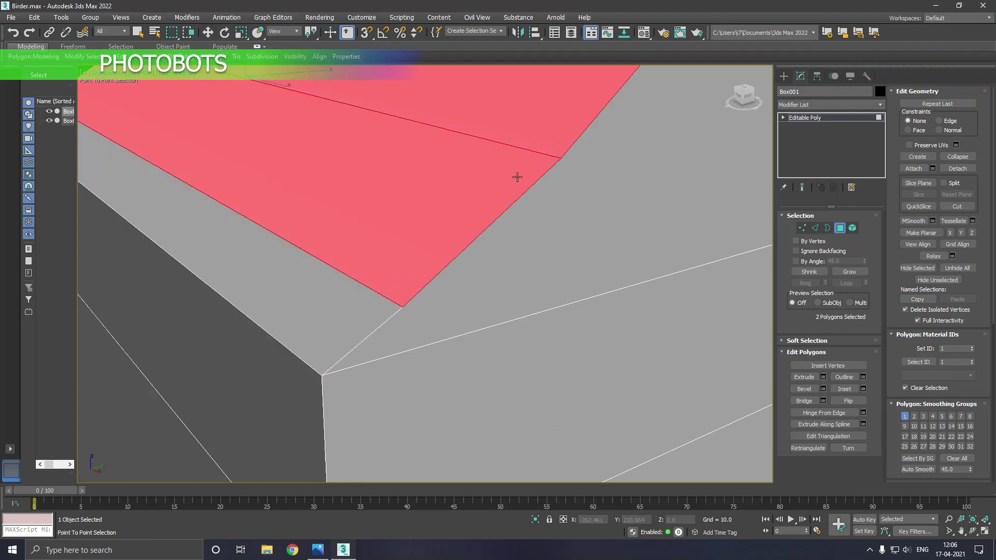
scroll(519, 176, "down", 5)
scroll(503, 200, "down", 3)
left_click(485, 205)
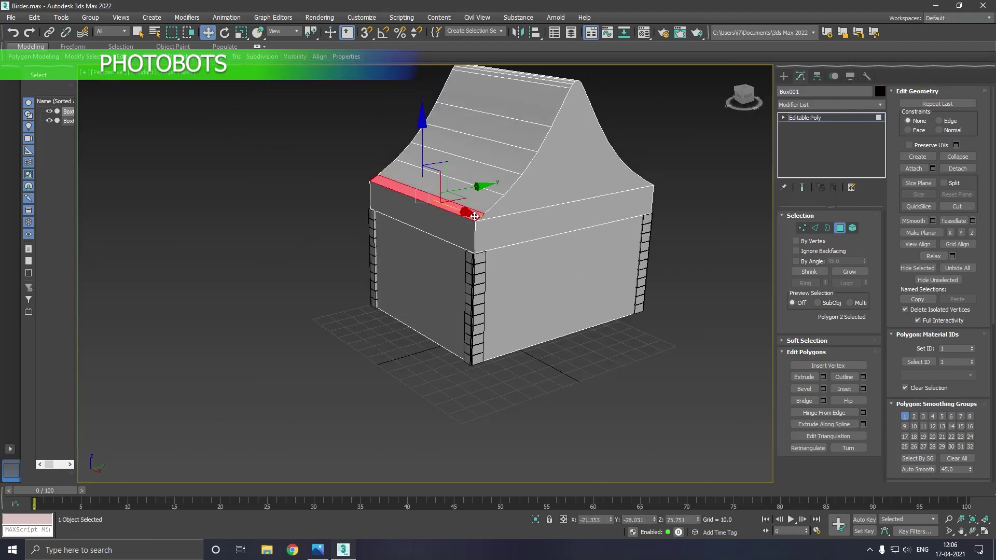
left_click(497, 196, "ctrl")
left_click(520, 164, "ctrl")
left_click(540, 150, "ctrl")
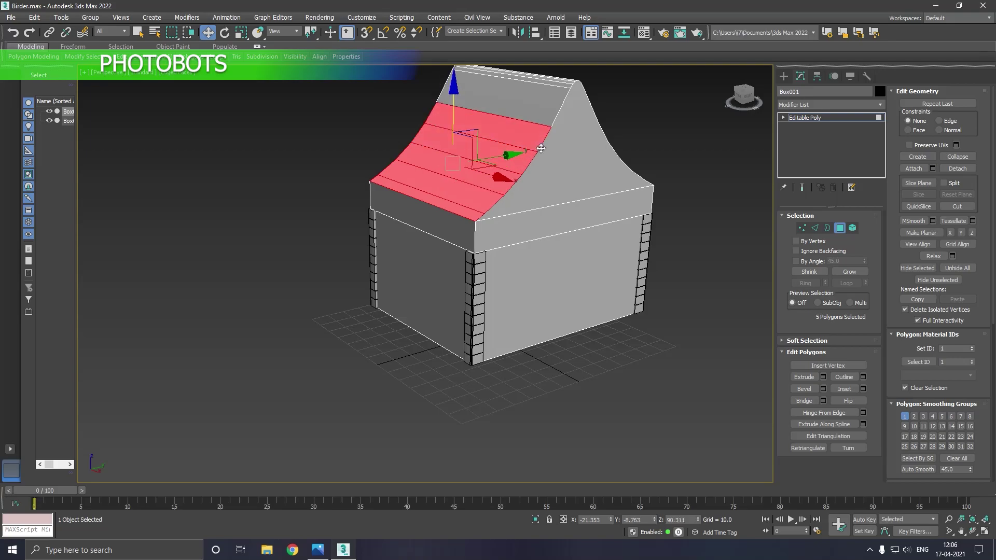
left_click(539, 116, "ctrl")
Add the remaining roof rows and the front edge strip, giving 18 roof polygons
mouse_move(566, 141)
middle_mouse_down("alt")
mouse_move(615, 139)
mouse_move(580, 162)
mouse_move(411, 160)
middle_mouse_up("alt")
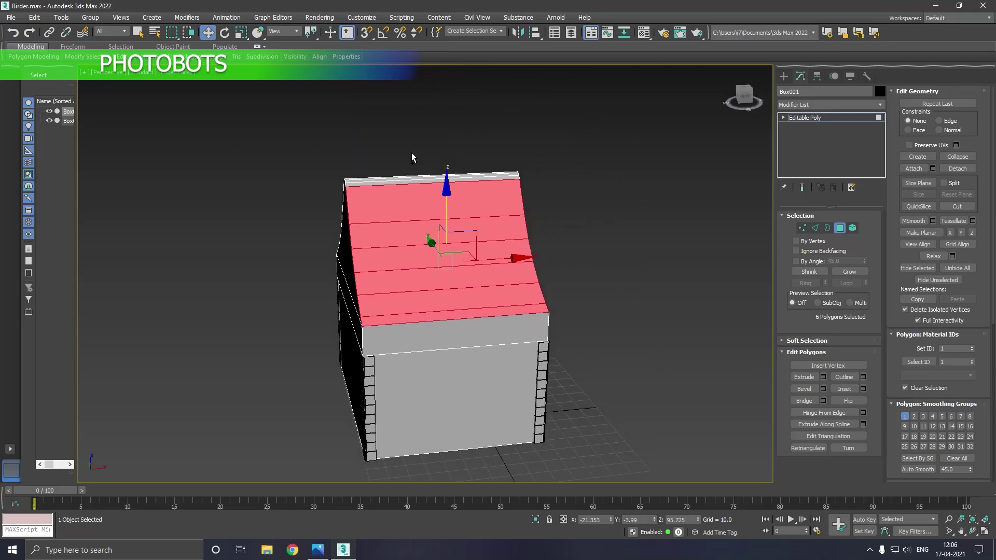
left_click(415, 213, "ctrl")
mouse_move(418, 216)
middle_mouse_down("alt")
mouse_move(350, 215)
mouse_move(423, 292)
middle_mouse_up("alt")
left_click(424, 293, "ctrl")
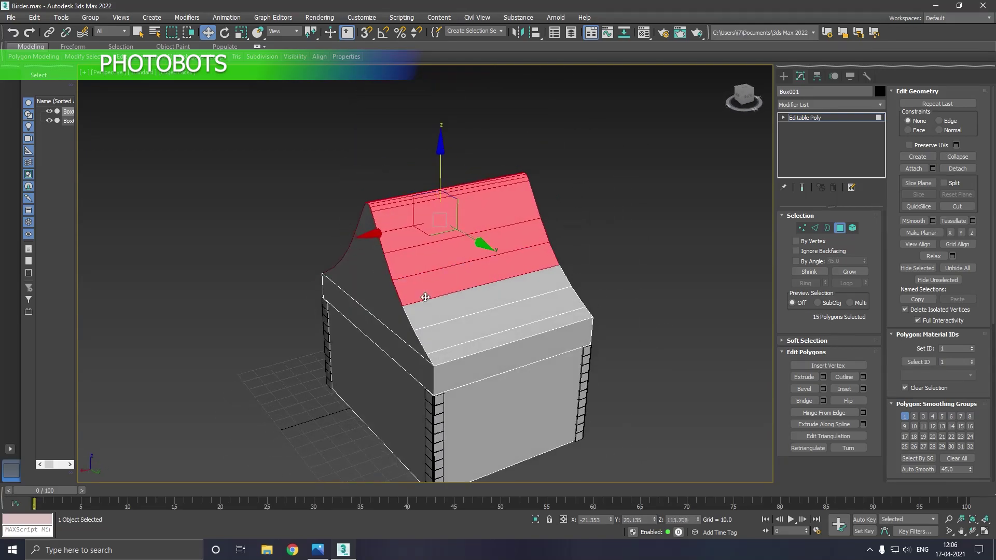
left_click(439, 329, "ctrl")
left_click(446, 358, "ctrl")
middle_click_drag(447, 360, 523, 355, "alt")
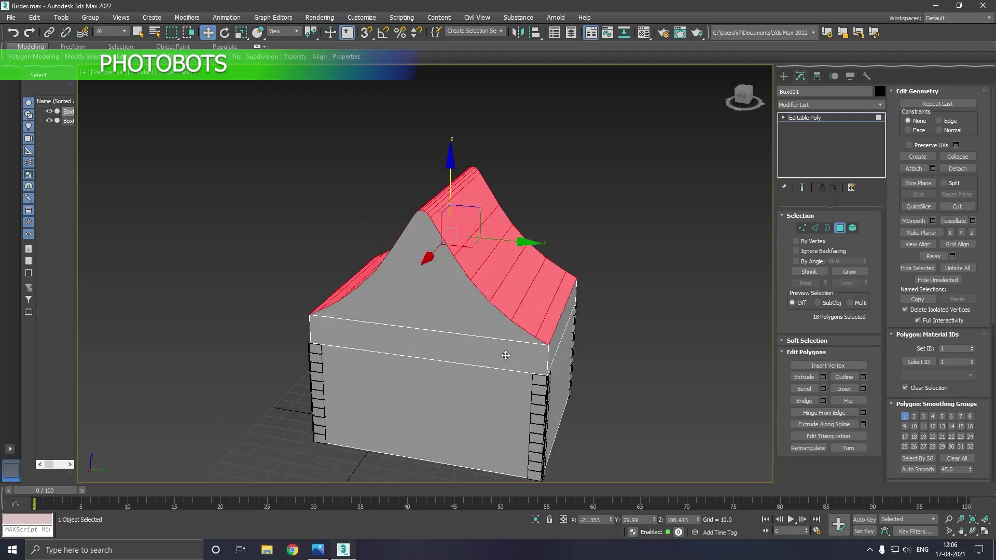
scroll(412, 326, "up", 3)
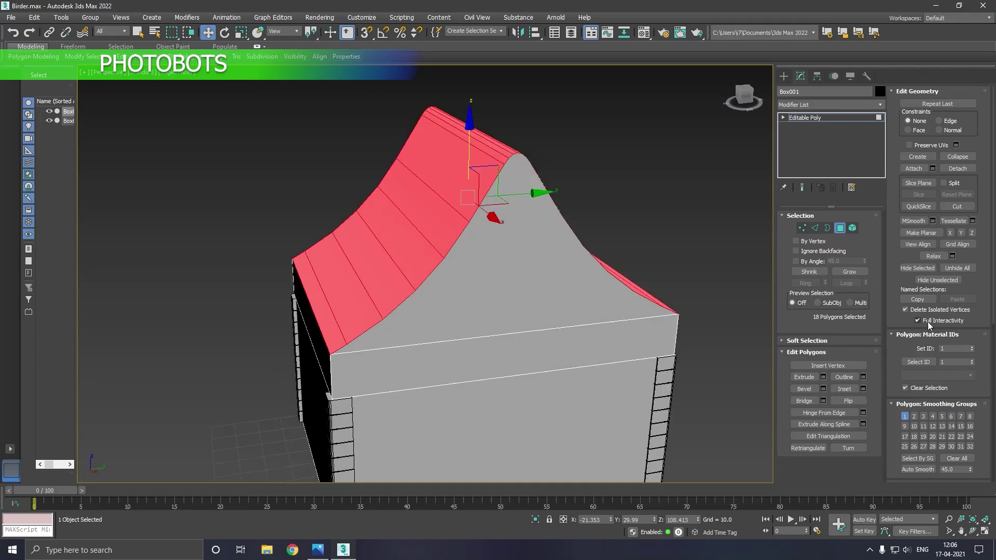
Extrude the selected roof polygons as a group by 2.452 units
left_click(823, 377)
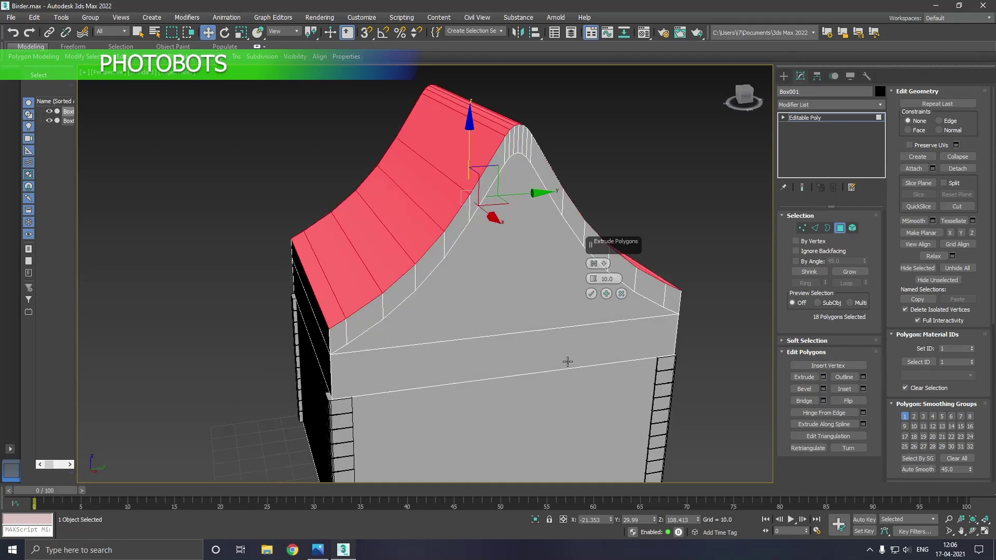
left_click(593, 263)
left_click_drag(593, 279, 603, 315)
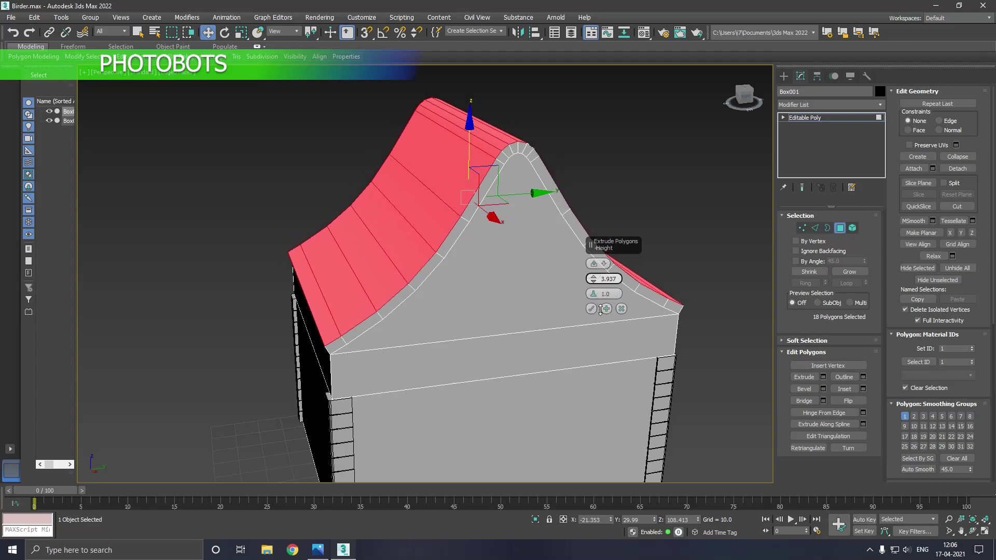
mouse_move(516, 324)
middle_mouse_down("alt")
mouse_move(532, 331)
mouse_move(488, 281)
mouse_move(442, 312)
middle_mouse_up("alt")
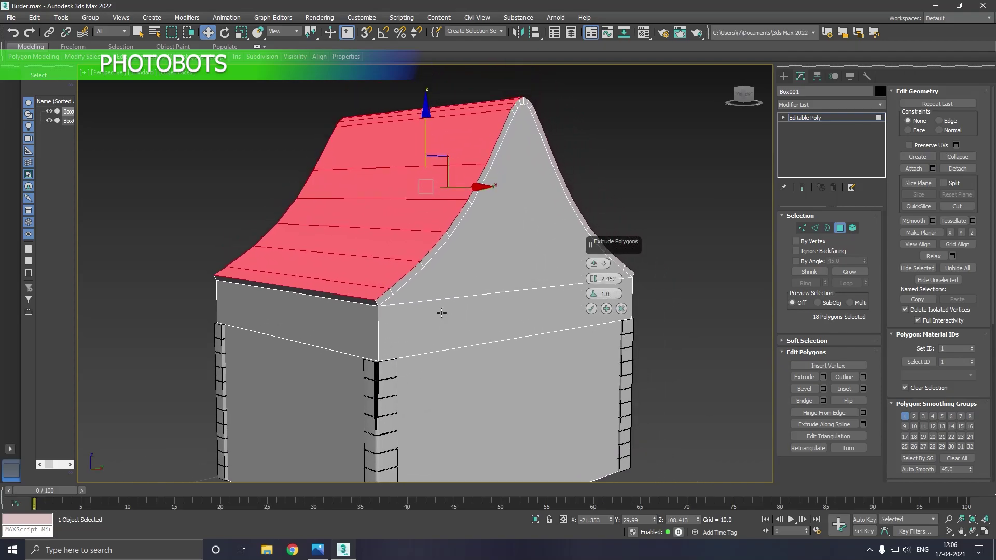
left_click(591, 309)
Select the small corner polygon at the front eave plus its neighbouring strip polygon
left_click(385, 297)
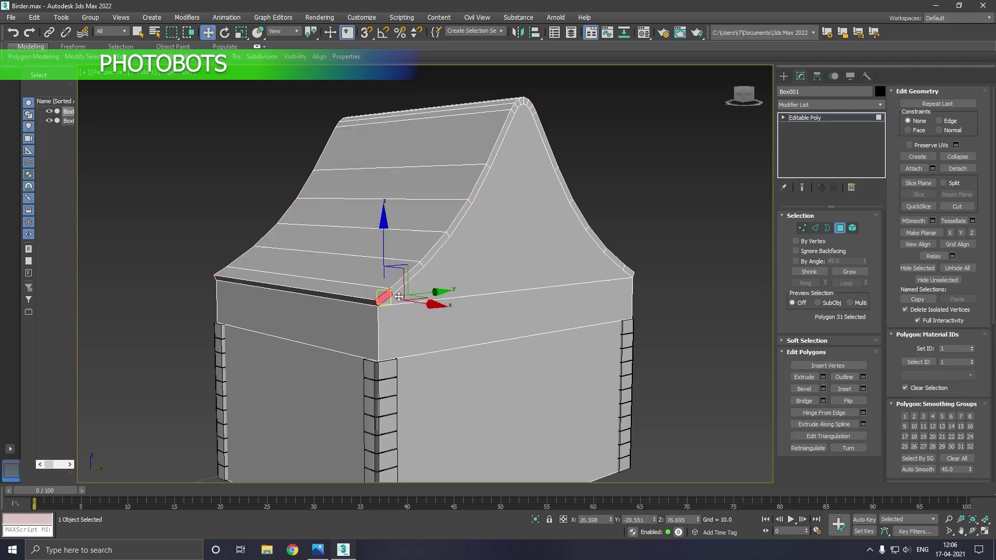
scroll(399, 293, "up", 3)
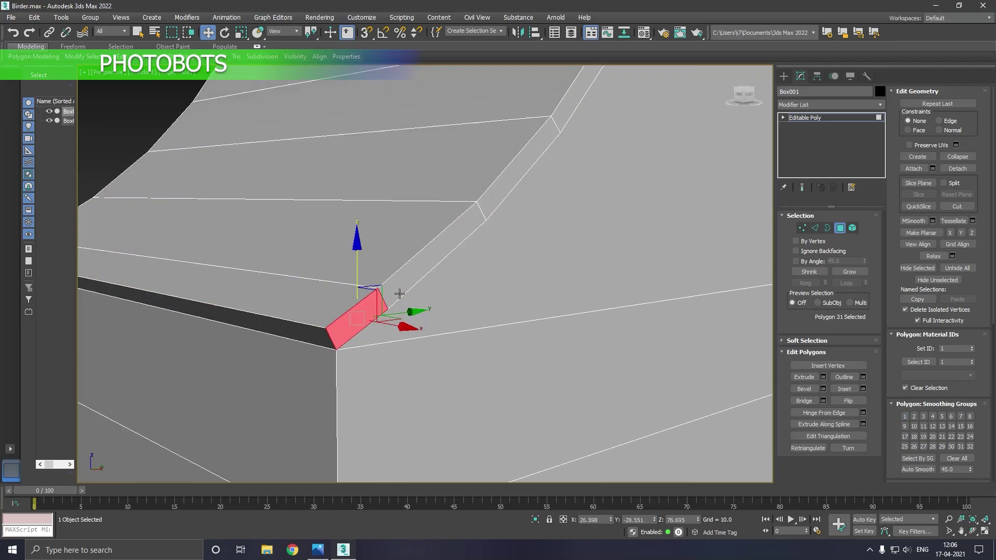
scroll(399, 294, "up", 2)
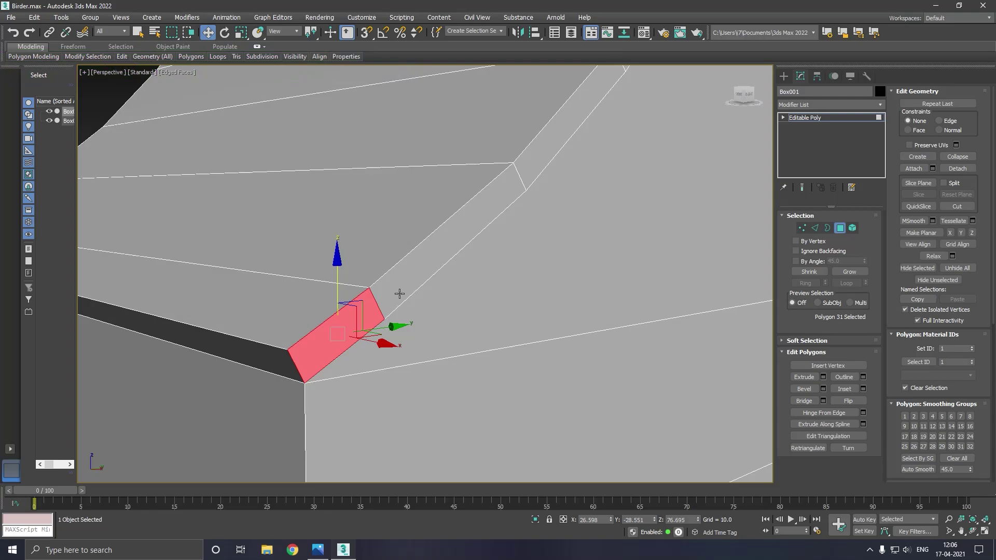
left_click(400, 293)
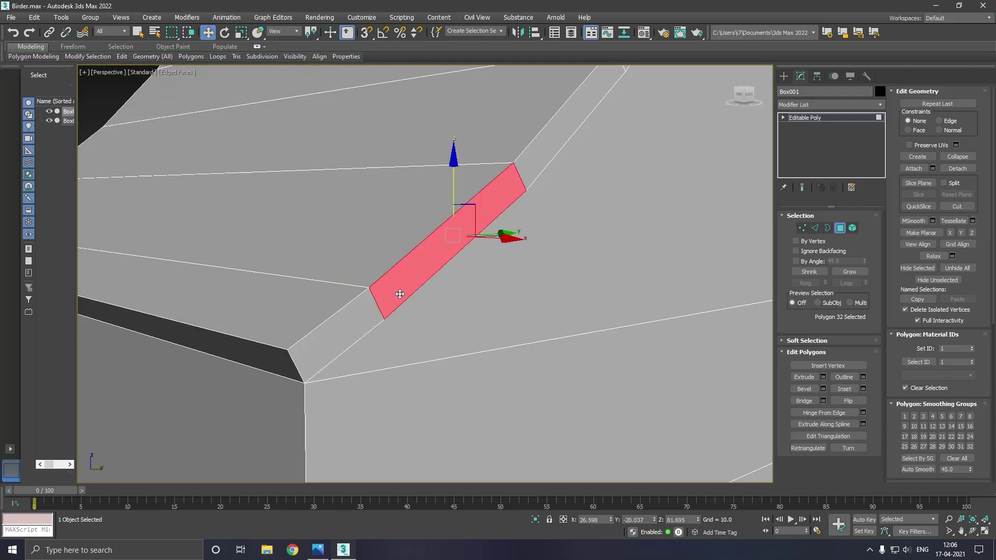
left_click(370, 328)
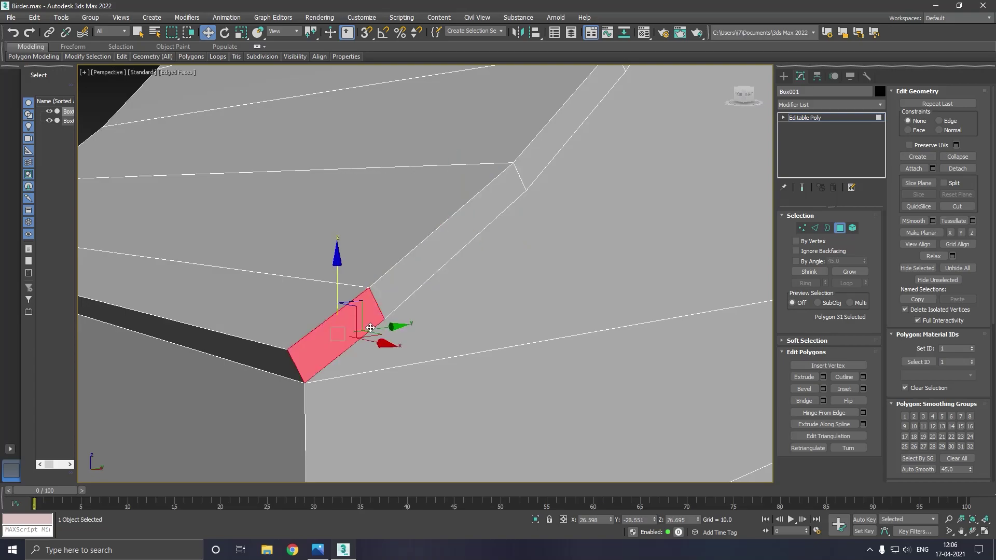
scroll(397, 306, "down", 2)
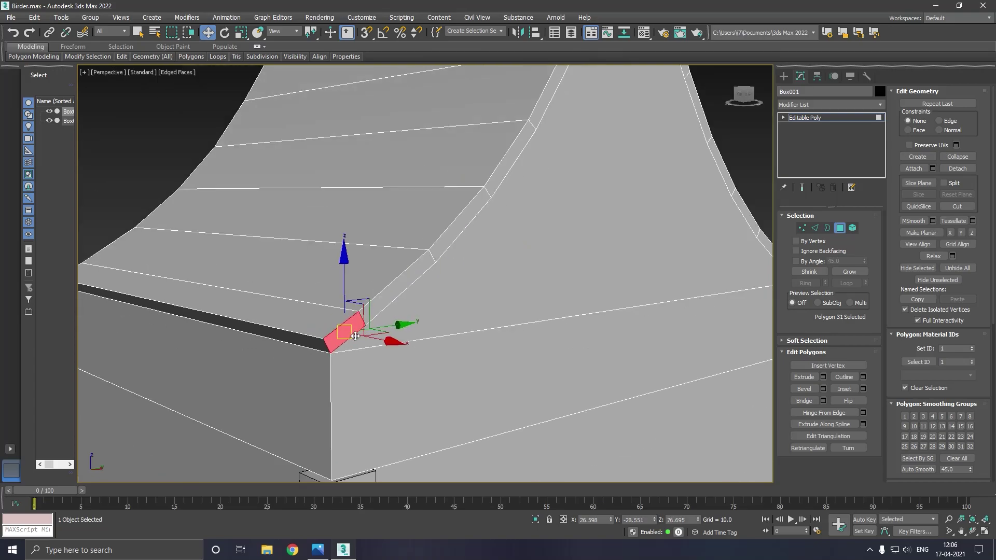
left_click(415, 268, "ctrl")
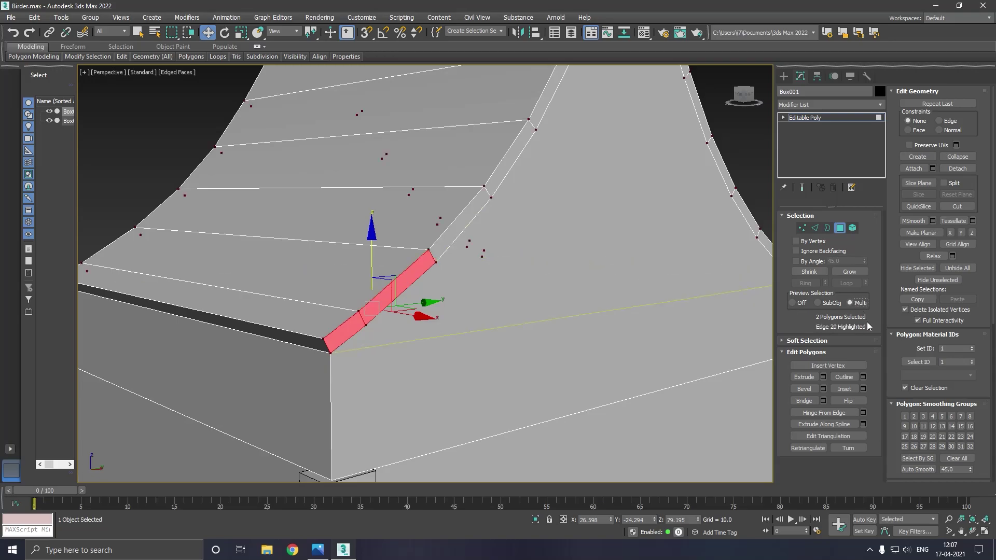
Turn Preview Selection off and select the roof-edge polygons from the near eave up to the peak
left_click(792, 303)
scroll(538, 288, "down", 4)
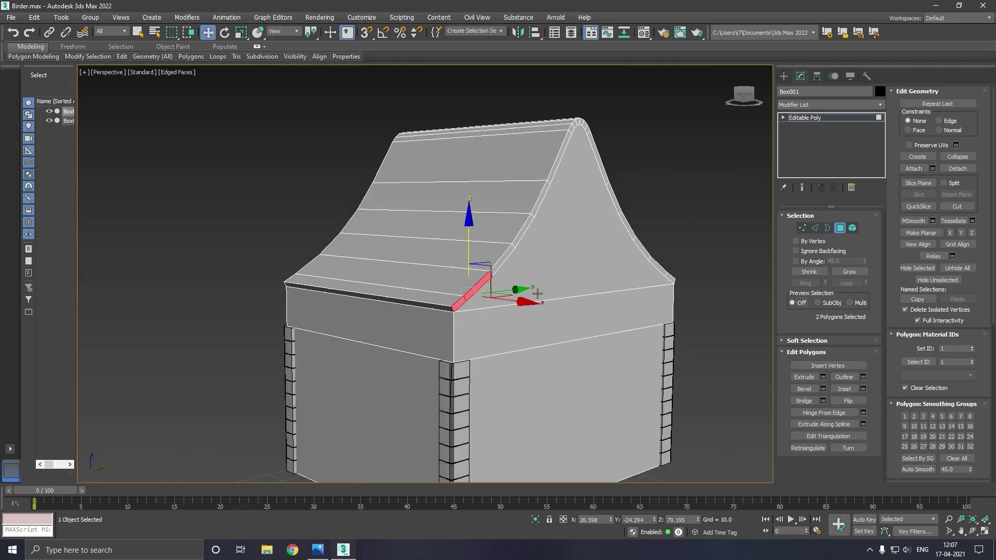
left_click(506, 264, "ctrl")
left_click(522, 243, "ctrl")
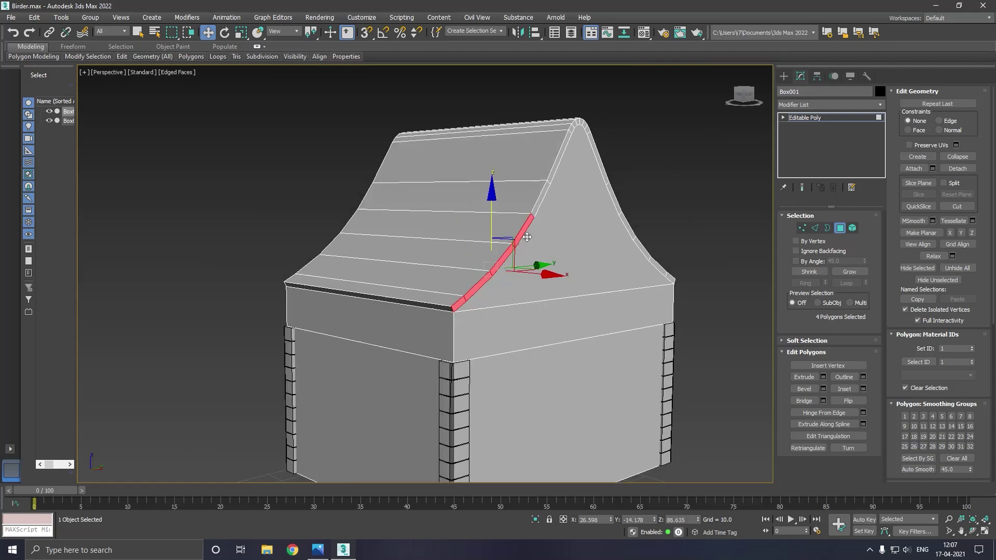
left_click(542, 213, "ctrl")
left_click(556, 176, "ctrl")
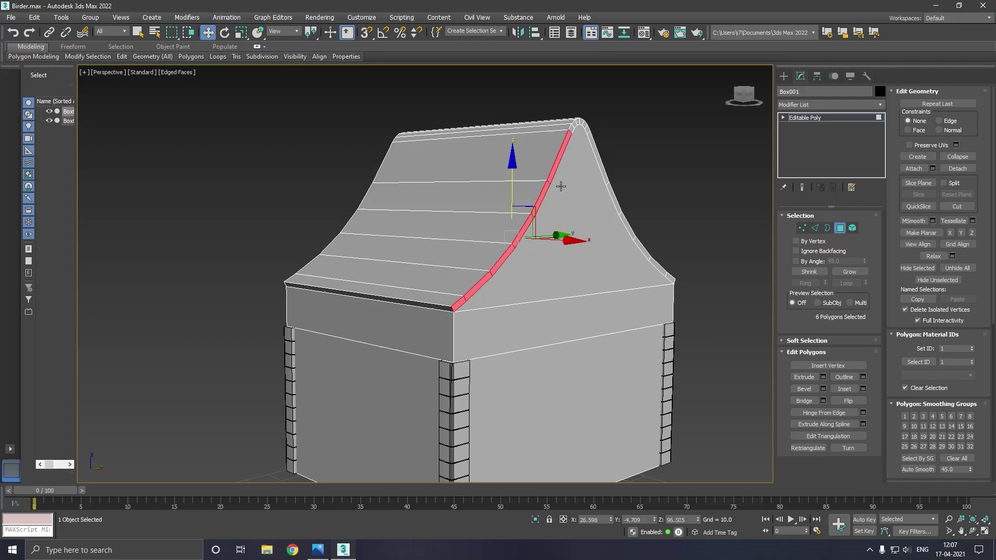
left_click(577, 133, "ctrl")
scroll(583, 126, "up", 3)
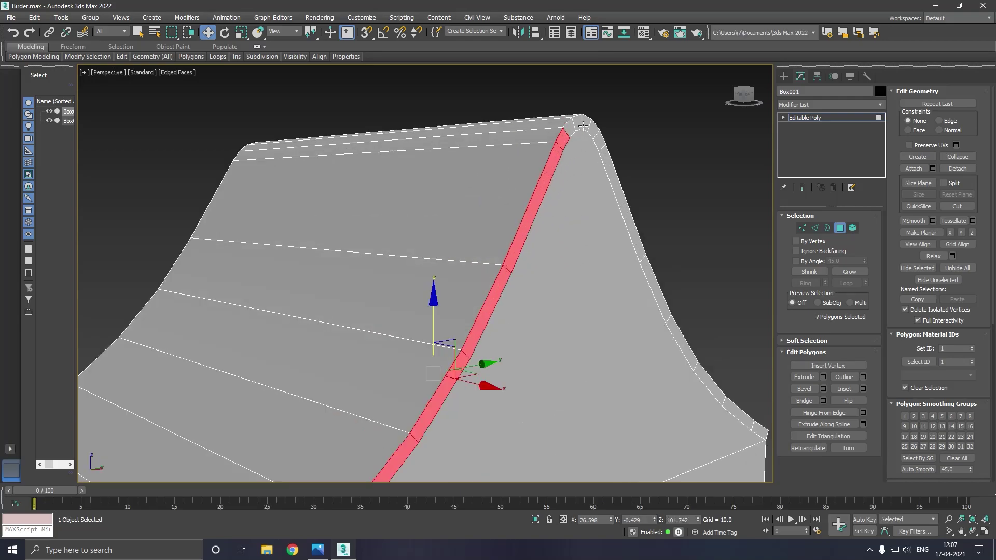
left_click(575, 131, "ctrl")
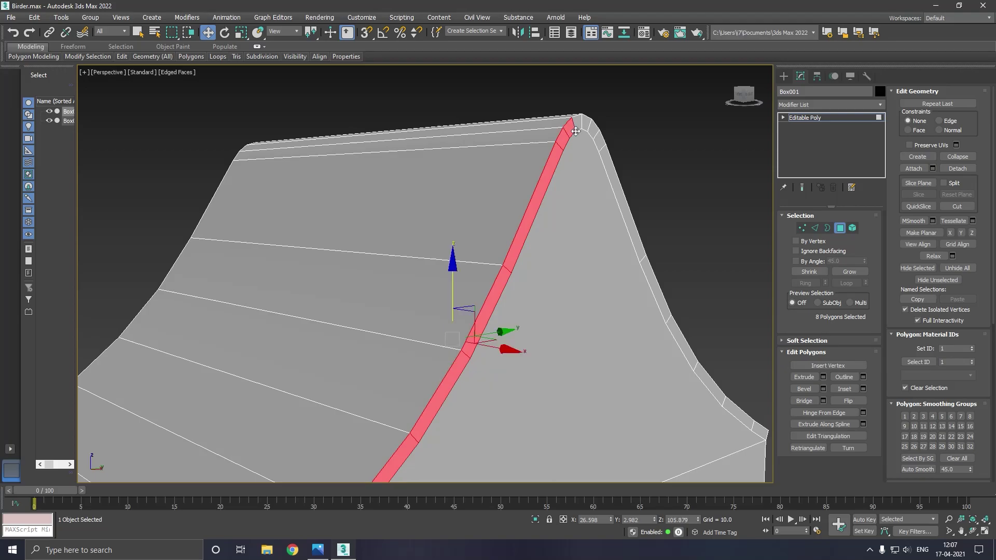
left_click(583, 125, "ctrl")
Add the far-slope roof-edge polygons down to the far eave, completing the 18-polygon strip
left_click(592, 130, "ctrl")
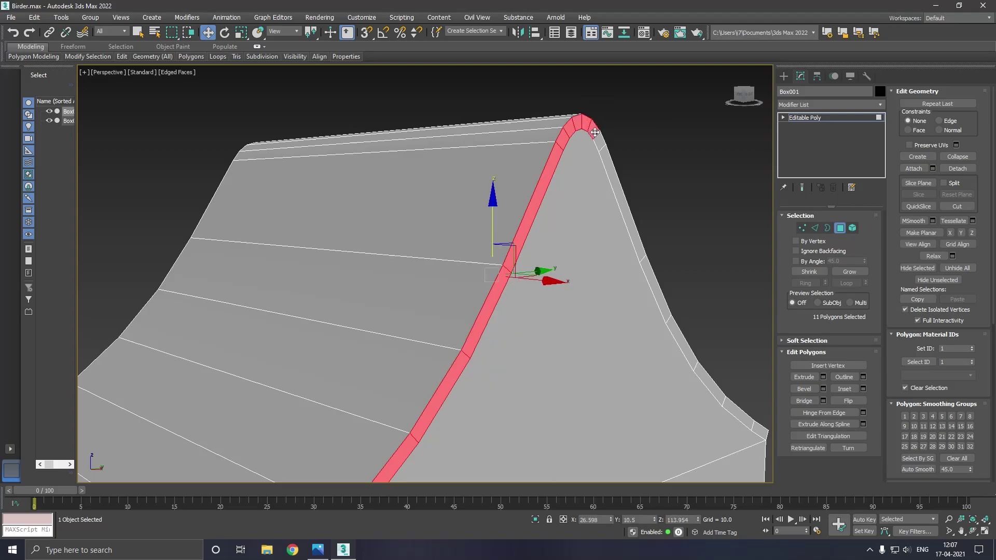
left_click(600, 142, "ctrl")
left_click(610, 164, "ctrl")
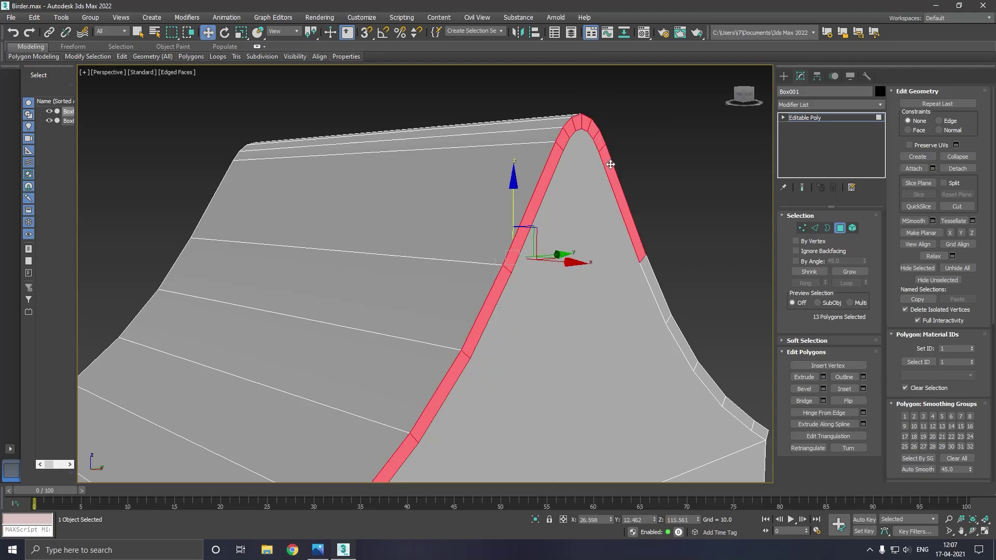
left_click(658, 286, "ctrl")
left_click(691, 353, "ctrl")
left_click(726, 394, "ctrl")
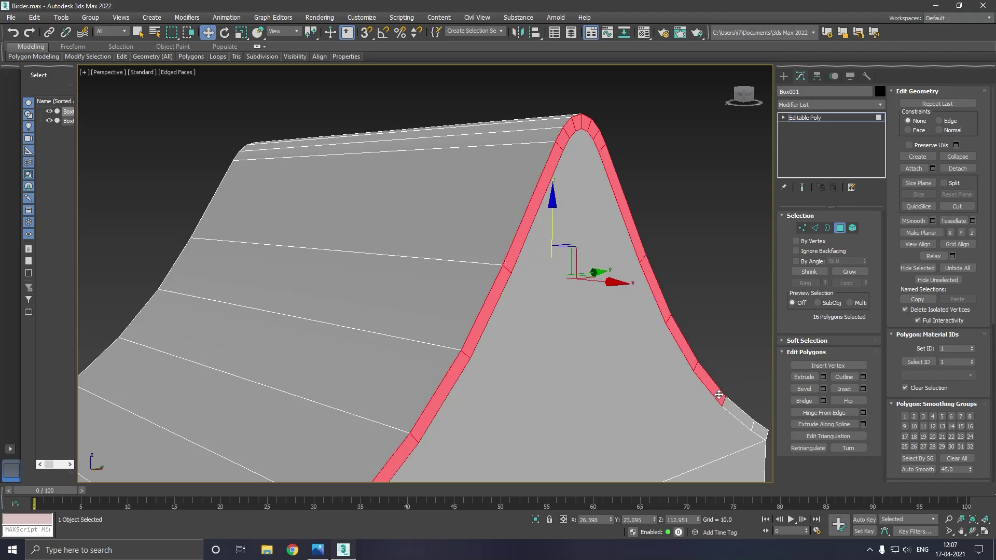
scroll(707, 383, "up", 1)
scroll(706, 382, "up", 3)
left_click(683, 336, "ctrl")
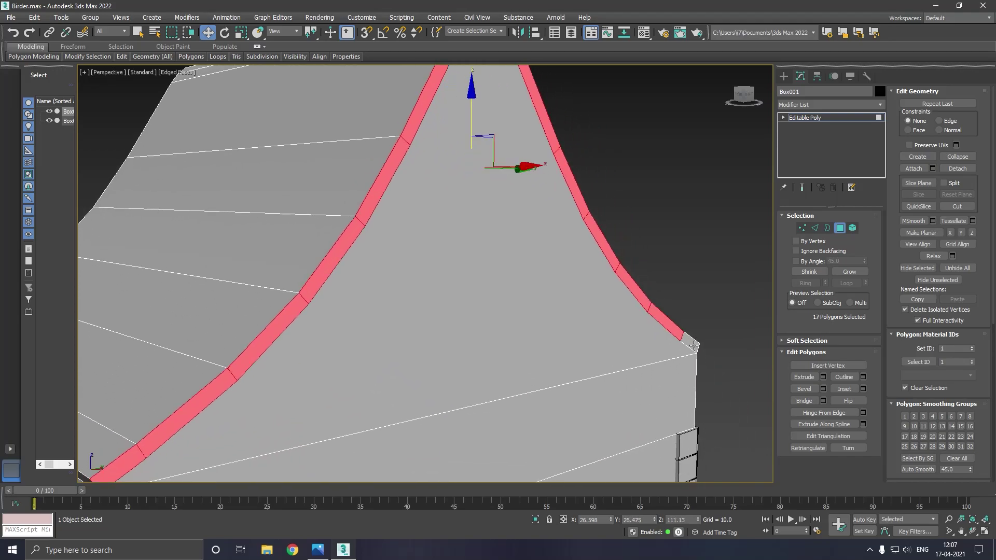
left_click(685, 337, "ctrl")
scroll(627, 281, "down", 5)
middle_click_drag(592, 285, 607, 289, "alt")
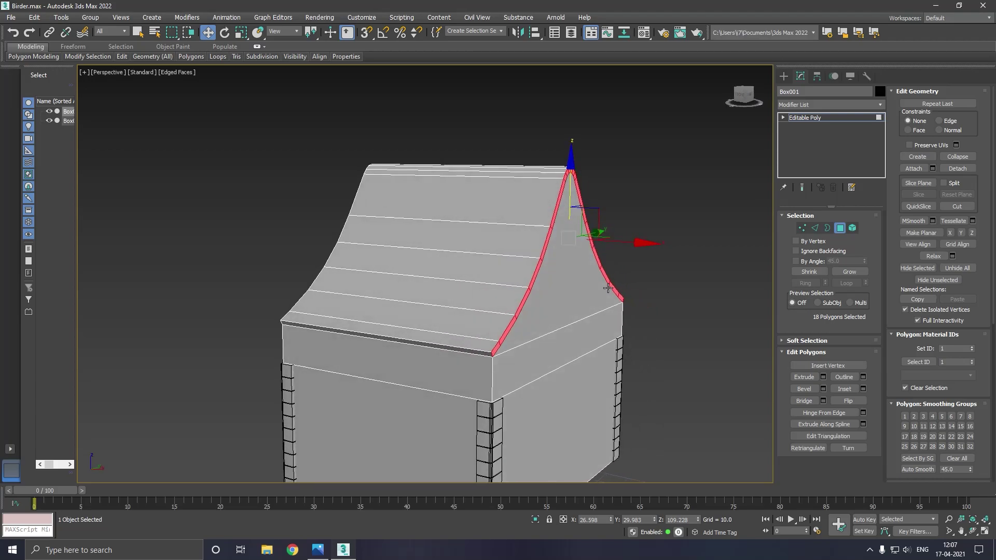
Extrude the 18 gable-edge polygons outward by about 21.26
left_click(822, 377)
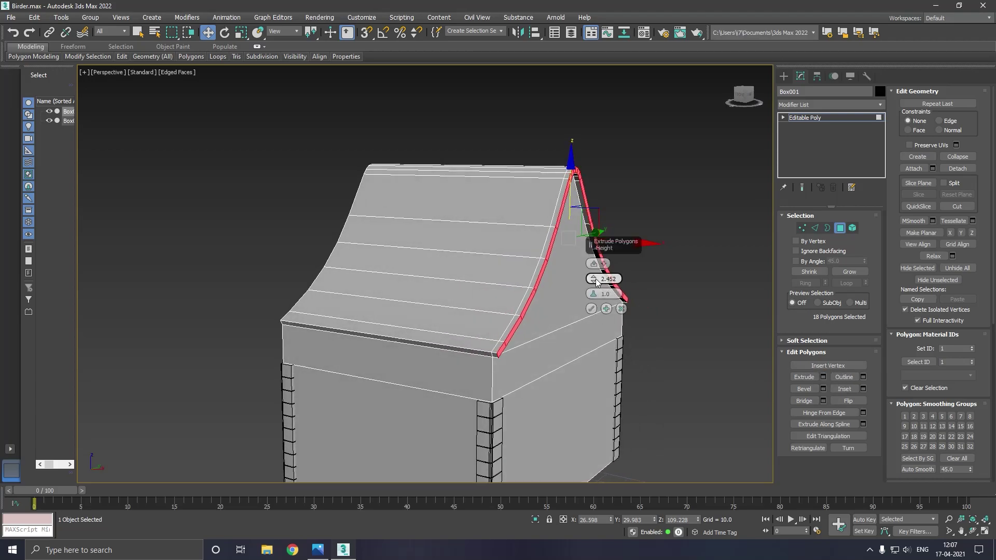
left_click_drag(596, 280, 631, 306)
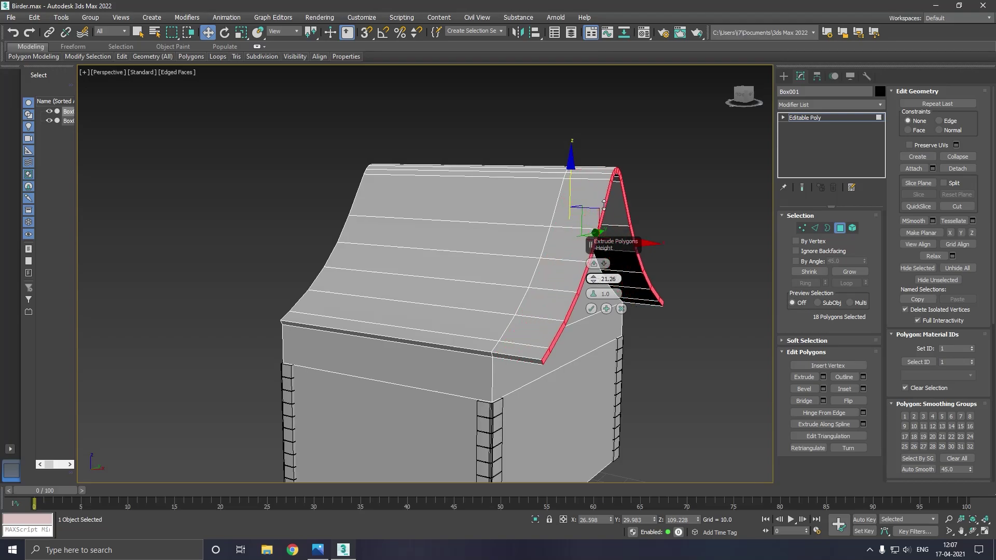
left_click(591, 308)
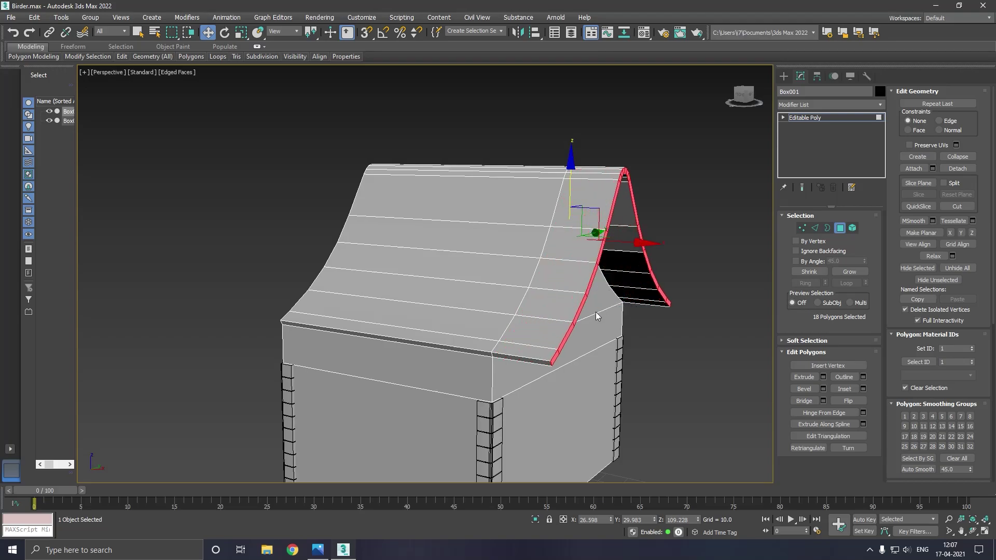
Rotate the extruded strip about Y so it flares past the gable end
key("e")
mouse_move(600, 312)
middle_mouse_down("alt")
mouse_move(420, 248)
mouse_move(373, 219)
middle_mouse_up("alt")
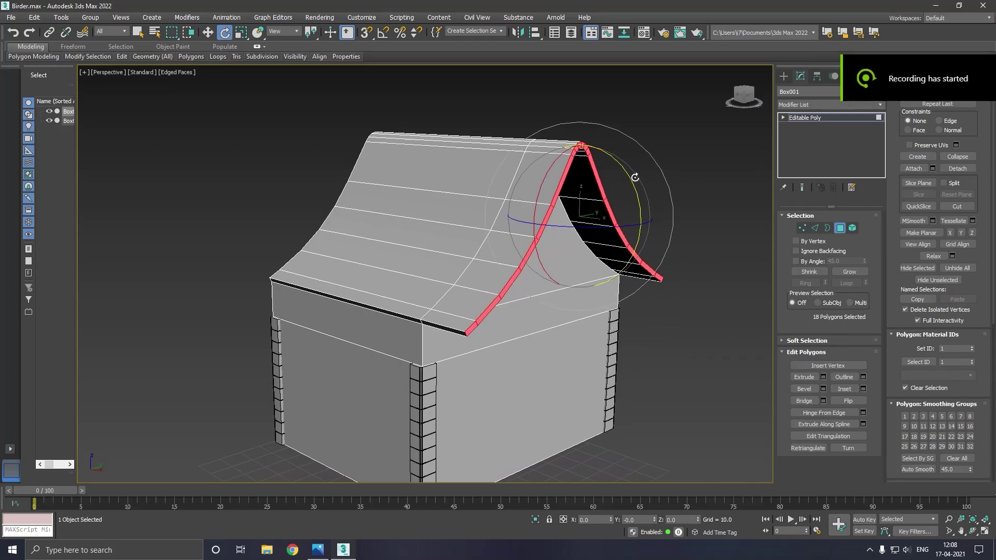
left_click_drag(635, 185, 639, 190)
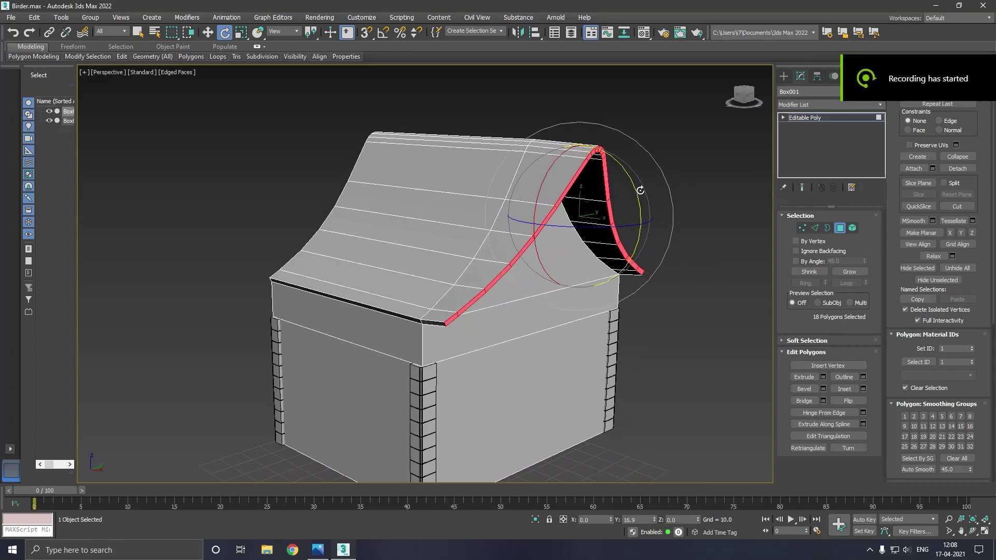
mouse_move(531, 189)
middle_mouse_down("alt")
mouse_move(441, 163)
mouse_move(422, 183)
mouse_move(538, 199)
middle_mouse_up("alt")
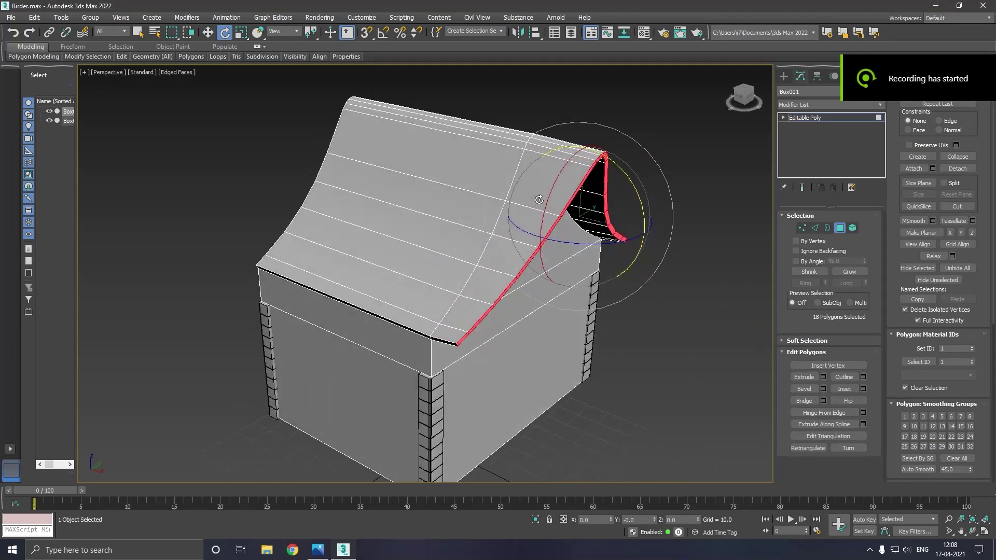
left_click(207, 32)
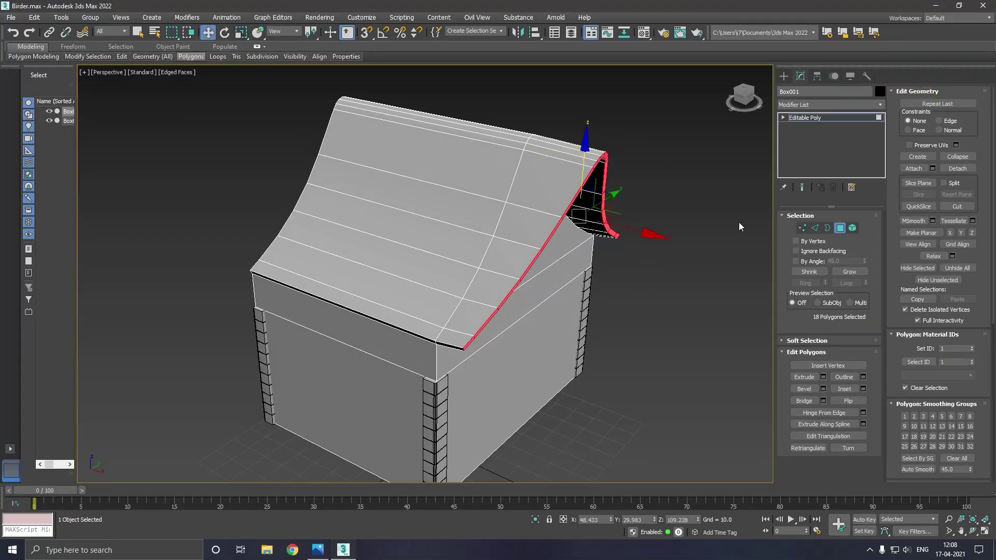
In Edge mode, pull the fascia edge at the first roof corner inward
left_click(814, 228)
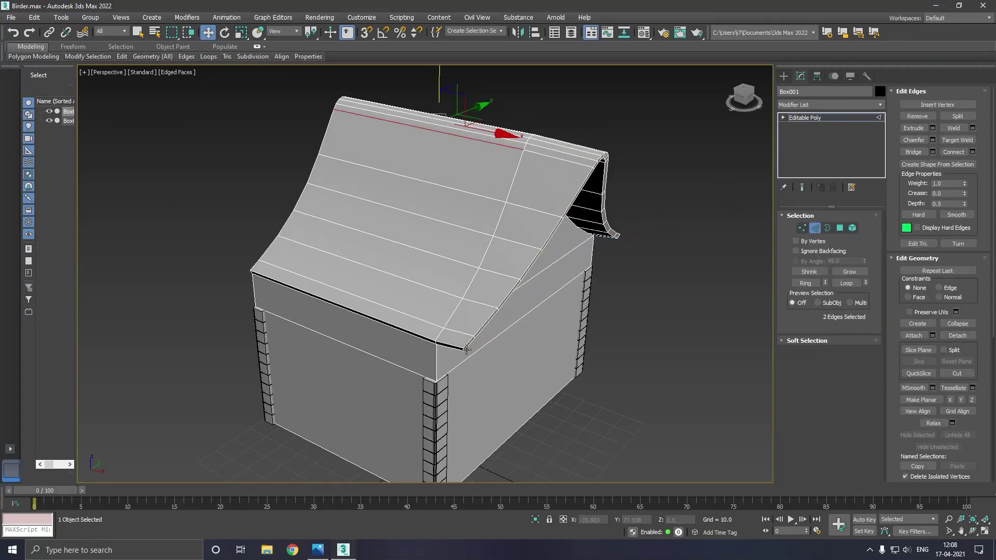
scroll(466, 351, "up", 4)
left_click(471, 361)
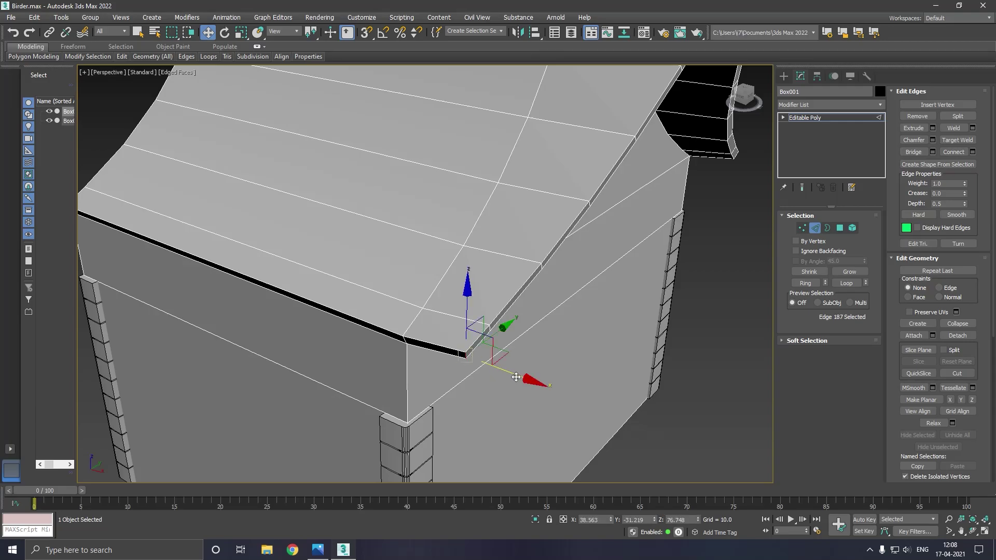
left_click_drag(518, 380, 363, 331)
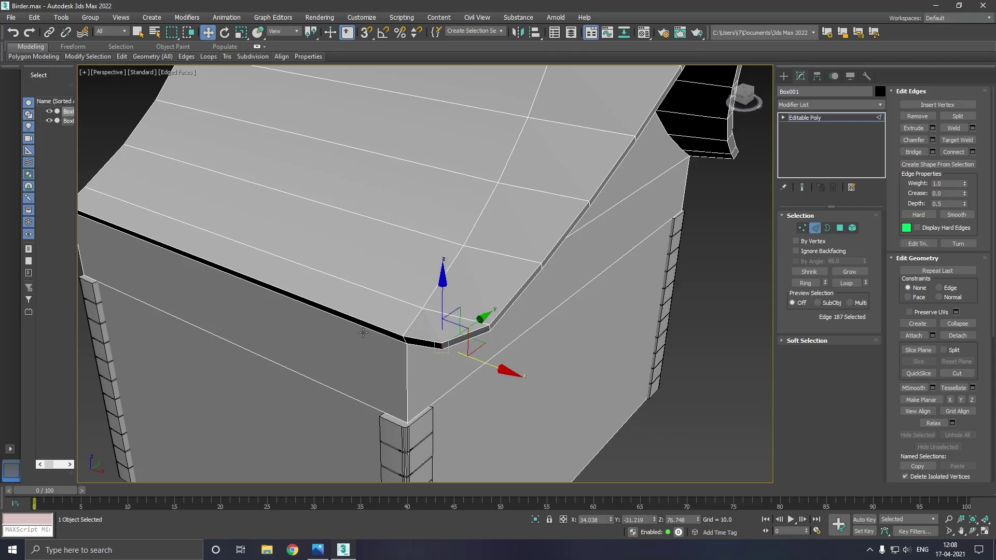
scroll(363, 332, "down", 5)
scroll(507, 321, "up", 1)
Slide the opposite roof-corner edge inward along X, then return to Polygon mode
middle_click_drag(507, 321, 565, 344, "alt")
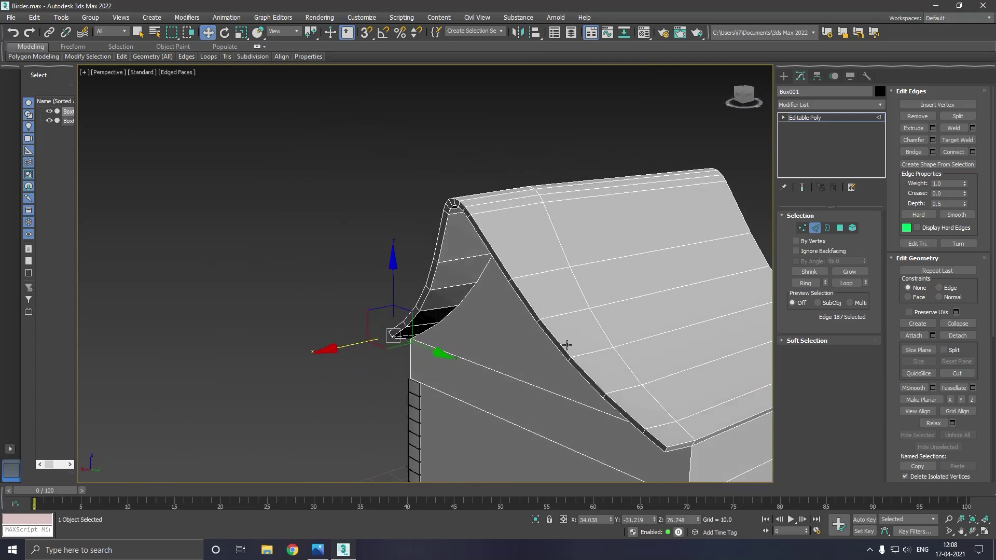
scroll(429, 306, "up", 2)
scroll(522, 387, "up", 2)
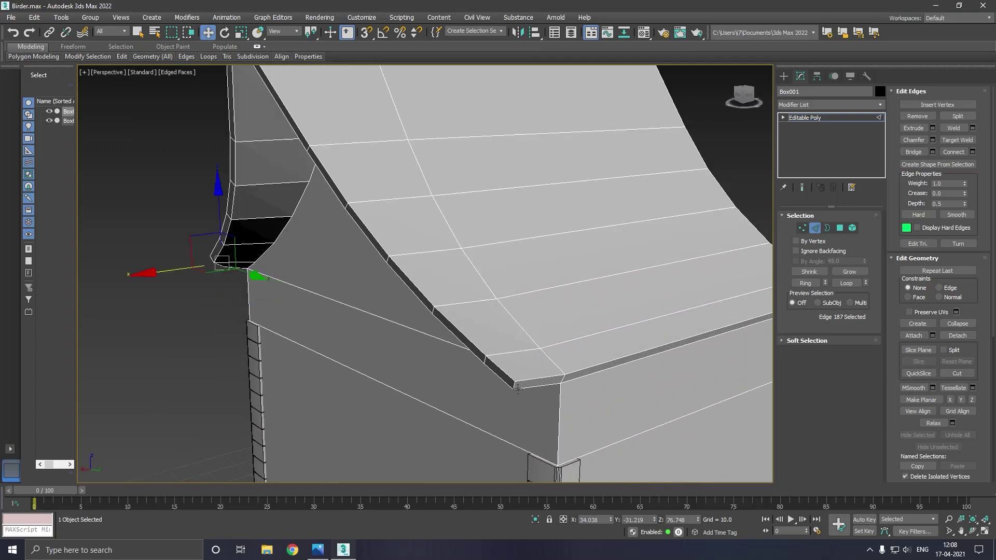
left_click(517, 388)
left_click_drag(473, 402, 495, 400)
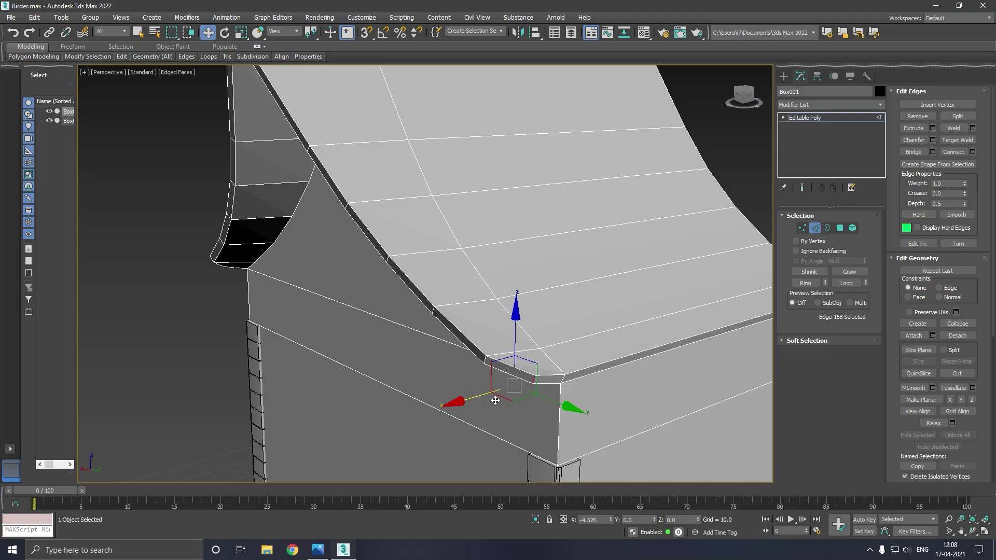
scroll(373, 325, "down", 5)
middle_click_drag(509, 322, 467, 338, "alt")
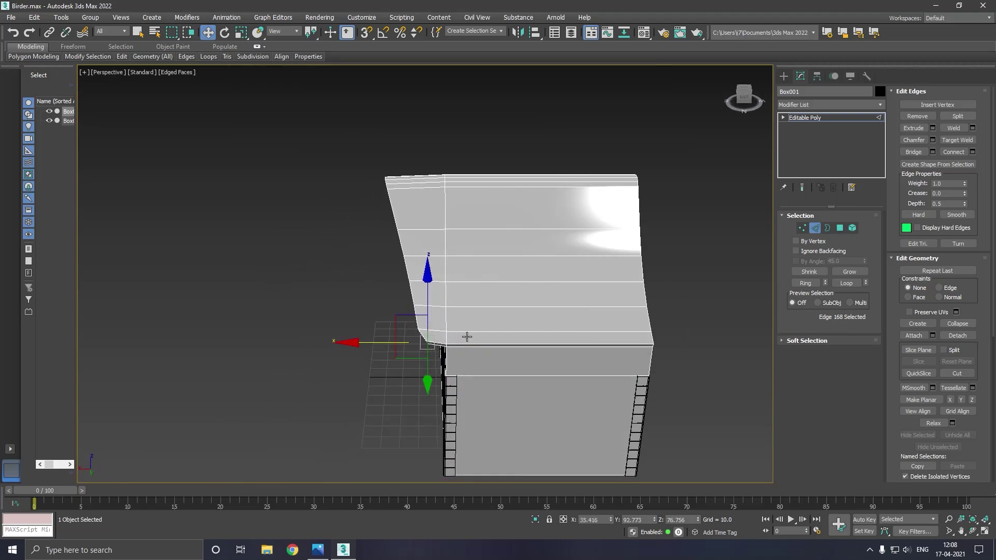
mouse_move(554, 340)
middle_mouse_down("alt")
mouse_move(525, 318)
mouse_move(447, 300)
mouse_move(492, 298)
middle_mouse_up("alt")
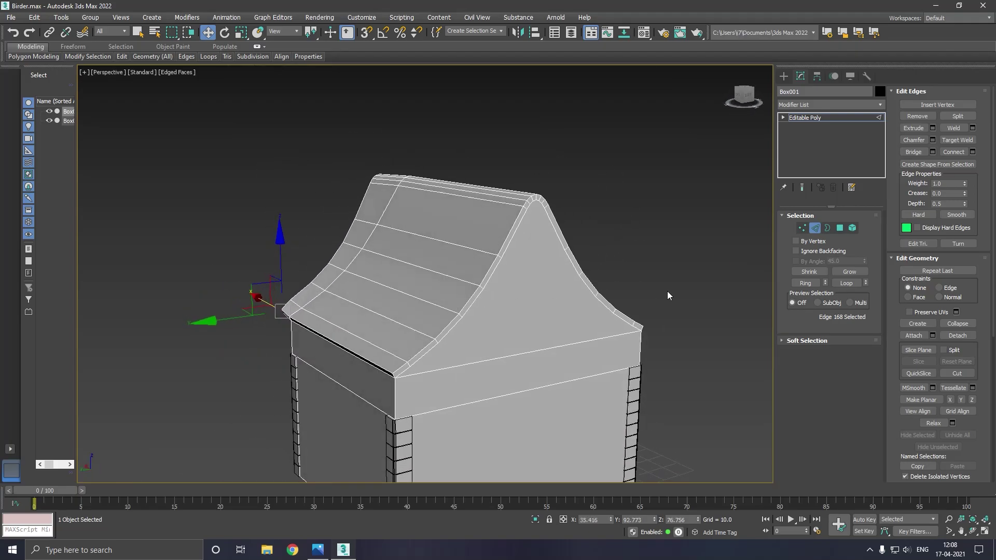
left_click(839, 228)
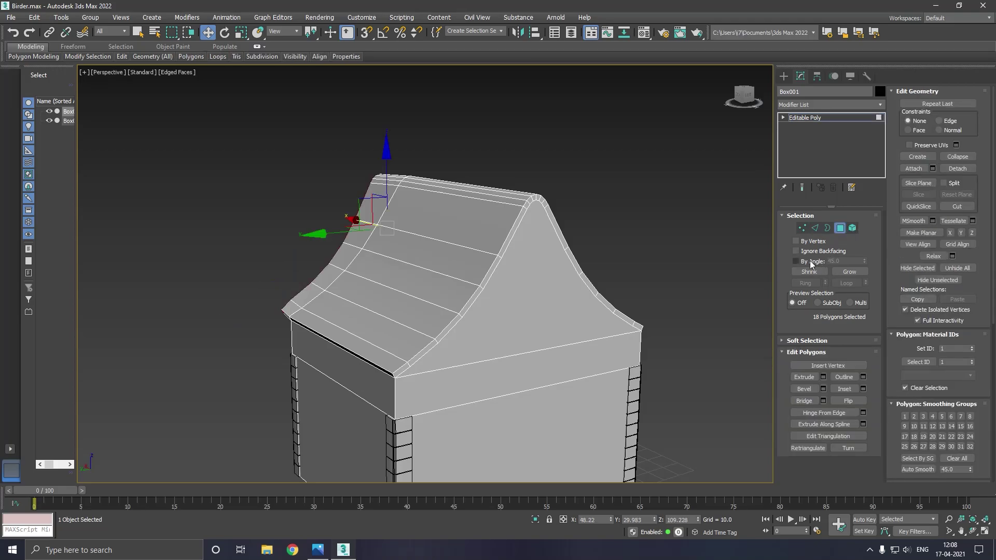
Select the other gable's roof-edge polygons by angle, deselecting the wall, trim and gable-end faces
left_click(796, 262)
left_click(407, 374)
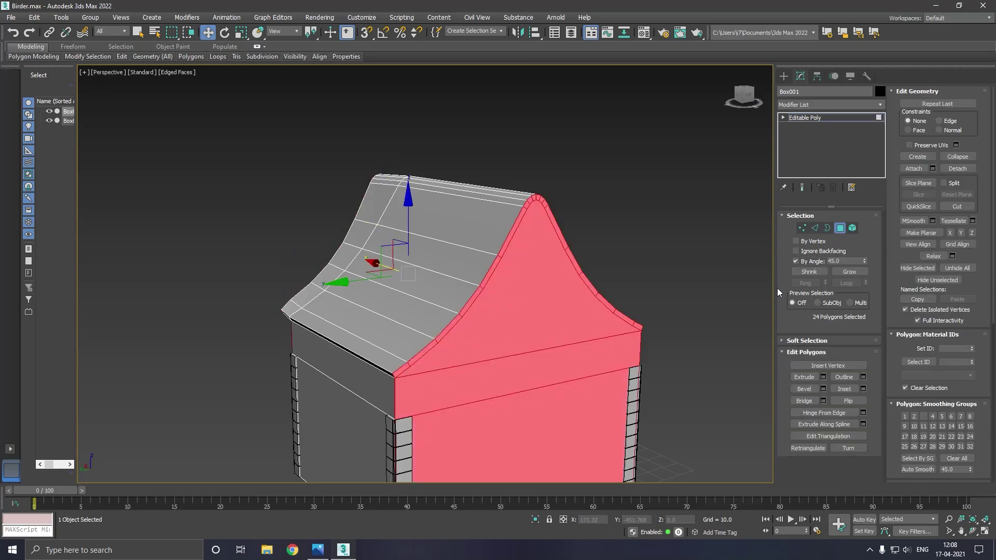
left_click(796, 261)
left_click(549, 403, "alt")
left_click(534, 372, "alt")
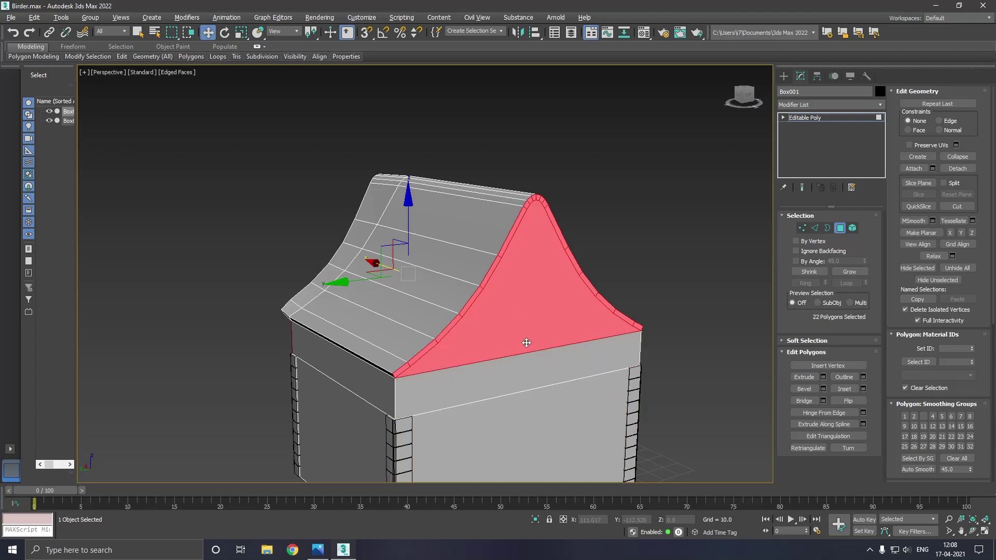
left_click(524, 340, "alt")
mouse_move(520, 314)
middle_mouse_down("alt")
mouse_move(413, 313)
mouse_move(434, 318)
middle_mouse_up("alt")
left_click(521, 369, "alt")
left_click(515, 335, "alt")
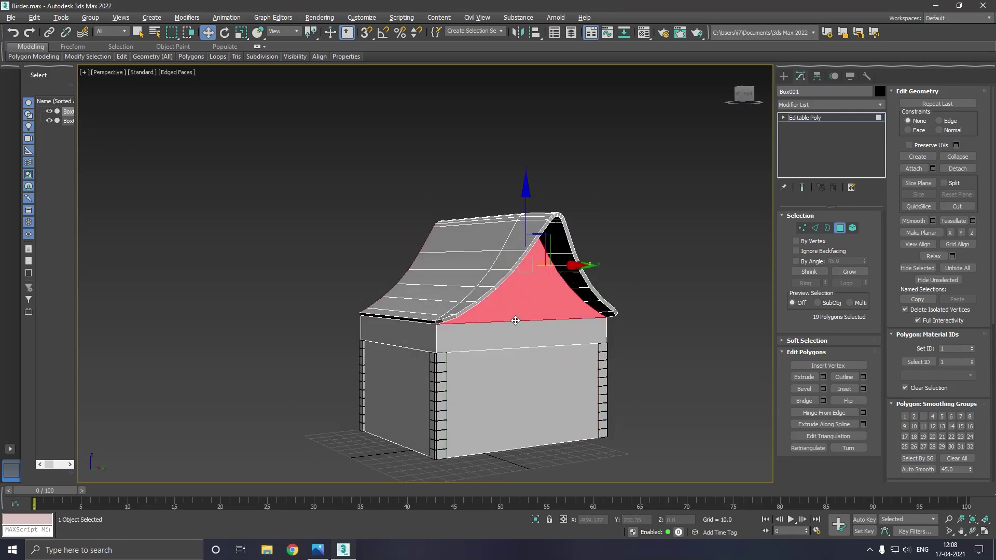
left_click(514, 311, "alt")
mouse_move(653, 337)
middle_mouse_down("alt")
mouse_move(540, 316)
mouse_move(455, 342)
mouse_move(438, 315)
middle_mouse_up("alt")
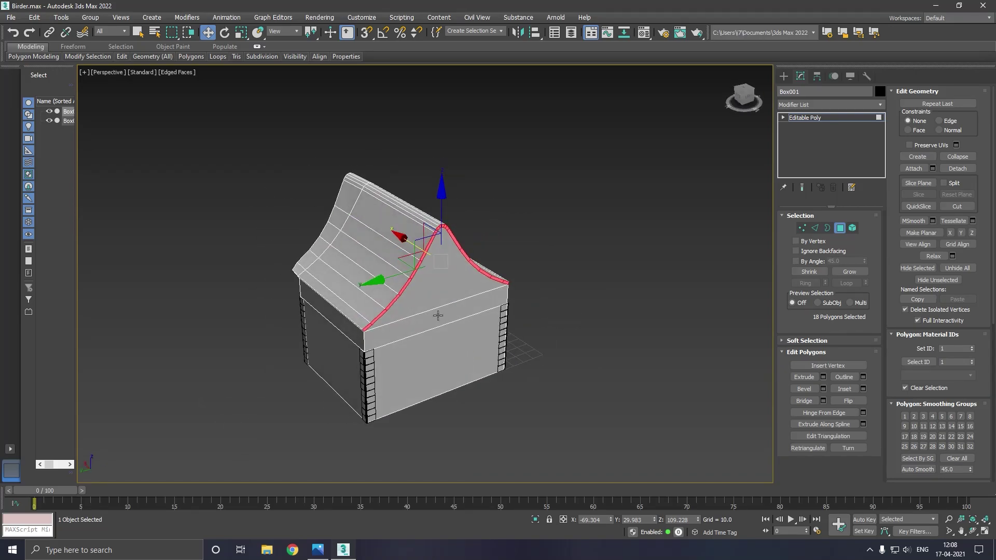
scroll(468, 310, "up", 3)
Extrude the selected roof-edge polygons outward by about 24.849
left_click(823, 377)
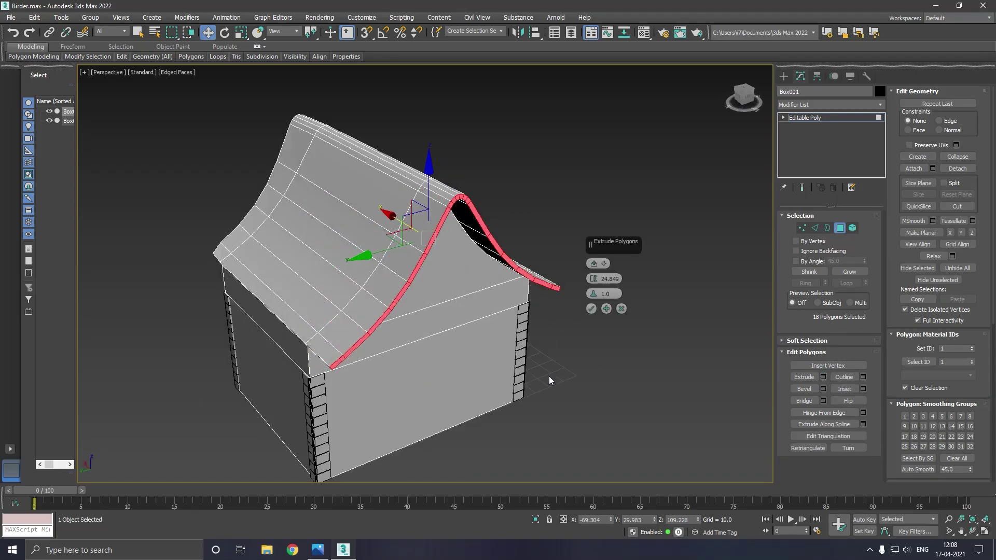
left_click(590, 310)
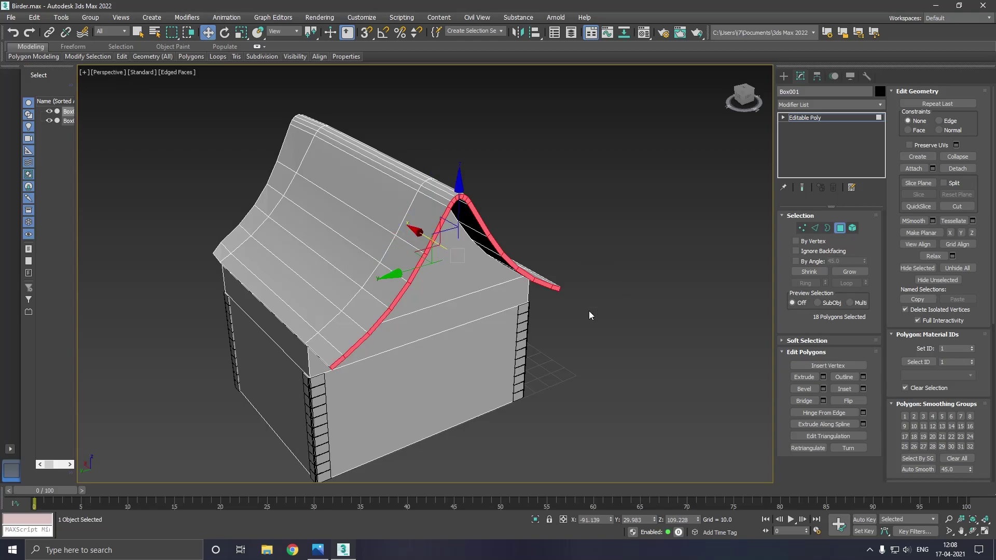
middle_click_drag(594, 356, 637, 373)
right_click(658, 393)
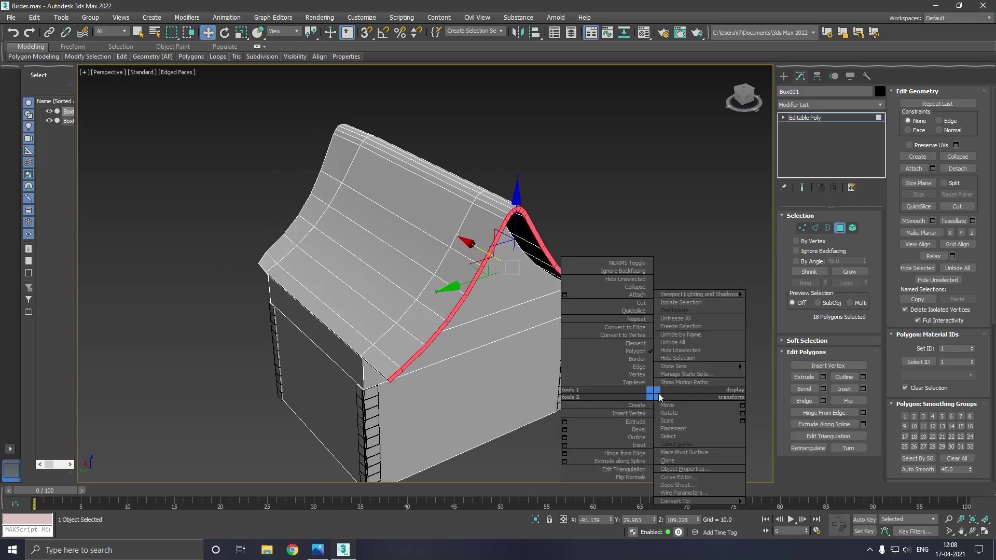
left_click(543, 394)
middle_click_drag(529, 416, 548, 397, "alt")
Rotate the extruded roof-end polygons about -17° on Y to tilt them outward
key("e")
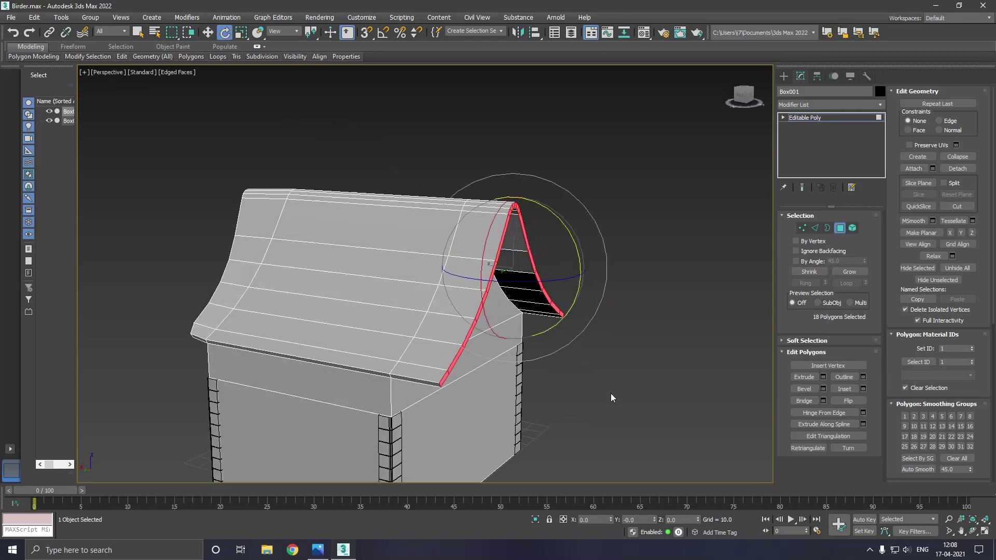
left_click_drag(552, 214, 567, 224)
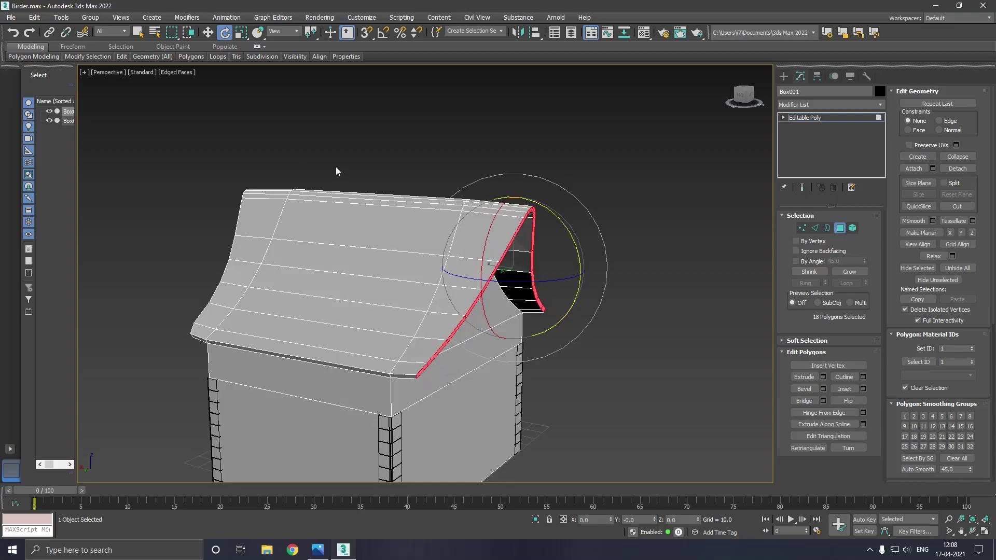
key("w")
left_click(815, 229)
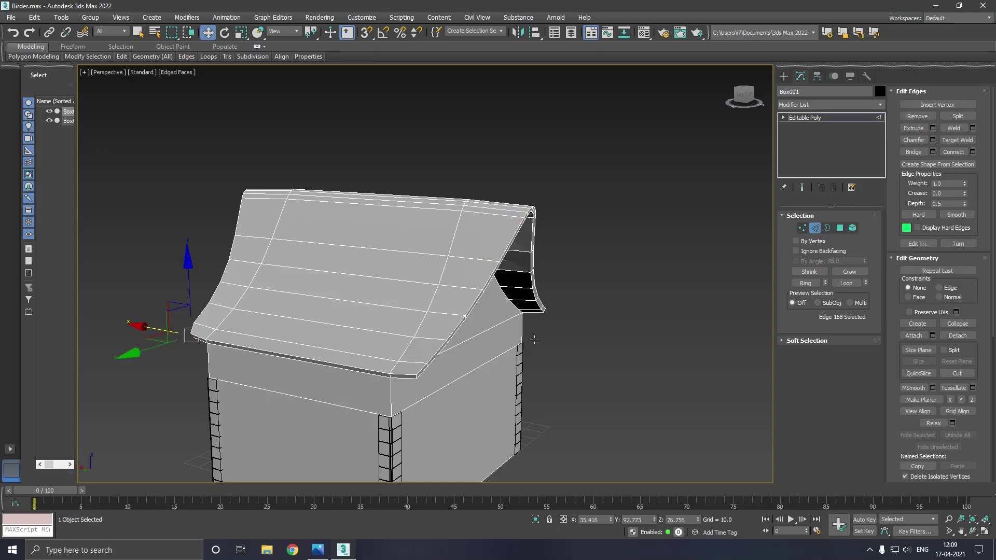
scroll(427, 385, "up", 3)
left_click(422, 383)
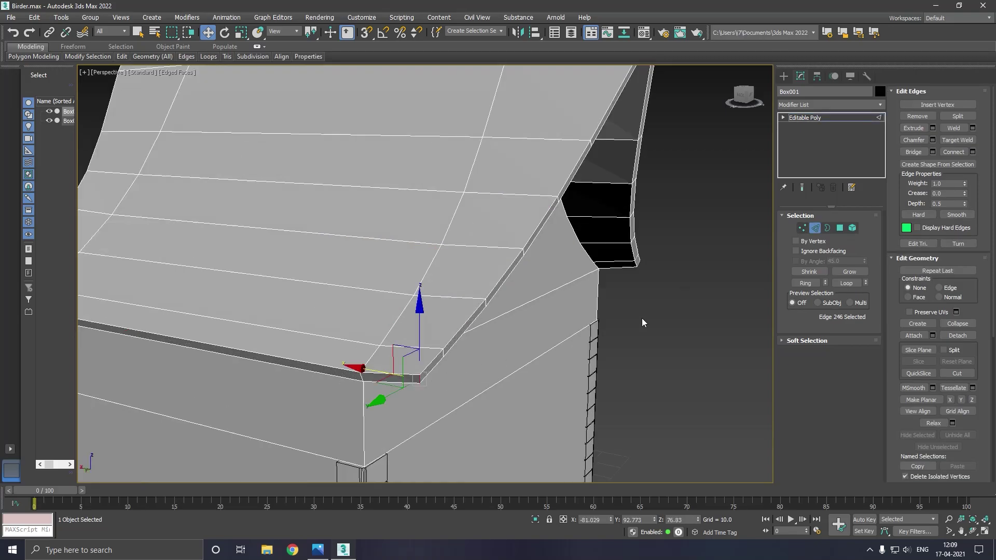
scroll(634, 303, "down", 5)
mouse_move(614, 306)
middle_mouse_down("alt")
mouse_move(356, 257)
mouse_move(482, 300)
middle_mouse_up("alt")
scroll(520, 310, "up", 2)
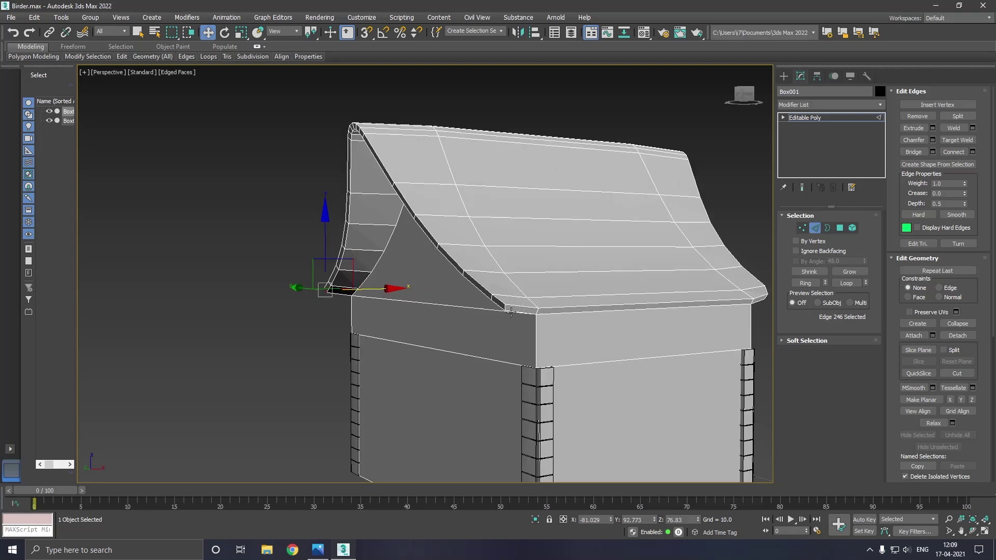
scroll(510, 312, "up", 3)
left_click(510, 311)
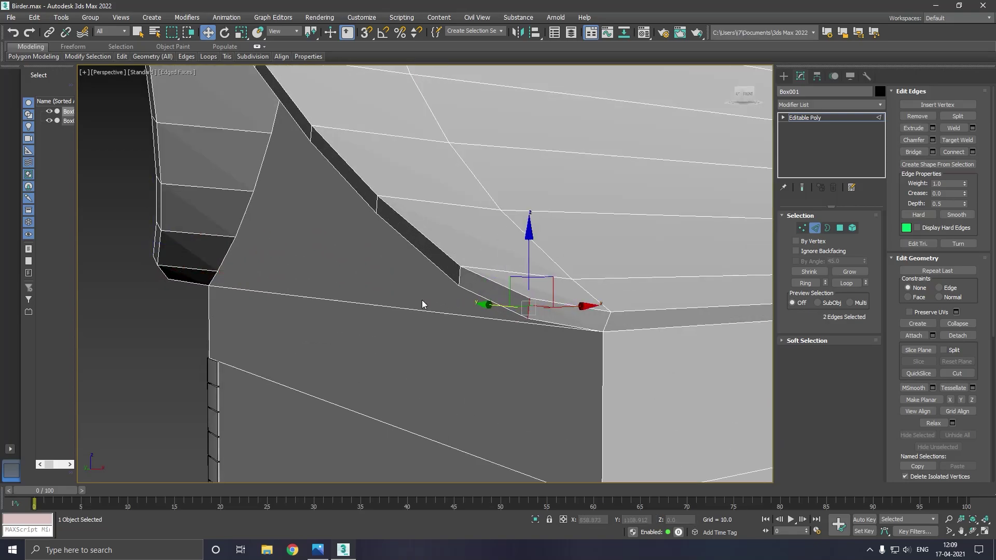
scroll(422, 305, "down", 5)
scroll(415, 311, "down", 3)
mouse_move(405, 306)
middle_mouse_down("alt")
mouse_move(409, 321)
mouse_move(387, 325)
middle_mouse_up("alt")
scroll(408, 321, "down", 3)
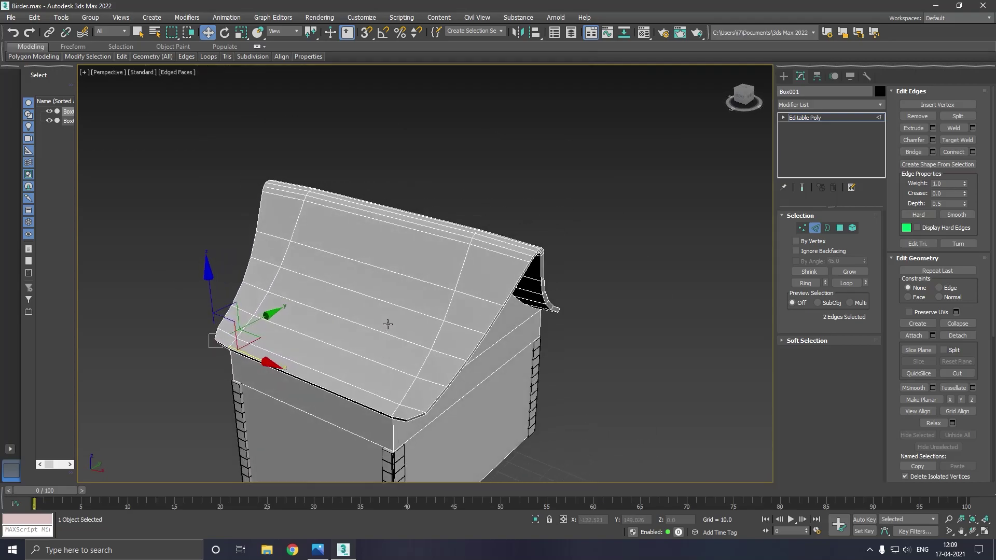
scroll(419, 256, "down", 1)
mouse_move(431, 281)
middle_mouse_down("alt")
mouse_move(391, 251)
mouse_move(393, 260)
middle_mouse_up("alt")
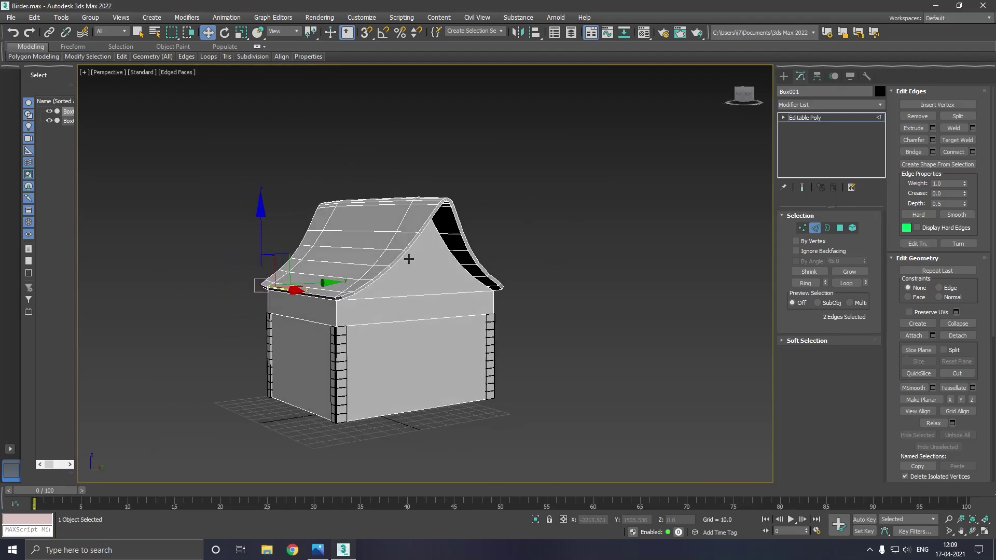
left_click(816, 119)
scroll(342, 325, "up", 2)
Add a SwiftLoop edge loop around the walls just below the eaves and select the front band polygon
scroll(340, 326, "up", 4)
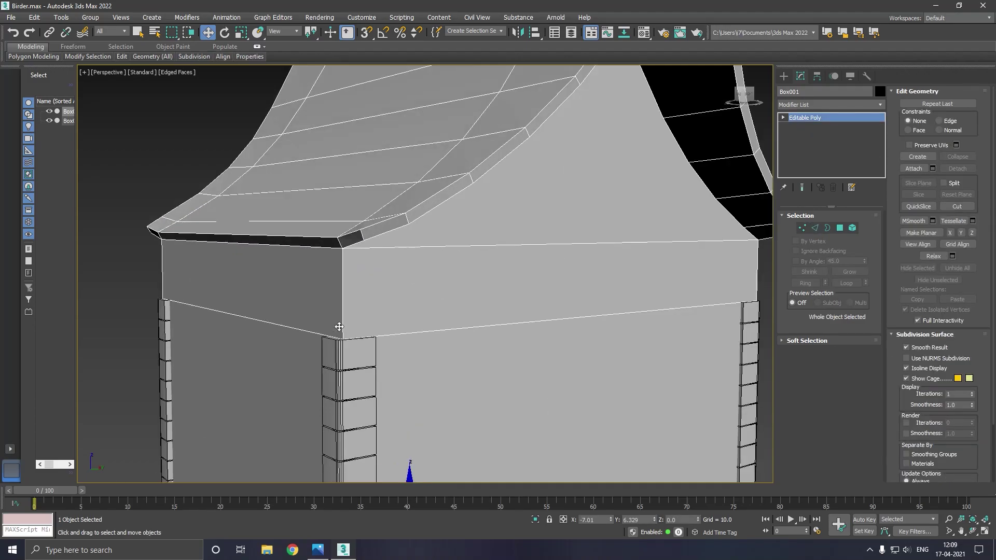
left_click(125, 57)
left_click(206, 82)
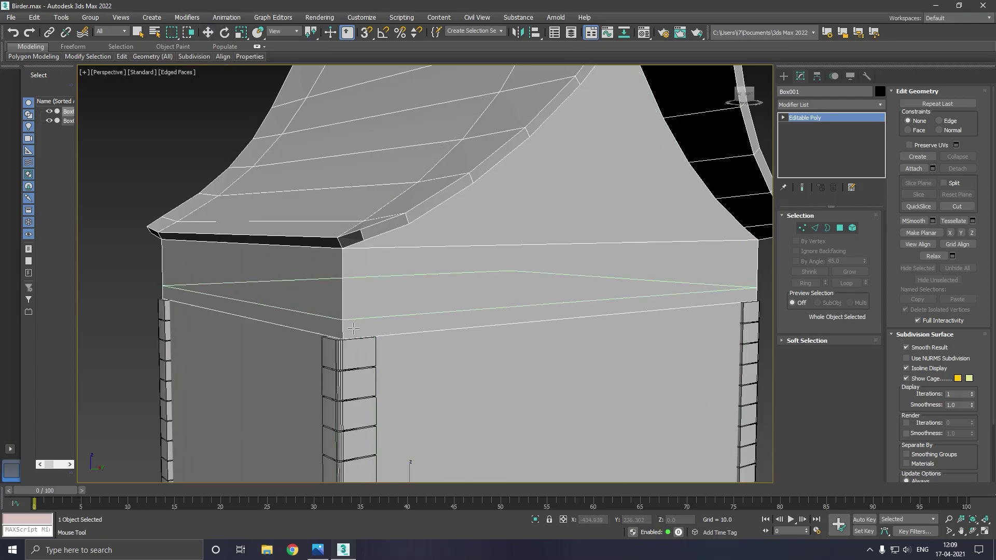
left_click(353, 328)
right_click(345, 324)
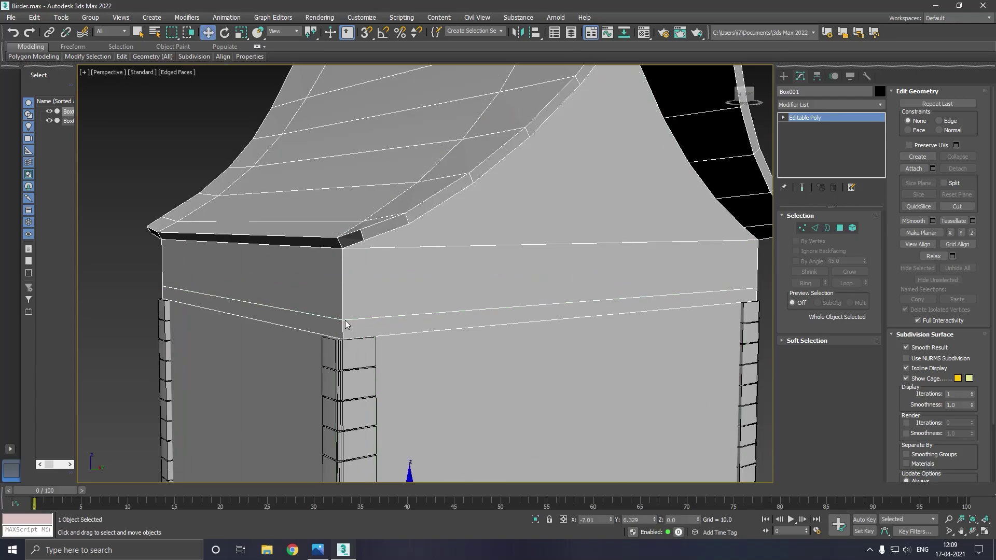
left_click(837, 228)
left_click(433, 332)
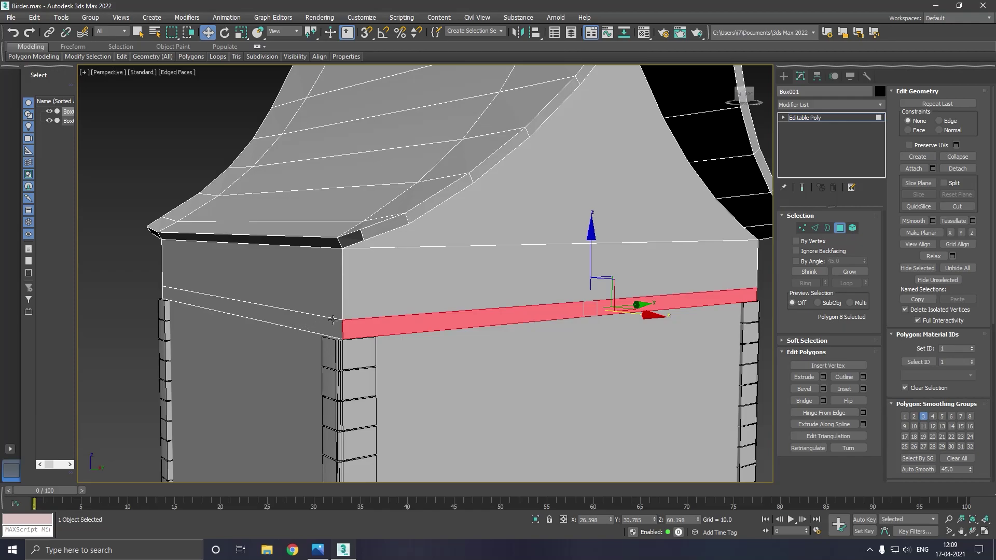
Add the band polygons on the other sides, selecting all four wall-band faces
scroll(397, 294, "down", 2)
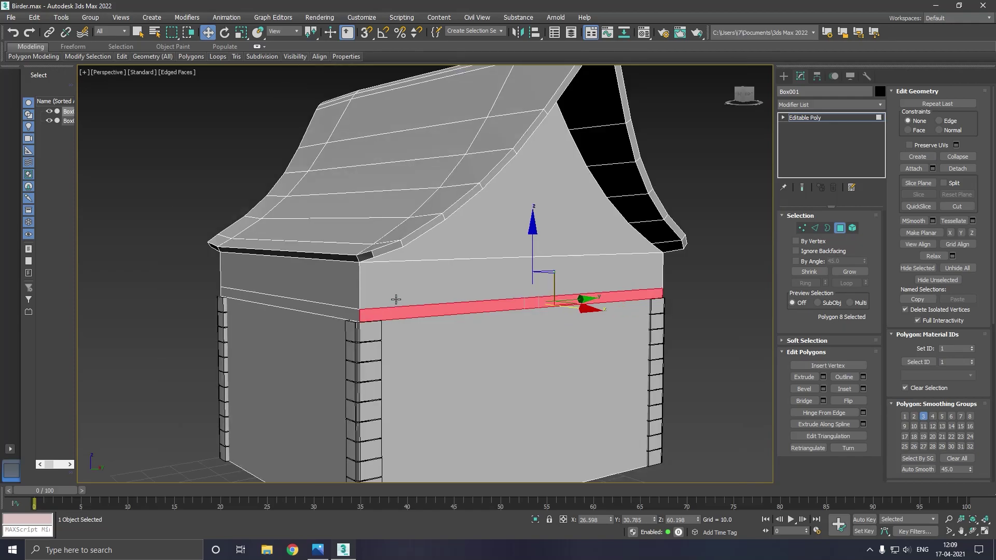
left_click(334, 318)
scroll(335, 317, "up", 3)
mouse_move(335, 318)
middle_mouse_down("alt")
mouse_move(433, 321)
mouse_move(438, 356)
mouse_move(306, 359)
mouse_move(448, 410)
middle_mouse_up("alt")
left_click(421, 392, "ctrl")
scroll(443, 346, "down", 3)
scroll(438, 355, "up", 2)
left_click(533, 380, "ctrl")
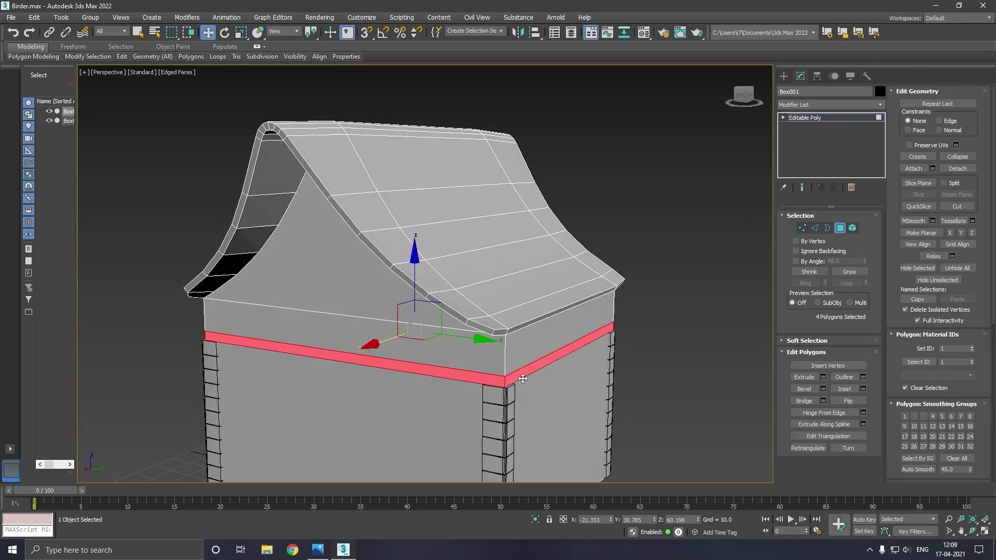
scroll(522, 378, "down", 3)
mouse_move(523, 379)
middle_mouse_down("alt")
mouse_move(354, 325)
mouse_move(332, 341)
middle_mouse_up("alt")
scroll(369, 336, "up", 5)
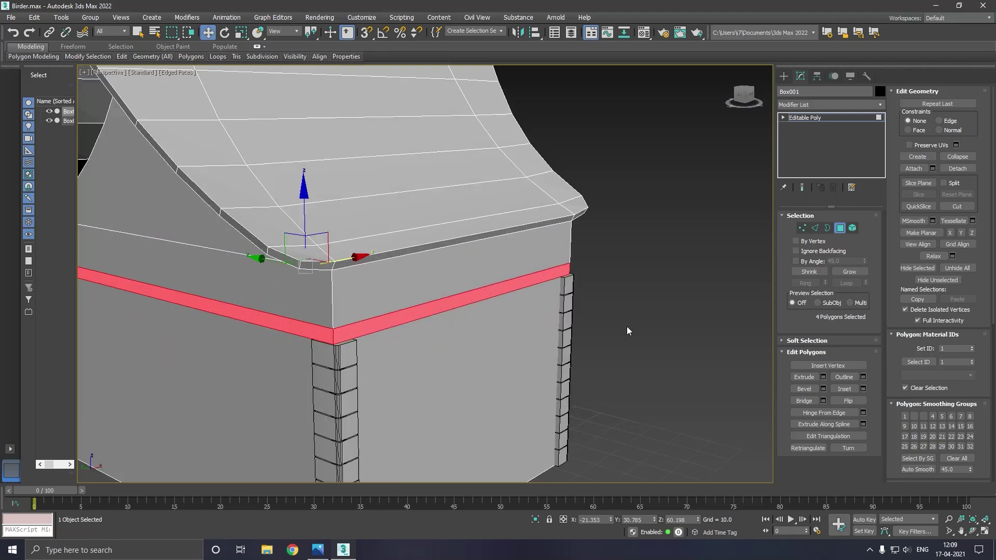
Extrude the four band polygons by about 2.8 into a thin trim ledge
left_click(823, 377)
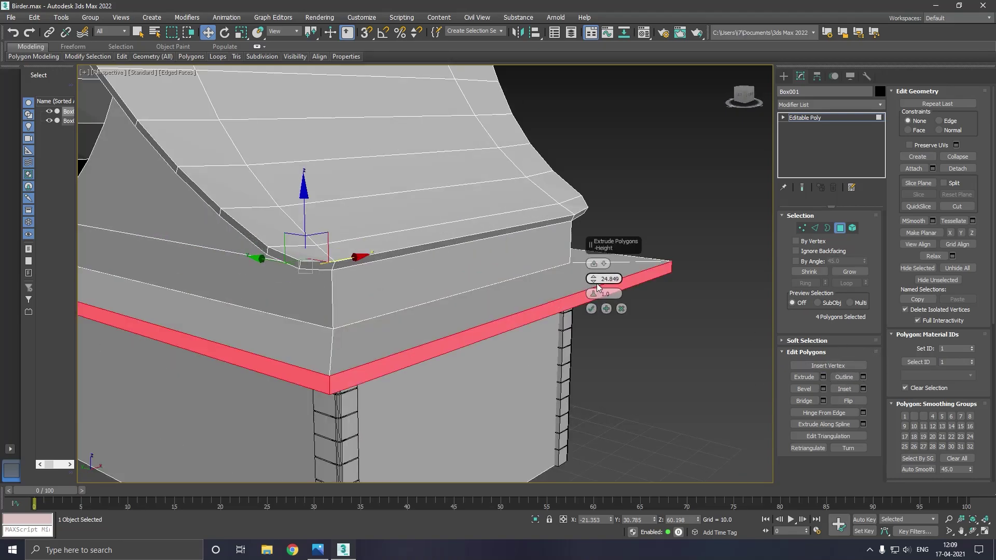
left_click_drag(595, 284, 601, 364)
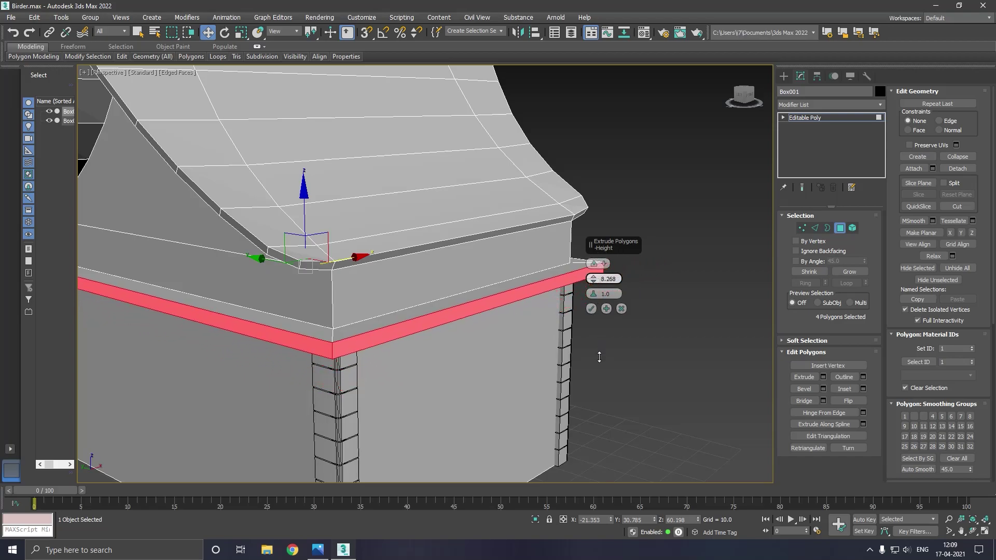
mouse_move(532, 351)
middle_mouse_down("alt")
mouse_move(482, 328)
mouse_move(531, 334)
mouse_move(404, 185)
middle_mouse_up("alt")
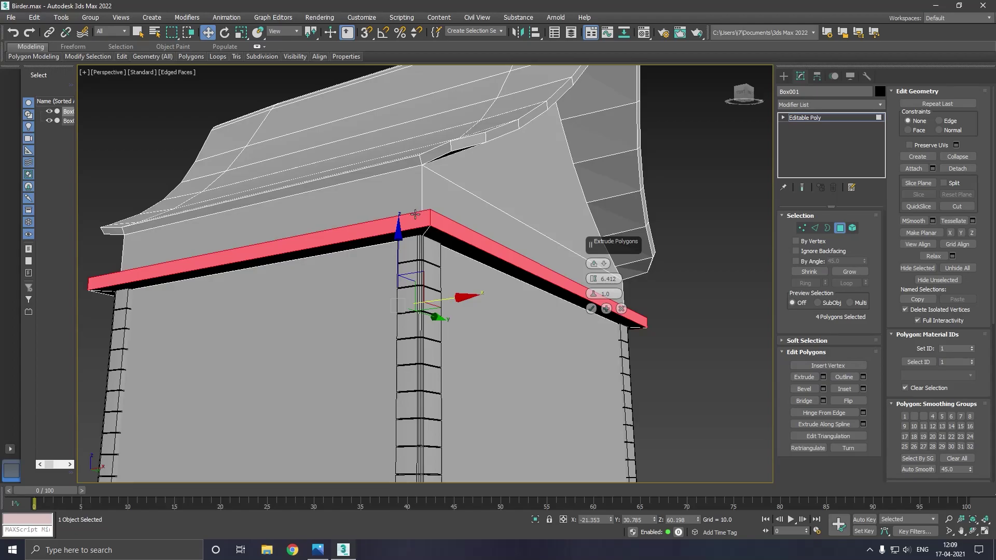
scroll(415, 214, "up", 3)
left_click_drag(593, 280, 598, 302)
left_click(592, 308)
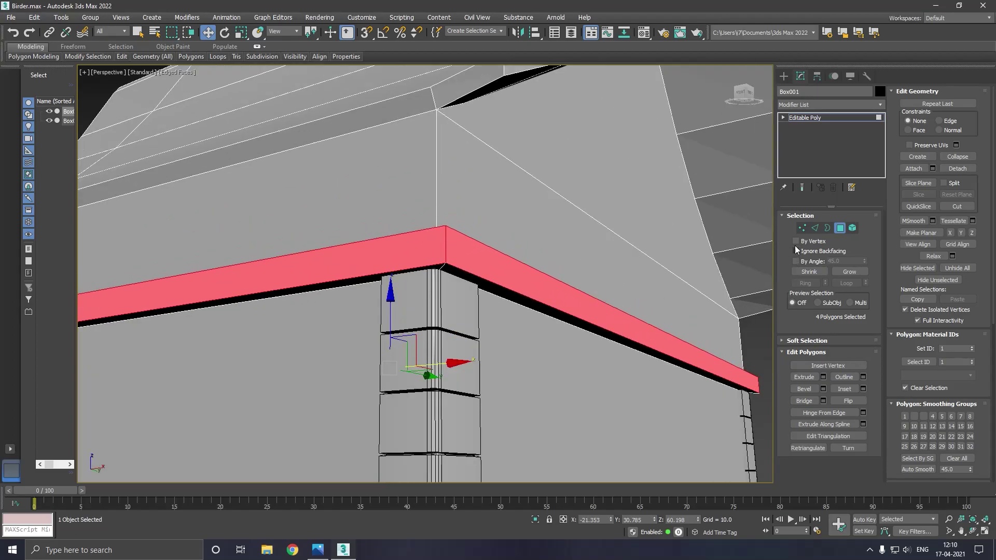
Add an edge loop along the eave in Edge mode and scale it outward
left_click(814, 228)
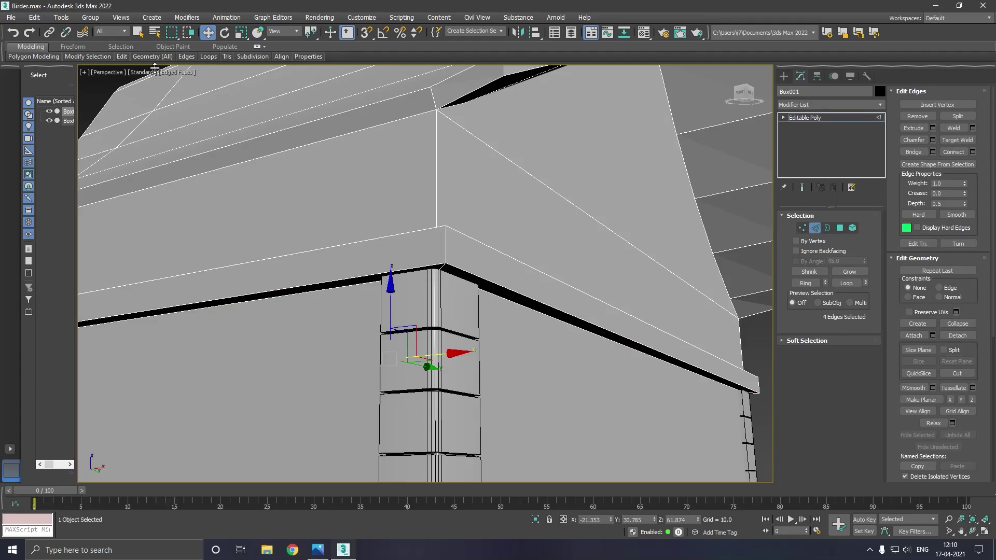
left_click(206, 82)
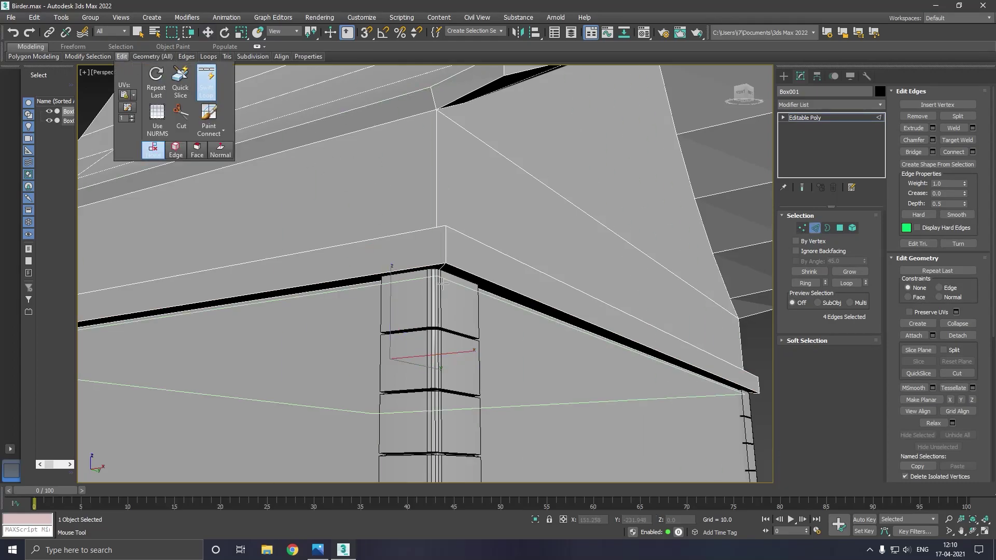
left_click(445, 248)
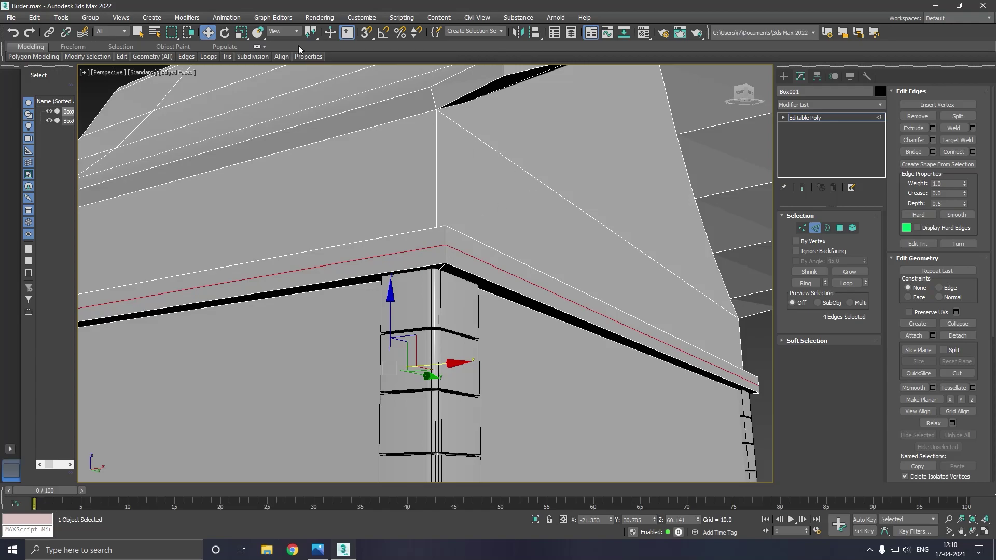
left_click(241, 32)
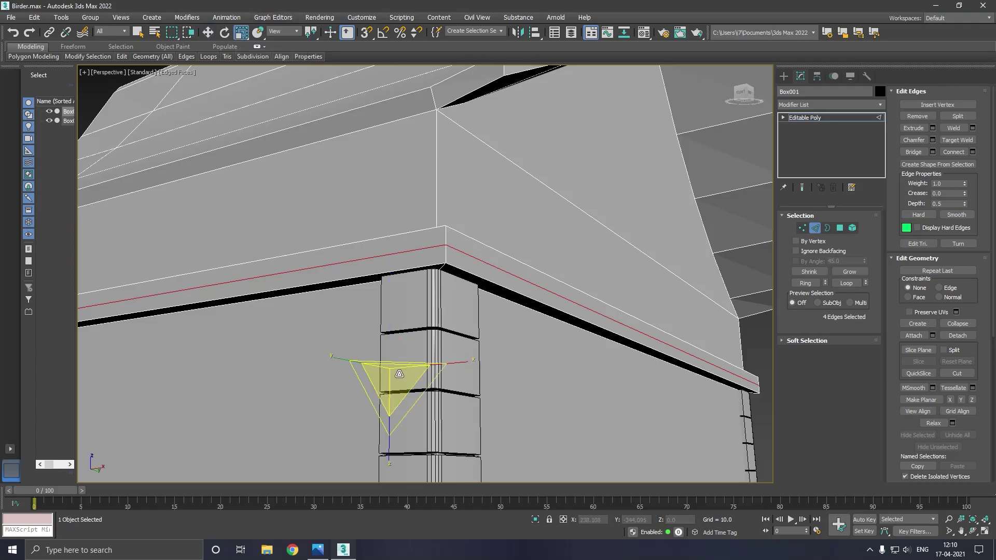
left_click_drag(399, 373, 398, 372)
mouse_move(346, 282)
middle_mouse_down("alt")
mouse_move(455, 303)
mouse_move(402, 316)
mouse_move(367, 309)
middle_mouse_up("alt")
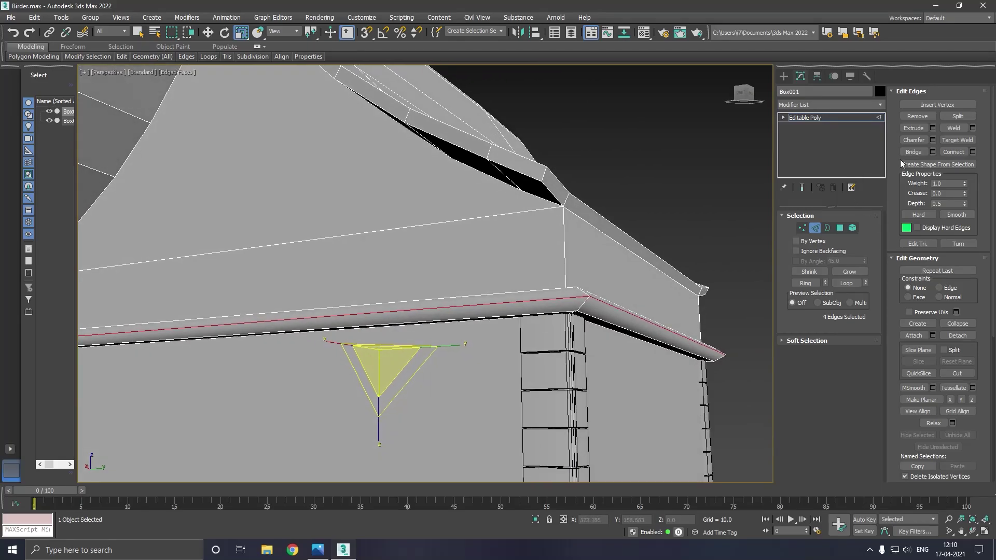
Chamfer the ledge's four outer edges with 3 segments at about 9.032
left_click(932, 140)
middle_click_drag(757, 207, 646, 220, "alt")
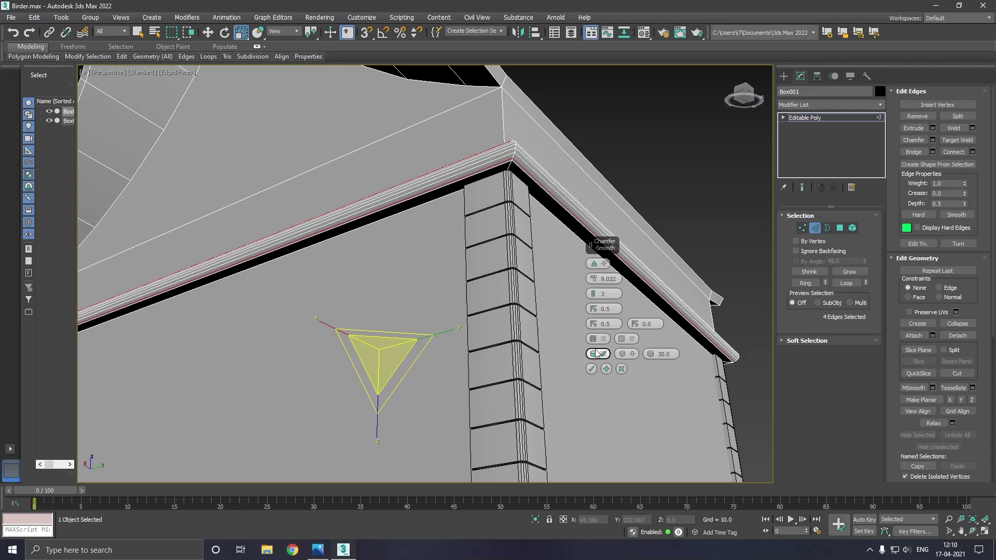
left_click(591, 368)
left_click(207, 32)
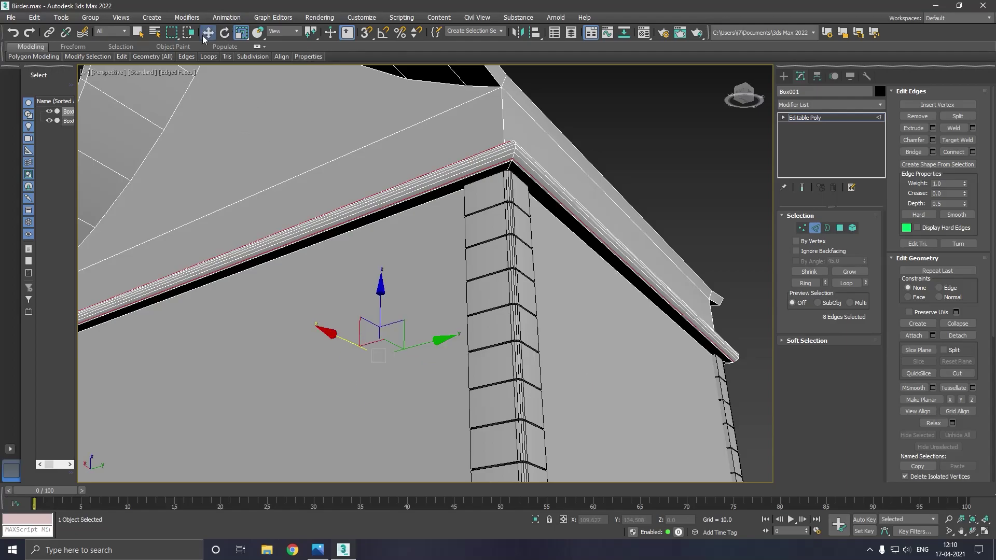
scroll(311, 161, "down", 5)
middle_click_drag(384, 162, 259, 217, "alt")
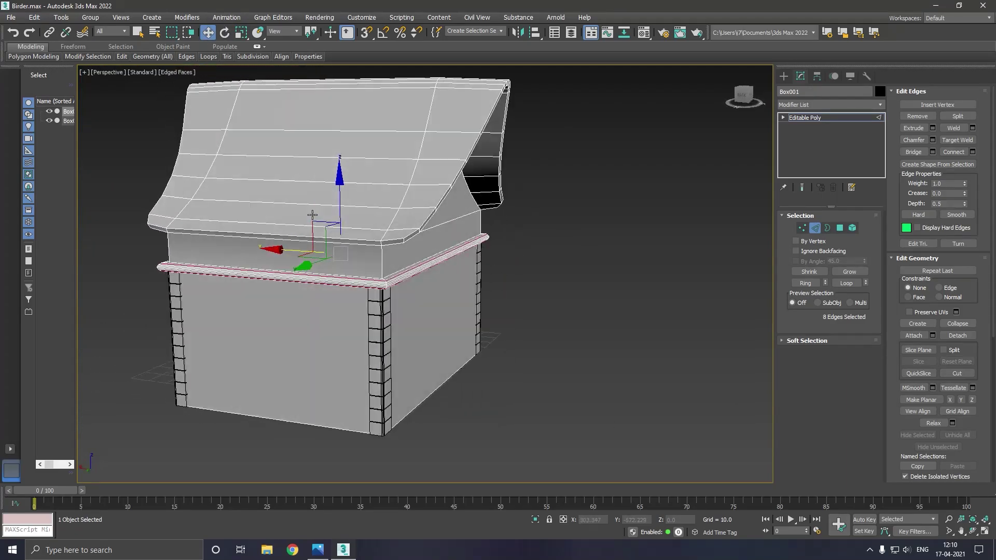
Exit edge editing, clear the selection, and zoom into the Left view
left_click(825, 117)
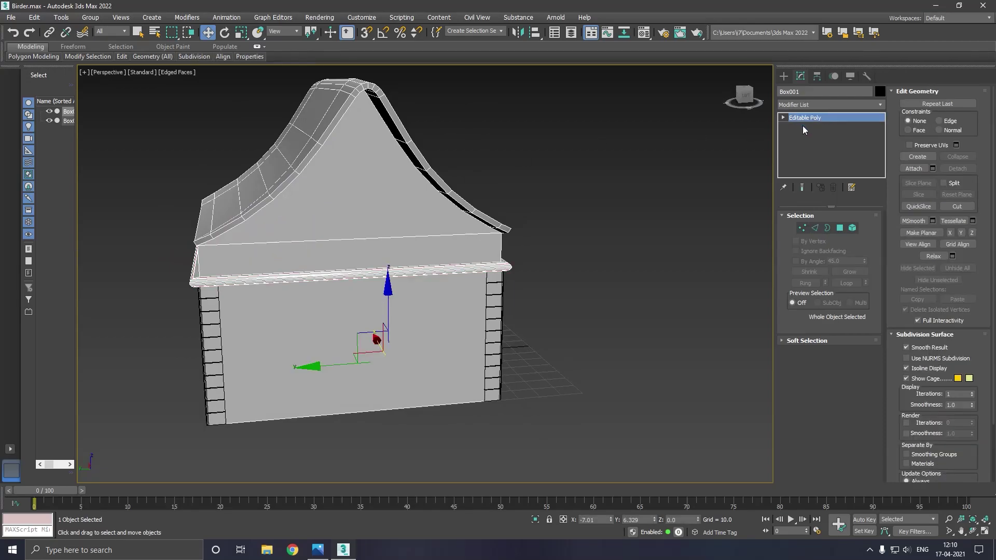
middle_click_drag(611, 182, 637, 208, "alt")
left_click(636, 207)
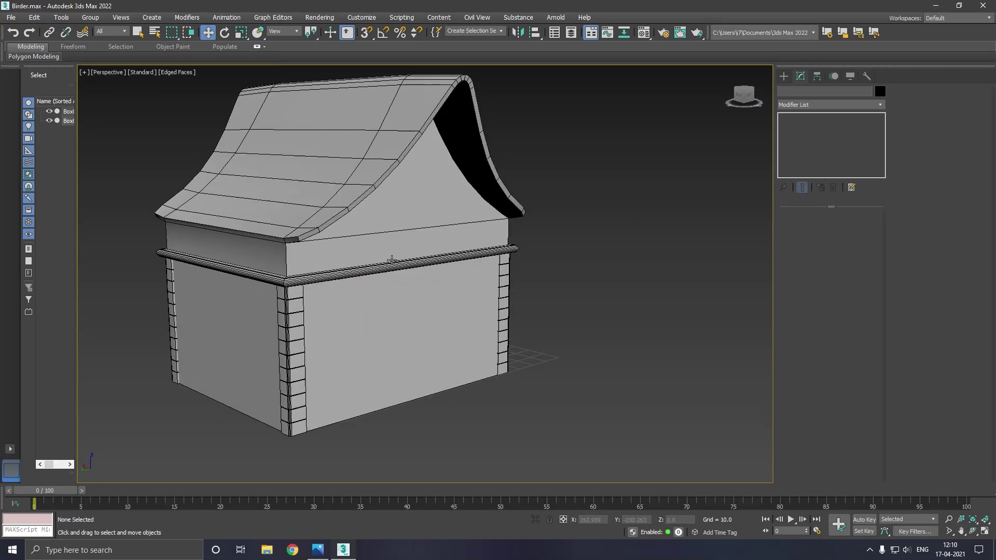
scroll(336, 267, "up", 4)
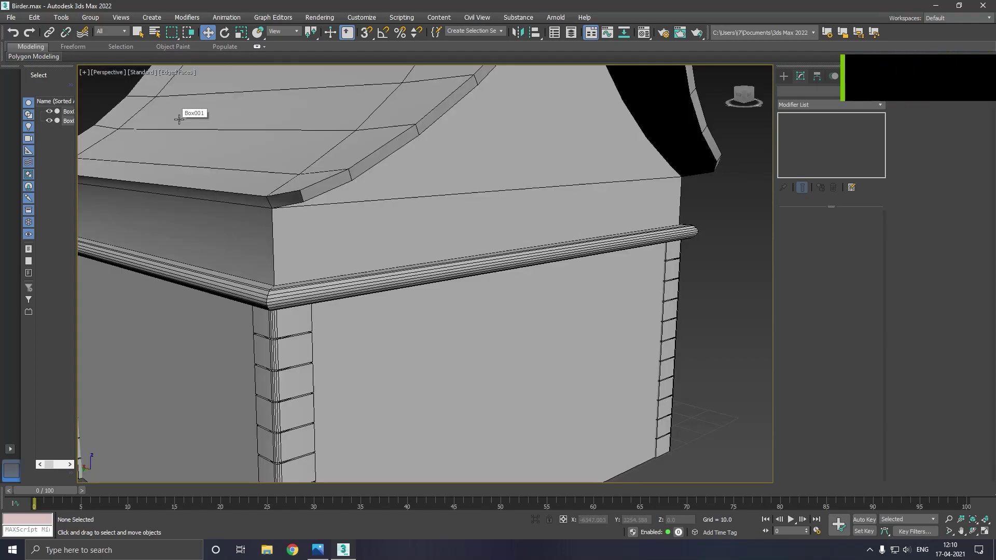
key("f")
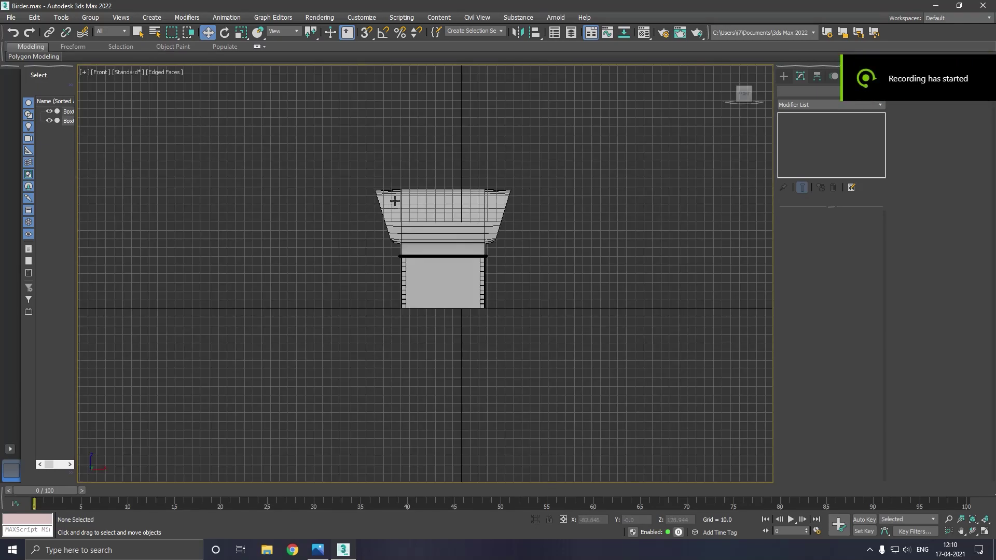
key("l")
scroll(301, 319, "up", 3)
scroll(301, 318, "up", 2)
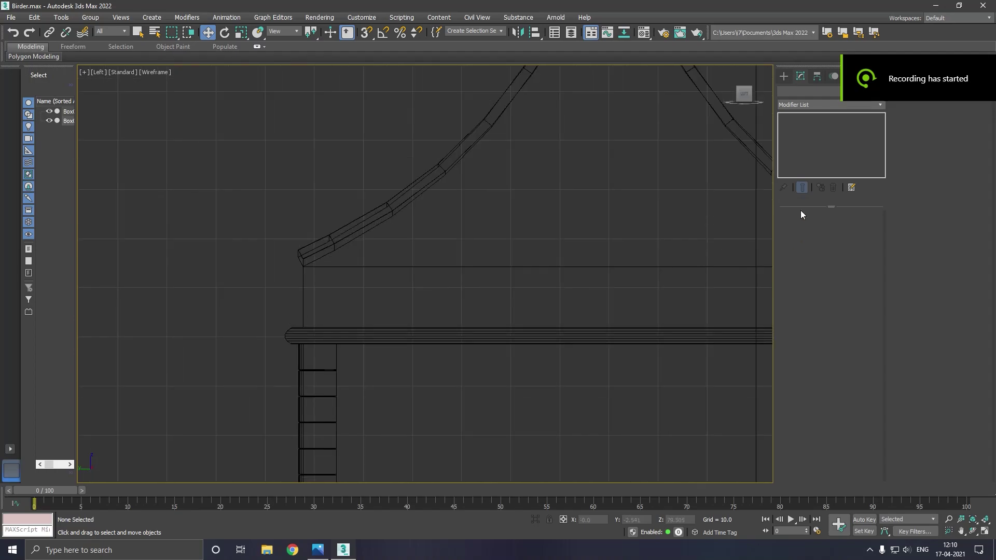
Draw a narrow Standard Primitives box between the trim band and the roof eave
left_click(783, 77)
left_click(803, 145)
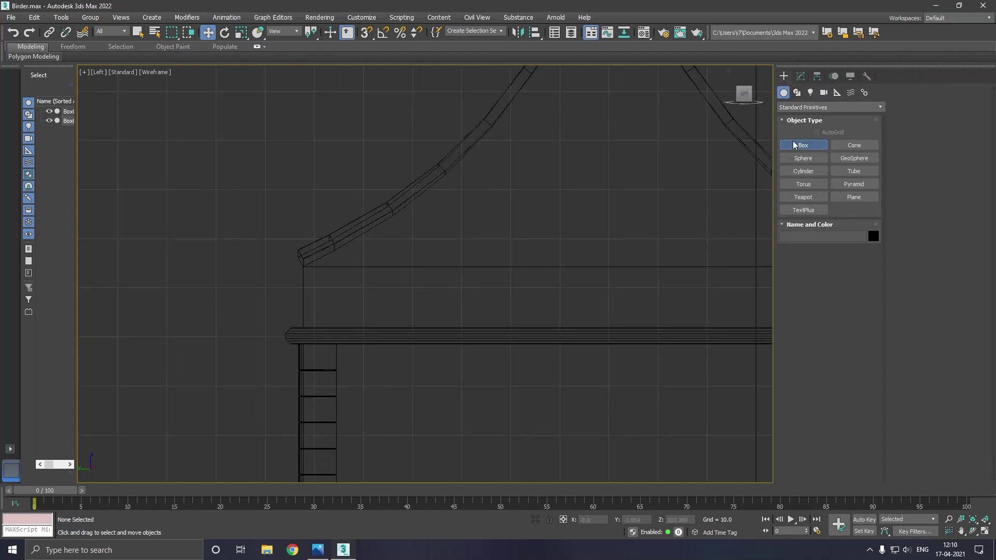
scroll(336, 310, "up", 3)
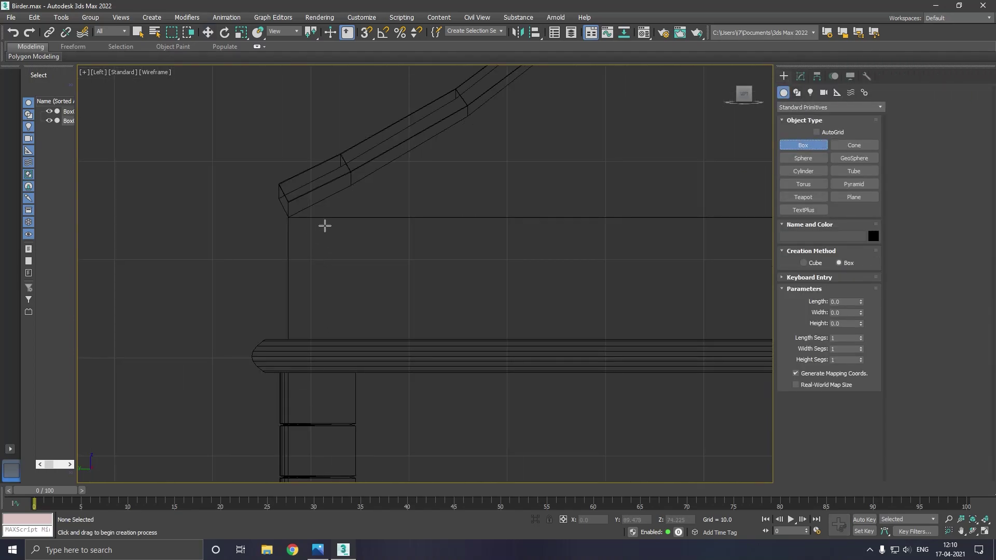
left_click_drag(316, 216, 354, 347)
Finish Box003, return to Perspective, and move it to the gable wall's left corner
right_click(353, 342)
key("p")
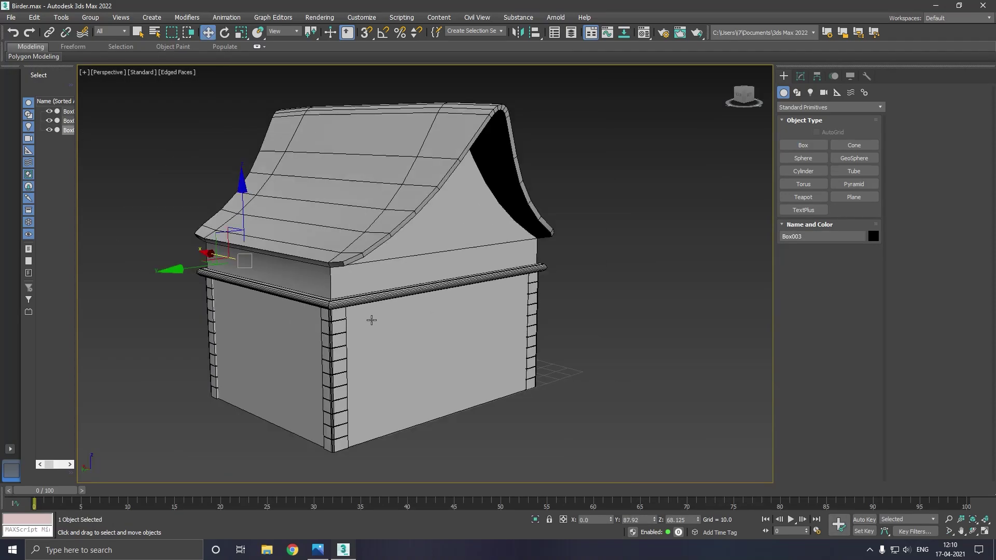
middle_click_drag(371, 320, 368, 318, "alt")
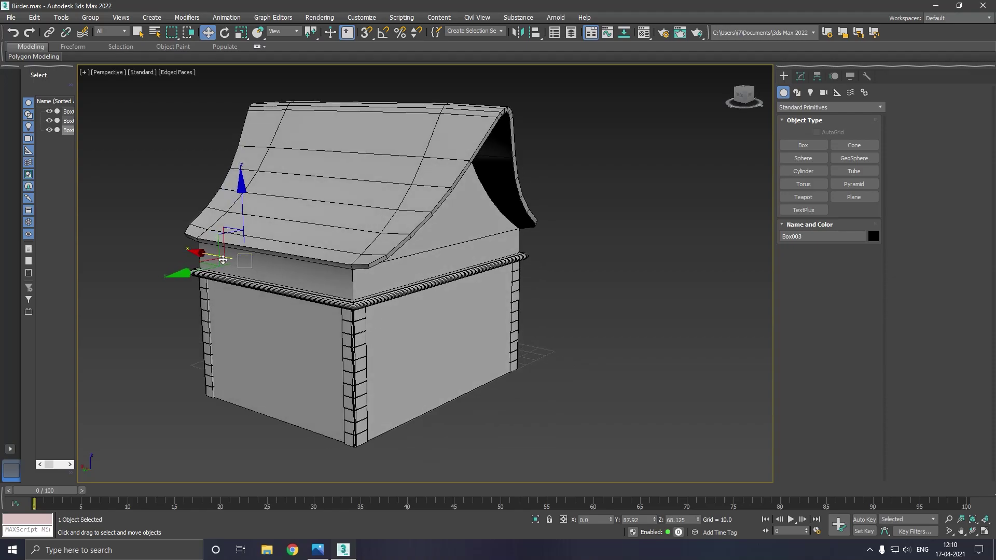
left_click_drag(215, 258, 350, 275)
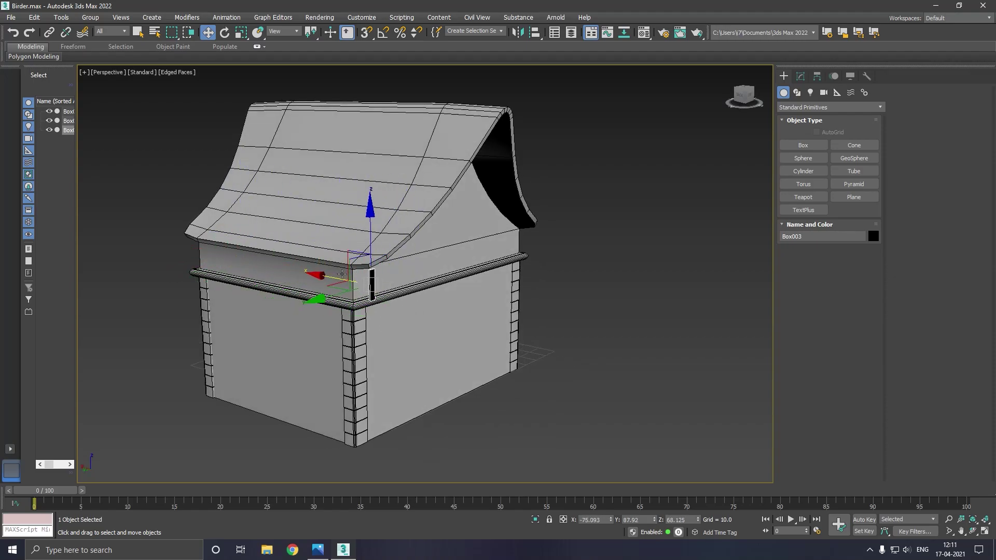
scroll(355, 280, "up", 3)
key("m")
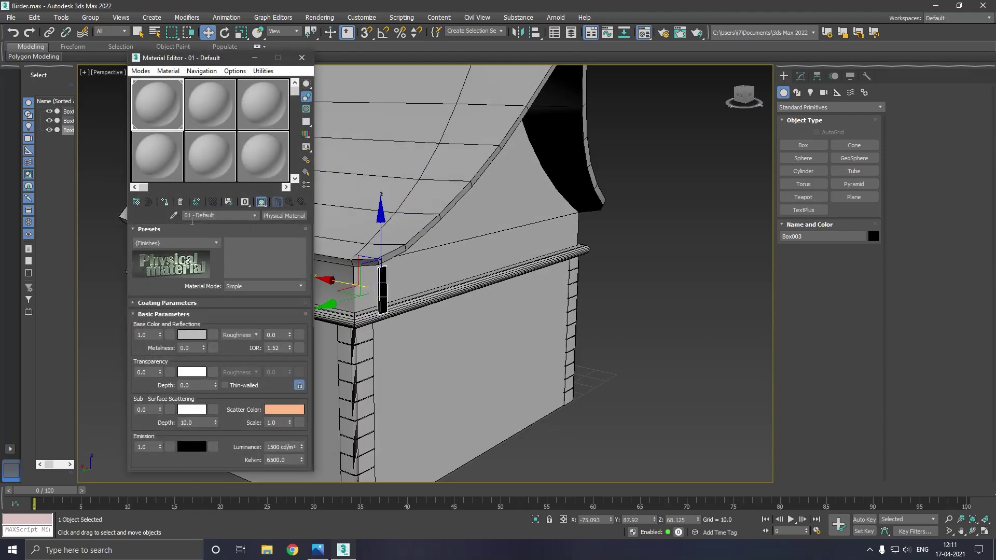
key("m")
scroll(377, 297, "up", 2)
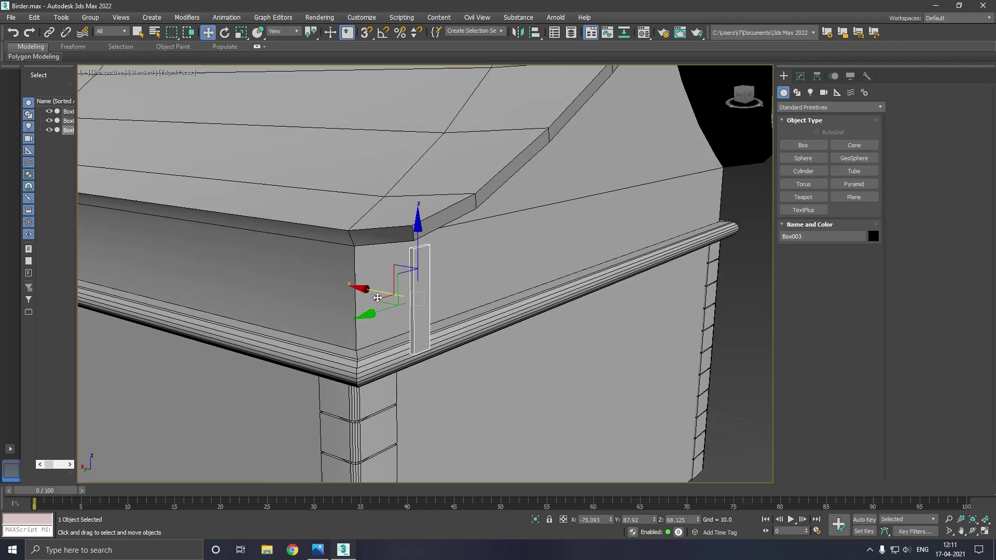
left_click_drag(379, 297, 342, 285)
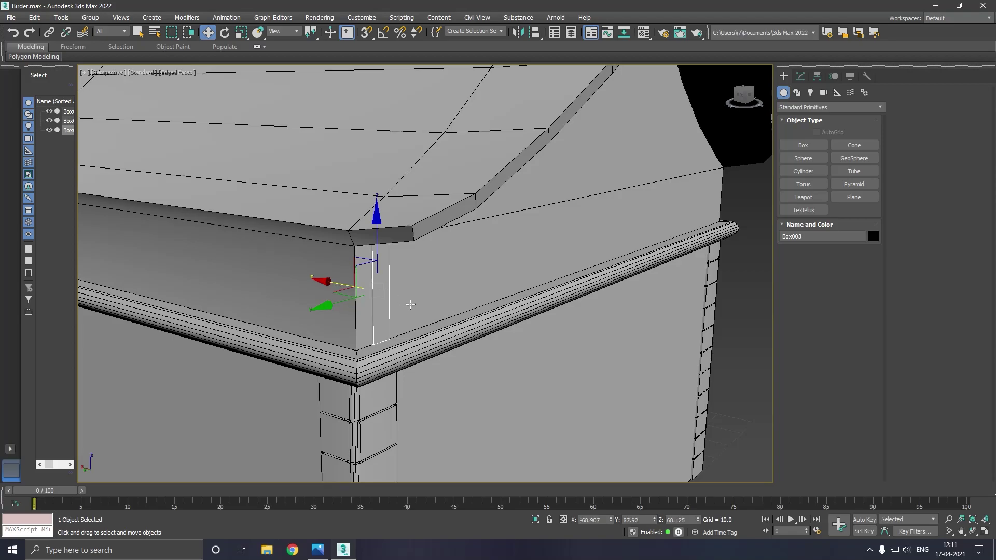
middle_click_drag(460, 314, 459, 260, "alt")
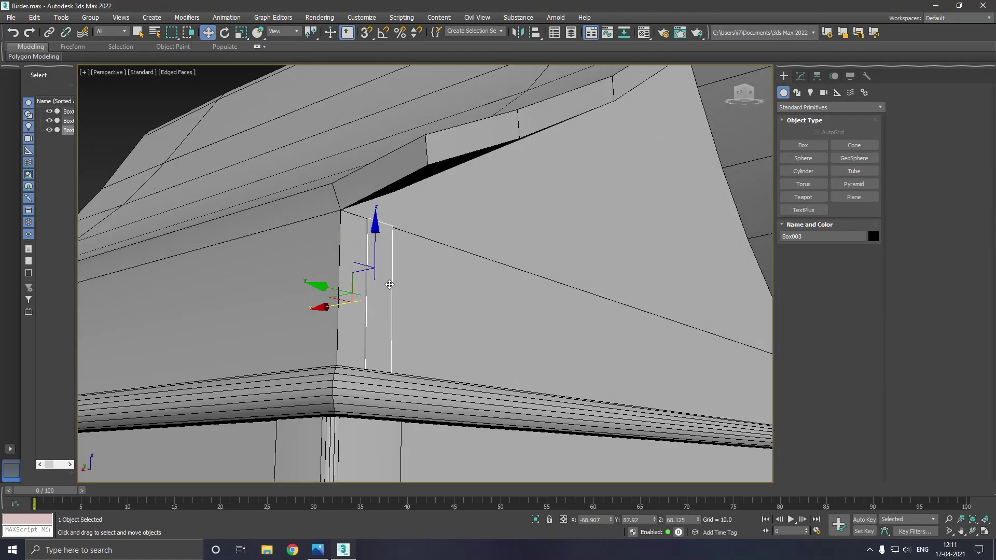
Set the post's Height to 1.107 and nudge it into place along the wall
left_click(800, 76)
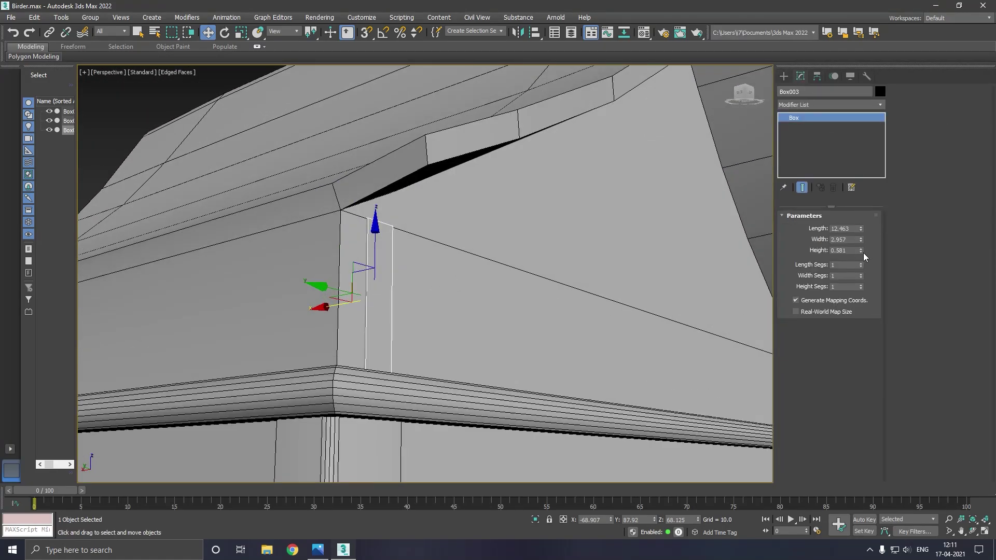
left_click_drag(860, 251, 850, 212)
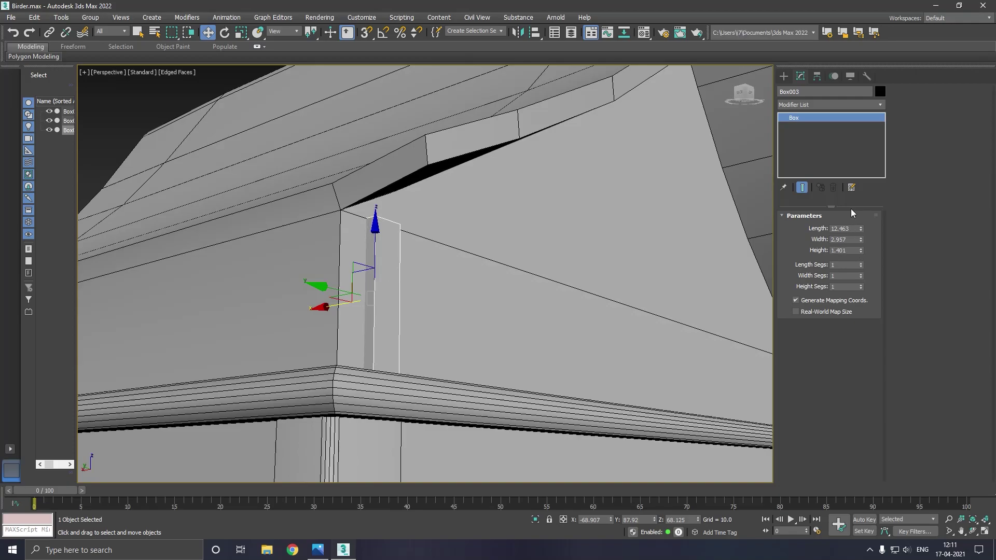
scroll(388, 282, "up", 3)
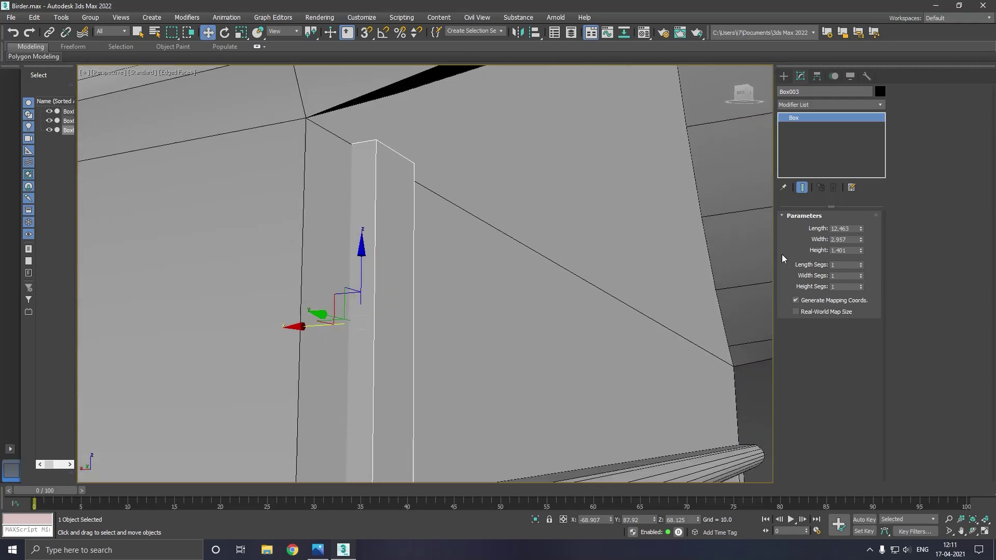
left_click_drag(859, 250, 860, 264)
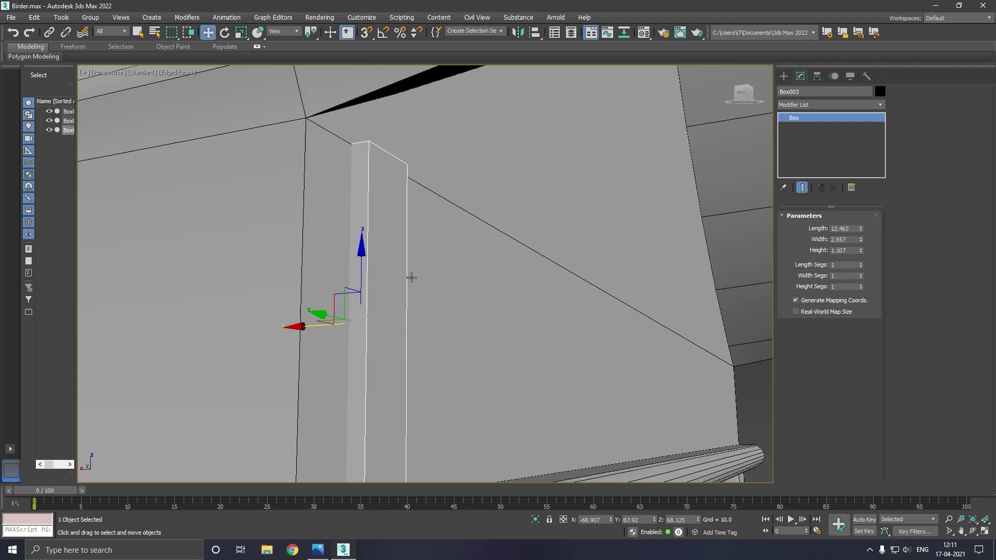
left_click_drag(306, 331, 307, 332)
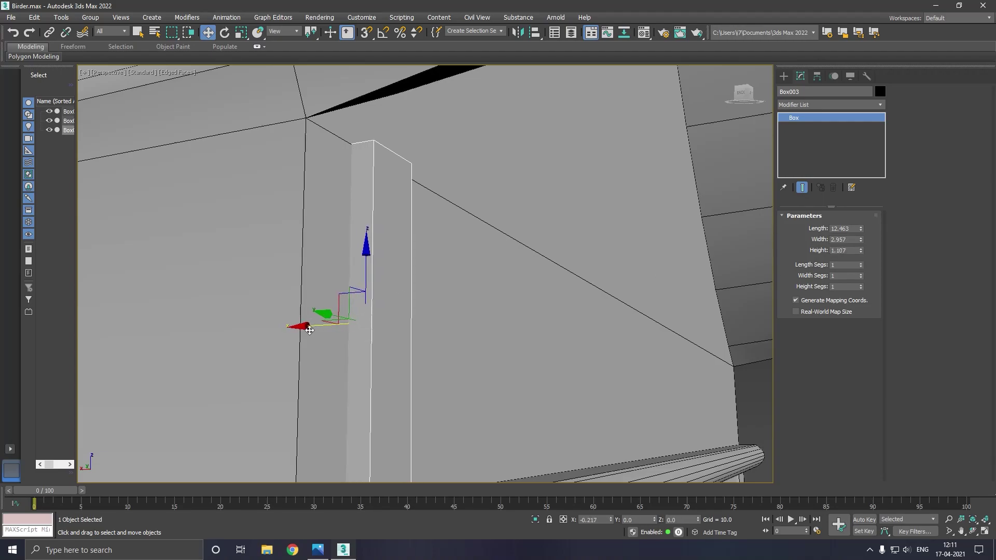
scroll(318, 281, "down", 3)
mouse_move(382, 285)
middle_mouse_down("alt")
mouse_move(330, 312)
mouse_move(378, 296)
mouse_move(329, 240)
mouse_move(236, 285)
middle_mouse_up("alt")
scroll(343, 242, "down", 3)
left_click_drag(235, 285, 284, 289, "shift")
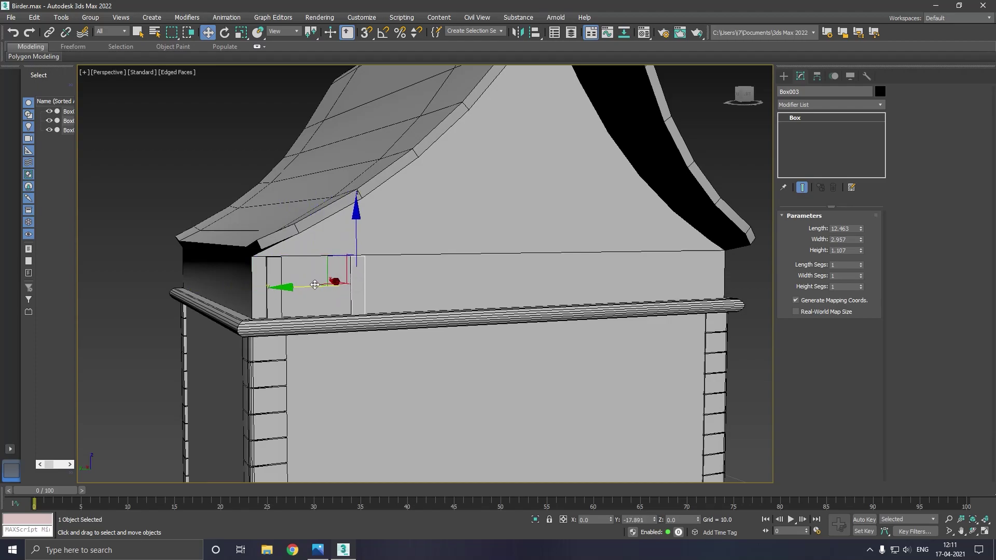
Cancel the stray copy and convert post Box003 to an Editable Poly
left_click_drag(284, 289, 315, 287, "shift")
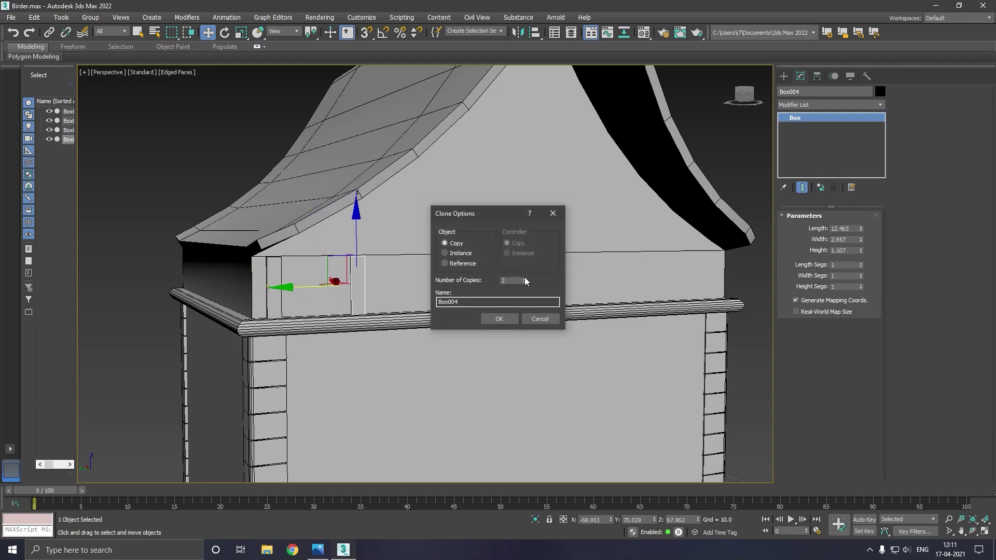
left_click(540, 319)
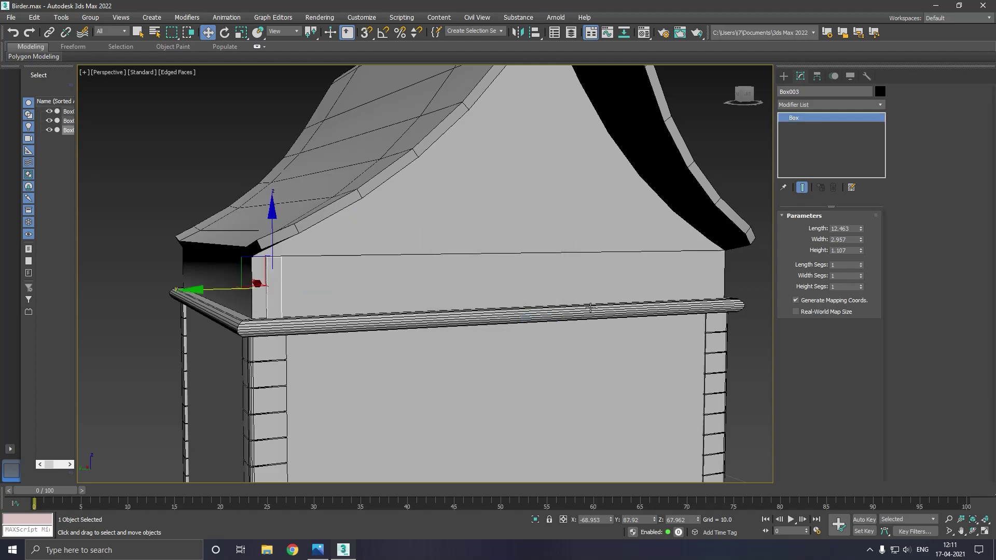
right_click(849, 150)
left_click(851, 223)
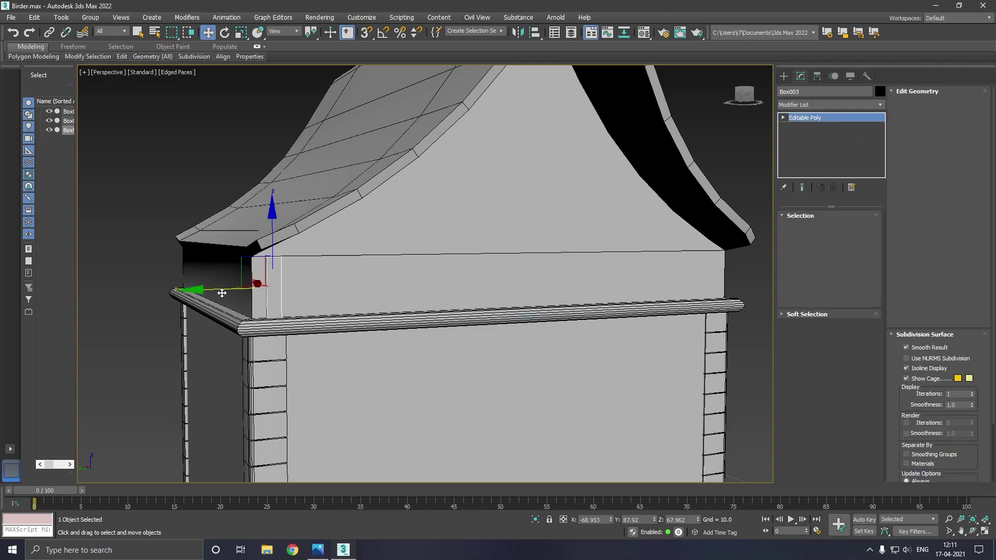
Clone the post along Y into several evenly spaced copies, deleting the two overshooting ones
left_click_drag(222, 294, 307, 292, "shift")
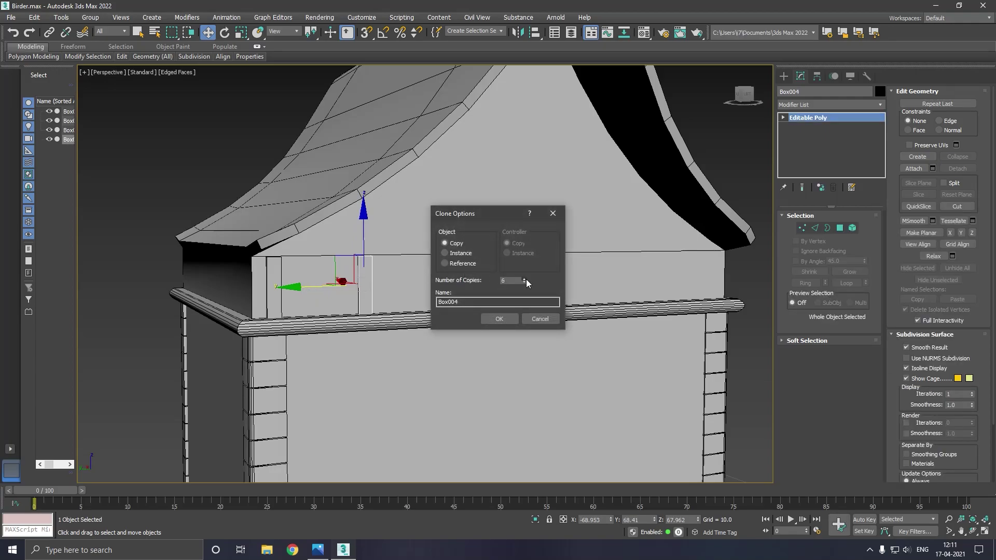
left_click(505, 316)
scroll(337, 298, "down", 3)
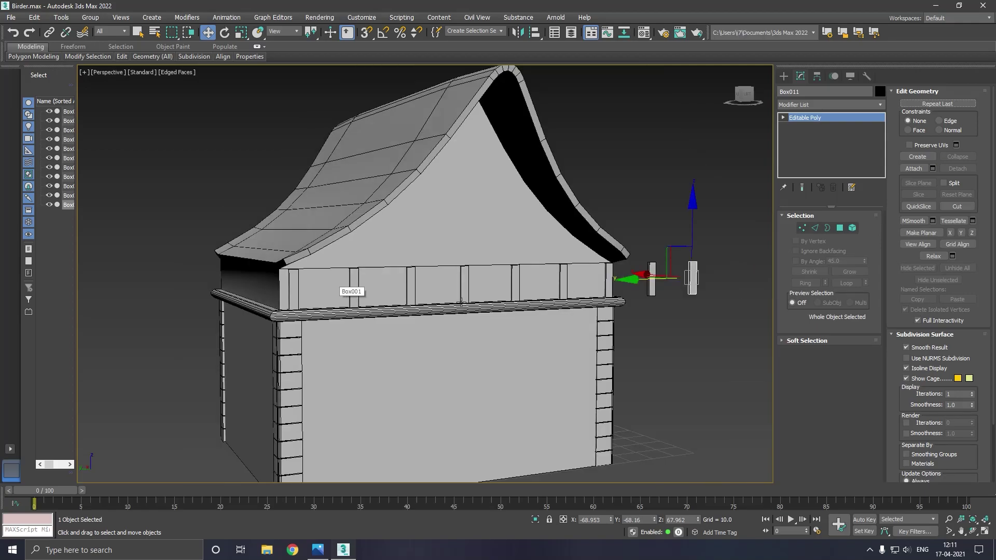
key("Delete")
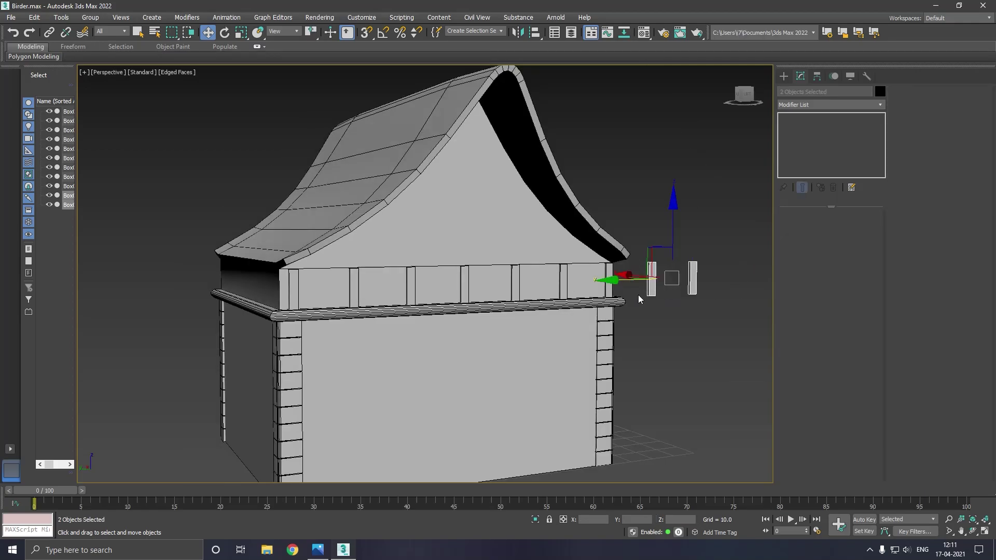
key("Delete")
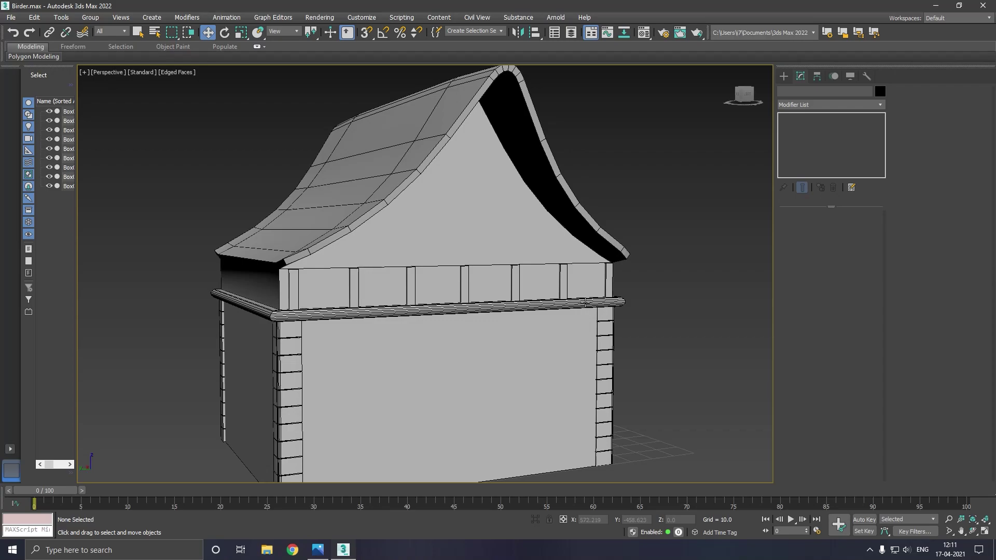
middle_click_drag(586, 303, 569, 305, "alt")
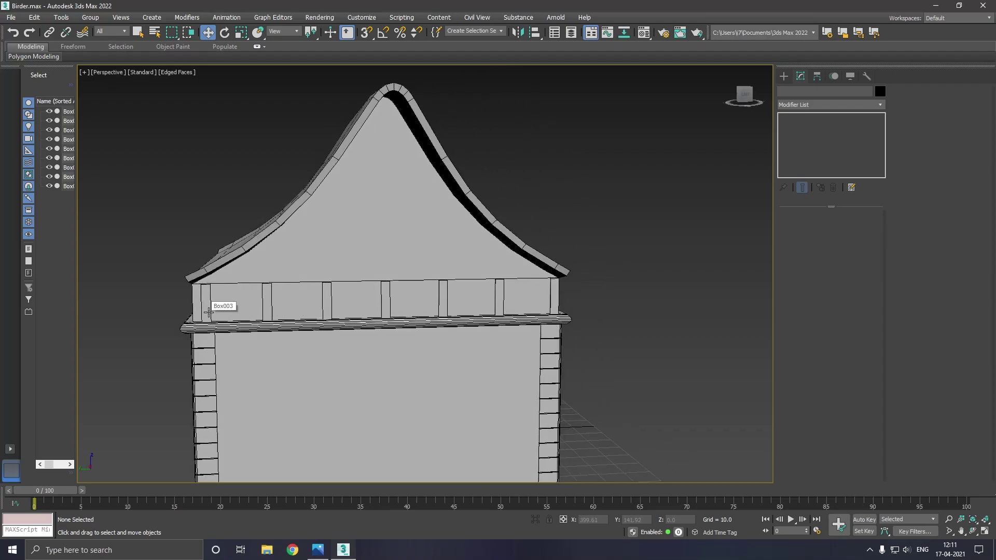
Undo back to one post, try a seven-copy clone along the wall, then undo it
left_click(17, 34)
left_click(17, 35)
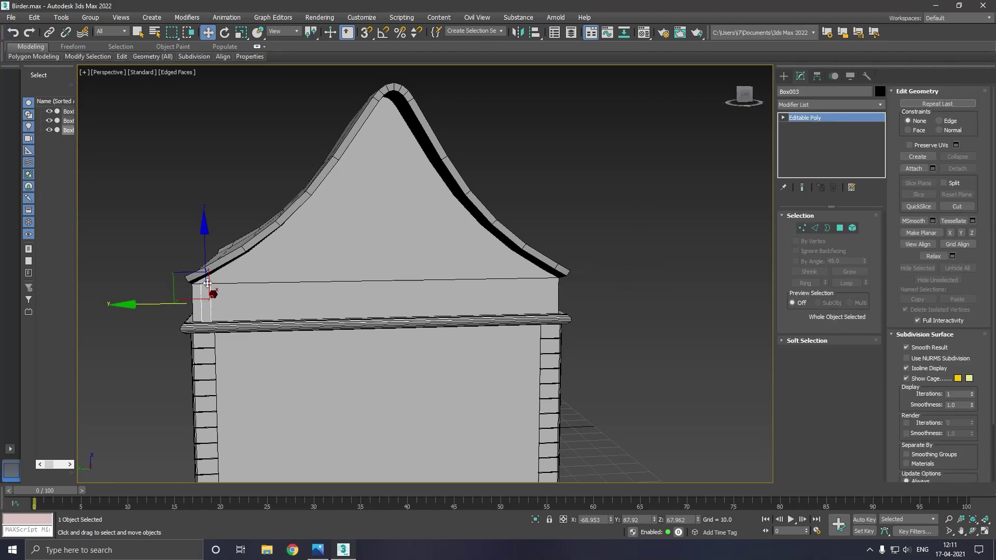
left_click_drag(155, 306, 337, 299, "shift")
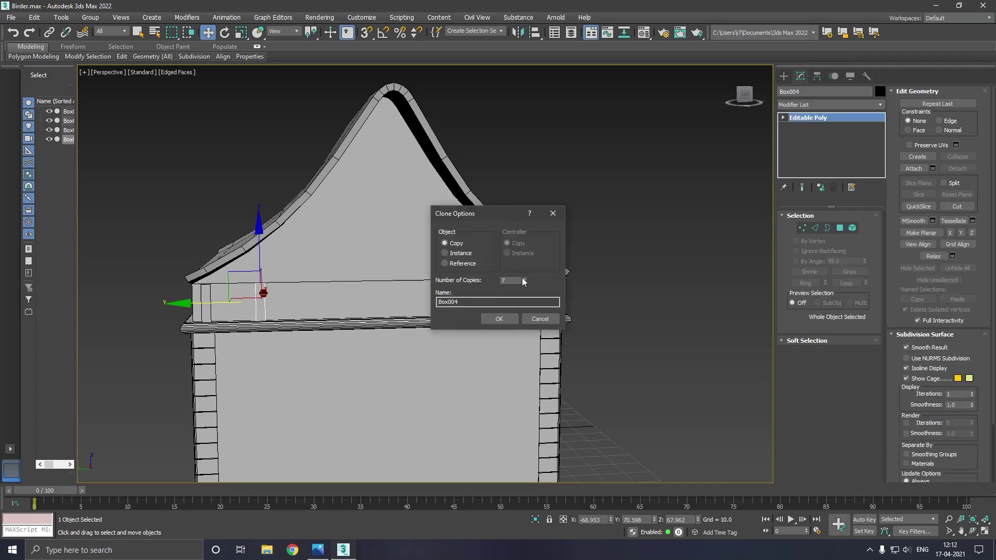
left_click(509, 318)
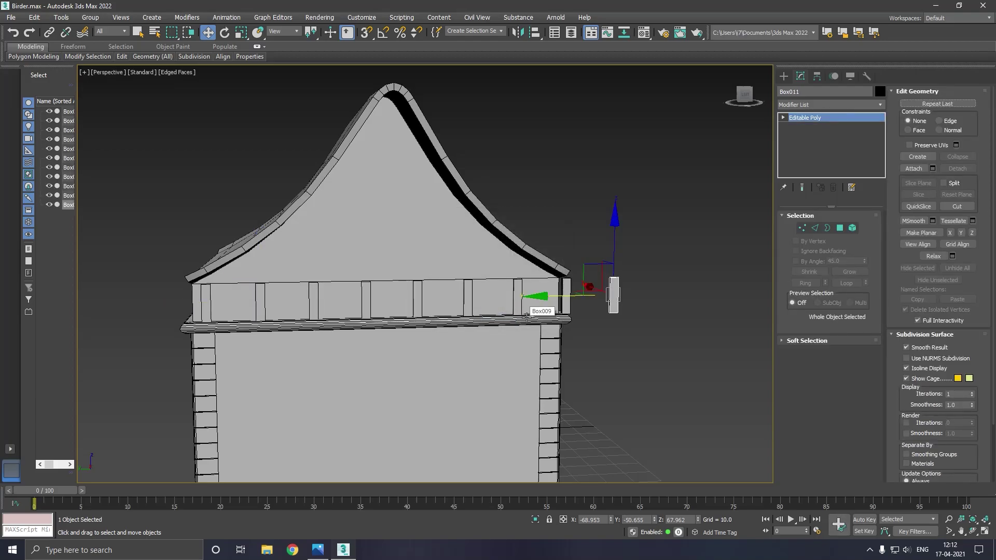
left_click(12, 32)
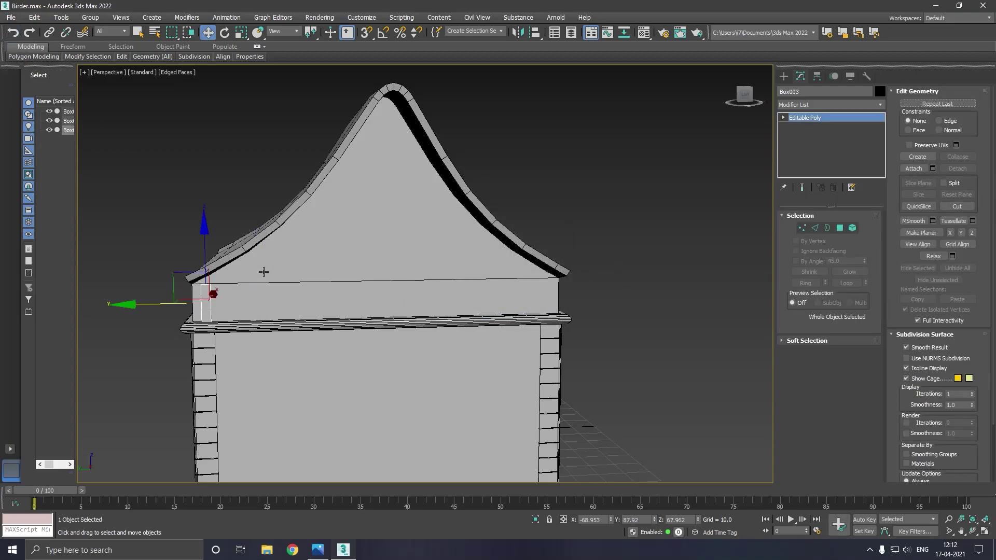
Shift-move single post copies along the wall so several posts line it
mouse_move(164, 307)
left_mouse_down()
mouse_move(502, 306)
mouse_move(336, 304)
left_mouse_up()
left_click(492, 315)
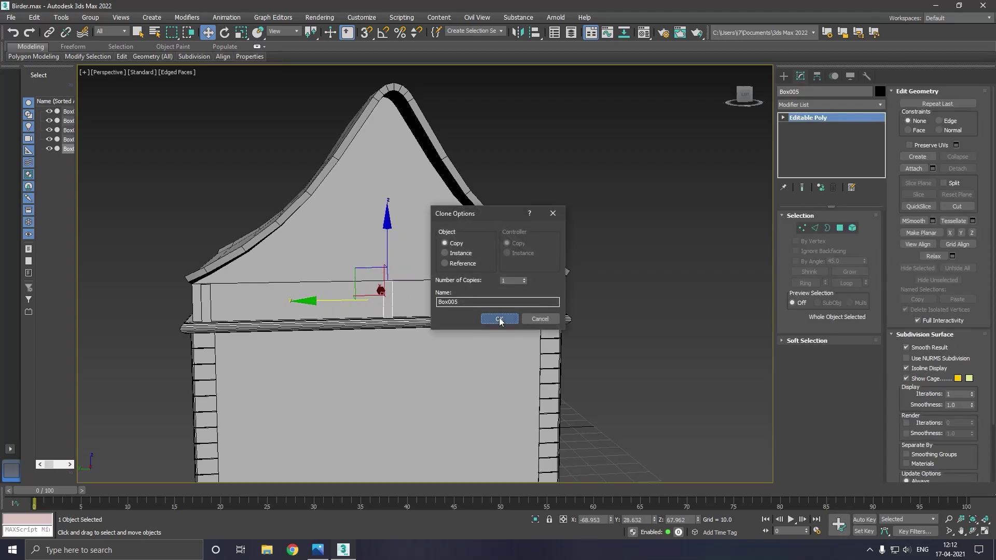
left_click(493, 318)
left_click_drag(422, 303, 417, 300, "shift")
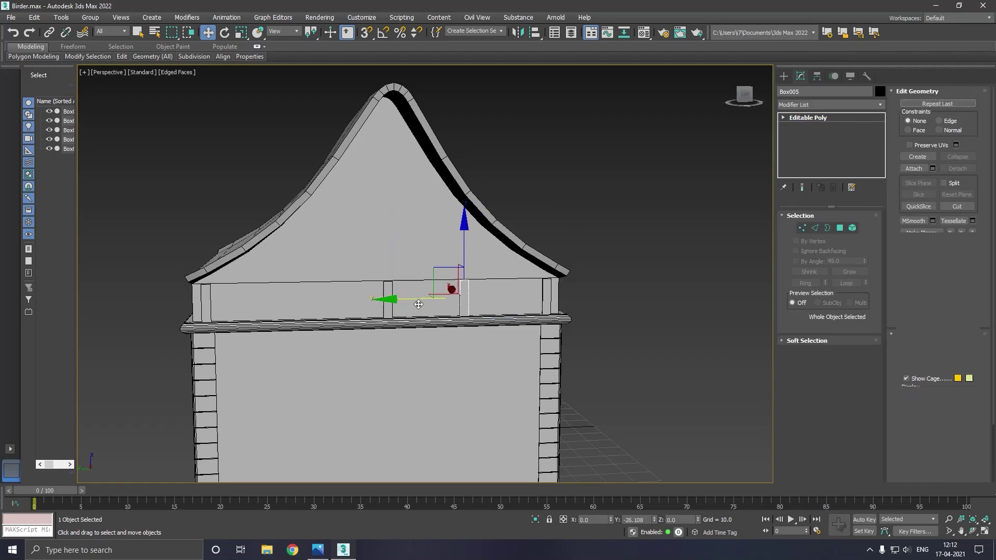
left_click(494, 318)
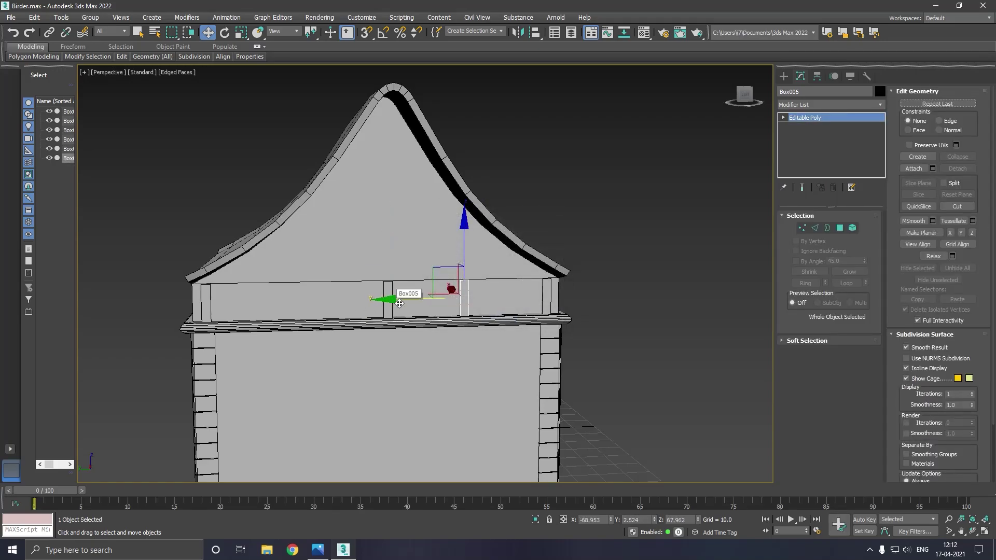
left_click_drag(389, 301, 230, 302, "shift")
left_click(495, 319)
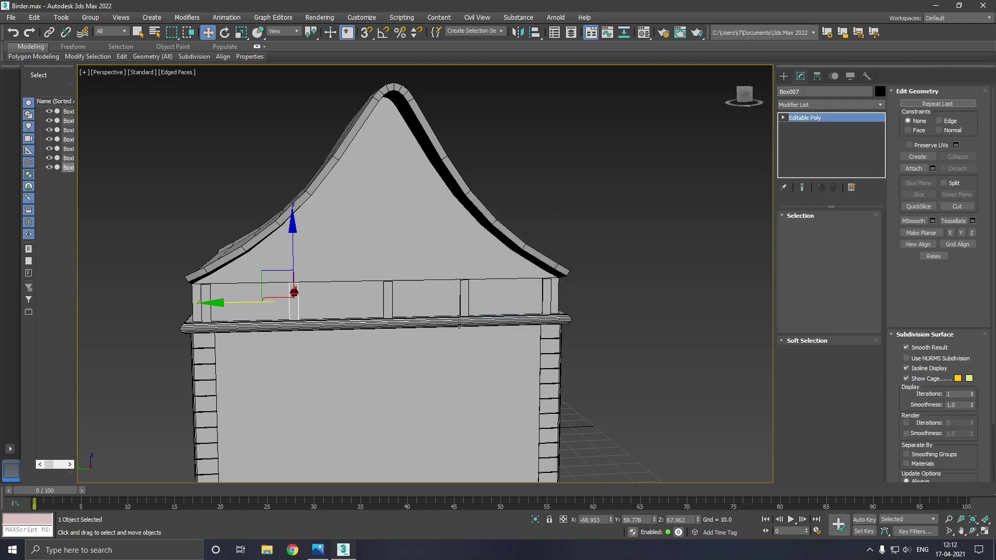
Shift a middle post left to even the spacing, then select the corner posts
middle_click_drag(459, 324, 397, 313, "alt")
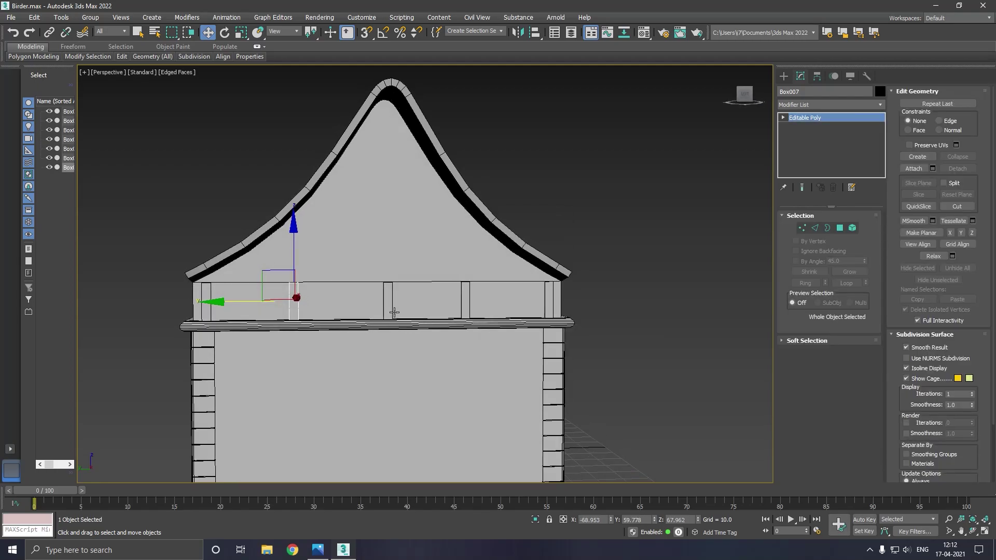
left_click_drag(394, 312, 339, 306)
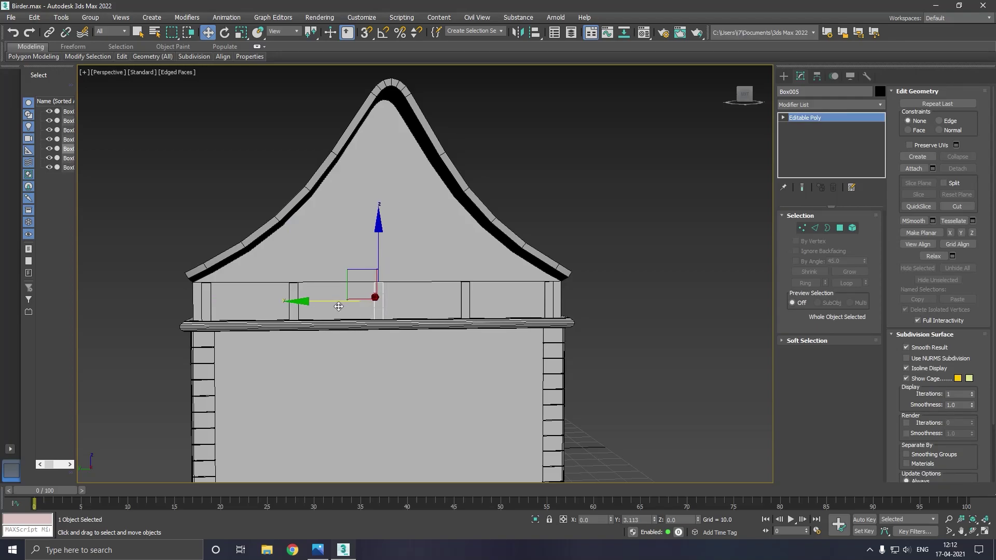
middle_click_drag(384, 311, 466, 309, "alt")
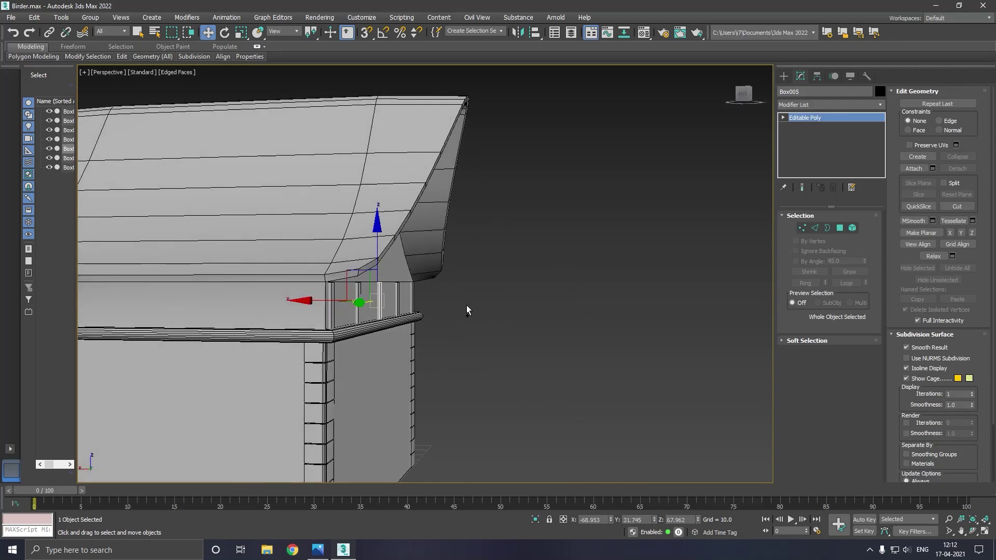
scroll(402, 306, "up", 3)
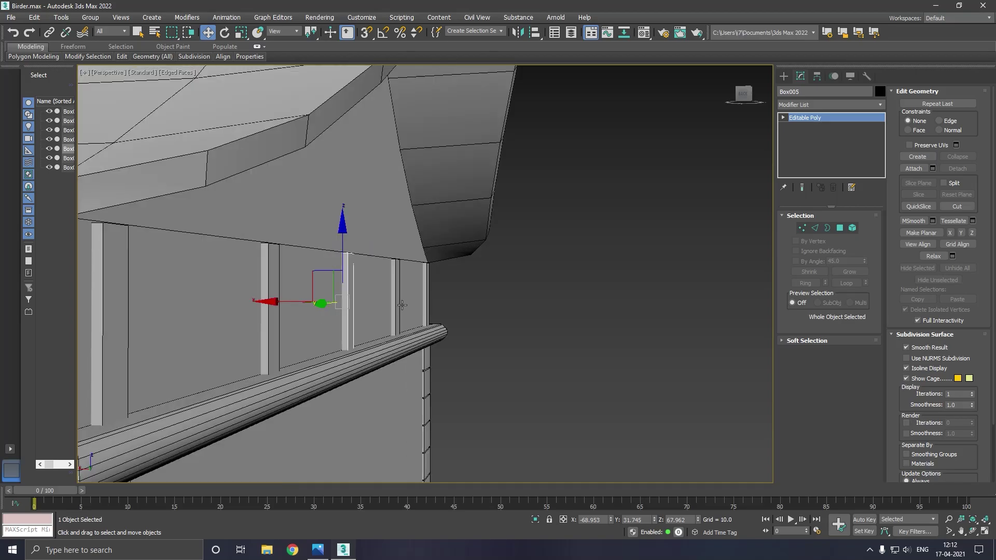
left_click(402, 305, "ctrl")
Attach every remaining post to the first one, making a single object Box005
left_click(355, 323)
left_click(399, 311)
left_click(280, 319)
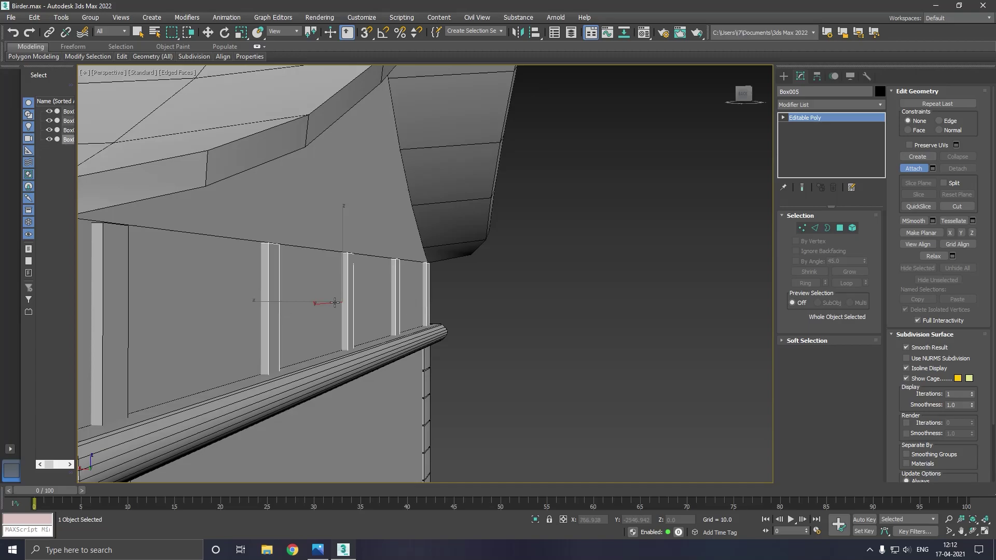
middle_click_drag(334, 302, 339, 299, "alt")
left_click(278, 313)
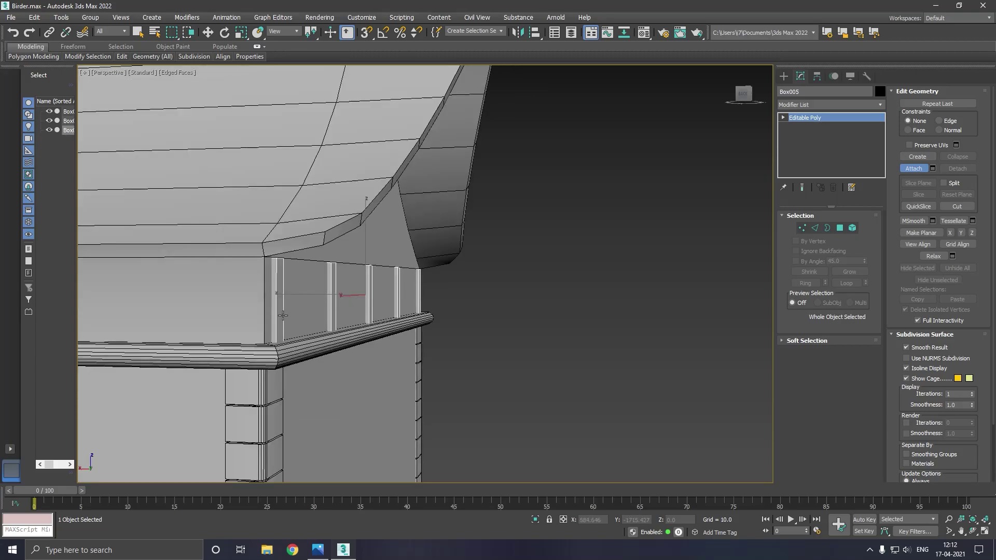
key("w")
mouse_move(278, 313)
middle_mouse_down("alt")
mouse_move(304, 307)
mouse_move(268, 318)
mouse_move(415, 288)
middle_mouse_up("alt")
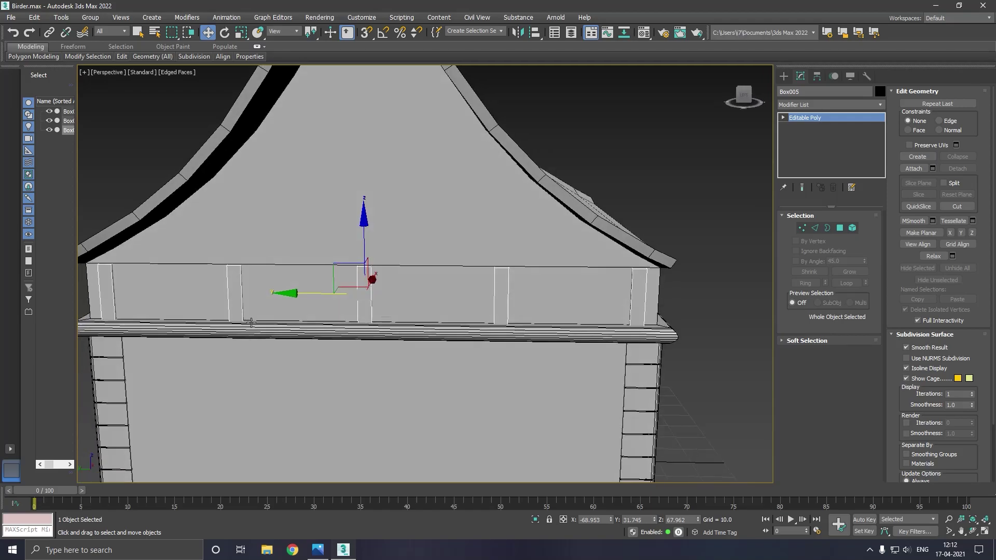
mouse_move(420, 302)
middle_mouse_down("alt")
mouse_move(447, 291)
mouse_move(409, 311)
mouse_move(556, 291)
mouse_move(546, 294)
middle_mouse_up("alt")
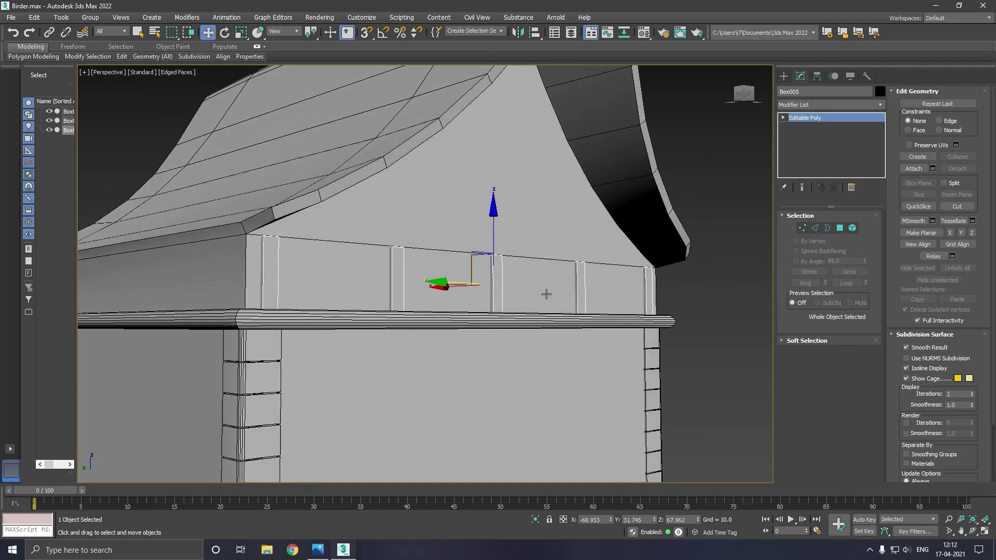
Lower Box005's 20 top post vertices slightly so the posts sit under the roof edge
left_click(801, 228)
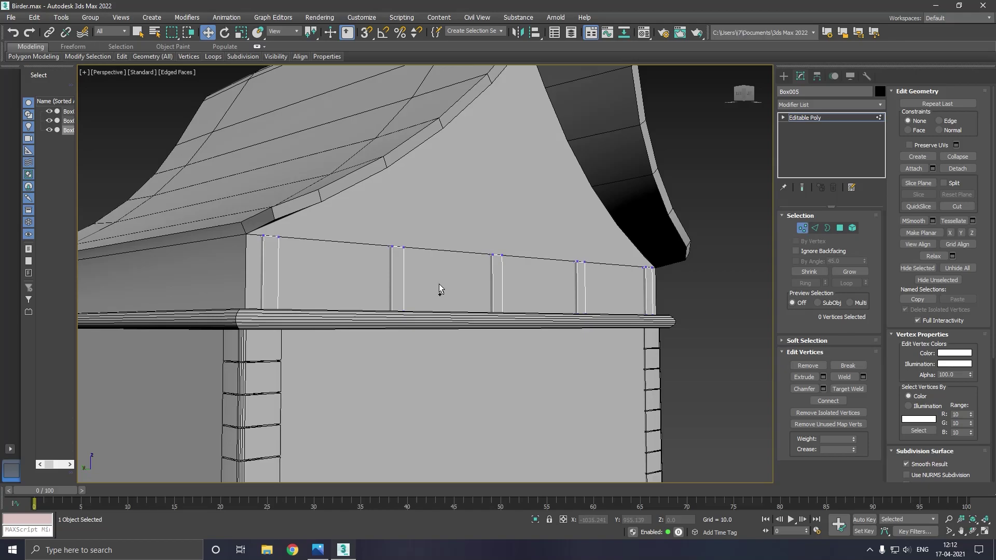
middle_click_drag(439, 284, 263, 282, "alt")
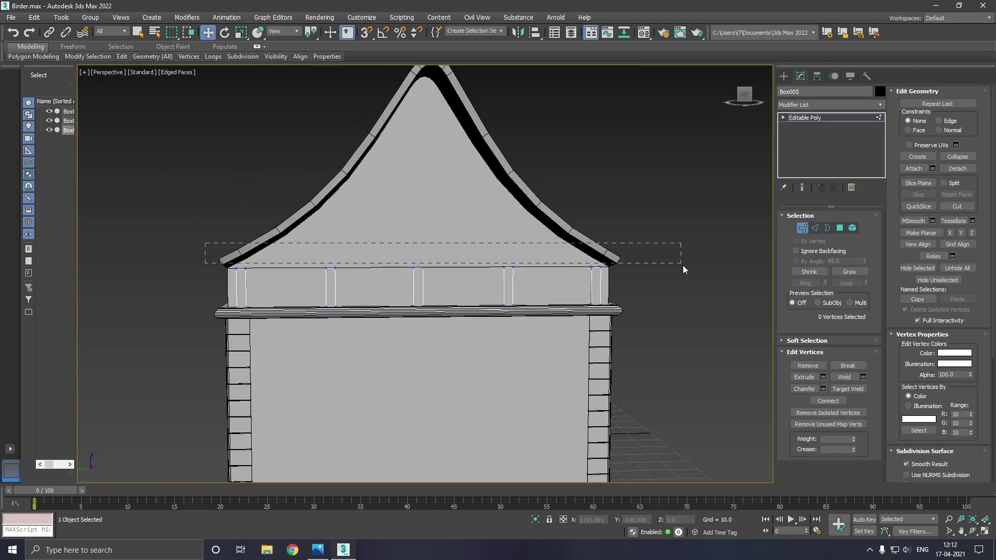
left_click_drag(686, 277, 686, 276)
left_click_drag(425, 210, 425, 216)
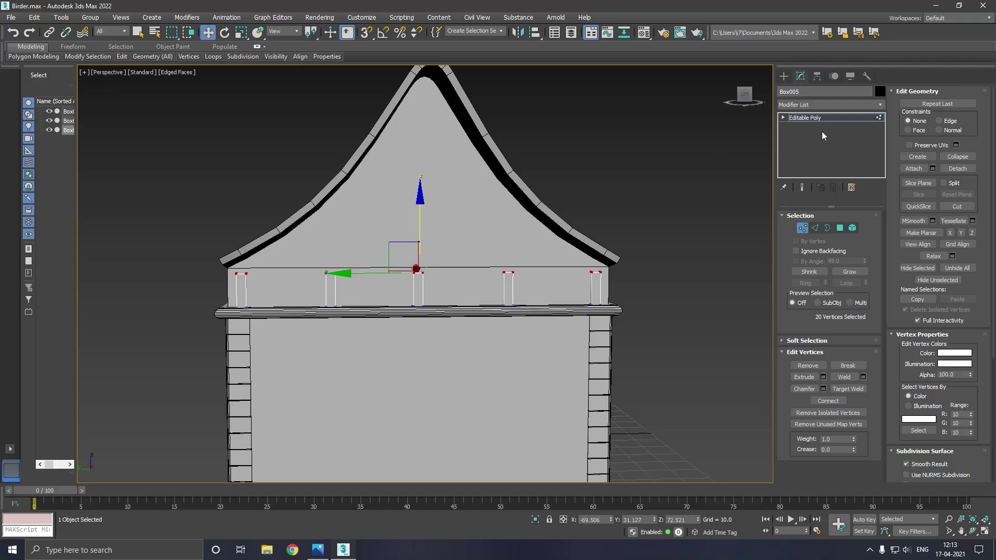
left_click(801, 117)
middle_click_drag(497, 218, 547, 220, "alt")
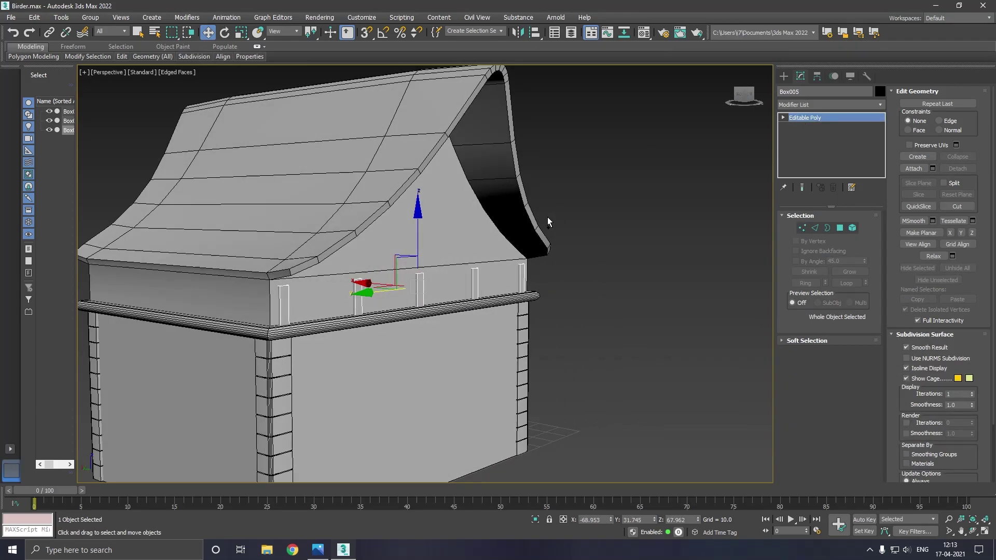
middle_click_drag(433, 230, 499, 239, "alt")
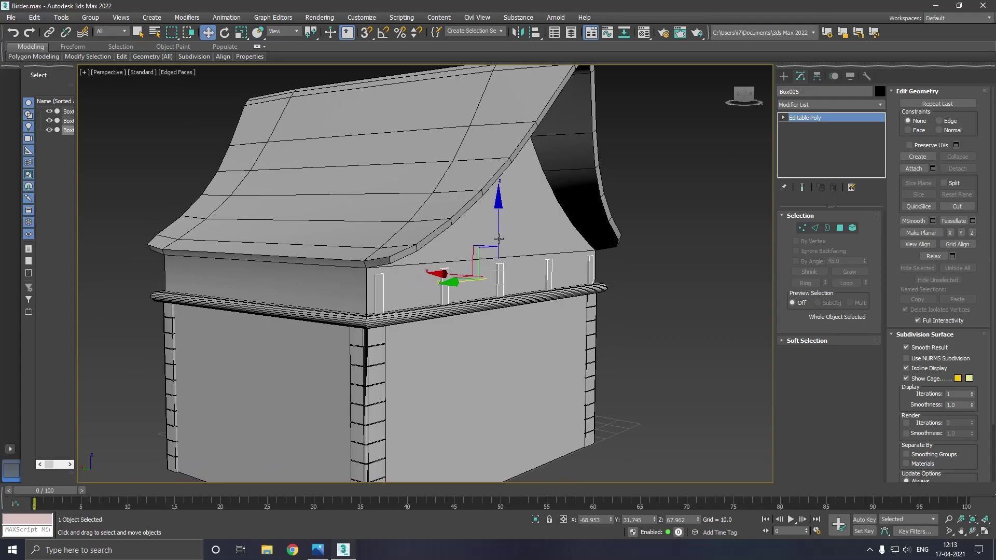
left_click(397, 325)
scroll(378, 325, "up", 2)
In the Left wireframe view, draw a thin box Box006 (2.689 × 123.276 × 0.797) along the top beam
scroll(377, 325, "up", 2)
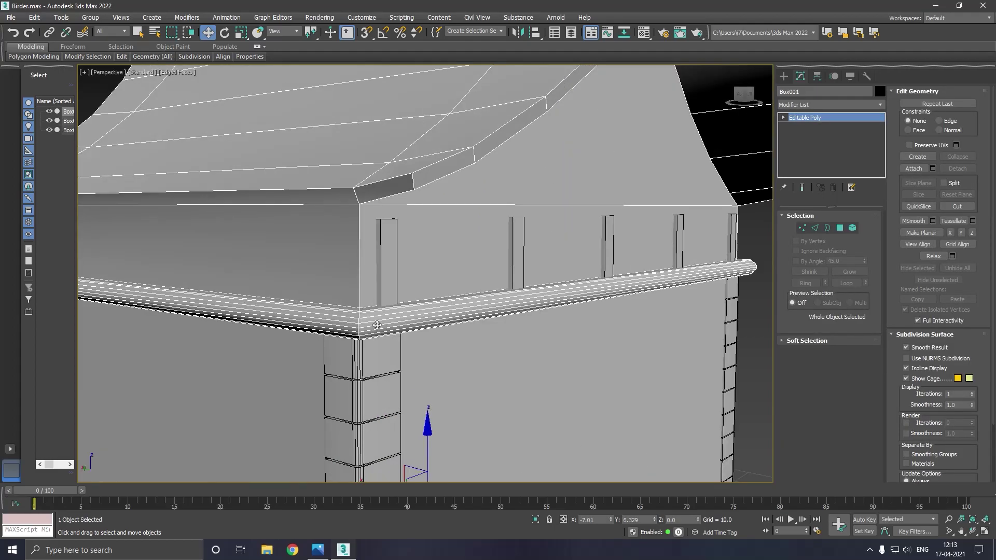
key("f")
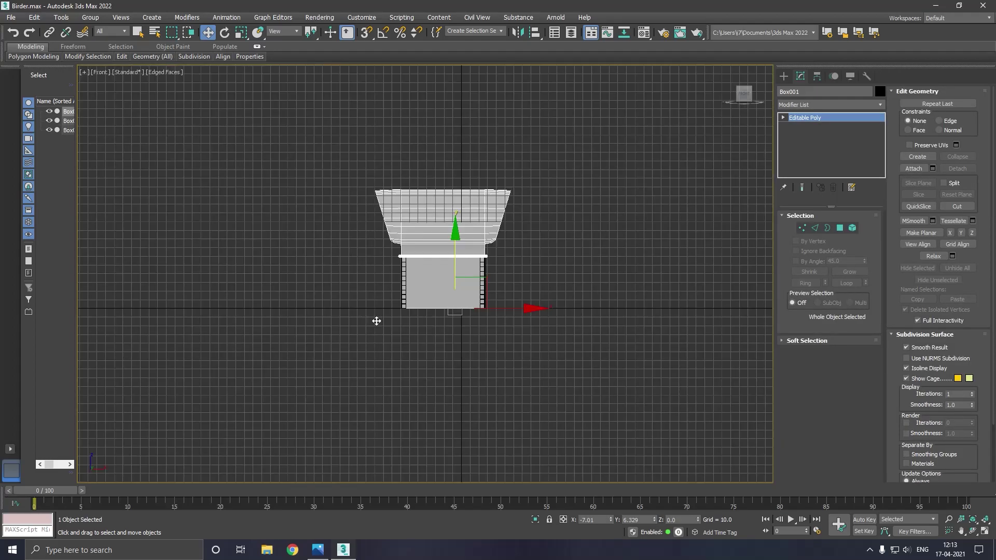
key("l")
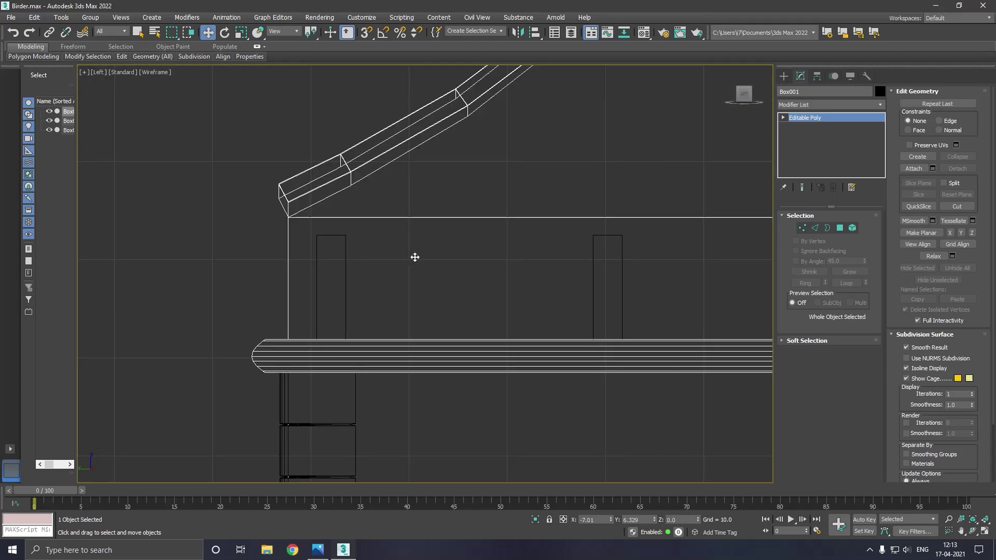
scroll(202, 285, "down", 3)
scroll(202, 288, "down", 1)
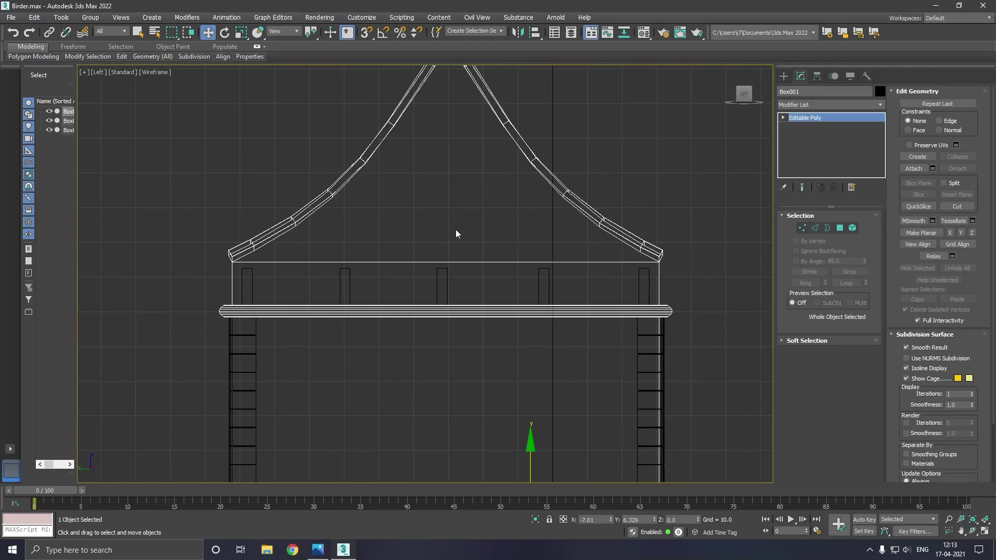
left_click(783, 77)
left_click(804, 145)
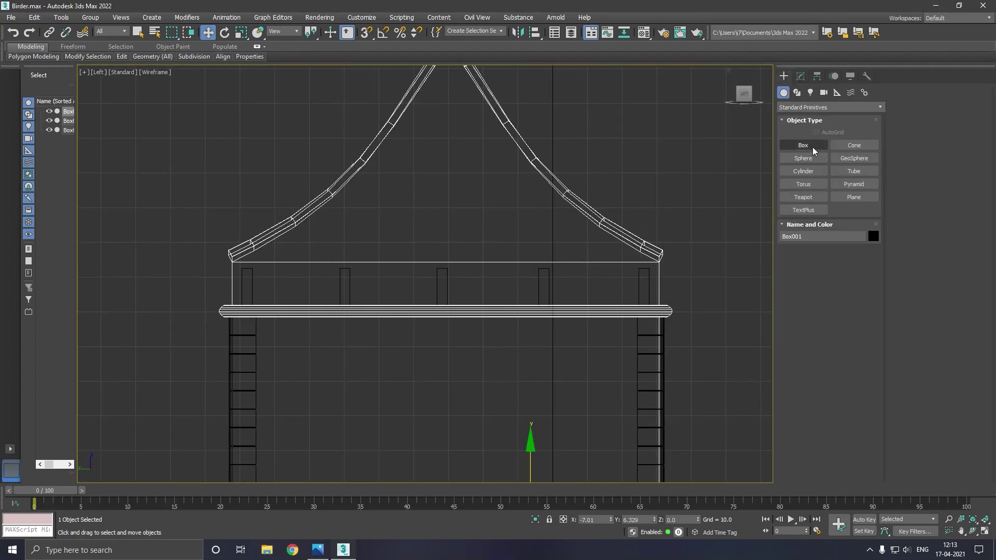
left_click_drag(241, 270, 670, 280)
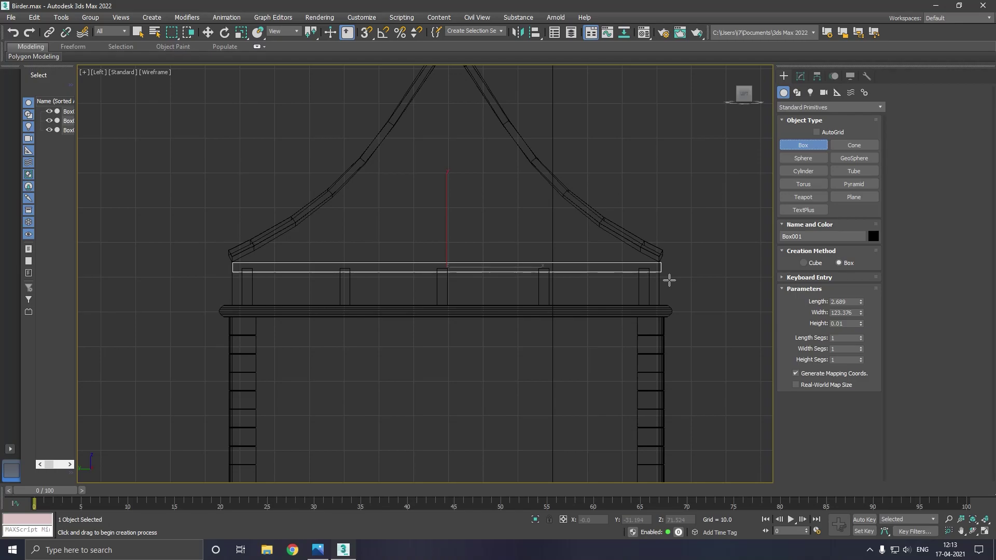
left_click(669, 279)
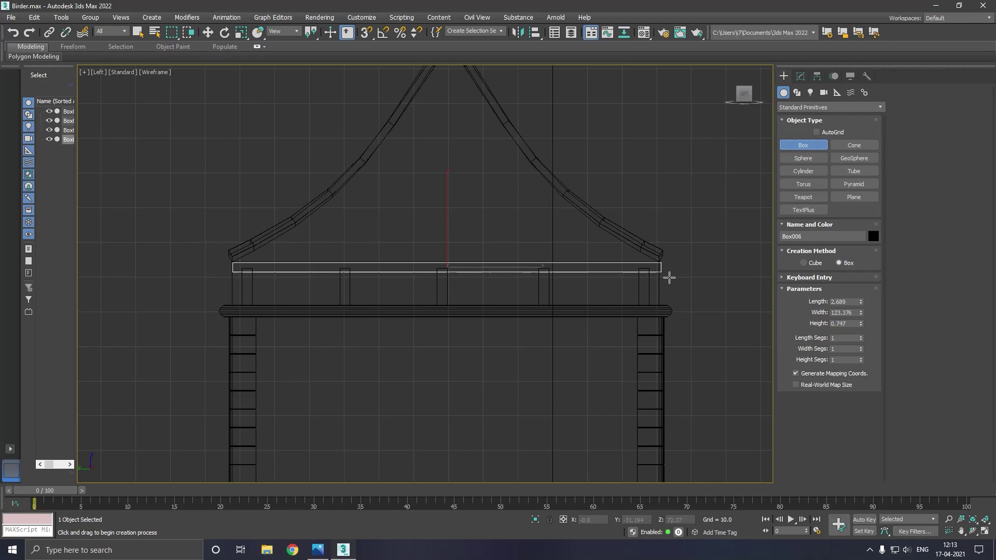
Move the thin box Box006 onto the tops of the posts
key("w")
key("m")
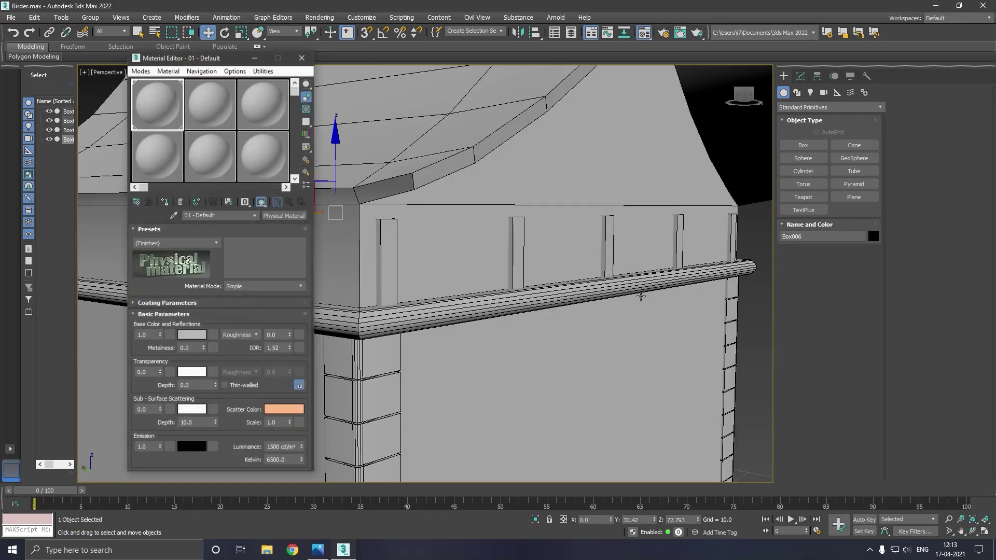
key("m")
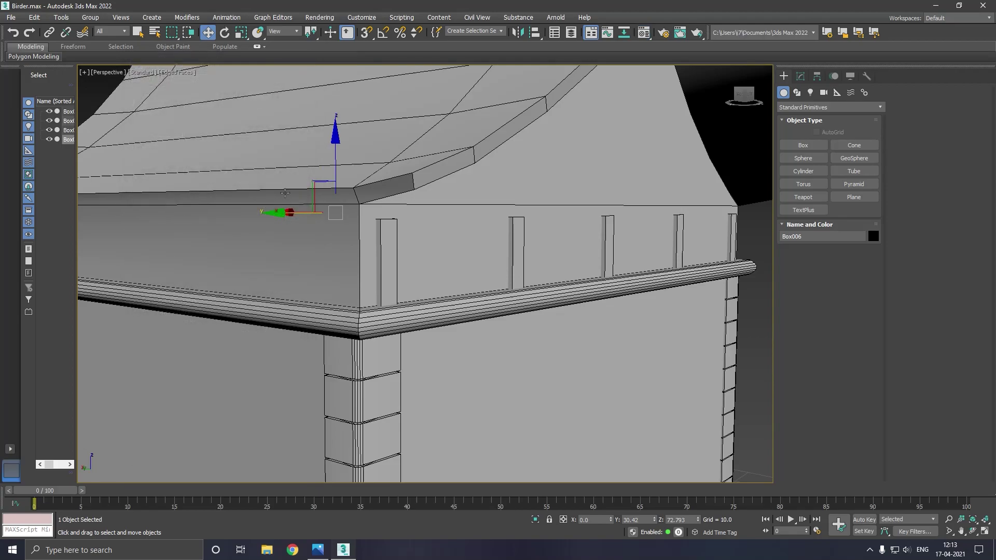
middle_click_drag(364, 253, 451, 237, "alt")
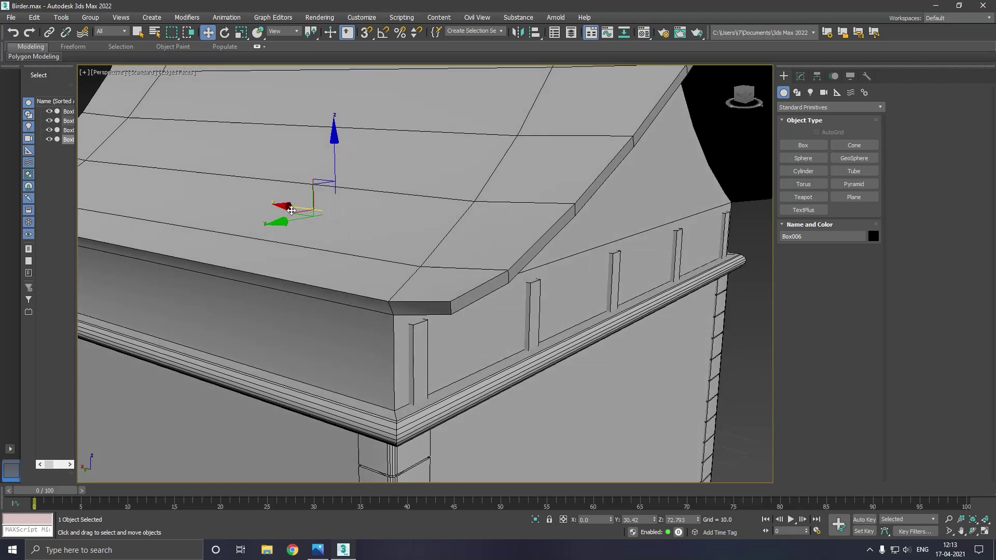
left_click(452, 236)
left_click_drag(452, 236, 568, 238)
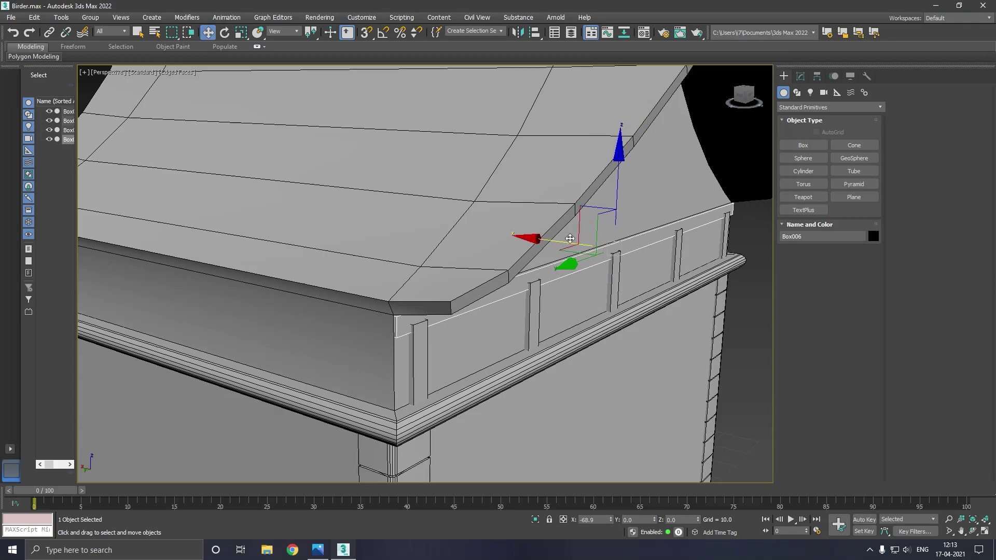
mouse_move(446, 313)
middle_mouse_down("alt")
mouse_move(474, 309)
mouse_move(480, 275)
middle_mouse_up("alt")
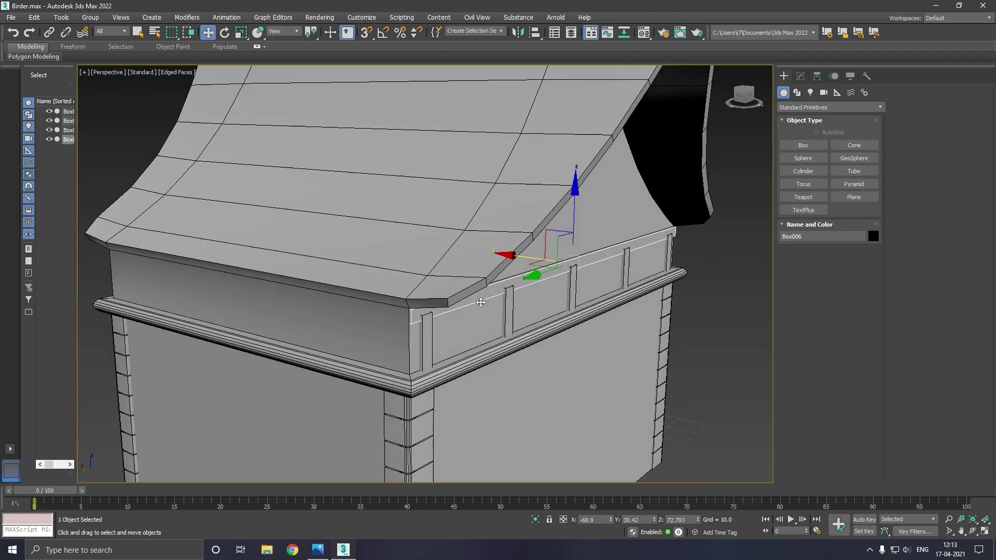
scroll(537, 257, "up", 3)
scroll(499, 301, "down", 1)
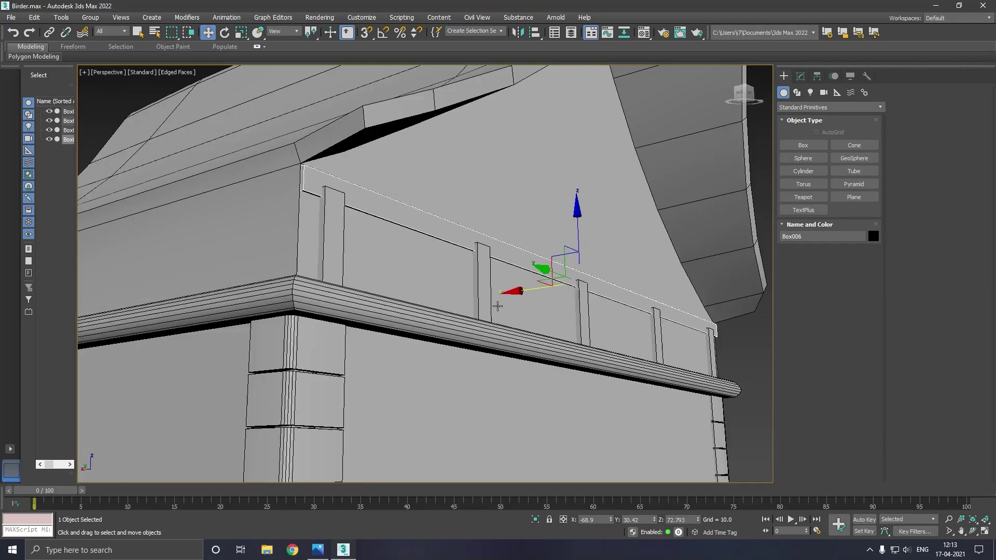
Raise Box006's height from 0.747 to 0.907 and convert it to an Editable Poly
left_click(800, 77)
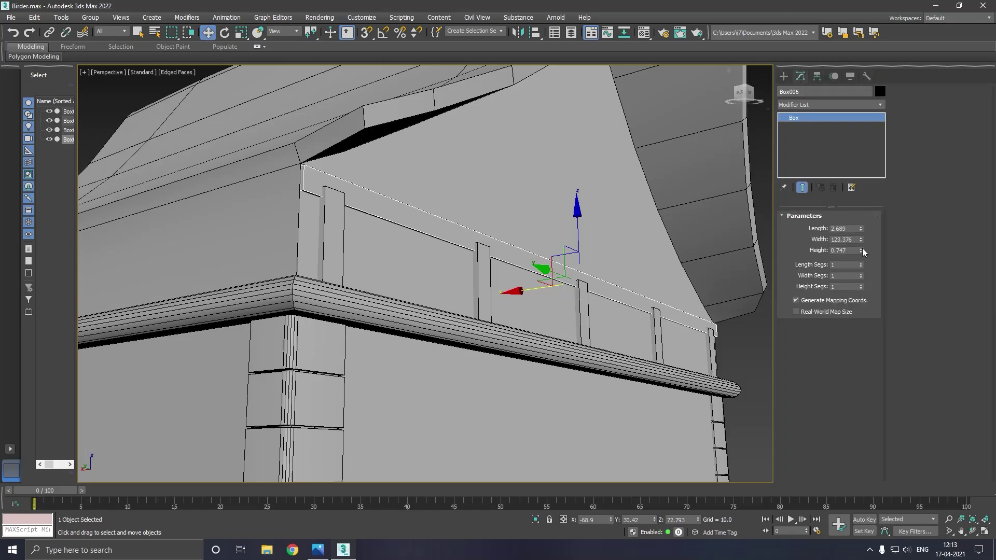
left_click_drag(859, 249, 857, 241)
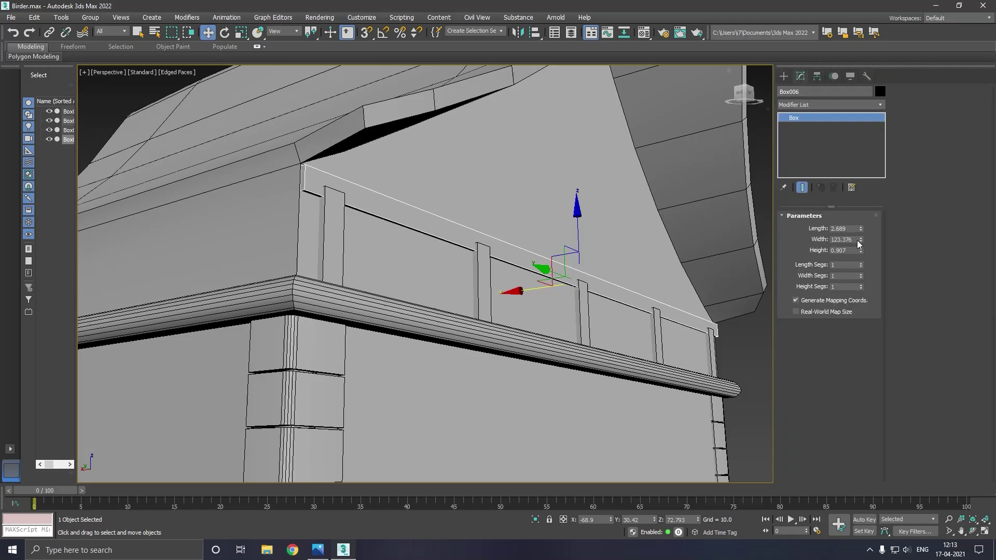
right_click(811, 170)
left_click(824, 232)
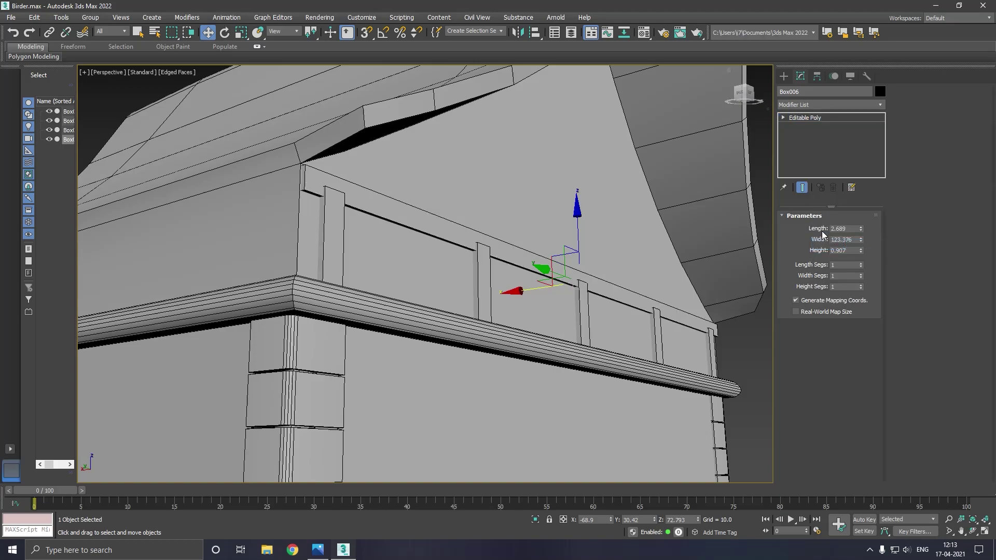
Move the four rail-end vertices along Y out to the building corner
left_click(802, 228)
left_click_drag(269, 150, 362, 223)
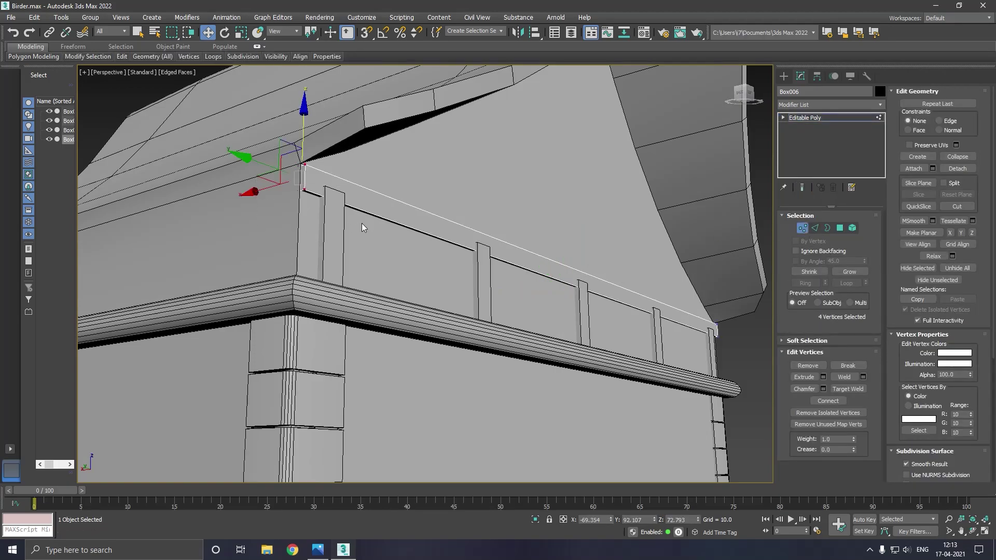
scroll(304, 183, "up", 2)
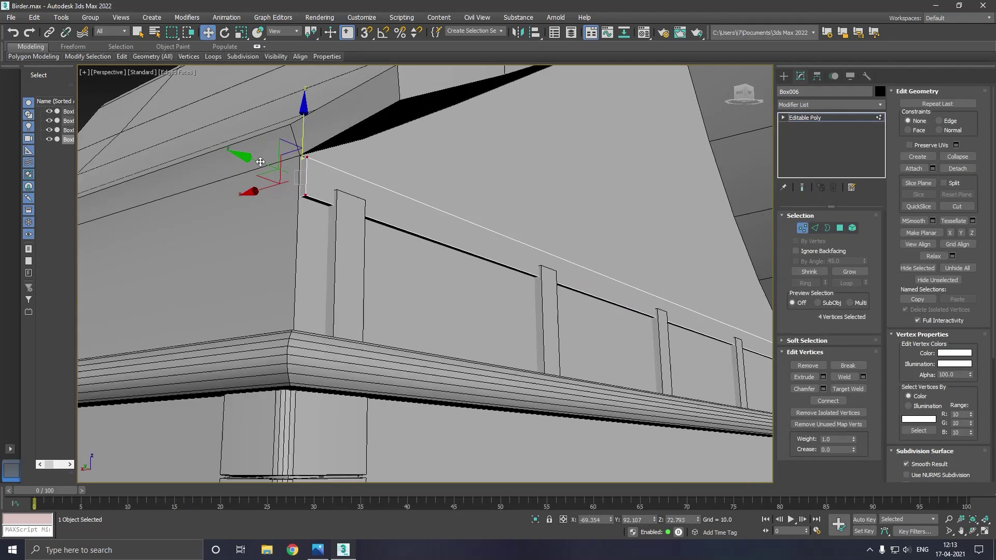
left_click_drag(256, 156, 256, 160)
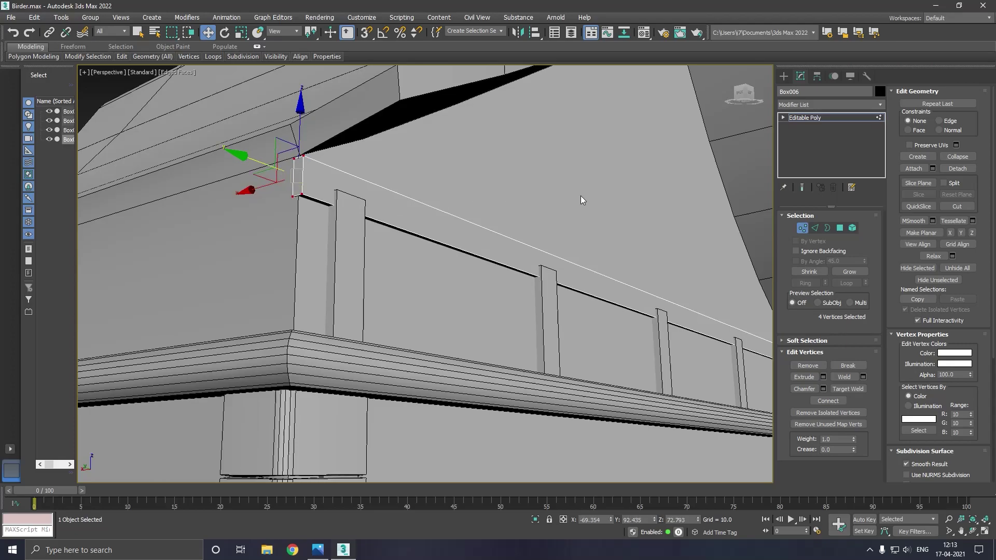
Select the rail's top and end polygons
left_click(838, 229)
left_click(476, 239)
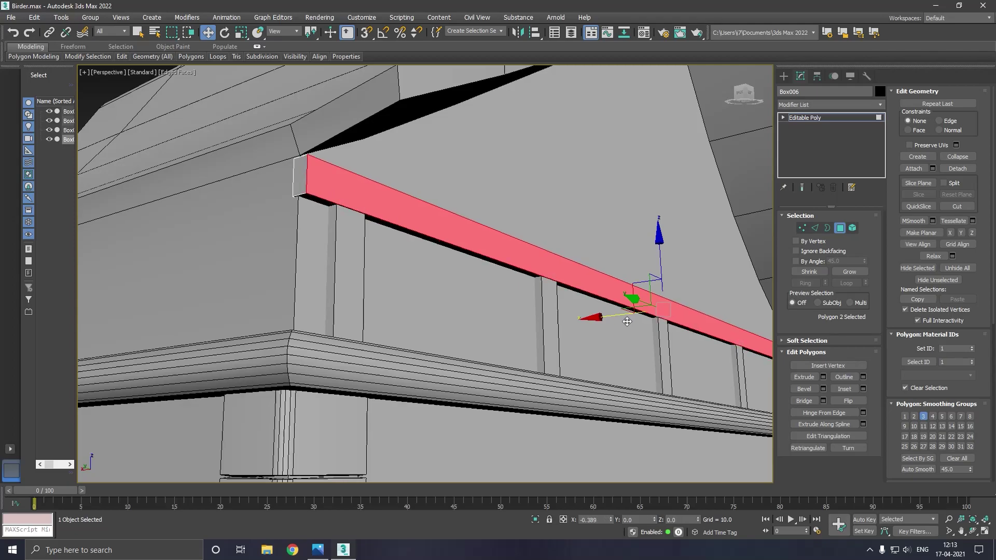
middle_click_drag(390, 310, 391, 312, "alt")
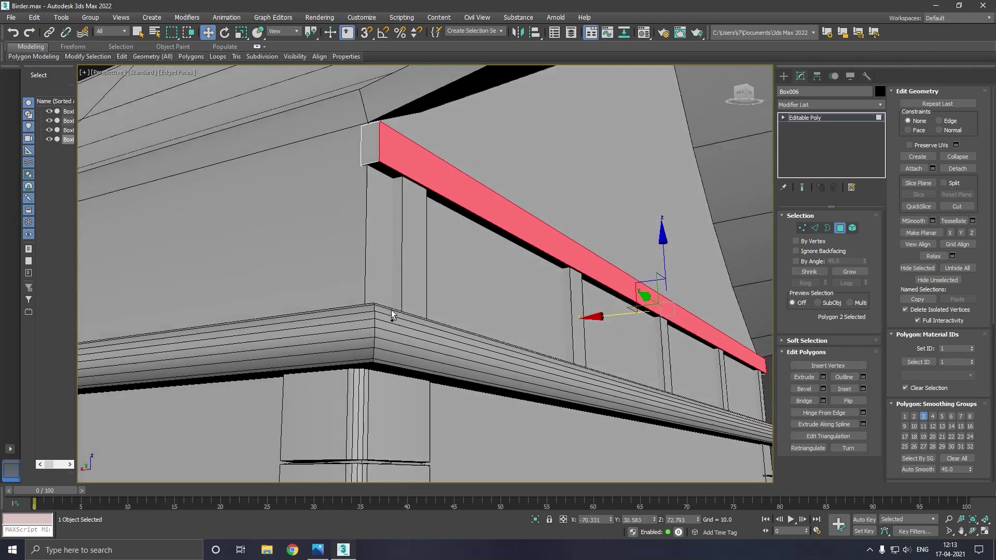
scroll(476, 194, "down", 3)
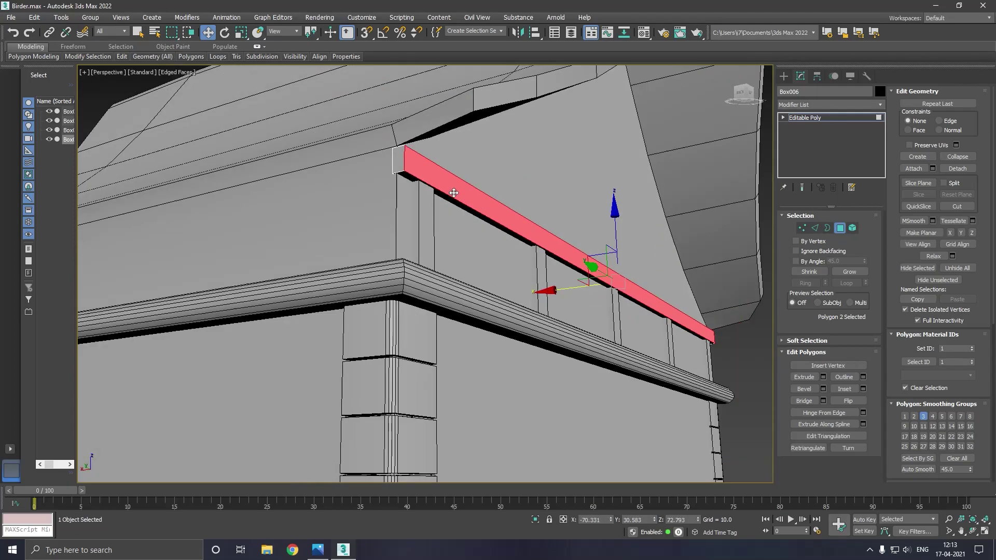
scroll(476, 195, "down", 2)
scroll(541, 211, "up", 10)
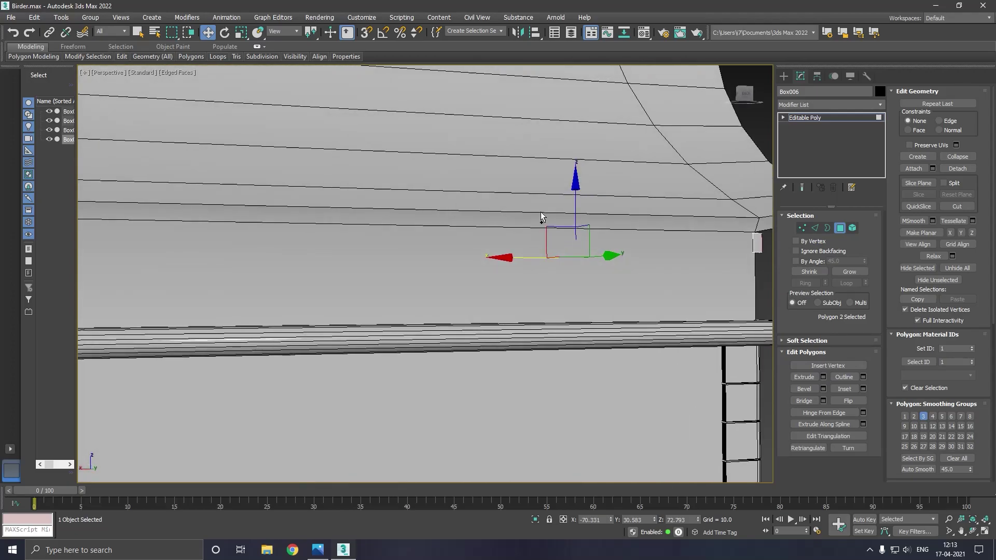
left_click(753, 249)
middle_click_drag(529, 262, 241, 268)
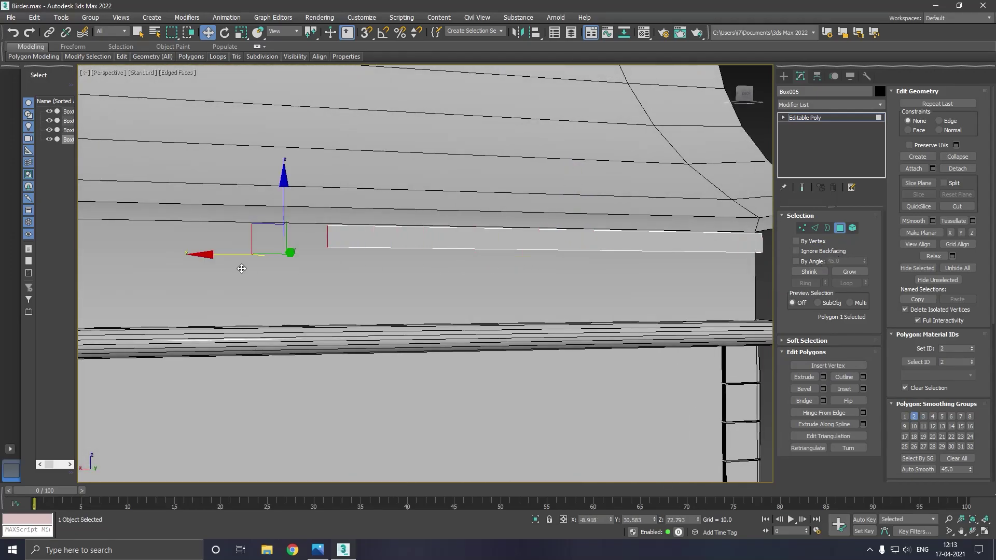
scroll(413, 267, "down", 2)
scroll(440, 268, "down", 3)
middle_click_drag(441, 268, 402, 254, "alt")
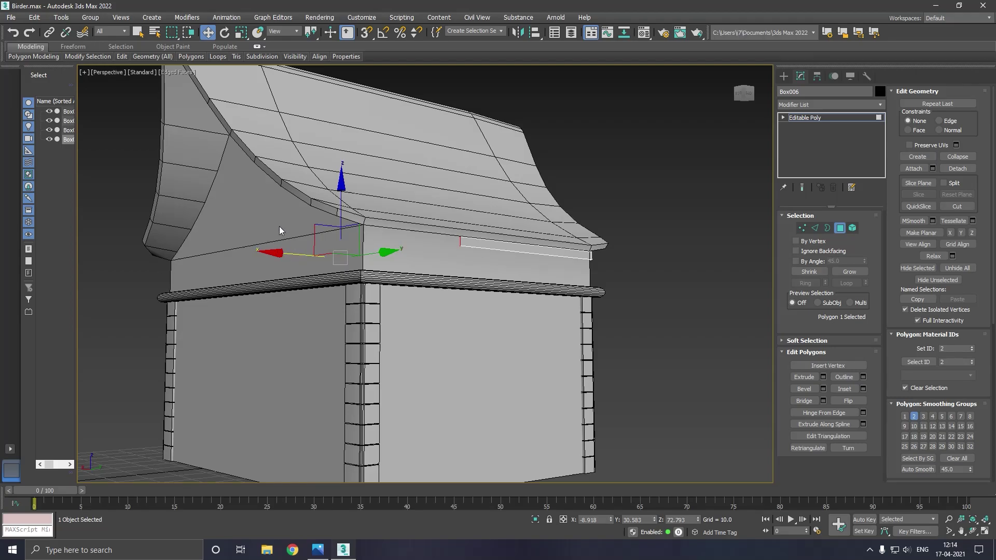
scroll(279, 230, "up", 2)
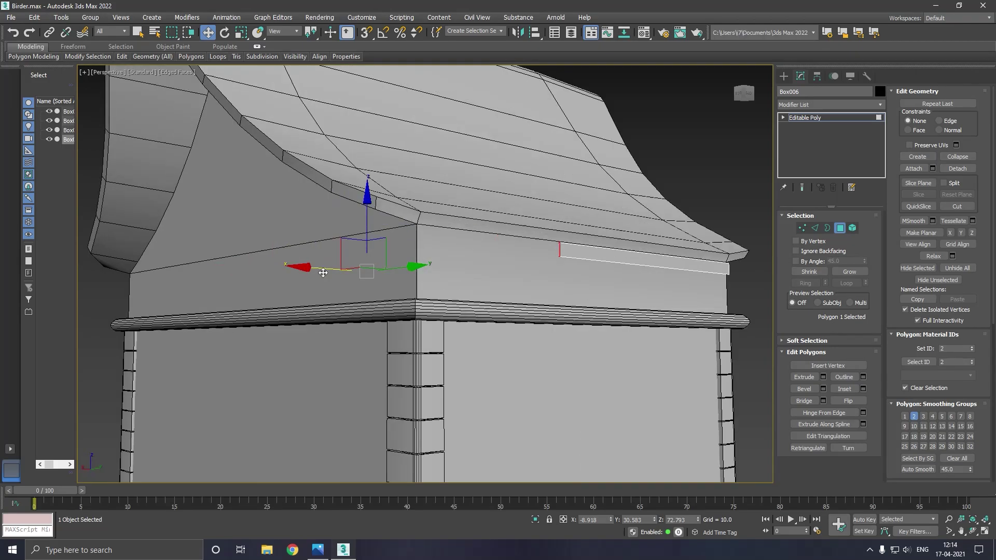
Select the wall strip and eave-edge polygons to inspect them from several angles
left_click(185, 254)
mouse_move(182, 252)
middle_mouse_down("alt")
mouse_move(392, 193)
mouse_move(382, 195)
middle_mouse_up("alt")
scroll(382, 195, "up", 2)
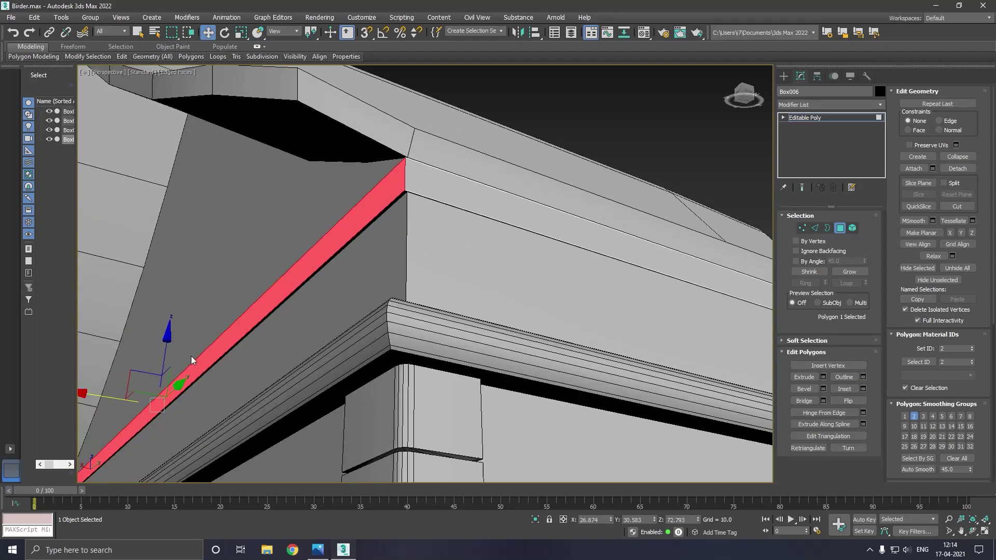
middle_click_drag(191, 356, 256, 325, "alt")
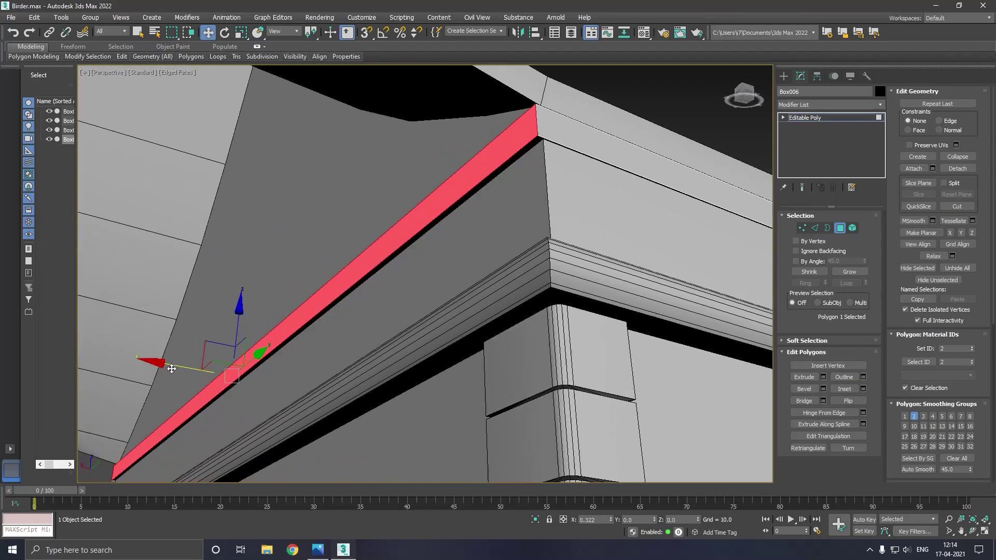
mouse_move(174, 368)
middle_mouse_down("alt")
mouse_move(395, 243)
mouse_move(519, 245)
mouse_move(508, 225)
middle_mouse_up("alt")
left_click(395, 244)
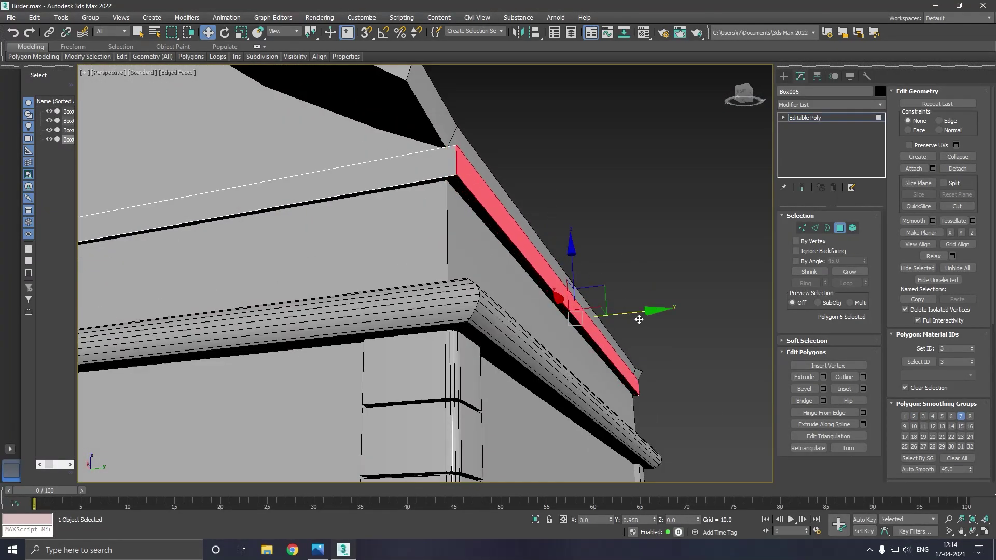
middle_click_drag(596, 290, 523, 268, "alt")
scroll(523, 268, "down", 5)
scroll(609, 265, "down", 5)
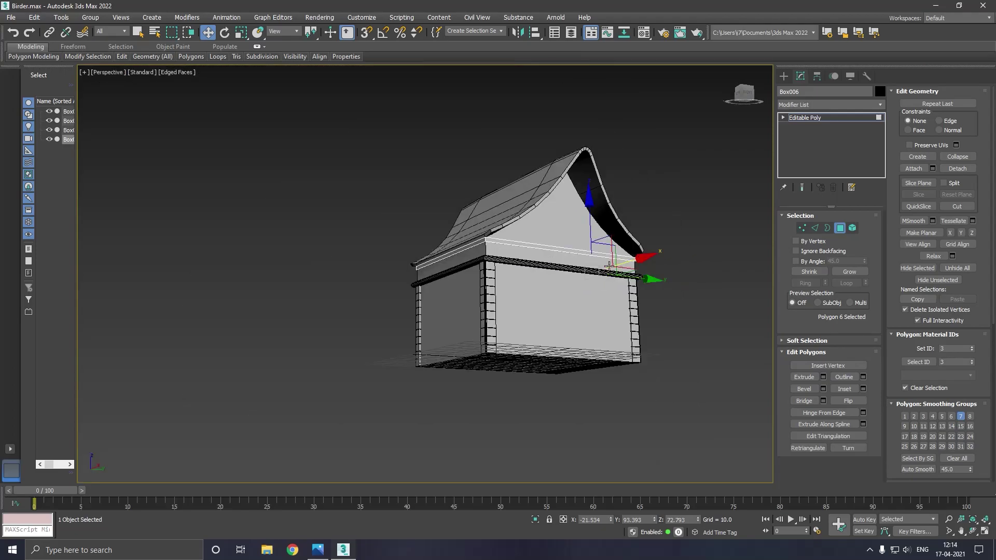
scroll(494, 253, "up", 5)
Check one more eave strip face, then return Box006 to Editable Poly object level
left_click(462, 233)
middle_click_drag(462, 233, 449, 223, "alt")
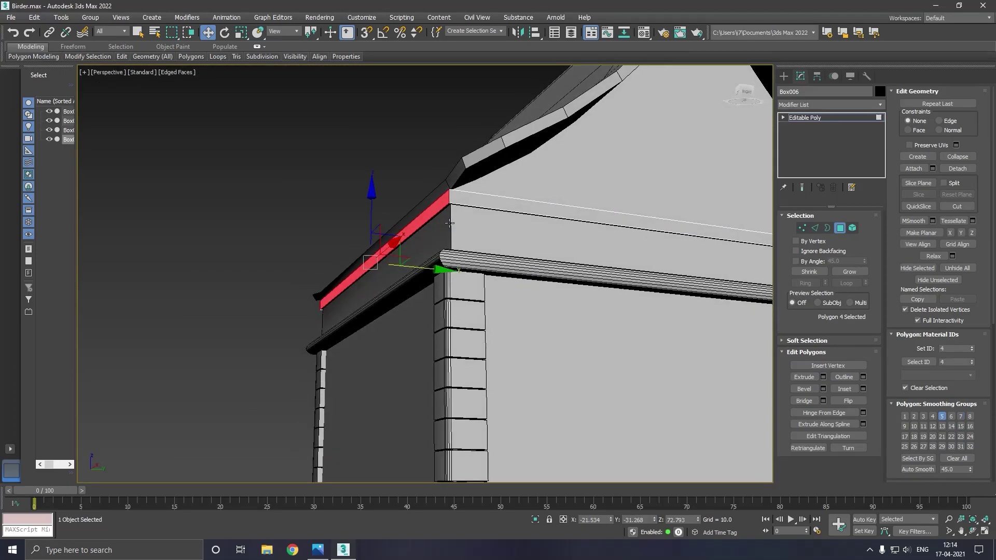
scroll(410, 226, "up", 8)
scroll(410, 226, "down", 3)
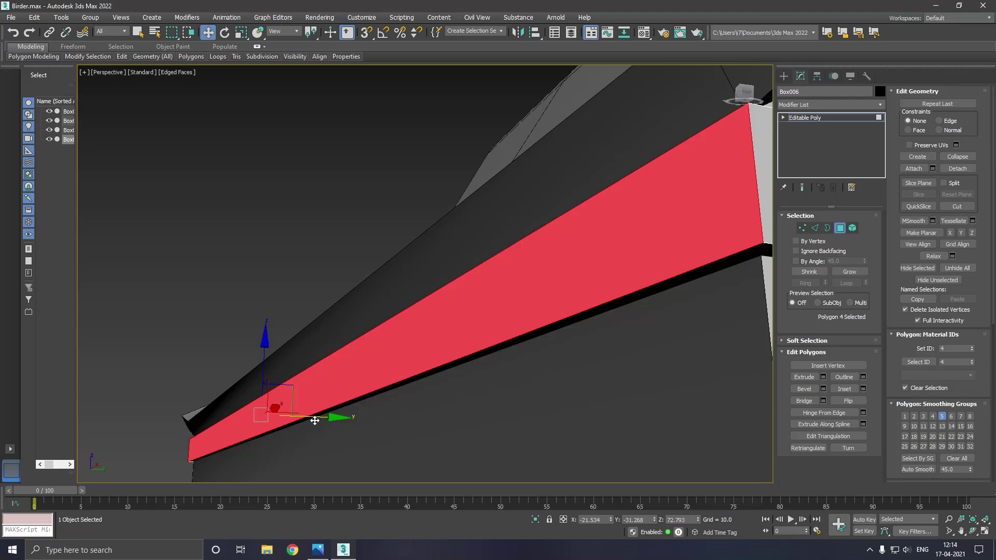
scroll(317, 328, "down", 5)
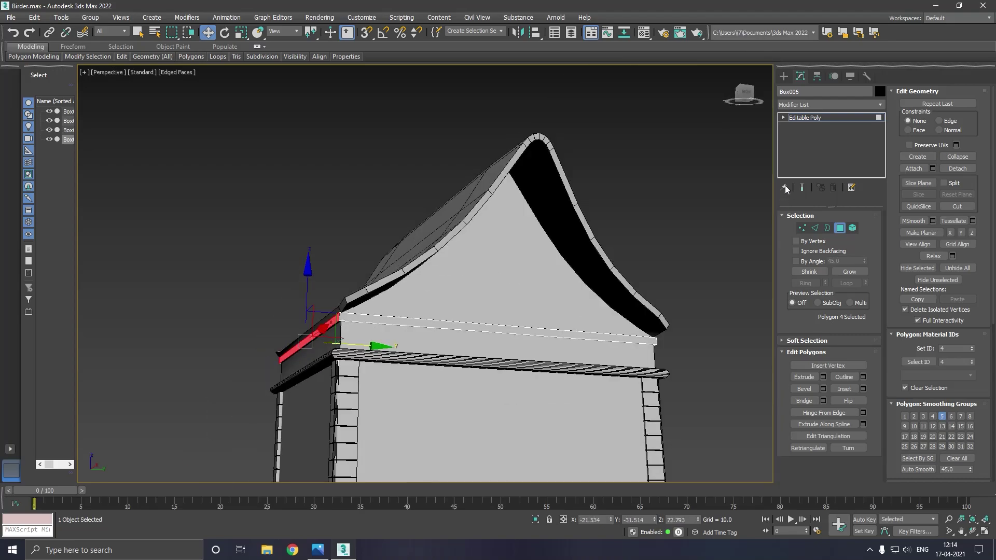
left_click(810, 118)
mouse_move(694, 183)
middle_mouse_down("alt")
mouse_move(549, 230)
mouse_move(453, 222)
mouse_move(258, 265)
mouse_move(600, 305)
mouse_move(517, 315)
middle_mouse_up("alt")
scroll(454, 222, "down", 3)
scroll(453, 222, "down", 2)
Shift-drag Box005 along X to clone it as Box007 on the opposite wall top
left_click(514, 301)
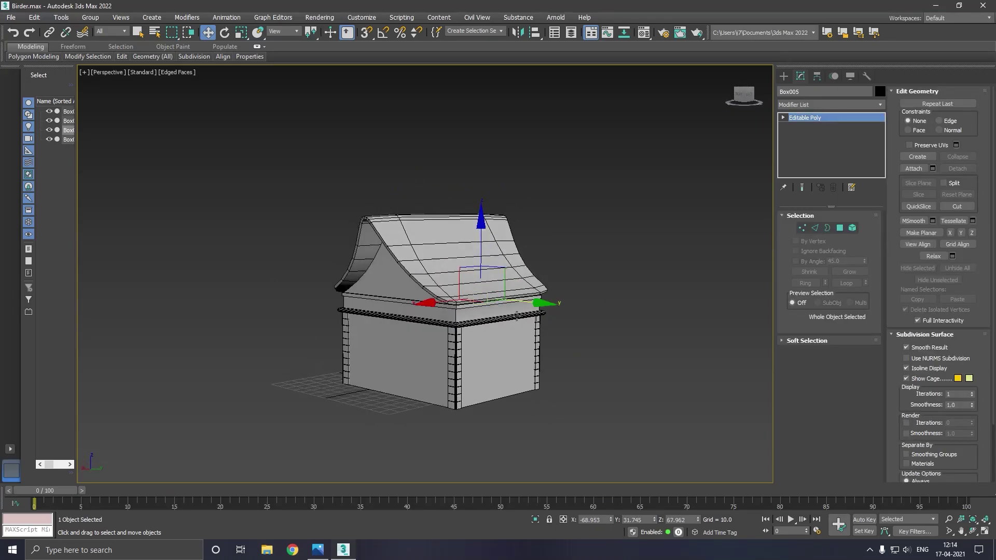
scroll(517, 315, "up", 3)
left_click_drag(584, 303, 354, 295)
left_click(497, 314)
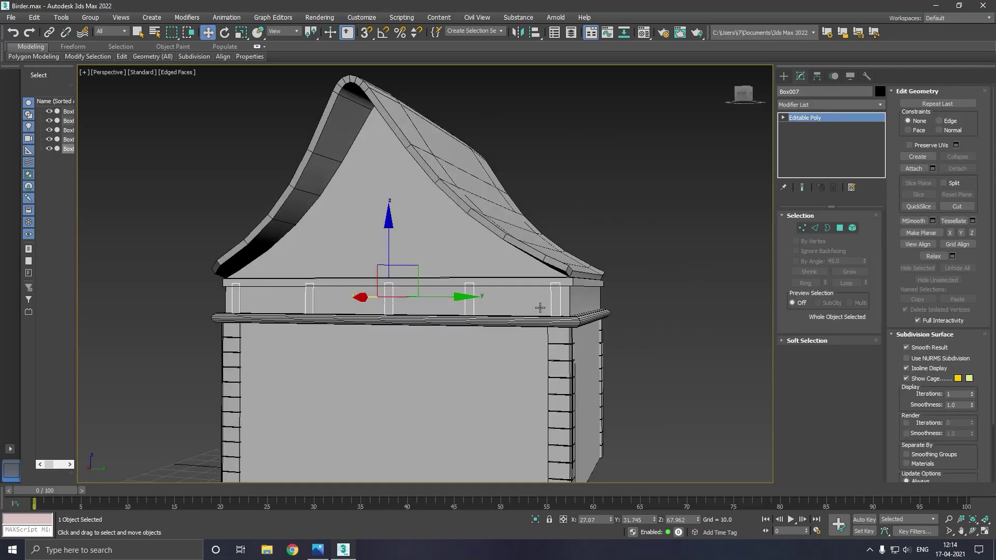
middle_click_drag(496, 314, 367, 235, "alt")
scroll(368, 235, "up", 3)
scroll(367, 235, "up", 2)
scroll(375, 251, "up", 2)
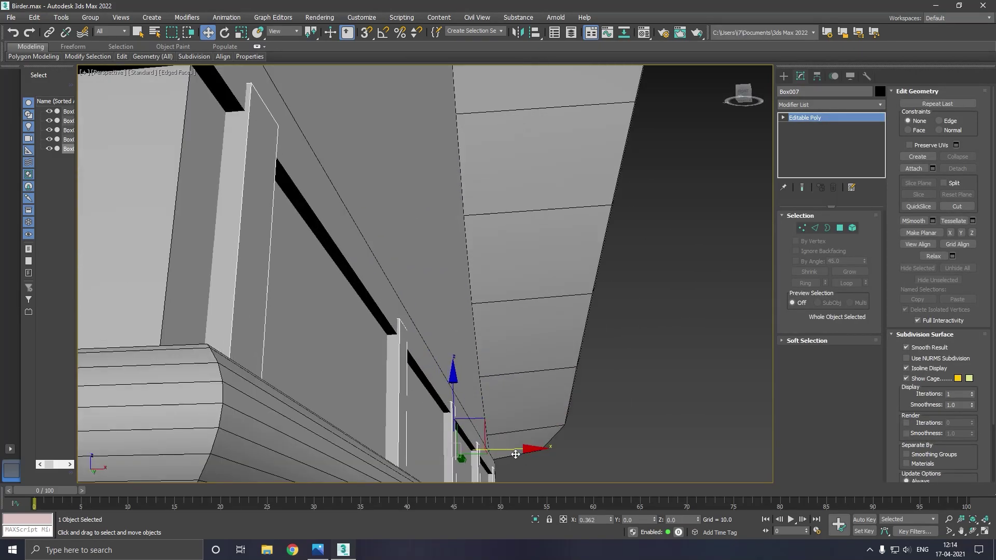
scroll(510, 449, "down", 7)
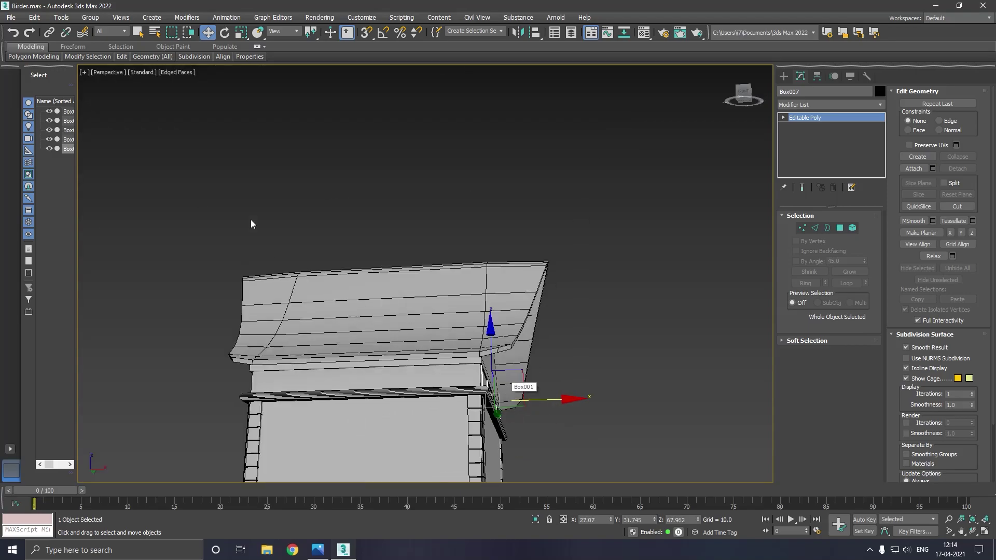
Enable Angle Snap and Shift-rotate a 90° copy of the post row, Box008
left_click(230, 35)
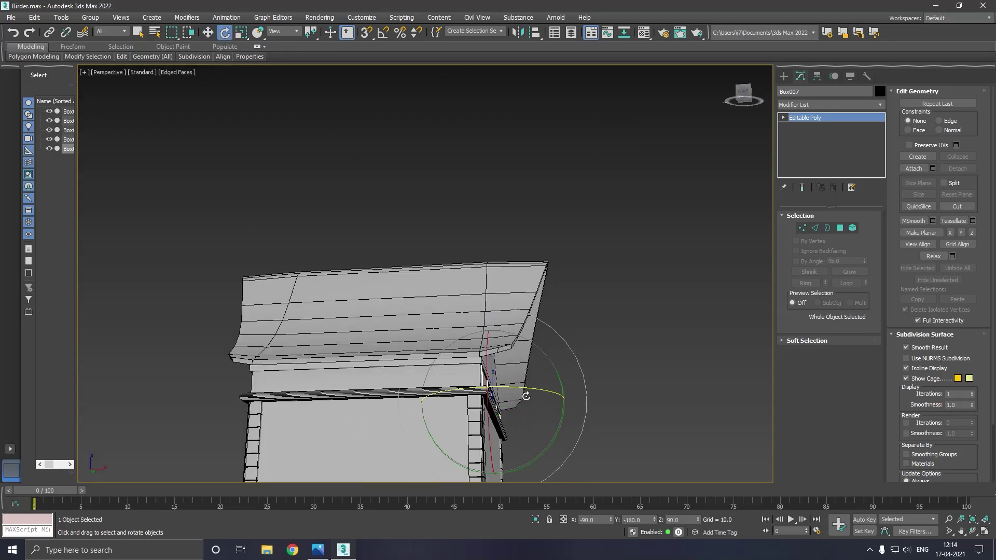
left_click_drag(525, 396, 524, 386, "shift")
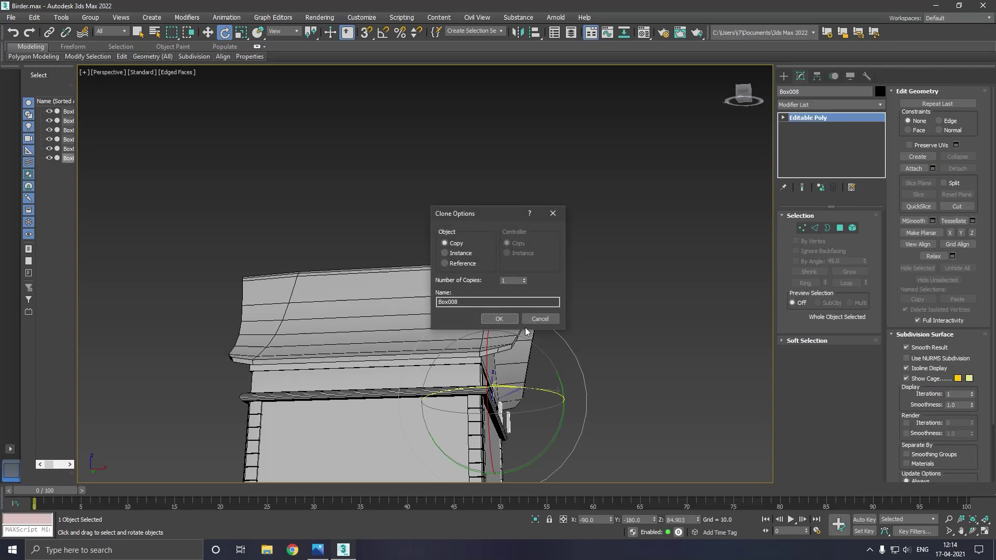
left_click(538, 318)
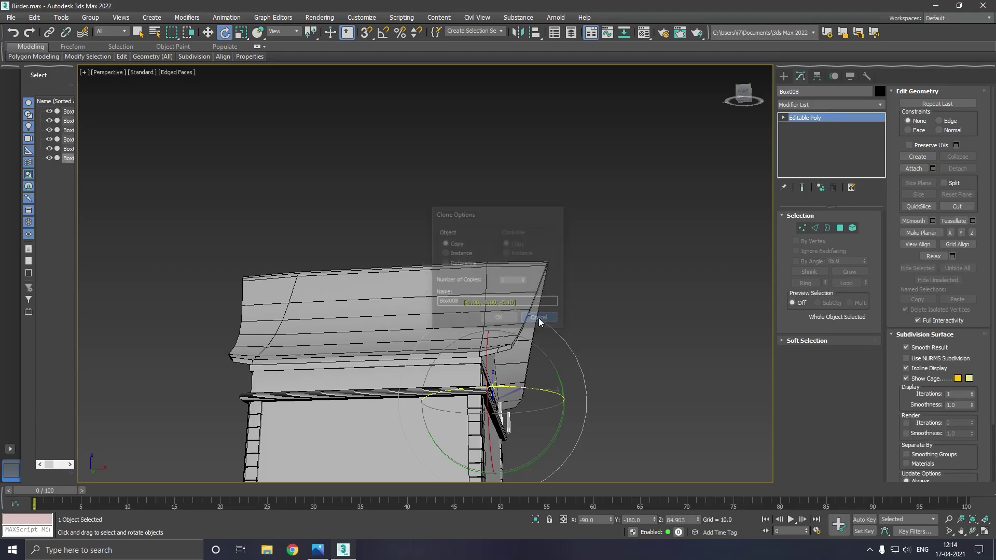
left_click(383, 33)
right_click(383, 33)
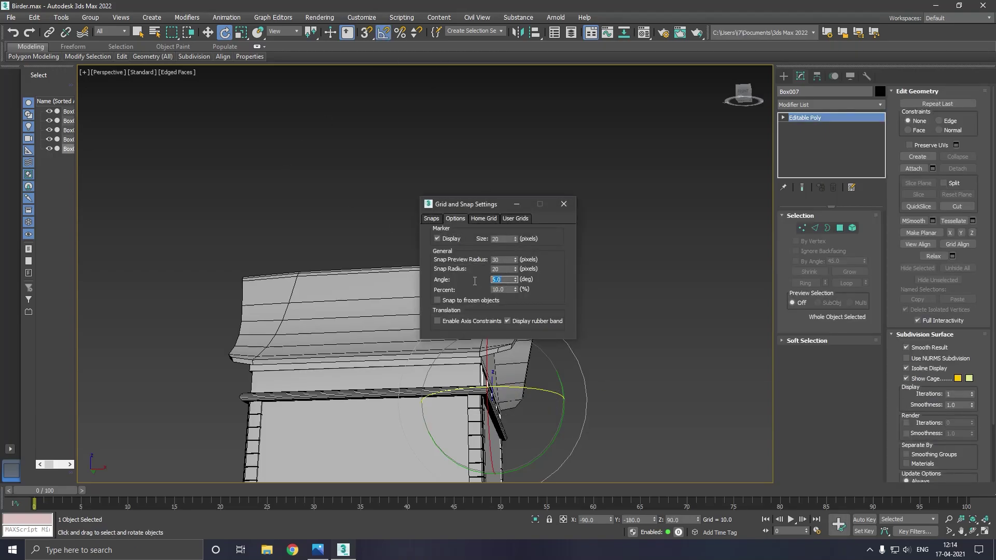
left_click(555, 207)
left_click_drag(520, 394, 513, 392, "shift")
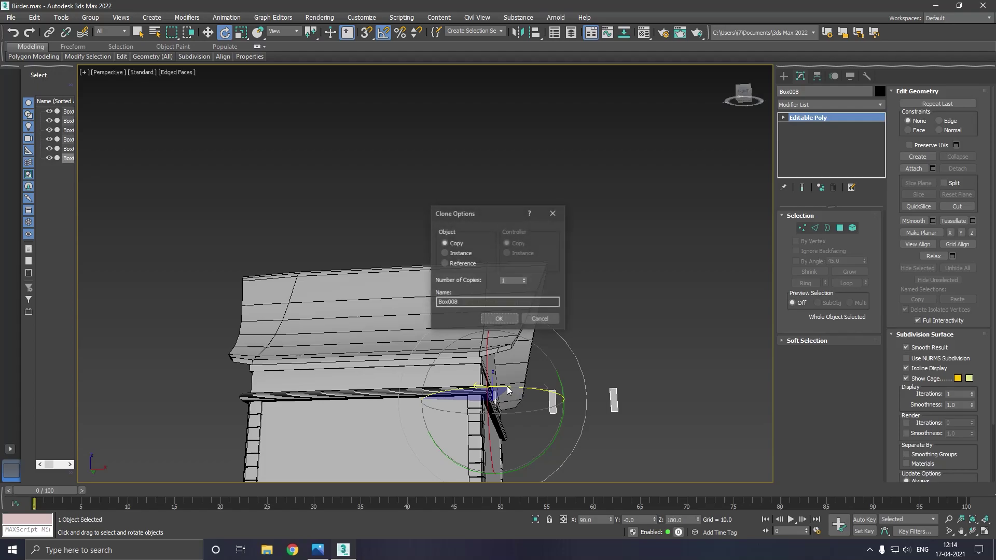
left_click(500, 319)
Move the rotated post copy onto the front trim band and centre it
key("w")
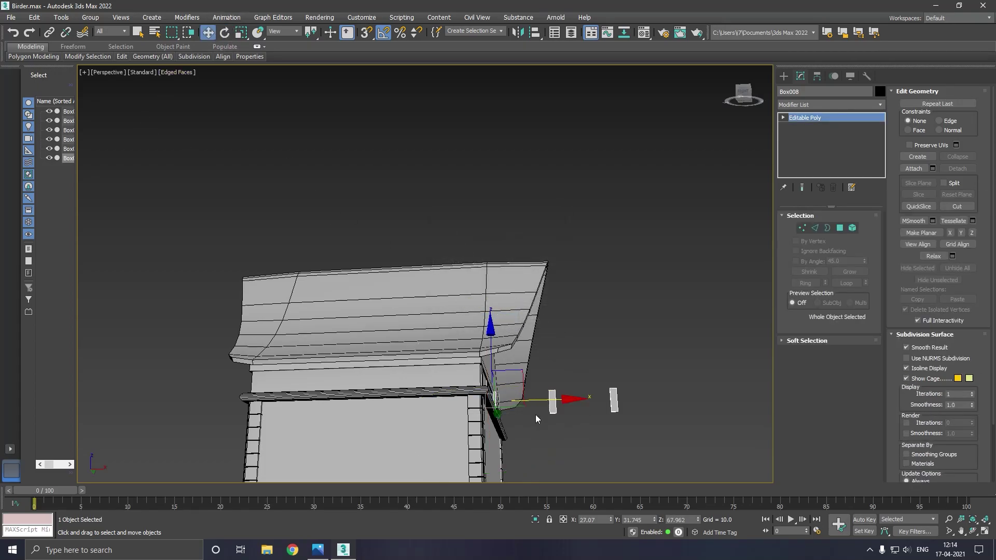
mouse_move(544, 404)
left_mouse_down()
mouse_move(410, 421)
mouse_move(395, 398)
left_mouse_up()
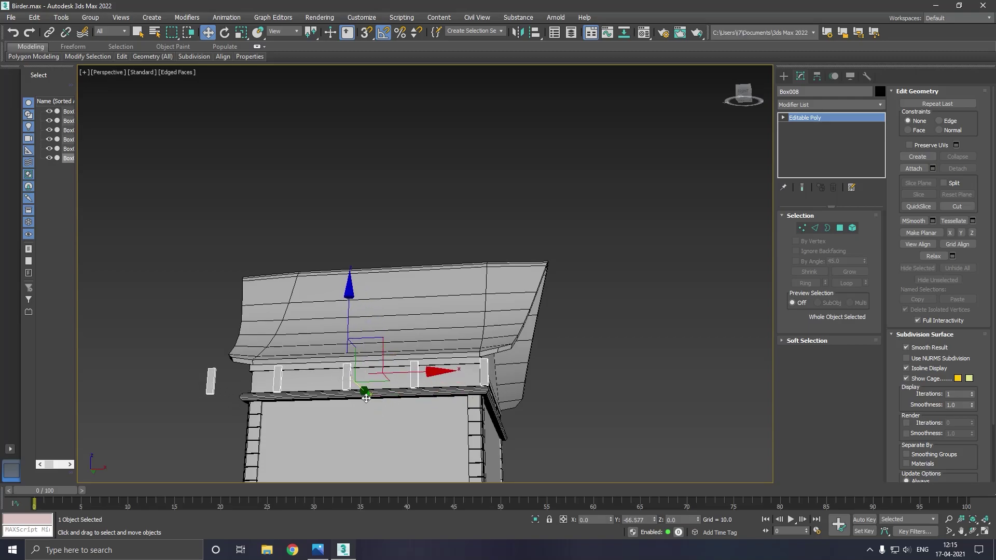
mouse_move(394, 398)
middle_mouse_down("alt")
mouse_move(374, 411)
mouse_move(363, 393)
middle_mouse_up("alt")
scroll(374, 383, "up", 3)
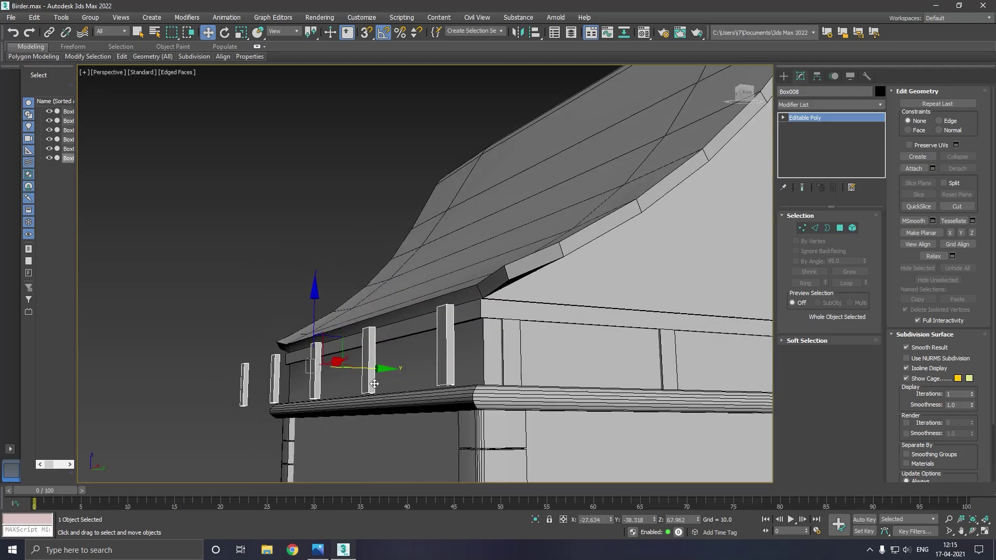
left_click_drag(378, 373, 412, 375)
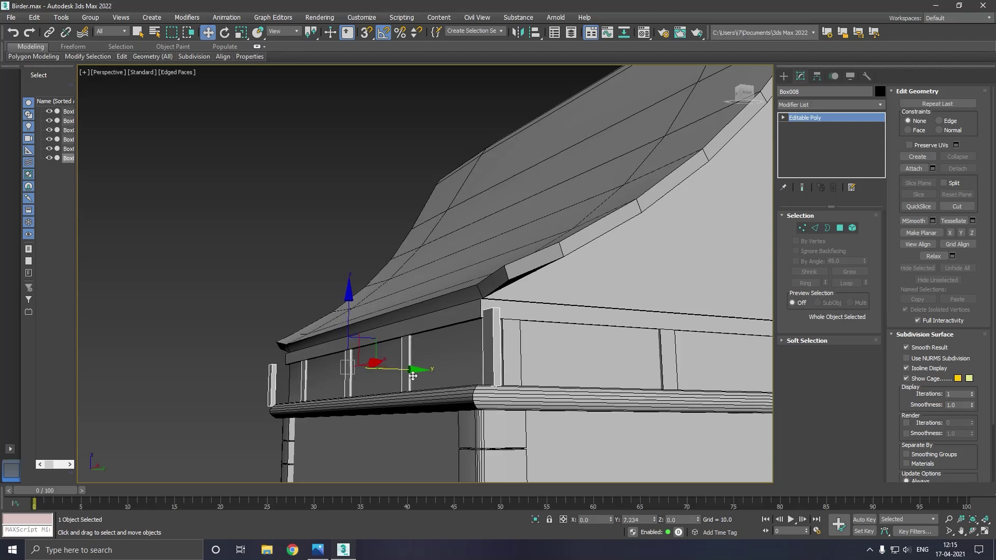
middle_click_drag(412, 375, 472, 374, "alt")
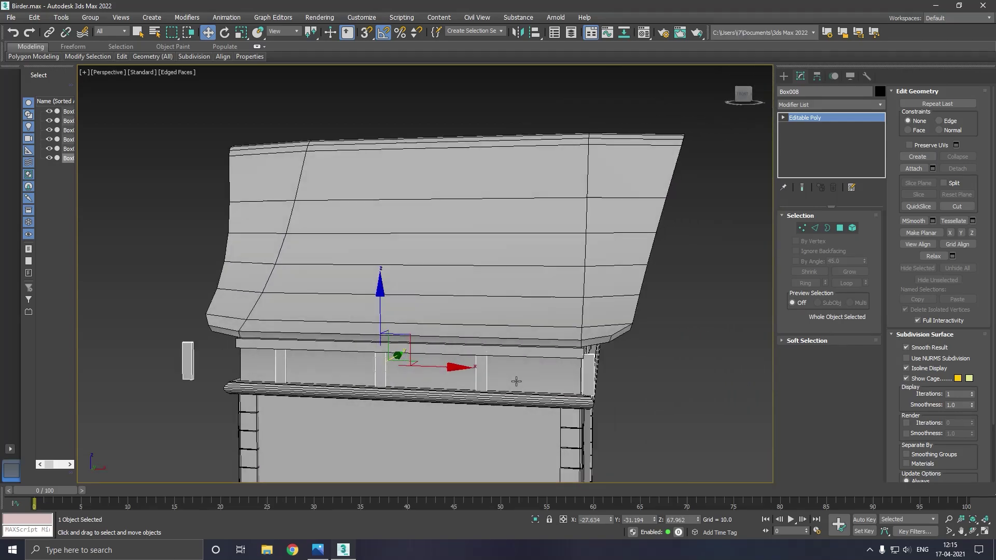
left_click_drag(442, 371, 457, 369)
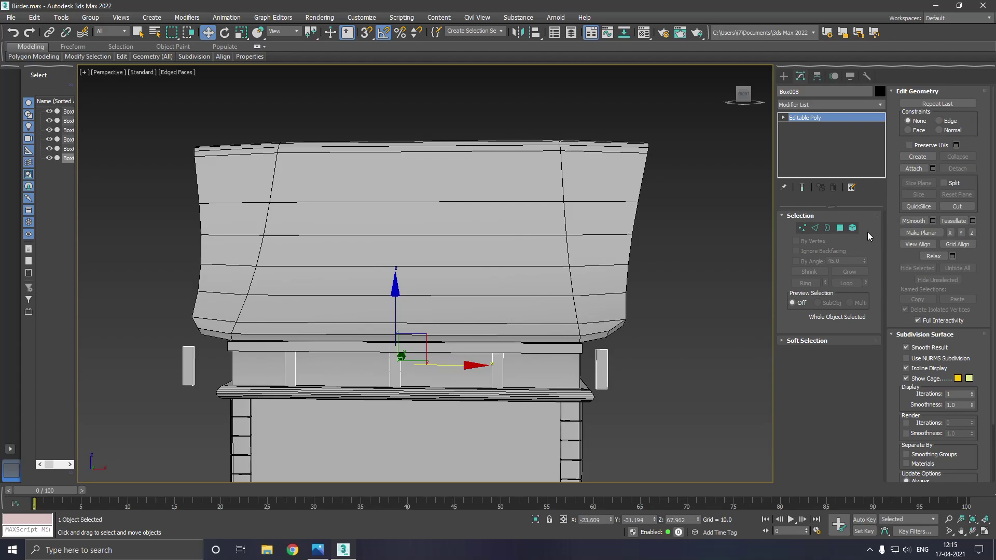
In Element mode, delete Box008's stray right and left end pieces
left_click(852, 228)
left_click(607, 380)
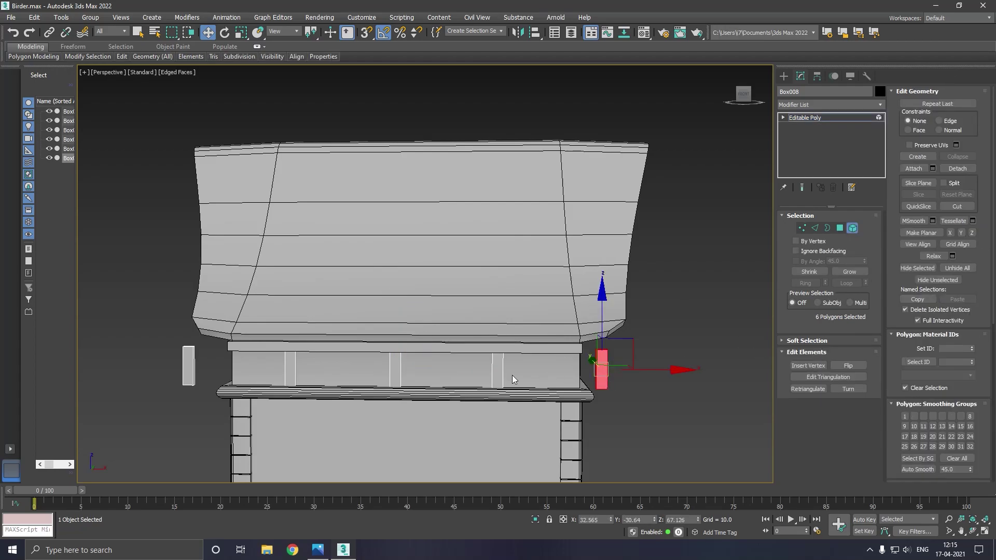
key("Delete")
left_click(189, 365)
key("Delete")
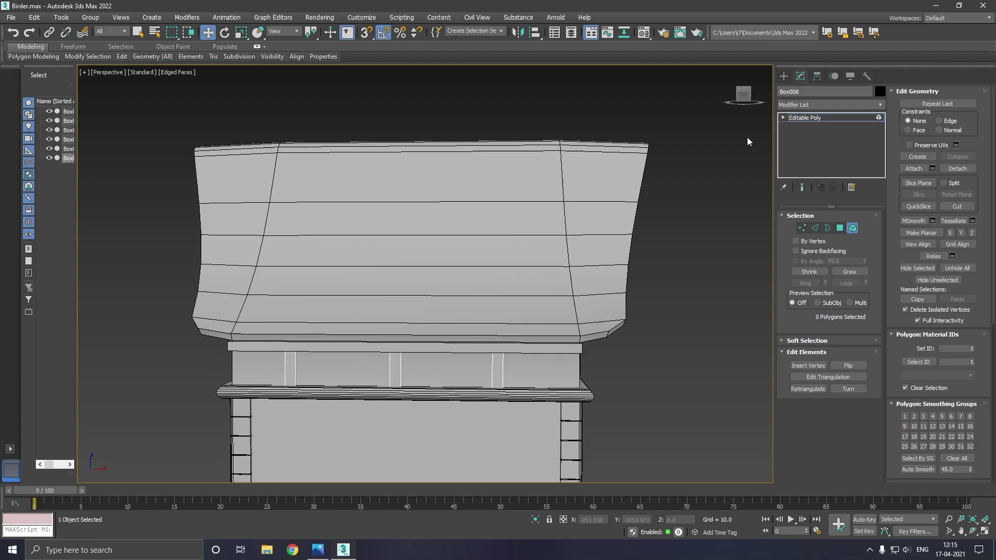
Back at object level, Shift-move another post copy, Box009, toward the side band
left_click(791, 119)
mouse_move(338, 268)
middle_mouse_down("alt")
mouse_move(418, 302)
mouse_move(440, 331)
middle_mouse_up("alt")
left_click_drag(443, 330, 734, 325)
Confirm the new post copy and slide the side posts into place along the band
left_click(500, 320)
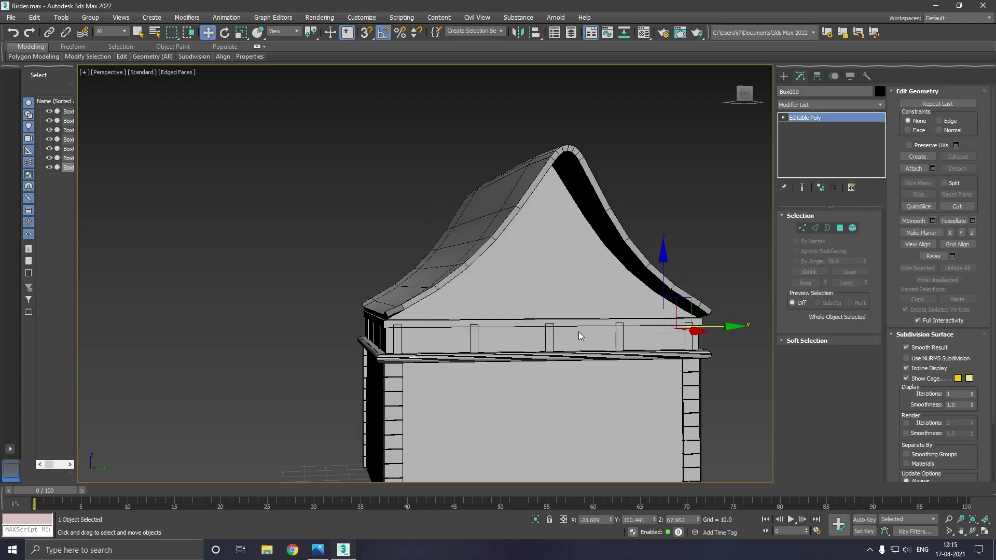
middle_click_drag(578, 334, 701, 311, "alt")
scroll(701, 311, "up", 2)
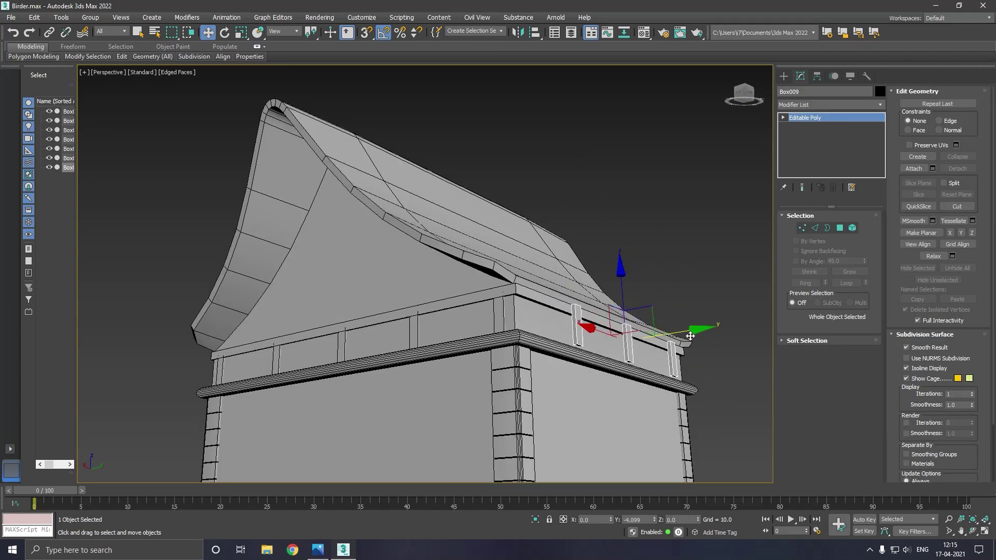
left_click_drag(707, 335, 689, 332)
scroll(689, 332, "up", 3)
scroll(601, 321, "down", 1)
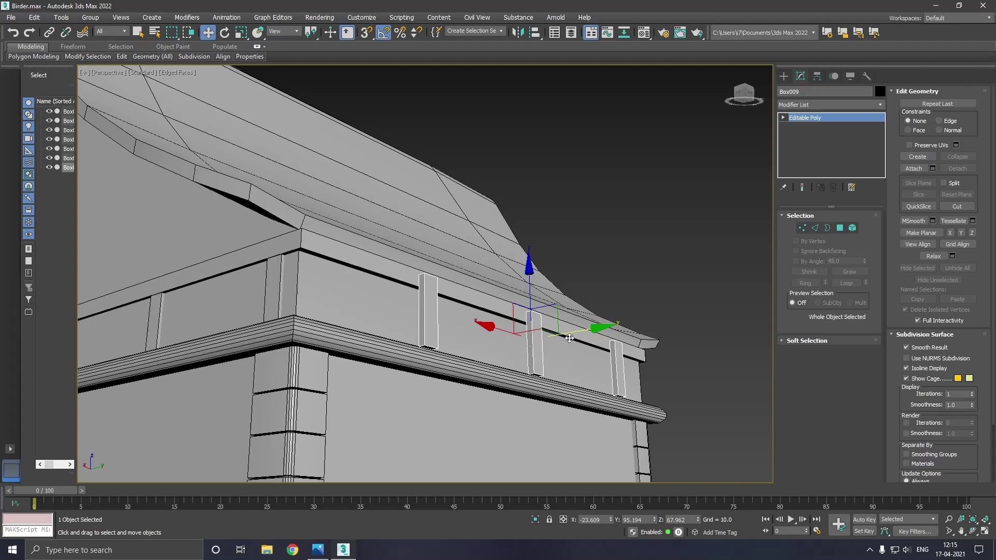
mouse_move(579, 335)
left_mouse_down()
mouse_move(564, 339)
mouse_move(589, 351)
left_mouse_up()
scroll(571, 337, "up", 2)
scroll(444, 319, "down", 2)
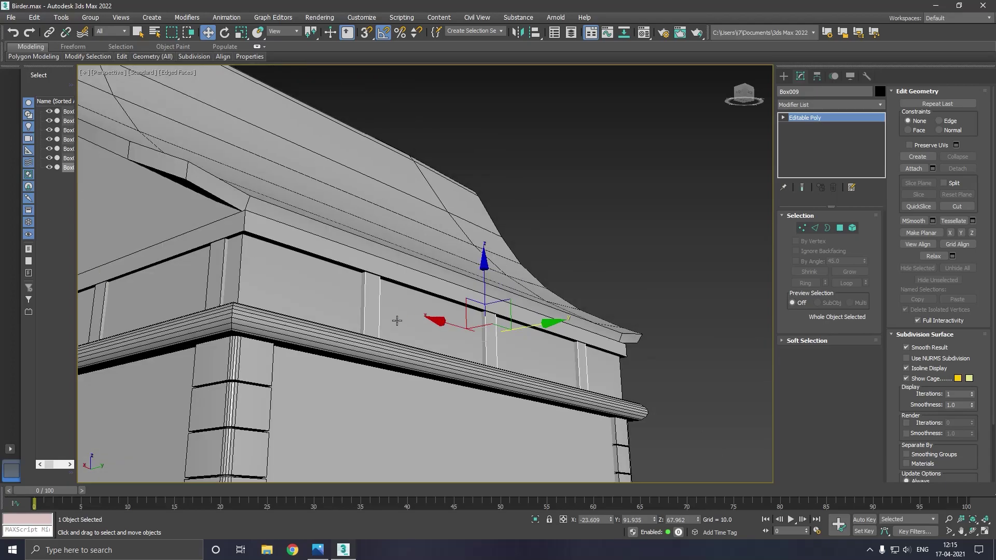
scroll(396, 320, "down", 2)
middle_click_drag(482, 326, 453, 349, "alt")
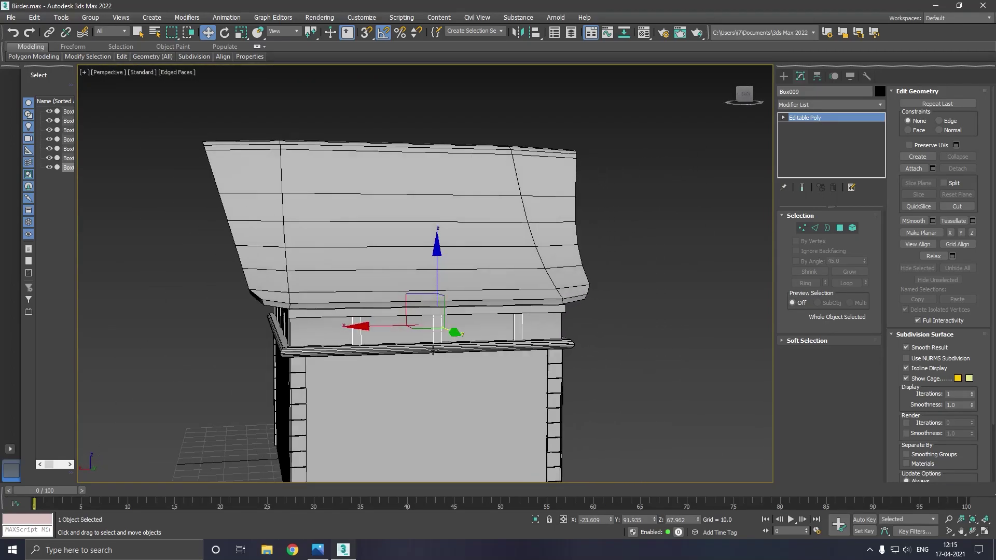
Attach the three remaining post pieces to Box009 so they form one object
left_click(905, 172)
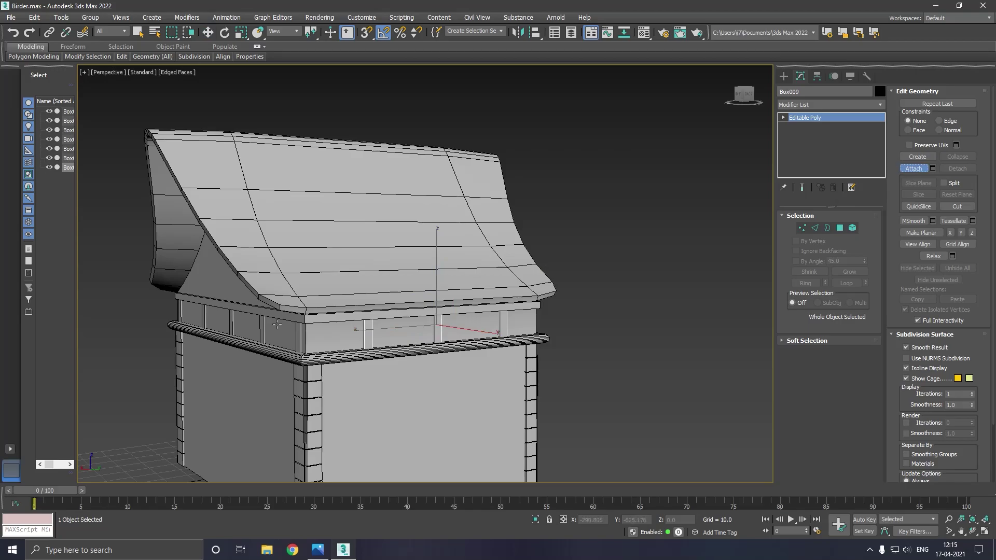
left_click(267, 337)
scroll(267, 337, "down", 4)
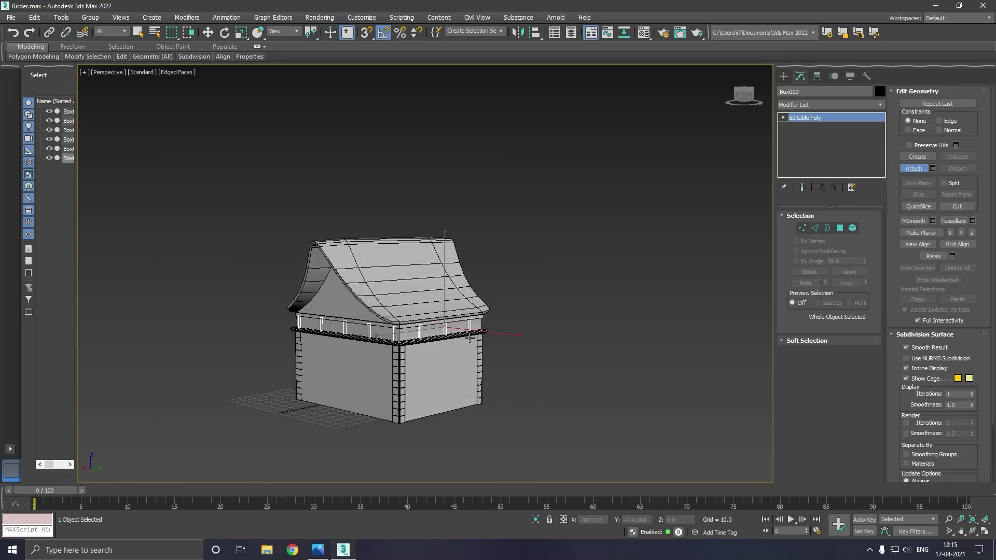
middle_click_drag(290, 335, 321, 333, "alt")
scroll(323, 332, "up", 5)
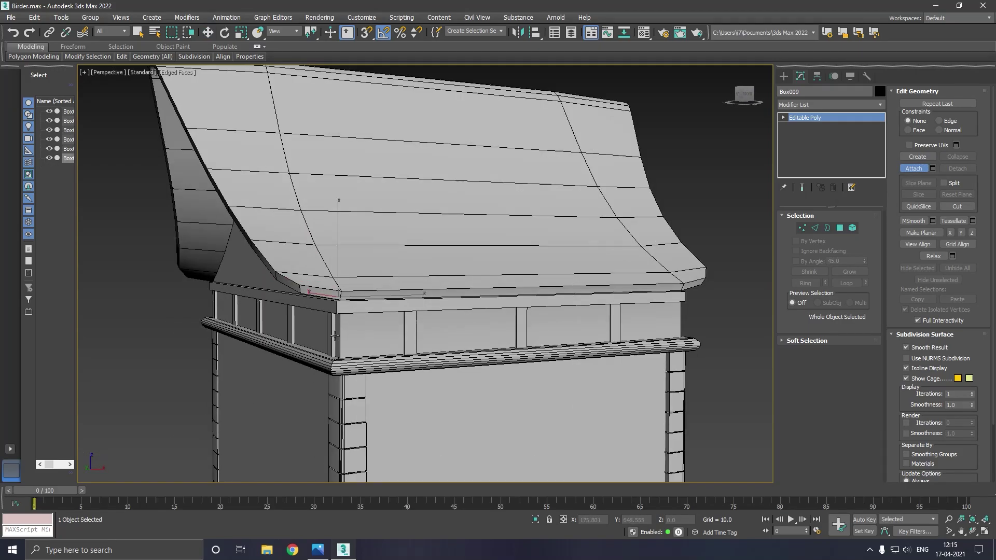
left_click(334, 336)
left_click(409, 337)
scroll(411, 342, "down", 4)
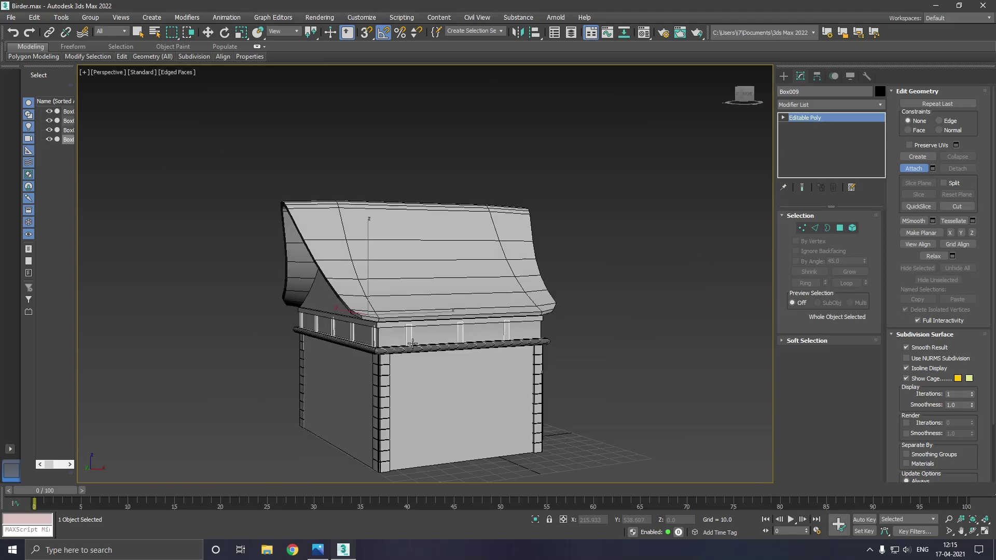
mouse_move(436, 337)
middle_mouse_down("alt")
mouse_move(557, 341)
mouse_move(520, 352)
mouse_move(492, 317)
middle_mouse_up("alt")
key("w")
scroll(515, 333, "up", 3)
scroll(515, 332, "up", 2)
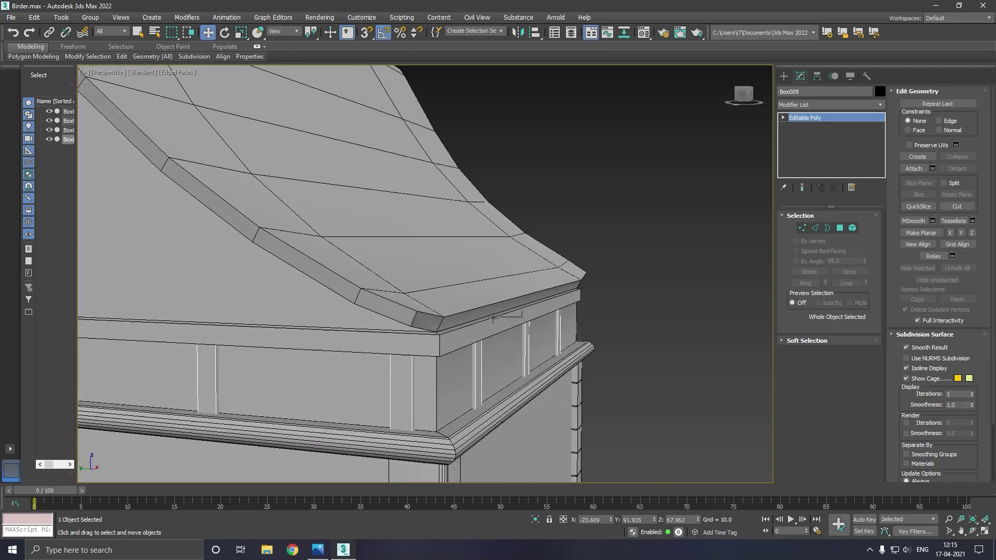
Select three fascia polygons along the roof's front edge and extrude them about 14.2
left_click(493, 317)
left_click(841, 230)
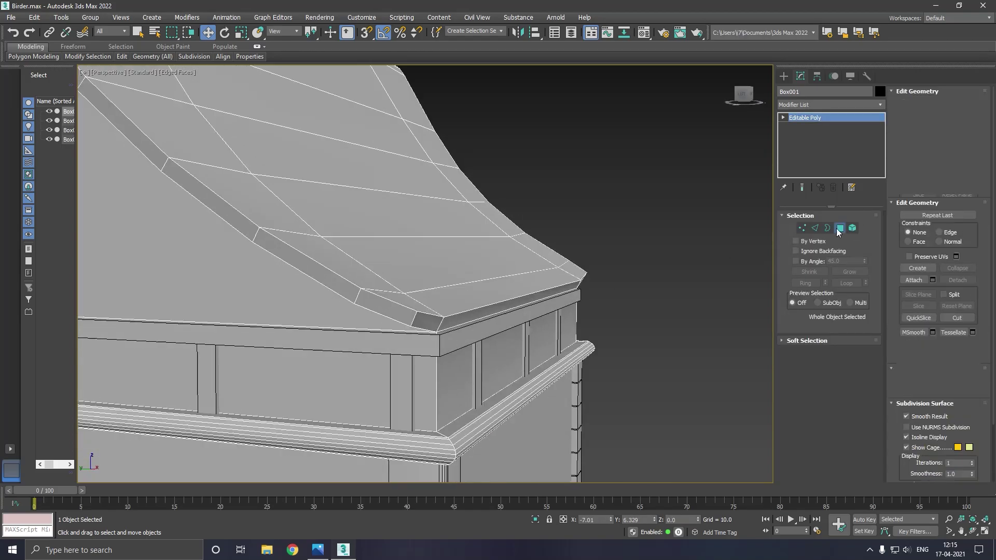
left_click(441, 325)
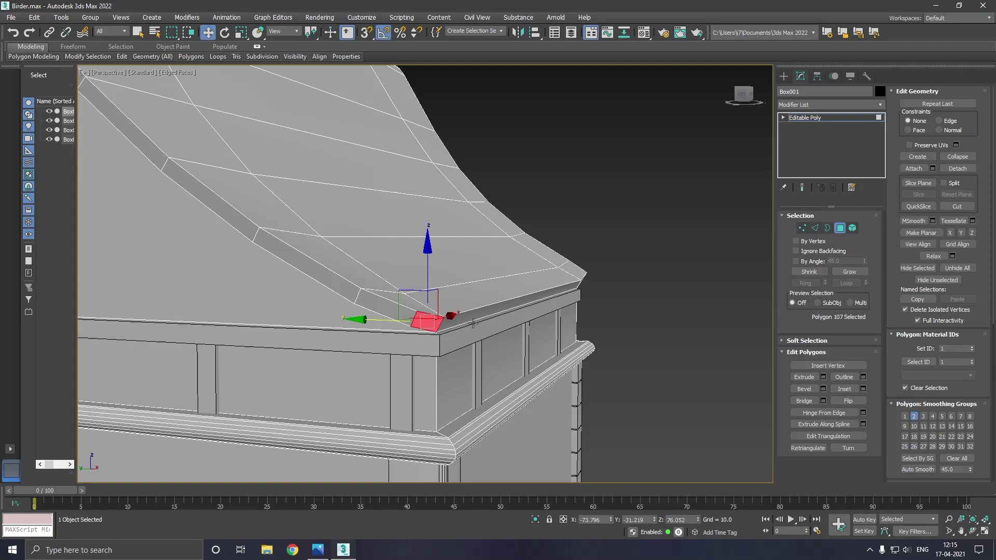
left_click(473, 322, "ctrl")
mouse_move(589, 288)
middle_mouse_down("alt")
mouse_move(356, 271)
mouse_move(429, 307)
middle_mouse_up("alt")
left_click(625, 344, "ctrl")
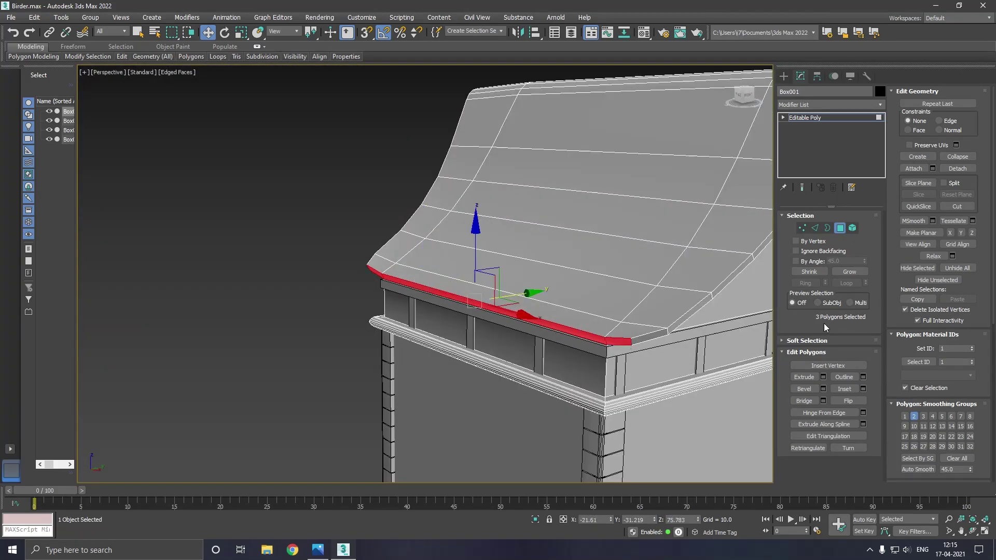
left_click(826, 375)
mouse_move(559, 327)
middle_mouse_down("alt")
mouse_move(500, 285)
mouse_move(659, 325)
middle_mouse_up("alt")
left_click_drag(593, 278, 563, 229)
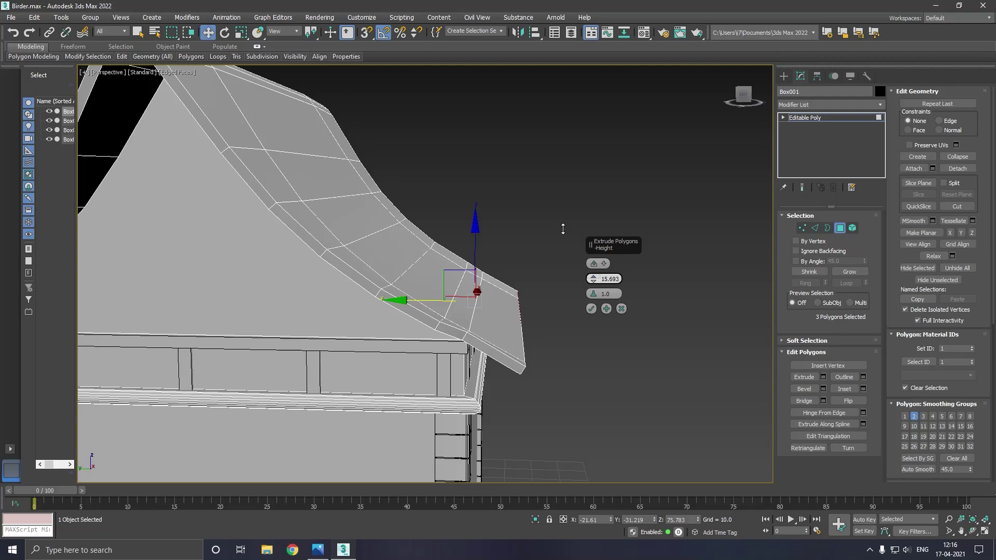
left_click(591, 308)
scroll(589, 309, "down", 5)
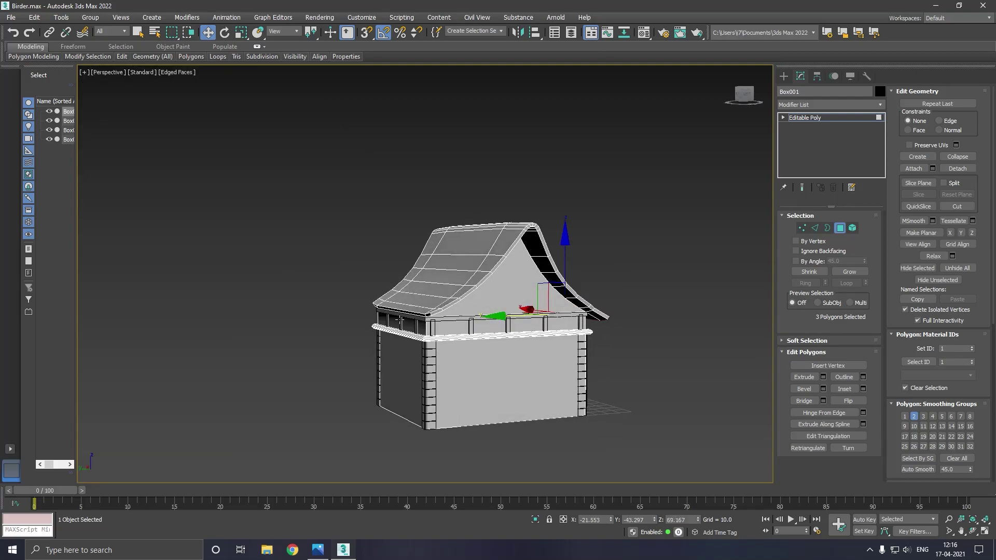
scroll(426, 314, "up", 5)
Select three polygons on the other roof edge and extrude them into a matching fascia
left_click(424, 320)
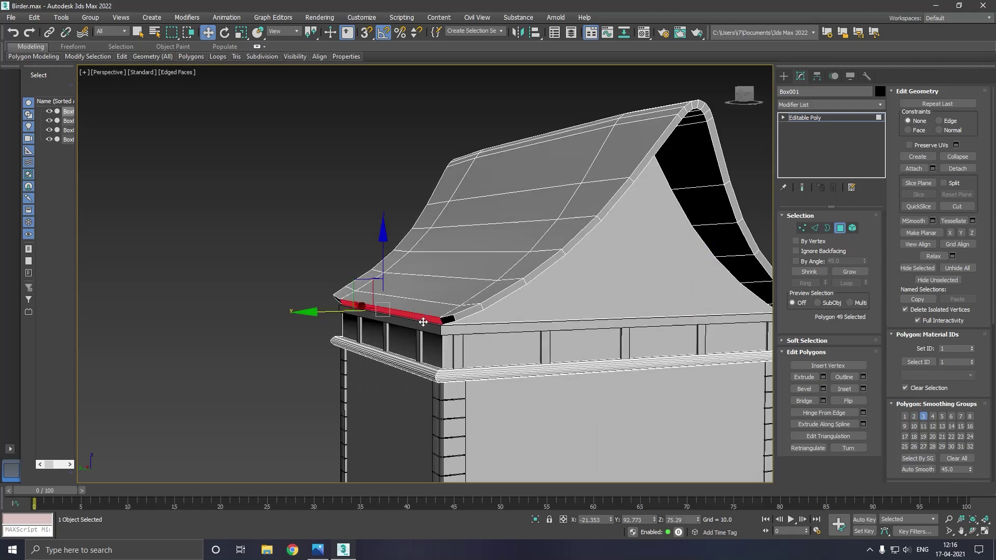
left_click(454, 323, "ctrl")
middle_click_drag(454, 322, 543, 316, "alt")
left_click(281, 312, "ctrl")
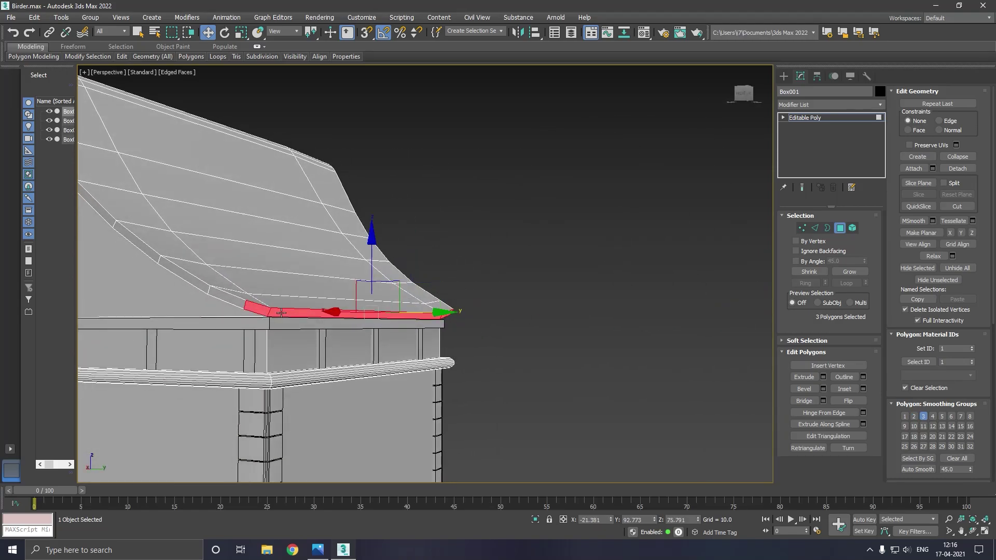
left_click(823, 376)
mouse_move(565, 365)
middle_mouse_down("alt")
mouse_move(523, 368)
mouse_move(542, 370)
middle_mouse_up("alt")
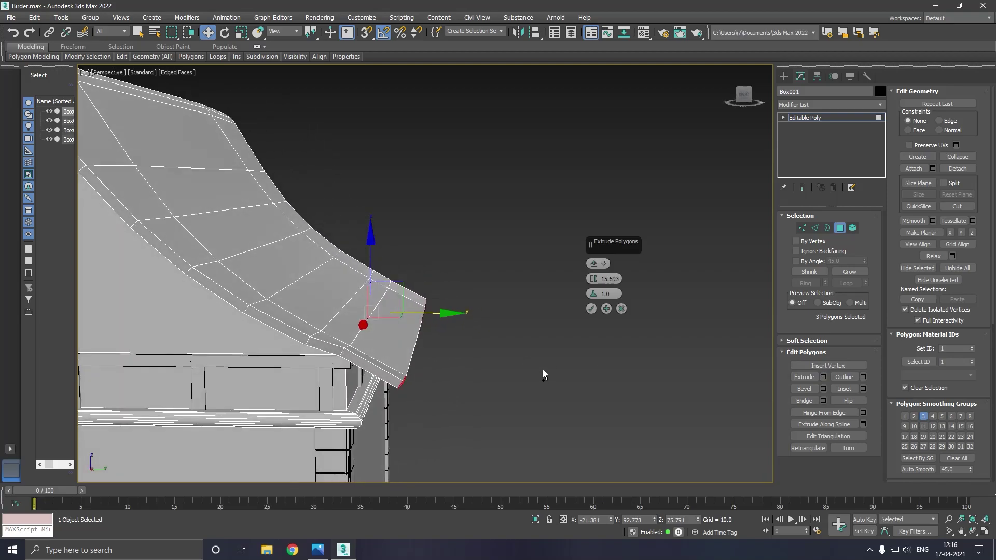
left_click(591, 309)
middle_click_drag(528, 312, 389, 337, "alt")
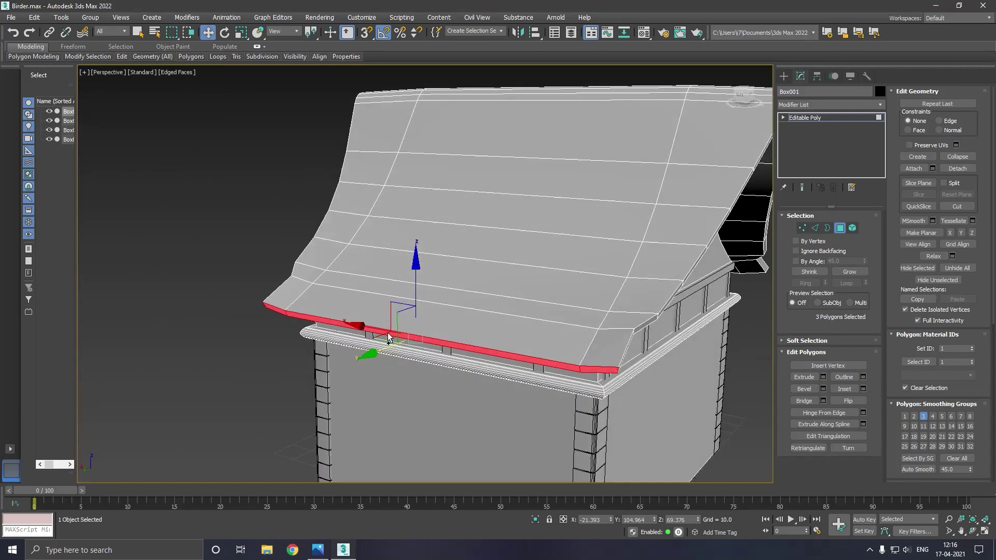
scroll(322, 319, "down", 1)
scroll(321, 320, "down", 3)
mouse_move(576, 326)
middle_mouse_down("alt")
mouse_move(493, 329)
mouse_move(478, 318)
mouse_move(591, 335)
middle_mouse_up("alt")
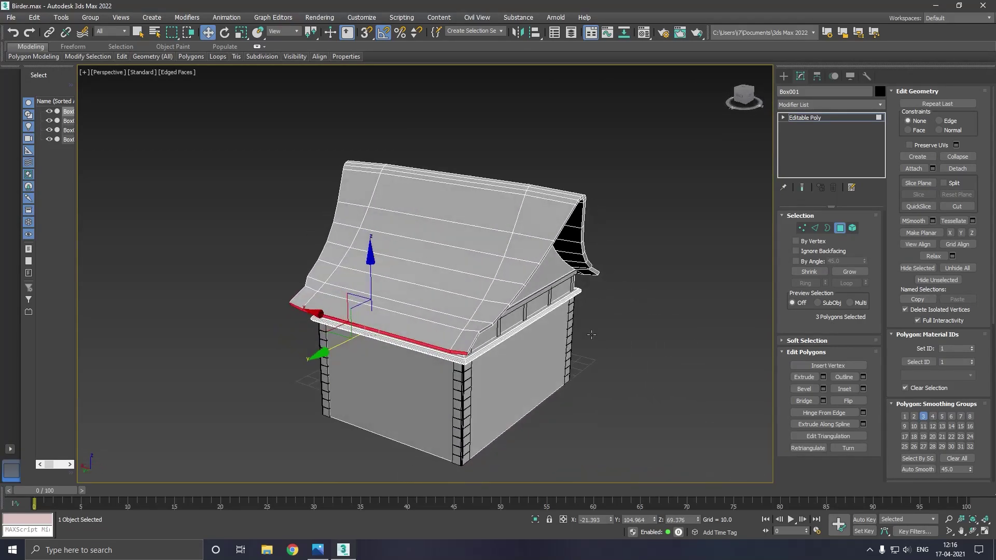
scroll(591, 334, "up", 1)
scroll(463, 342, "up", 3)
scroll(463, 342, "up", 2)
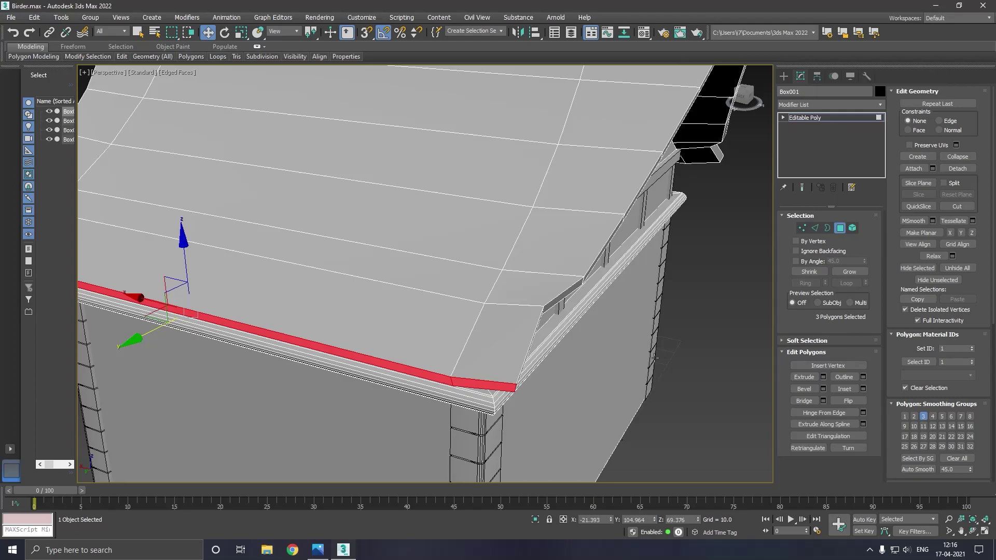
At Edge level, pull the roof's front-corner fascia edge inward along Y
left_click(815, 228)
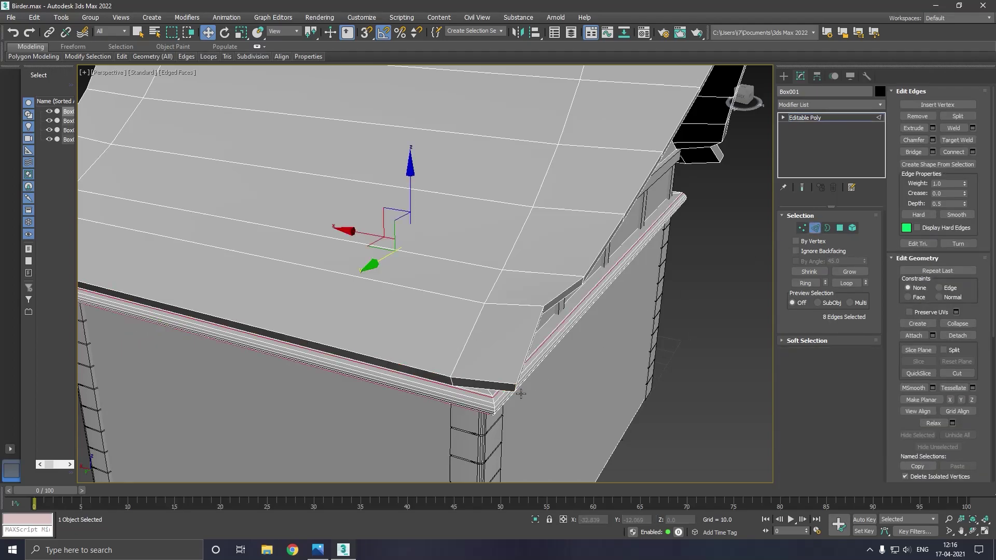
left_click(521, 394)
middle_click_drag(521, 394, 528, 382, "alt")
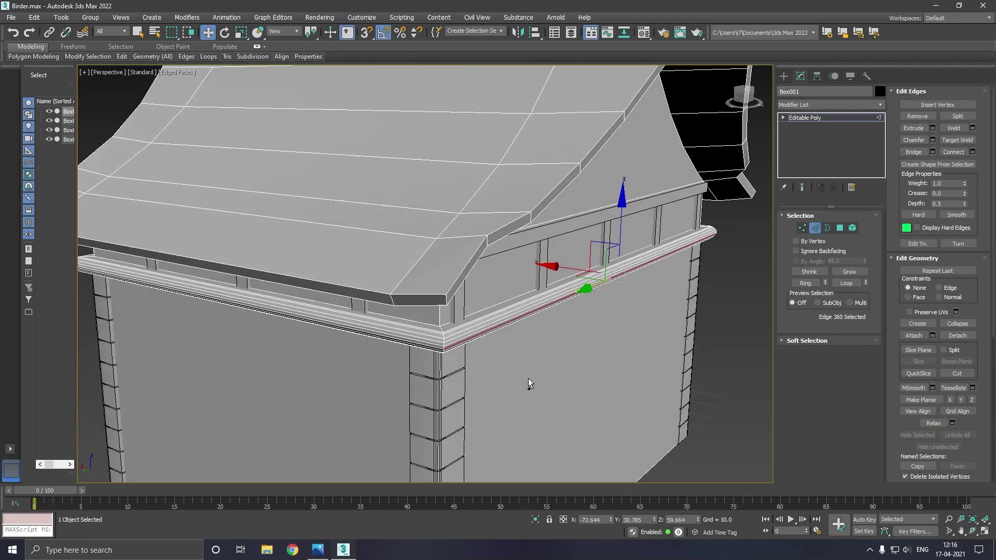
left_click(451, 305)
middle_click_drag(452, 305, 424, 338, "alt")
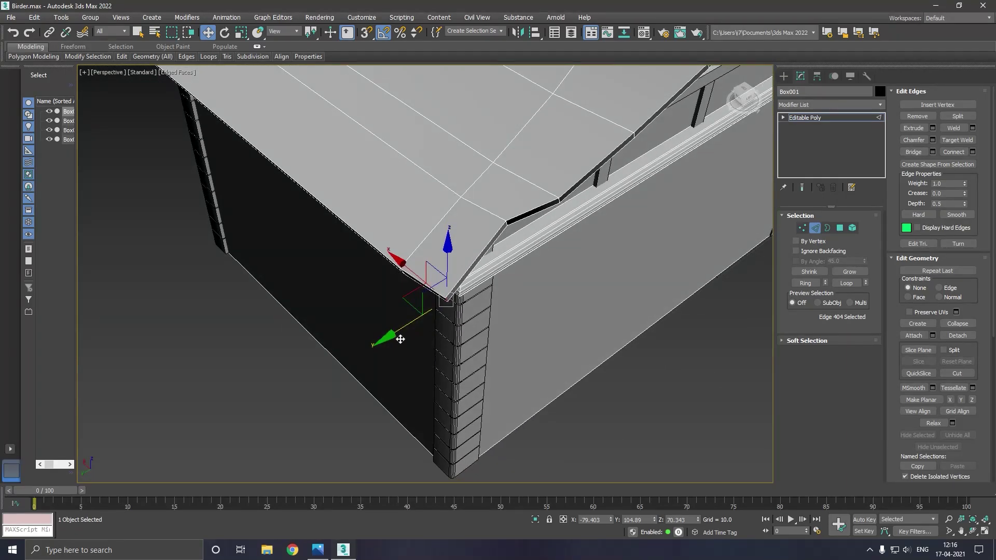
mouse_move(400, 339)
left_mouse_down()
mouse_move(420, 265)
mouse_move(403, 305)
left_mouse_up()
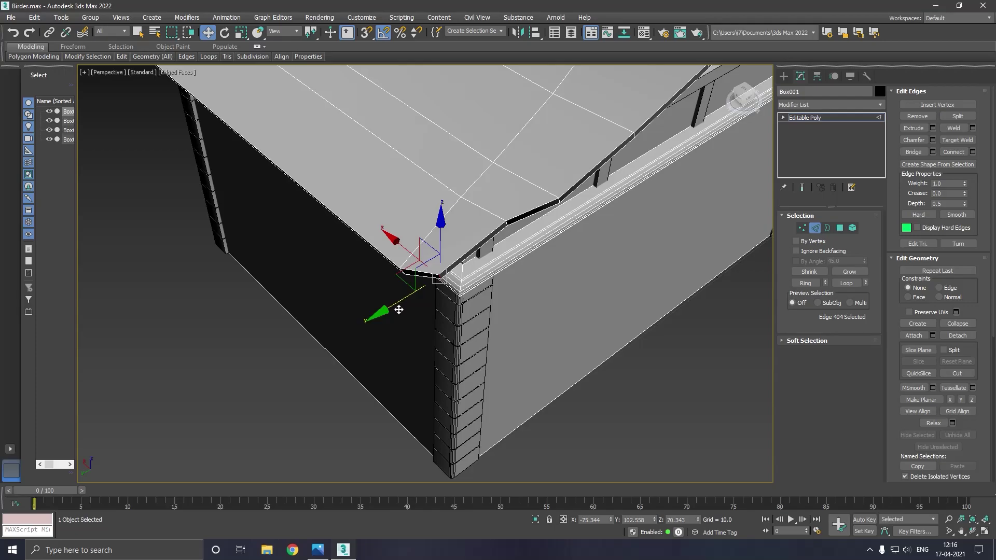
left_click_drag(408, 305, 409, 271)
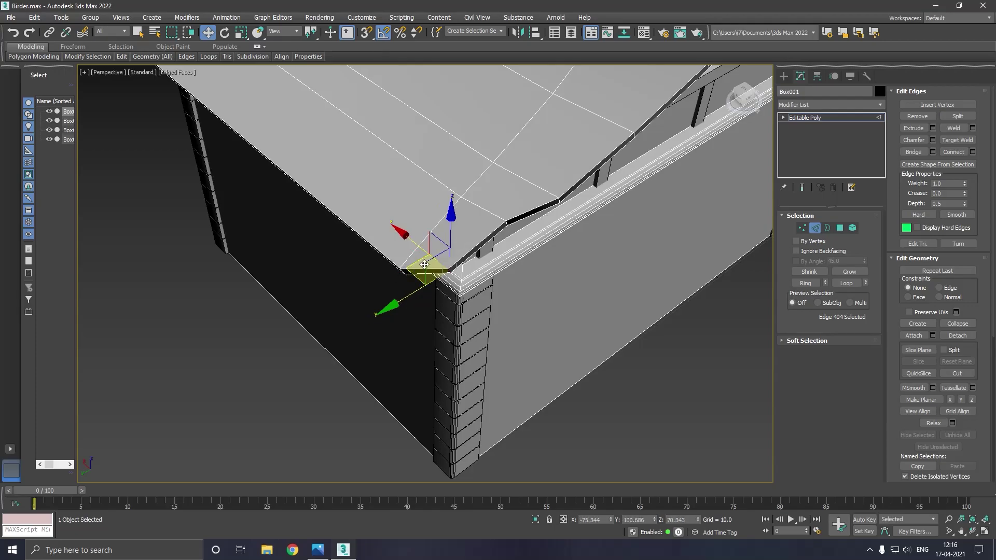
scroll(424, 264, "up", 5)
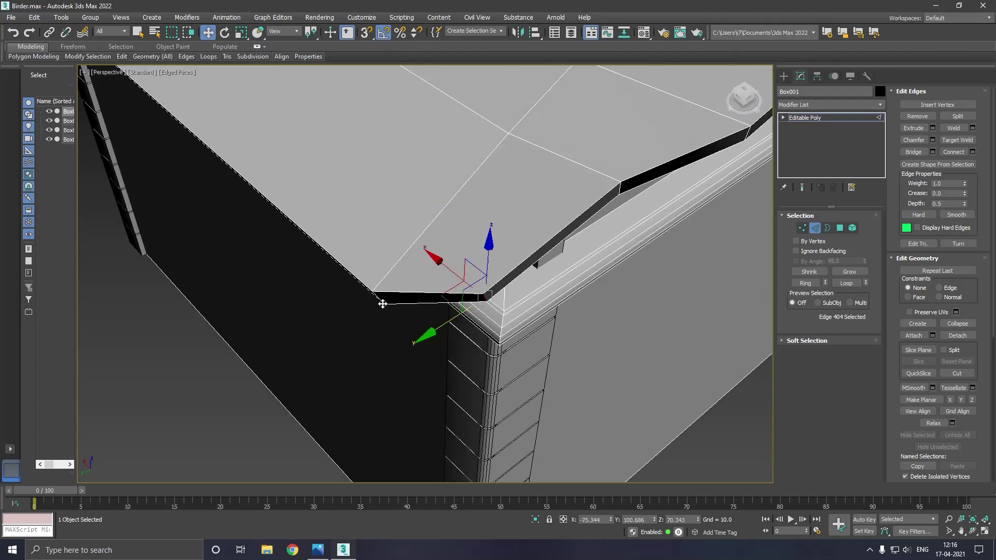
Try moving the neighbouring lower-corner fascia edge along Y, then undo back to the earlier selection
left_click(382, 306)
left_click(383, 302)
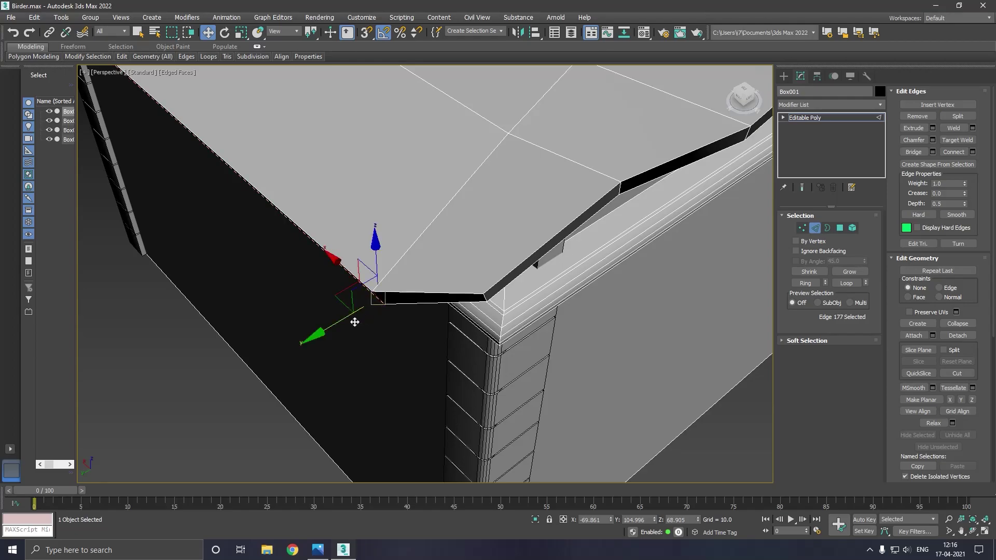
left_click_drag(354, 321, 400, 296)
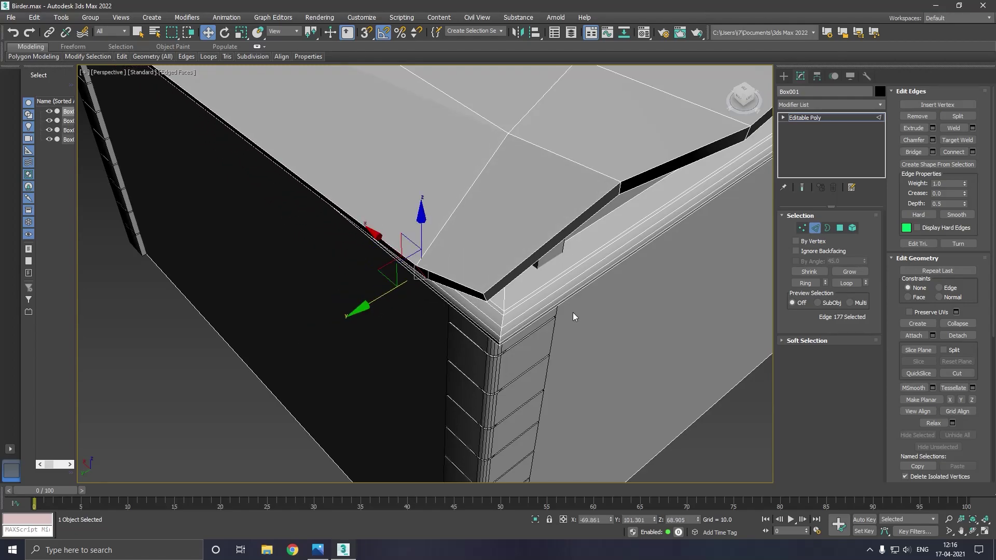
left_click(12, 35)
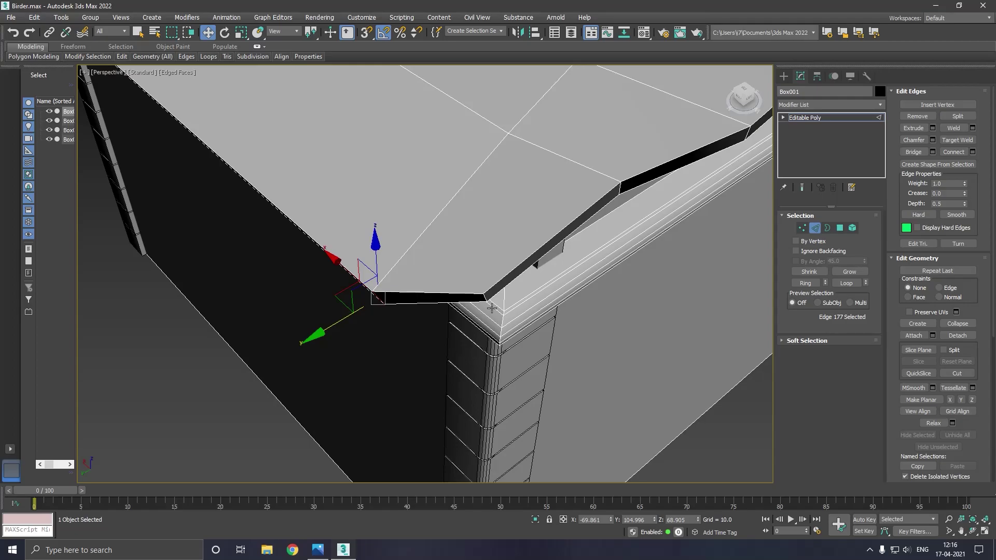
mouse_move(492, 307)
middle_mouse_down("alt")
mouse_move(557, 326)
mouse_move(529, 317)
middle_mouse_up("alt")
left_click(14, 33)
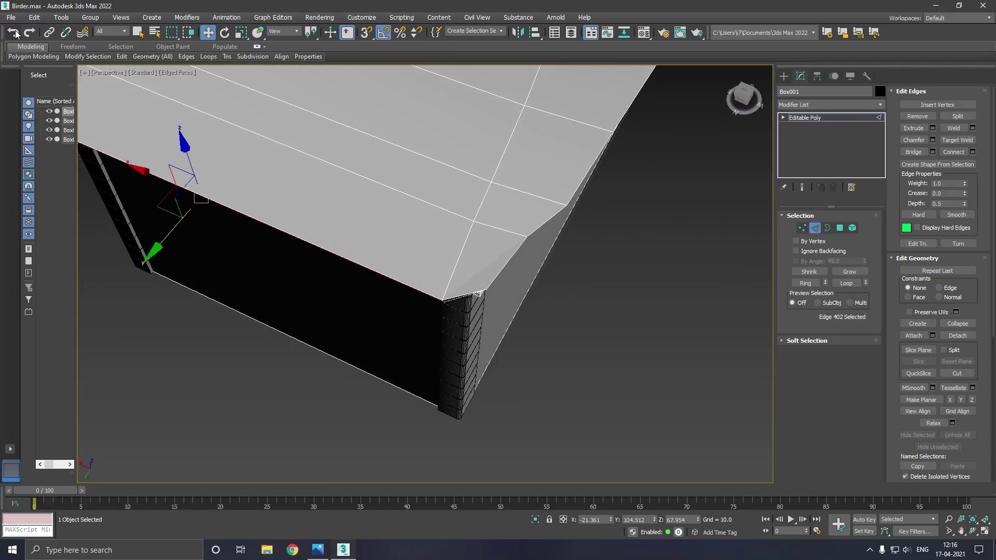
left_click(14, 33)
mouse_move(364, 255)
middle_mouse_down("alt")
mouse_move(331, 192)
mouse_move(352, 201)
mouse_move(297, 262)
mouse_move(320, 229)
middle_mouse_up("alt")
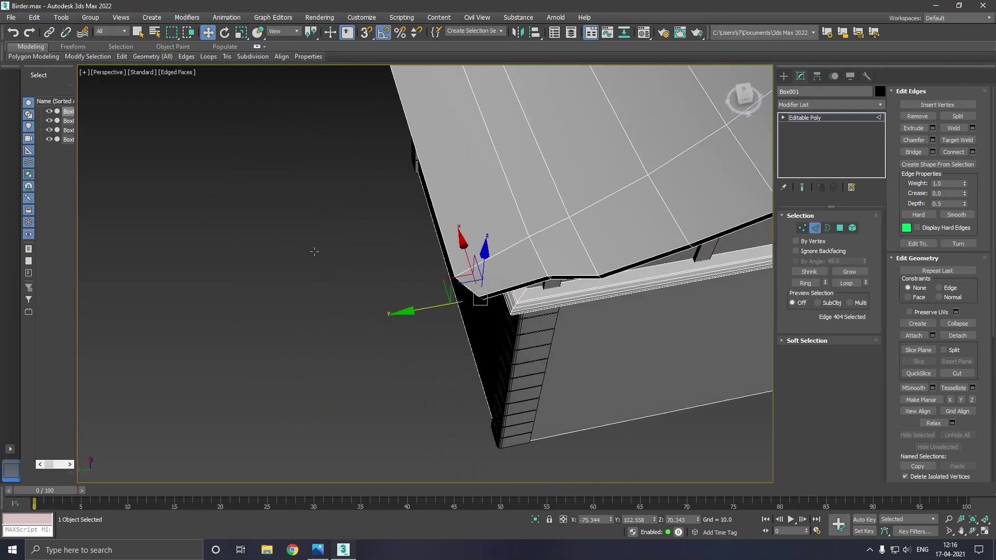
scroll(321, 229, "down", 5)
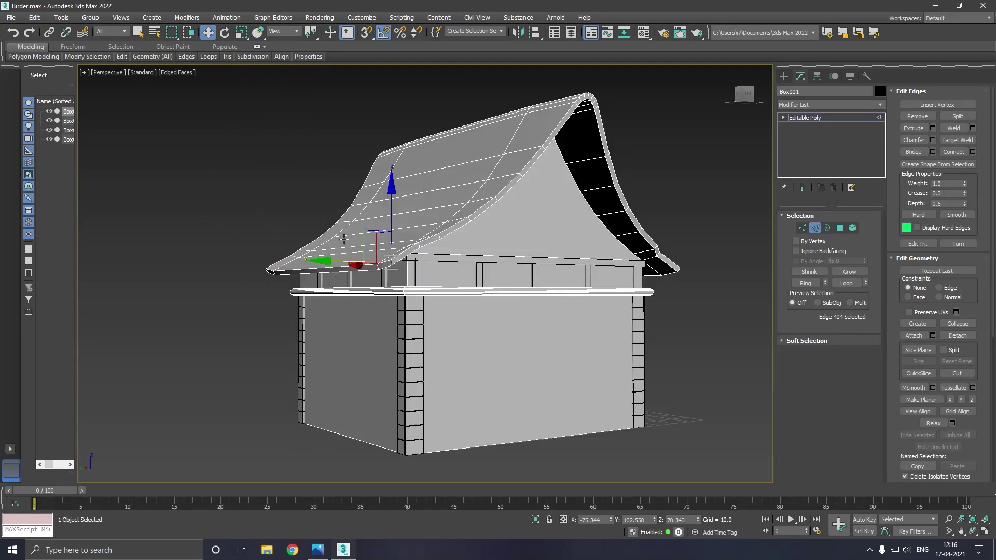
scroll(460, 211, "up", 5)
middle_click_drag(461, 211, 517, 253, "alt")
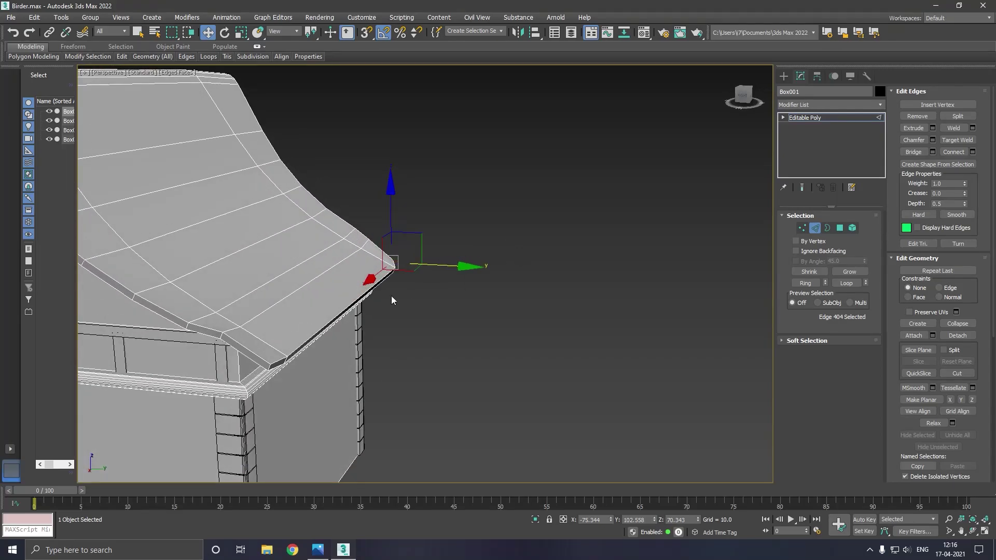
scroll(316, 340, "up", 3)
mouse_move(317, 339)
middle_mouse_down("alt")
mouse_move(217, 369)
mouse_move(345, 342)
mouse_move(272, 342)
mouse_move(358, 359)
middle_mouse_up("alt")
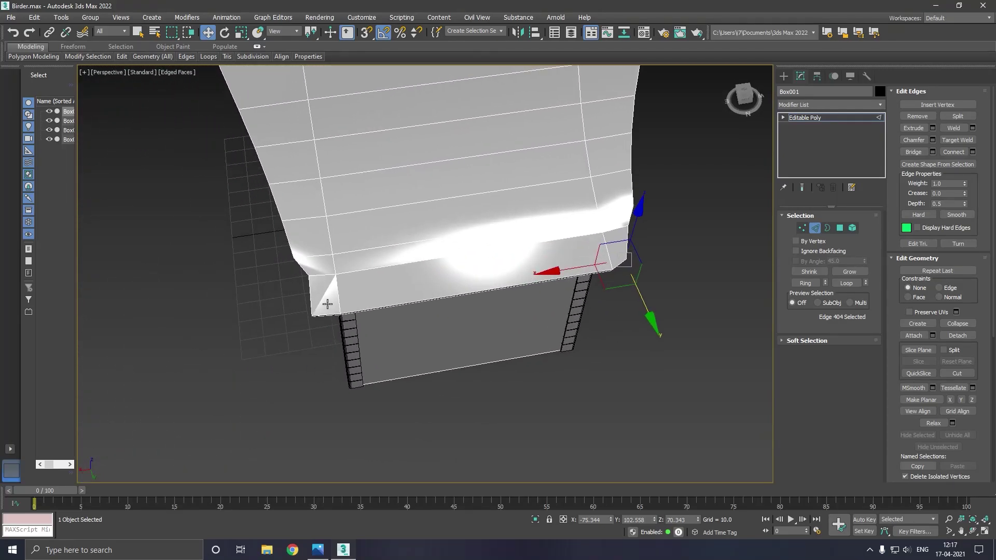
scroll(327, 299, "up", 3)
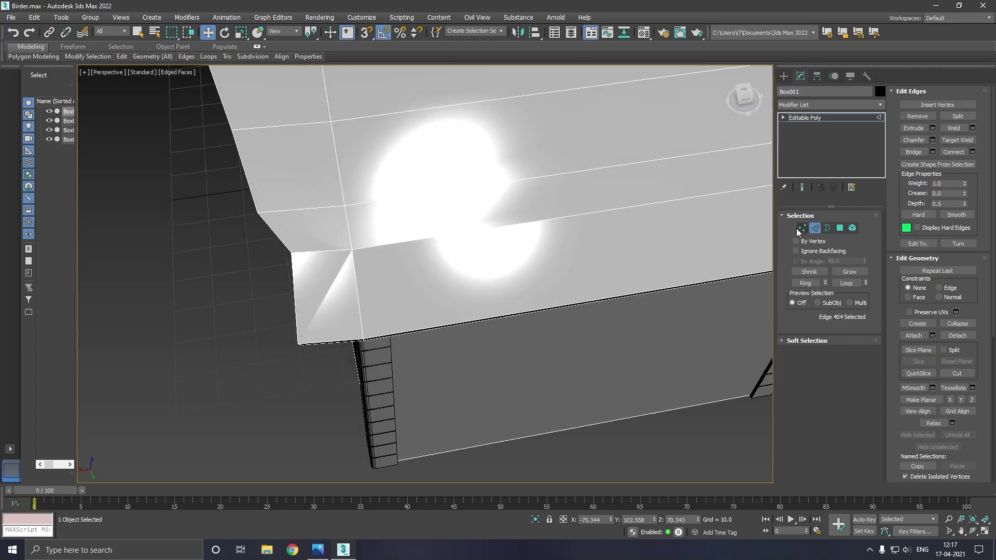
At Vertex level, move the two fascia corner vertices along Y and X onto the neighbouring vertex
left_click(796, 229)
left_click_drag(320, 331, 320, 331)
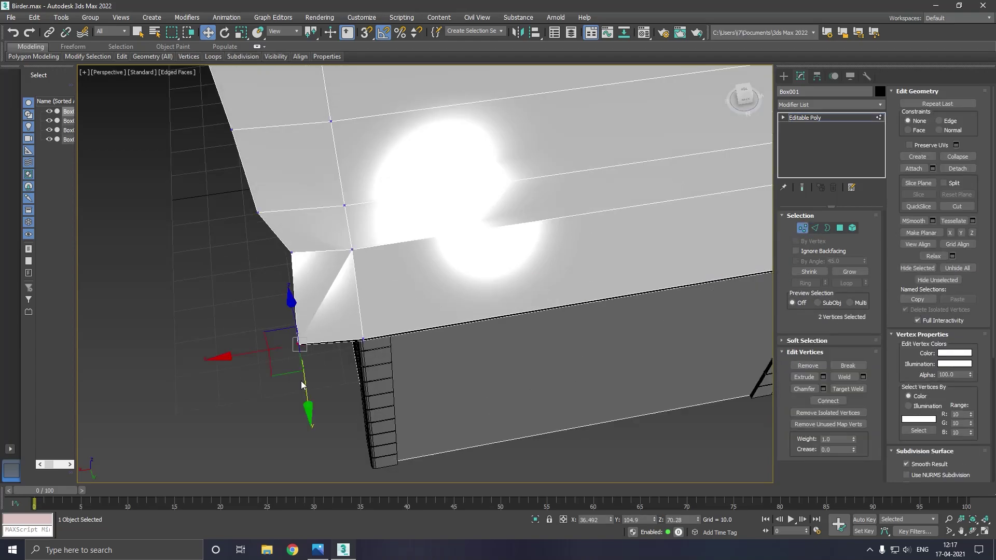
left_click_drag(307, 388, 316, 362)
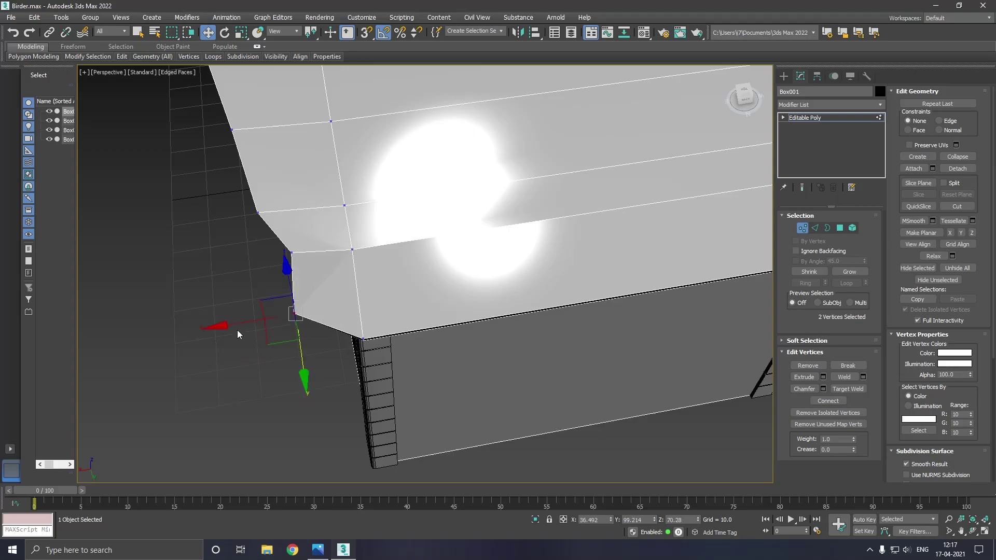
left_click_drag(238, 330, 263, 330)
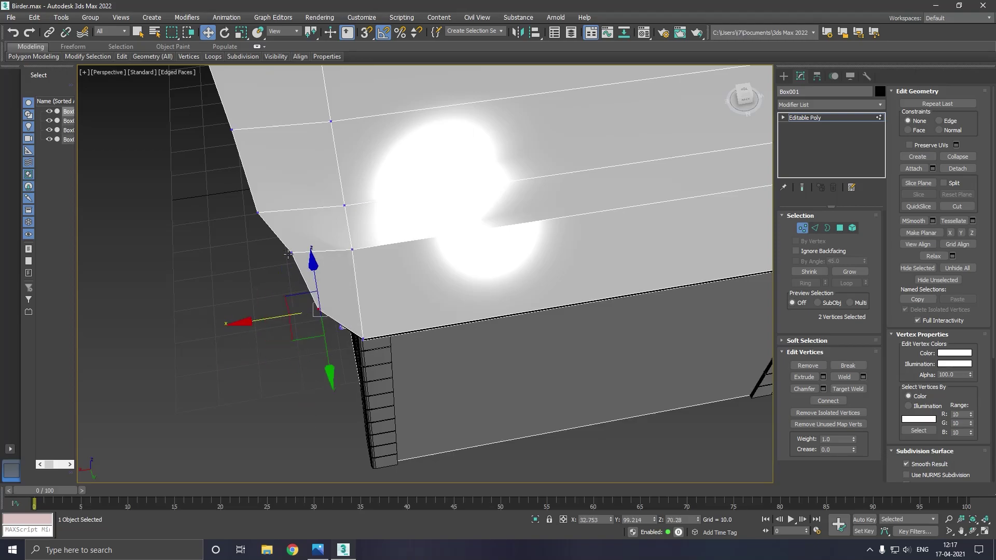
mouse_move(288, 253)
left_mouse_down()
mouse_move(281, 247)
mouse_move(210, 276)
left_mouse_up()
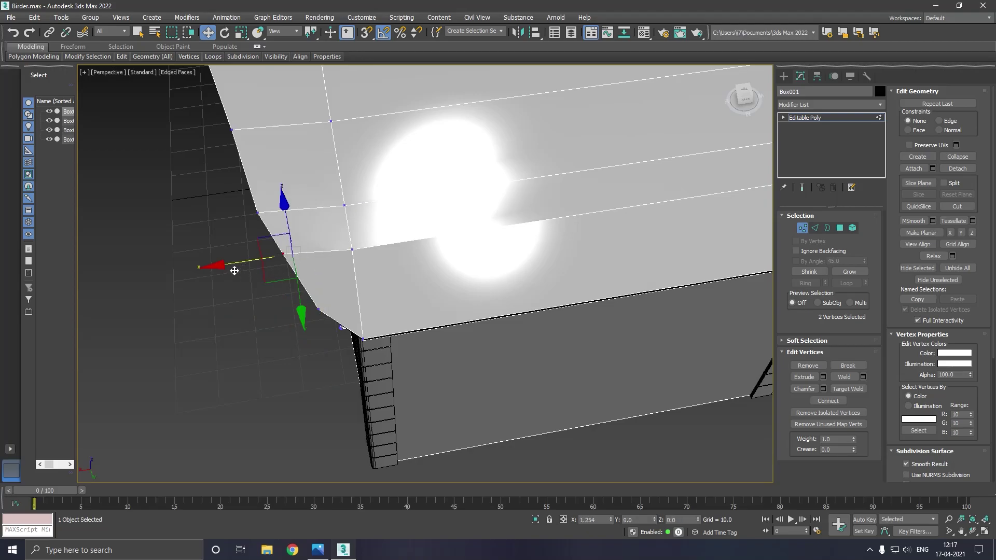
Shift the vertices at the roof's lower corner along X
middle_click_drag(272, 310, 172, 313, "alt")
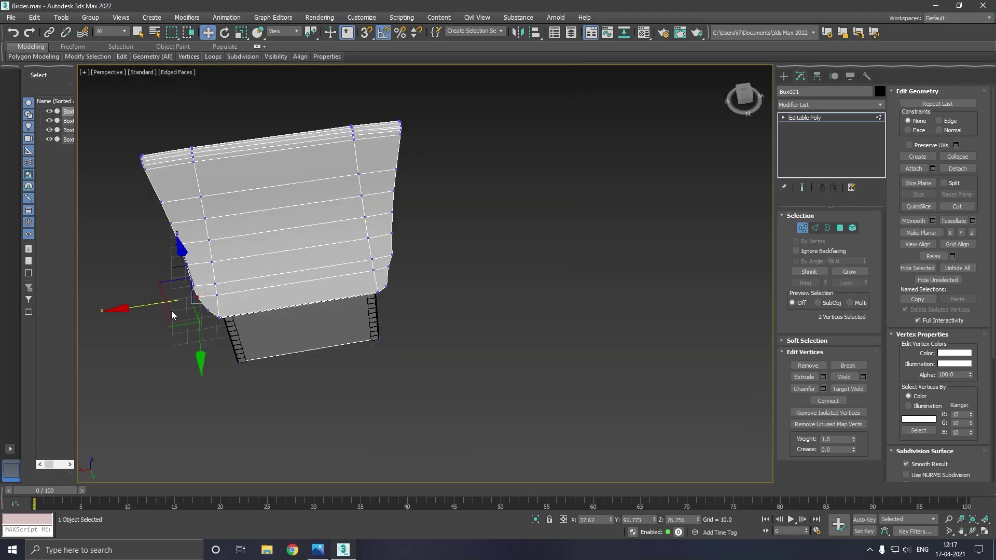
scroll(344, 297, "up", 5)
middle_click_drag(429, 279, 415, 294, "alt")
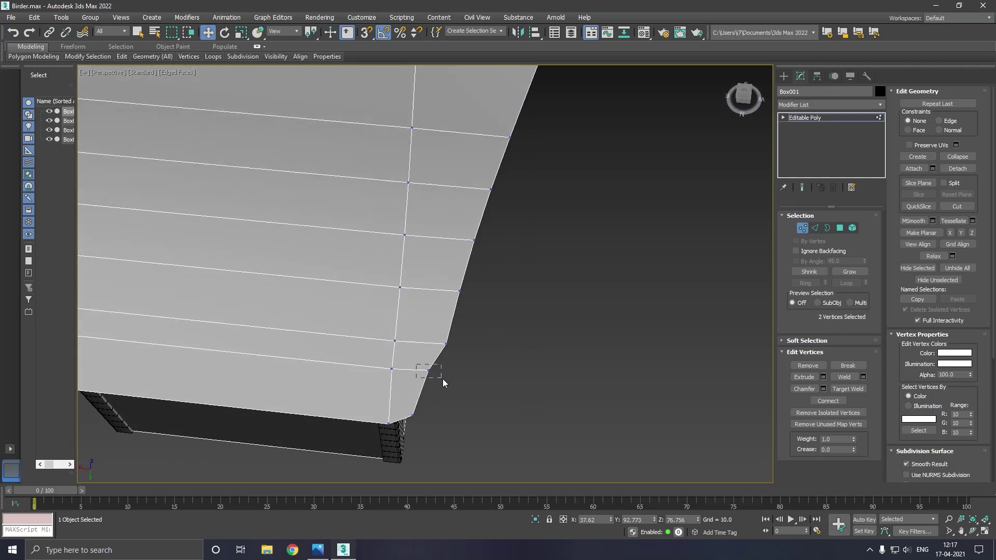
left_click_drag(442, 378, 443, 379)
left_click_drag(385, 368, 396, 373)
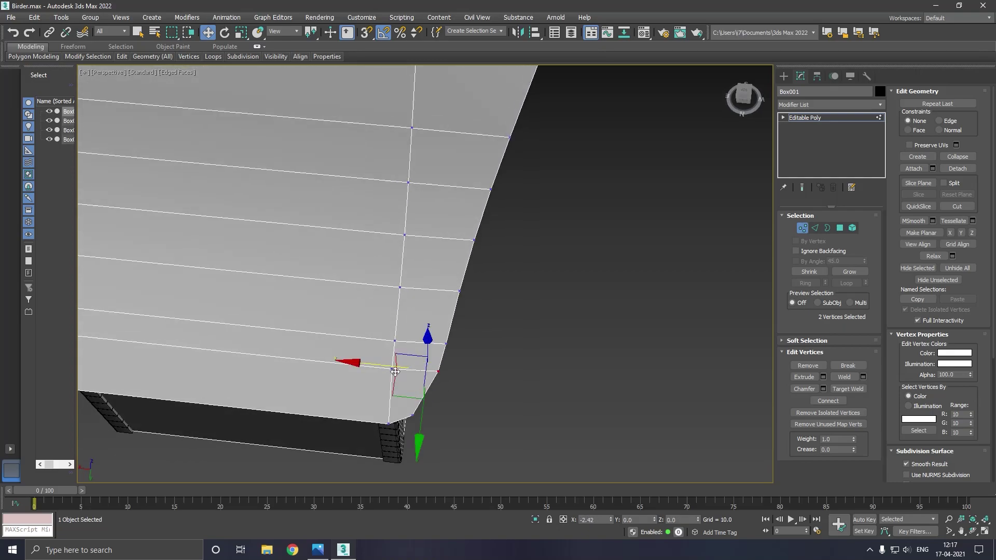
Adjust the eave-corner vertices to straighten the edge and push the roof corner outward along Y
scroll(490, 377, "down", 4)
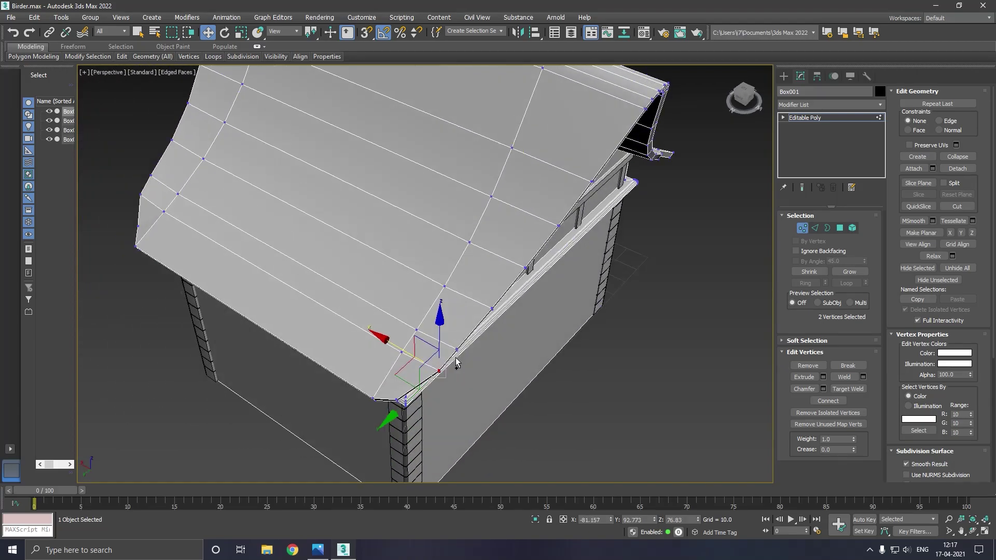
middle_click_drag(490, 378, 392, 354, "alt")
scroll(392, 353, "up", 4)
scroll(307, 335, "down", 5)
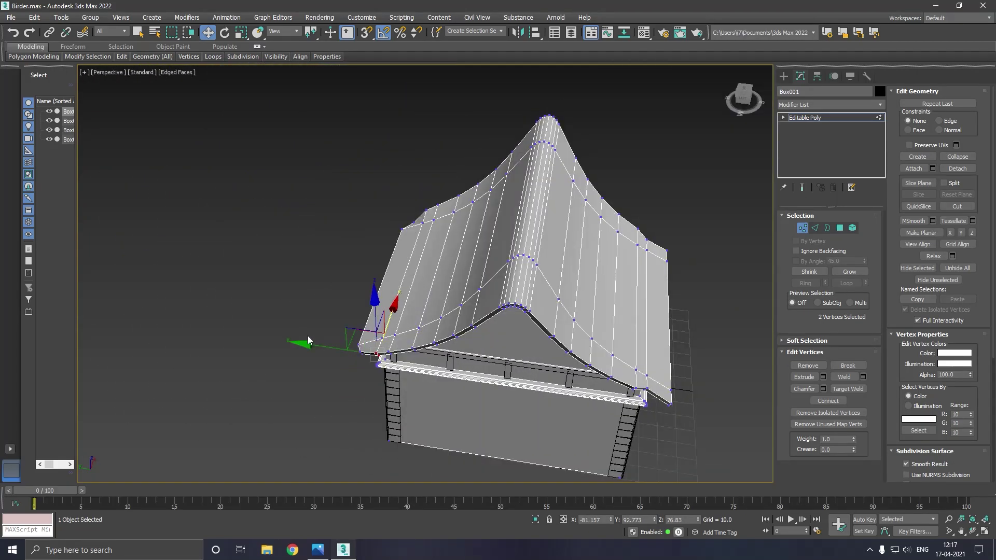
middle_click_drag(307, 335, 443, 369, "alt")
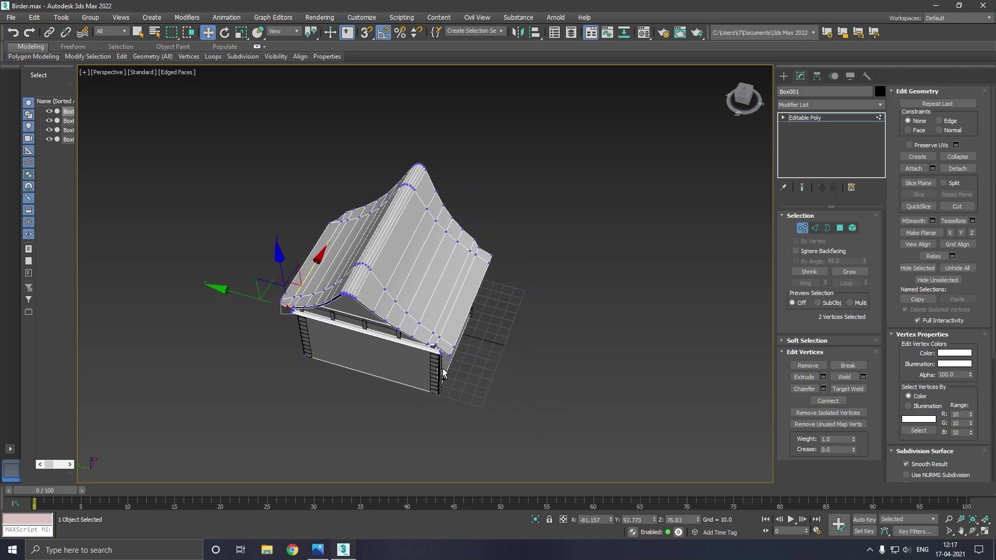
scroll(443, 369, "up", 3)
scroll(467, 367, "up", 3)
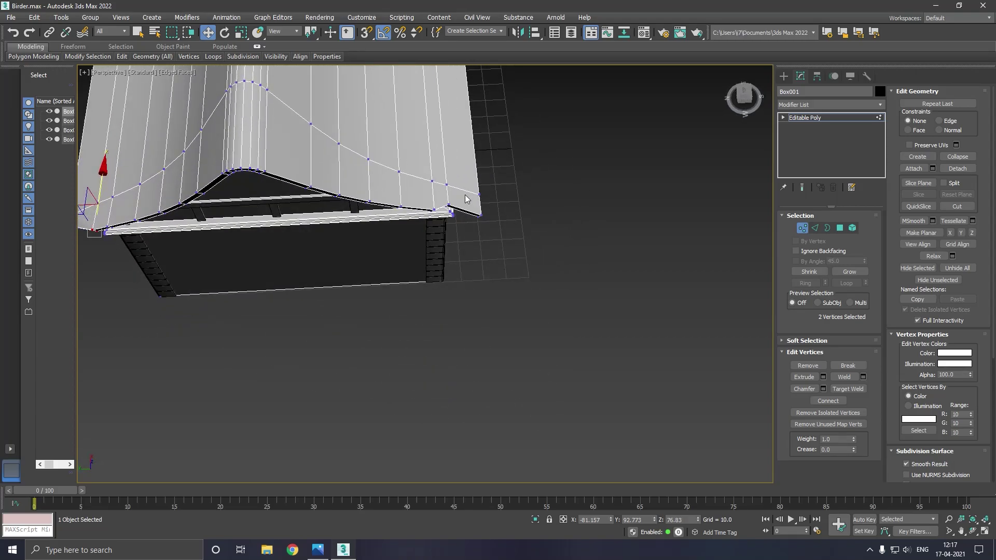
scroll(465, 199, "up", 3)
left_click_drag(505, 244, 558, 289)
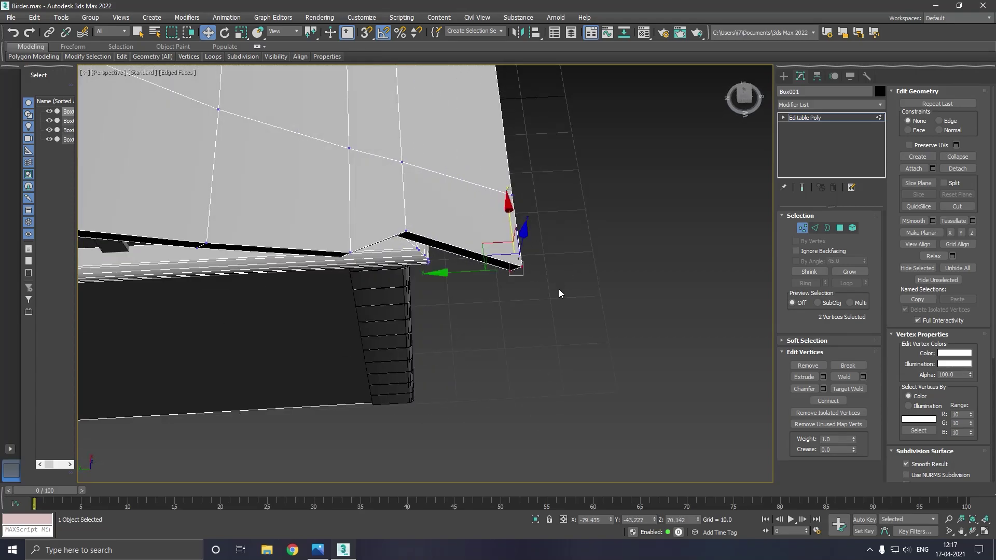
mouse_move(559, 288)
middle_mouse_down("alt")
mouse_move(458, 312)
mouse_move(471, 231)
middle_mouse_up("alt")
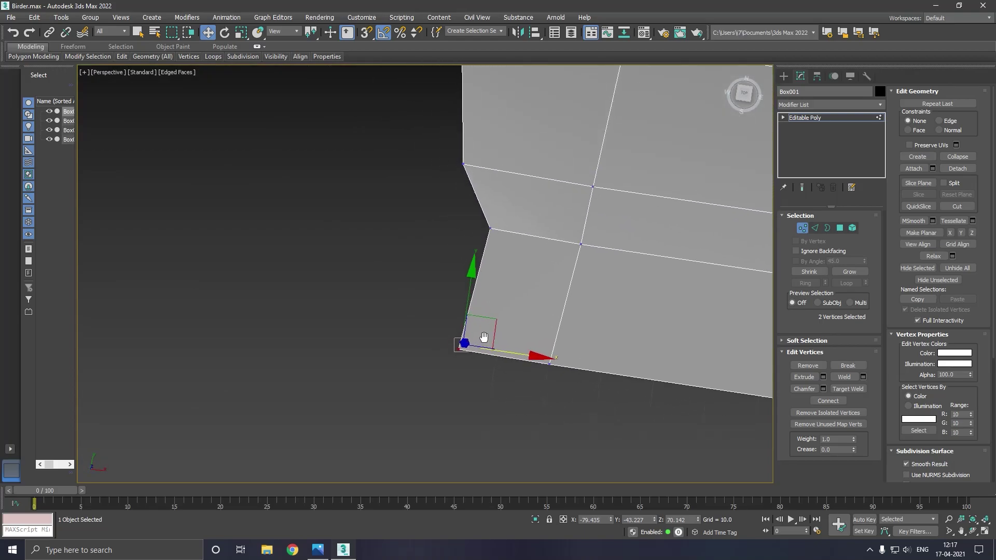
left_click_drag(493, 242, 471, 242)
mouse_move(467, 369)
left_mouse_down()
mouse_move(481, 314)
mouse_move(536, 304)
left_mouse_up()
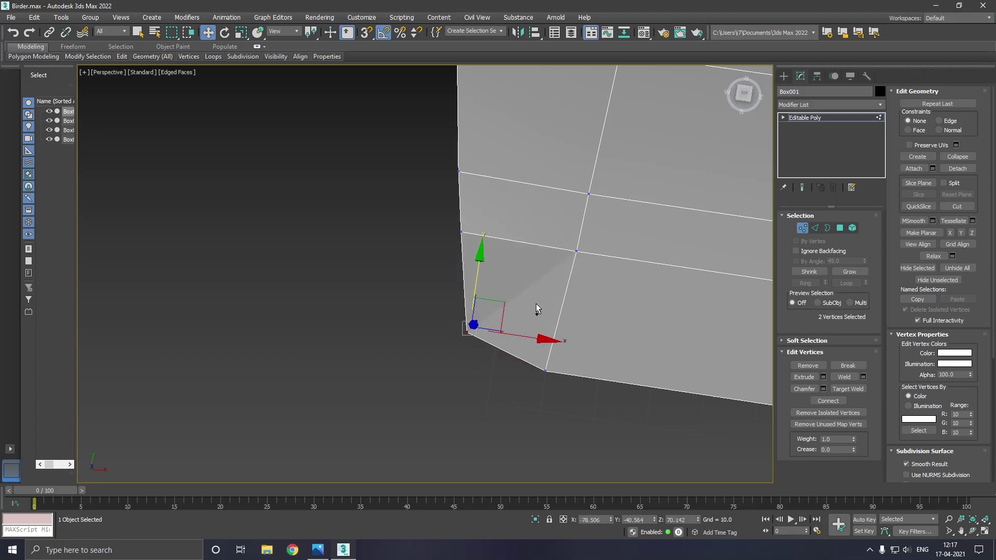
mouse_move(536, 303)
middle_mouse_down("alt")
mouse_move(592, 226)
mouse_move(534, 310)
middle_mouse_up("alt")
scroll(593, 225, "up", 2)
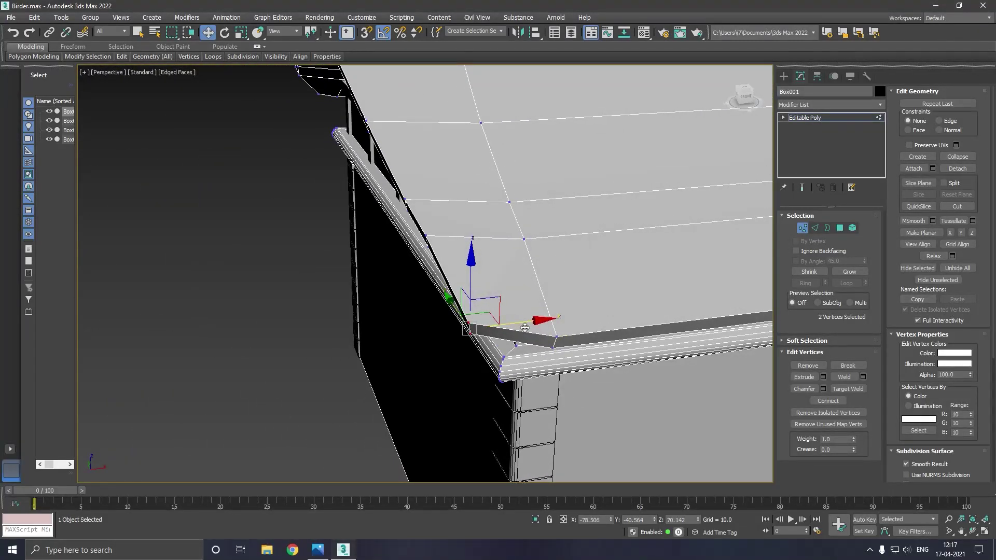
mouse_move(449, 299)
left_mouse_down()
mouse_move(473, 296)
mouse_move(489, 249)
left_mouse_up()
Raise the roof corner vertices and nudge them along X
mouse_move(497, 262)
middle_mouse_down("alt")
mouse_move(511, 271)
mouse_move(583, 258)
middle_mouse_up("alt")
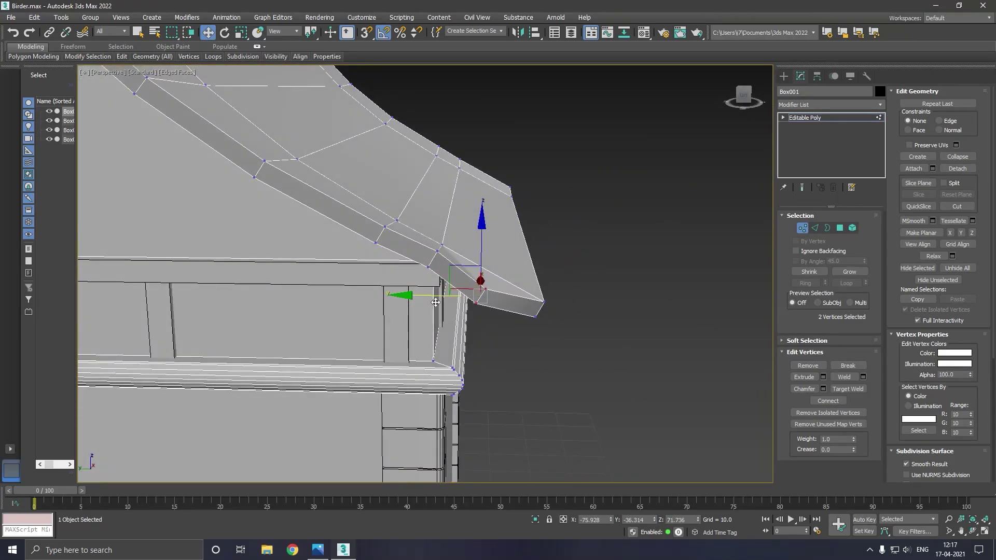
middle_click_drag(514, 257, 494, 249, "alt")
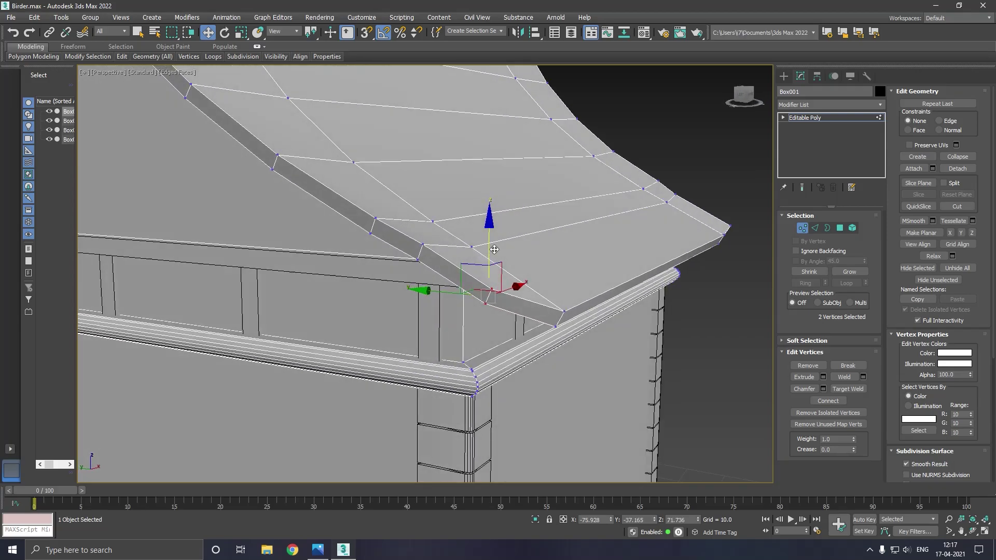
left_click_drag(495, 249, 494, 243)
mouse_move(257, 303)
middle_mouse_down("alt")
mouse_move(301, 310)
mouse_move(300, 338)
mouse_move(289, 345)
mouse_move(384, 306)
middle_mouse_up("alt")
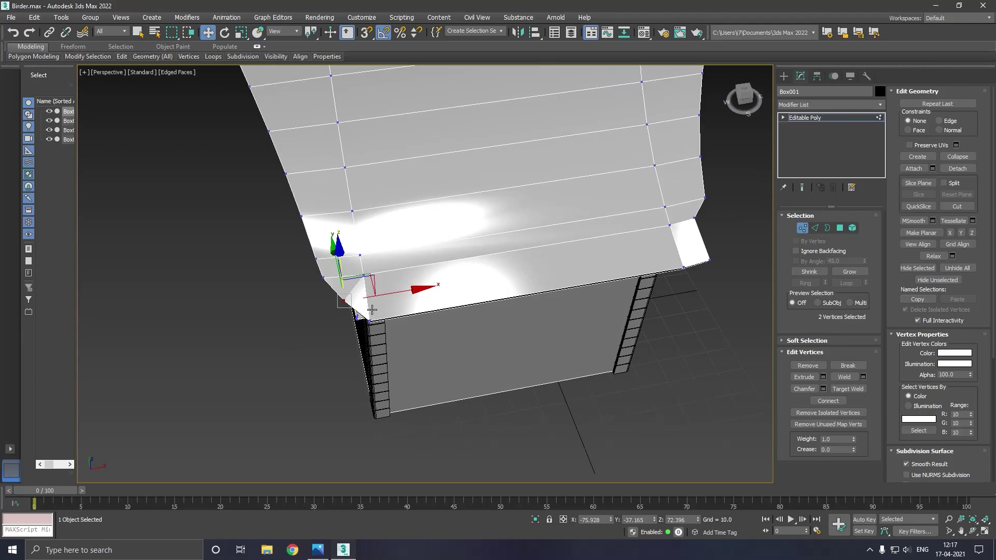
left_click_drag(402, 297, 384, 300)
middle_click_drag(274, 321, 268, 322, "alt")
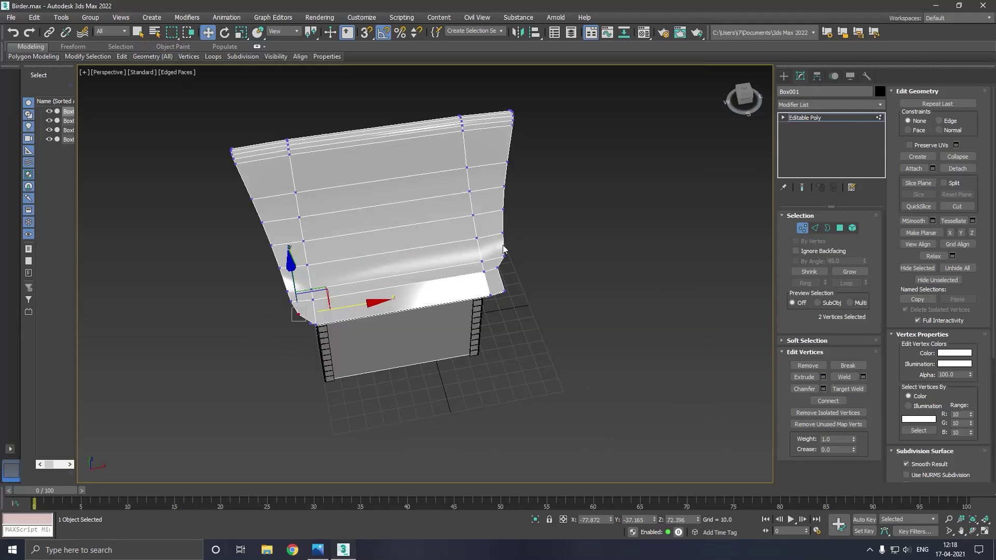
scroll(503, 249, "up", 4)
scroll(559, 305, "up", 1)
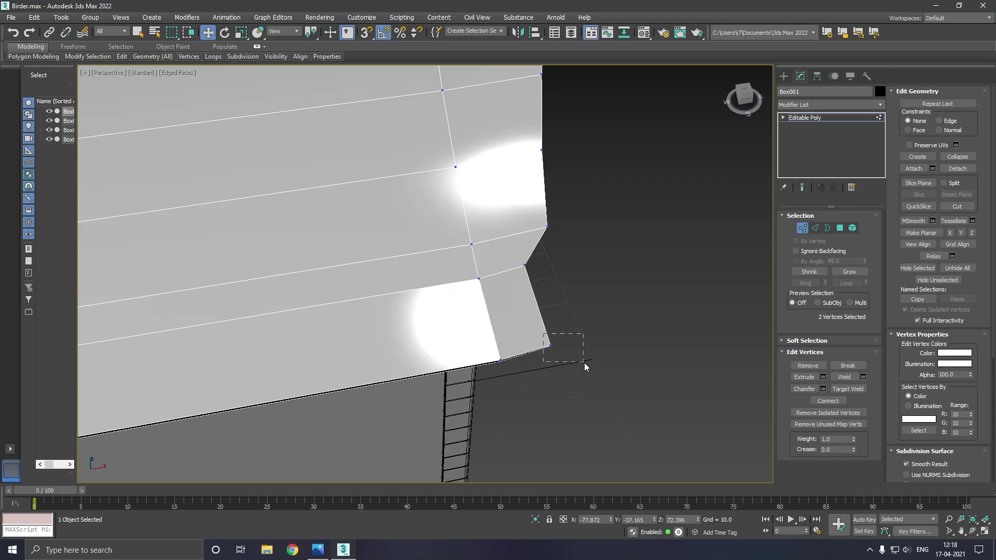
Adjust the vertex at the roof's far corner along Y
left_click_drag(584, 363, 583, 362)
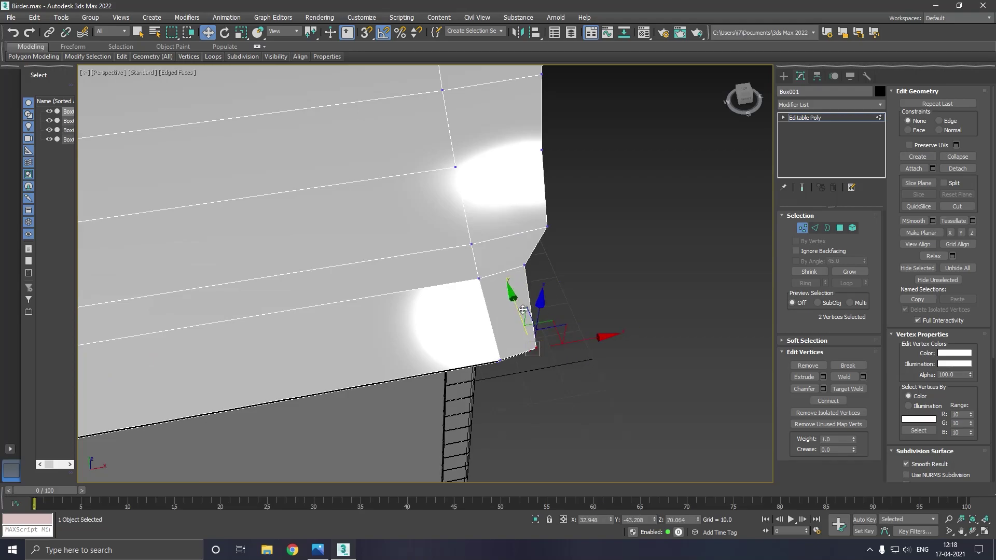
mouse_move(523, 310)
left_mouse_down()
mouse_move(510, 287)
mouse_move(524, 240)
left_mouse_up()
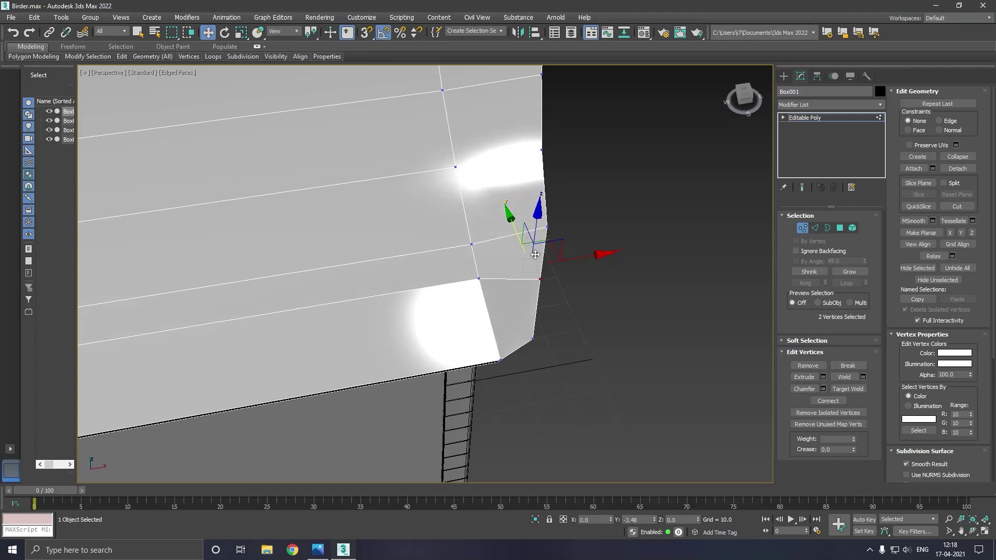
left_click_drag(524, 243, 533, 248)
middle_click_drag(533, 248, 583, 254, "alt")
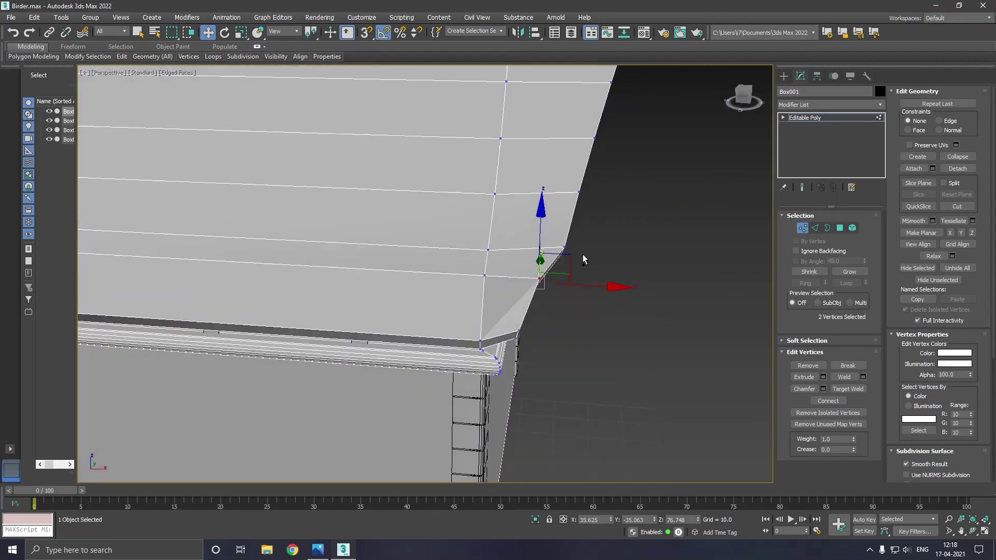
scroll(583, 254, "up", 5)
mouse_move(658, 273)
middle_mouse_down("alt")
mouse_move(610, 264)
mouse_move(586, 324)
middle_mouse_up("alt")
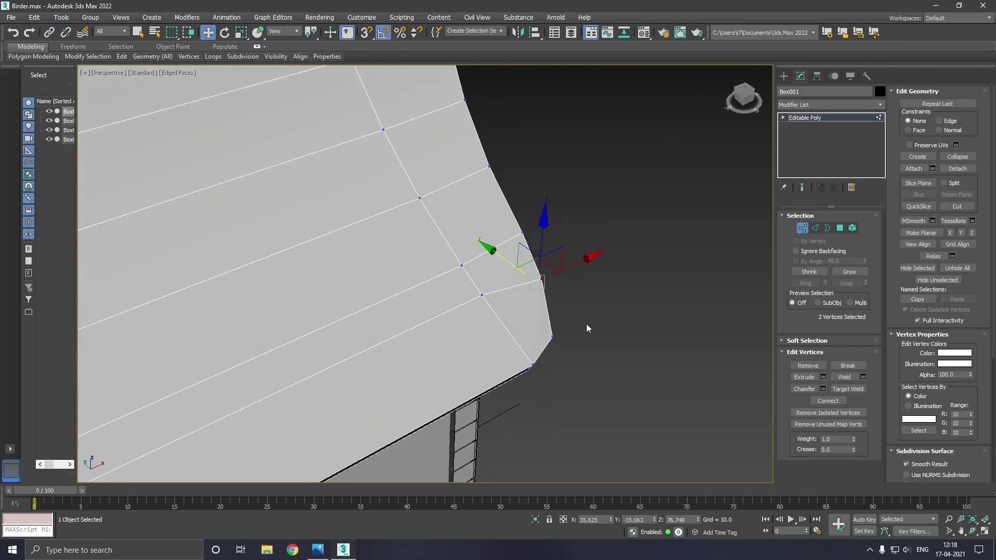
Lift the opposite roof-corner vertex pair and move it inward along X
left_click_drag(547, 344, 548, 344)
middle_click_drag(548, 344, 548, 336, "alt")
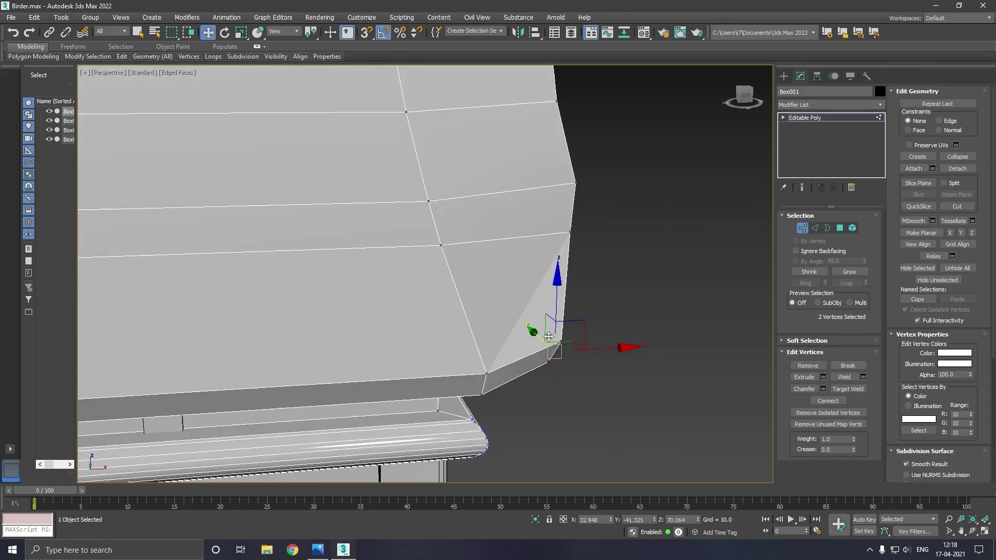
left_click_drag(560, 308, 561, 291)
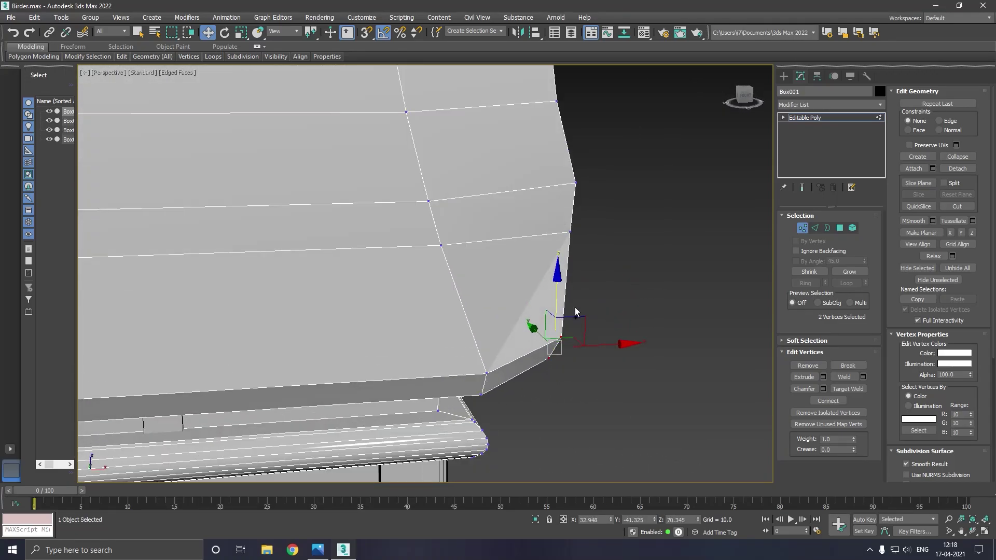
middle_click_drag(575, 307, 520, 285, "alt")
left_click_drag(622, 348, 548, 306)
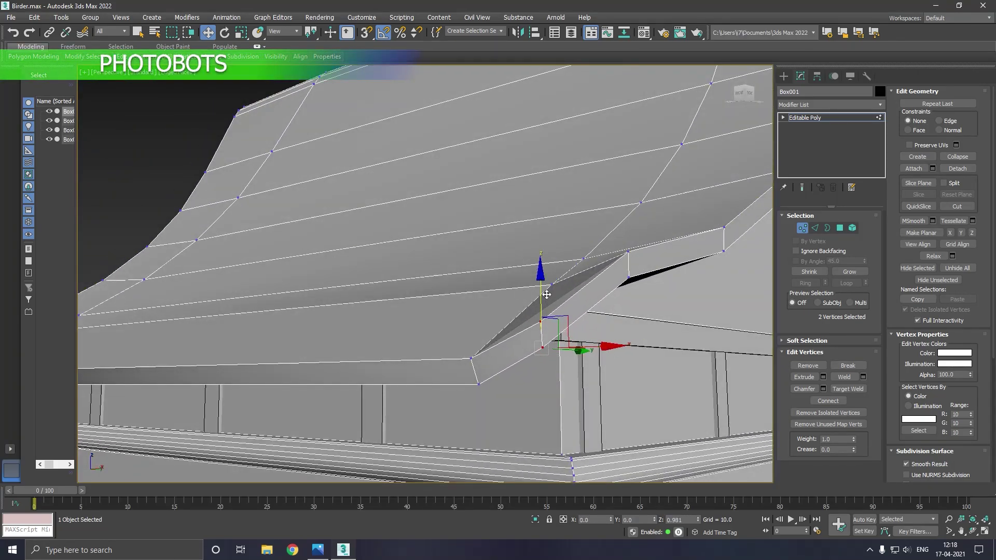
left_click_drag(546, 308, 561, 297)
scroll(561, 295, "down", 3)
scroll(625, 316, "down", 3)
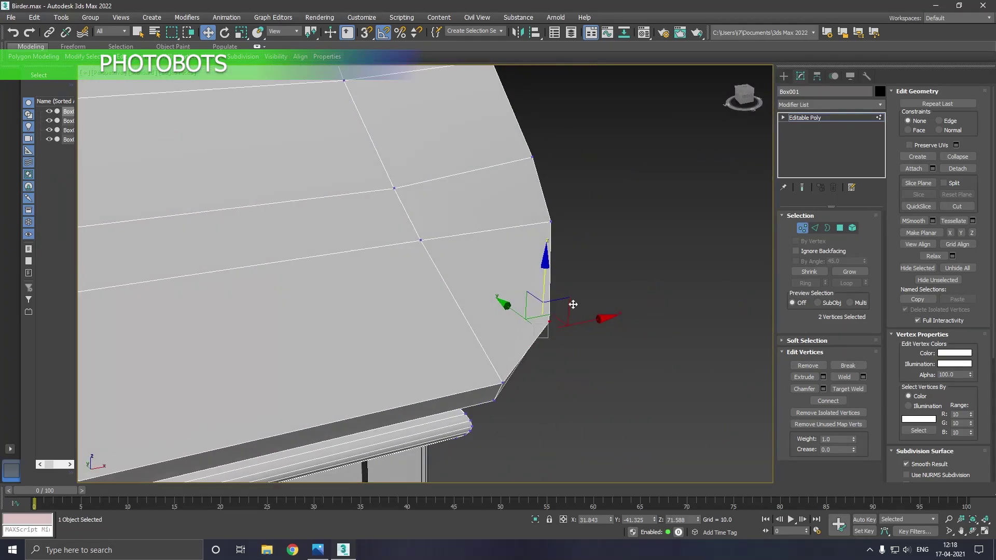
scroll(548, 301, "down", 2)
scroll(549, 301, "down", 3)
mouse_move(549, 302)
middle_mouse_down("alt")
mouse_move(615, 289)
mouse_move(622, 273)
mouse_move(595, 289)
mouse_move(470, 301)
middle_mouse_up("alt")
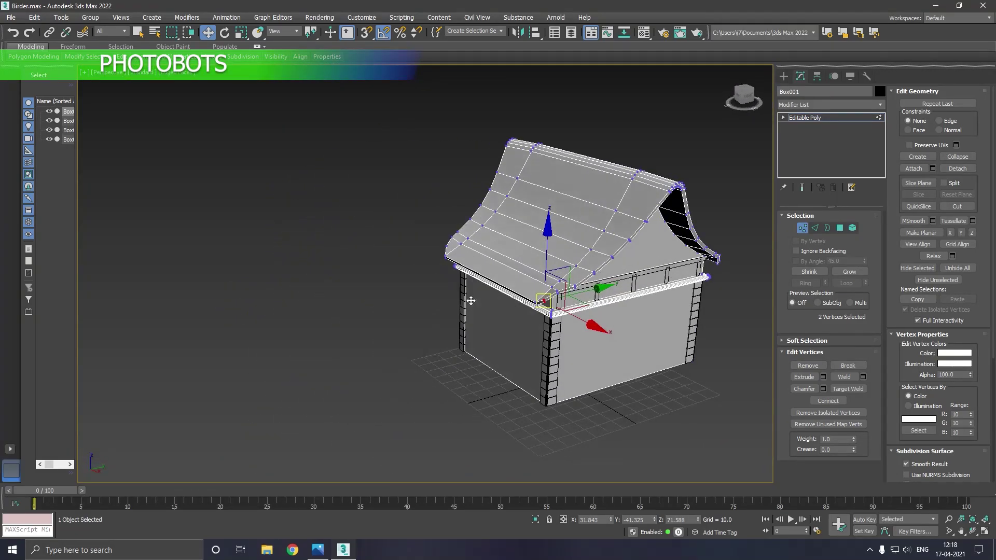
Exit vertex editing on the roof and recentre the view on the house
left_click(815, 121)
left_click(674, 383)
middle_click_drag(692, 381, 647, 379)
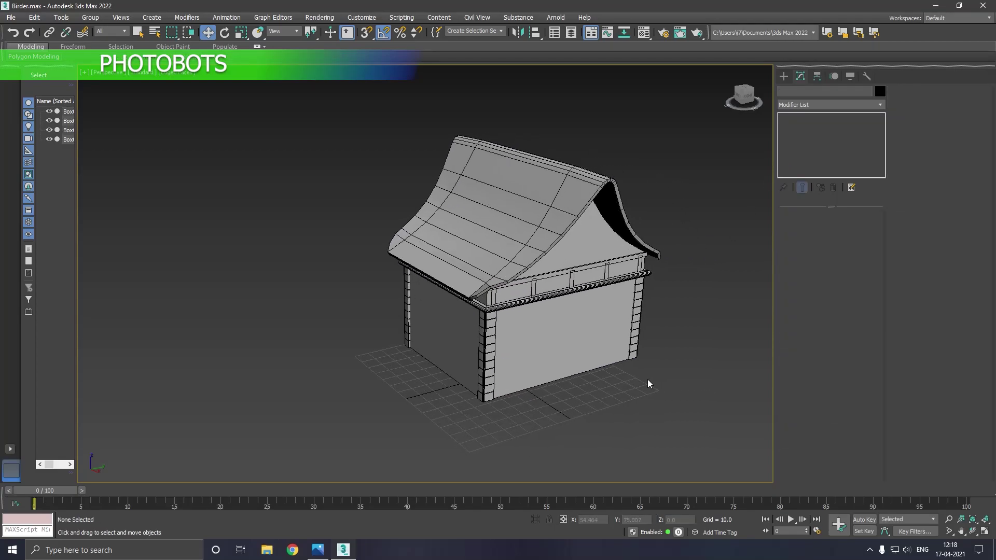
scroll(482, 283, "up", 5)
left_click(473, 280)
scroll(557, 272, "up", 4)
scroll(557, 273, "down", 3)
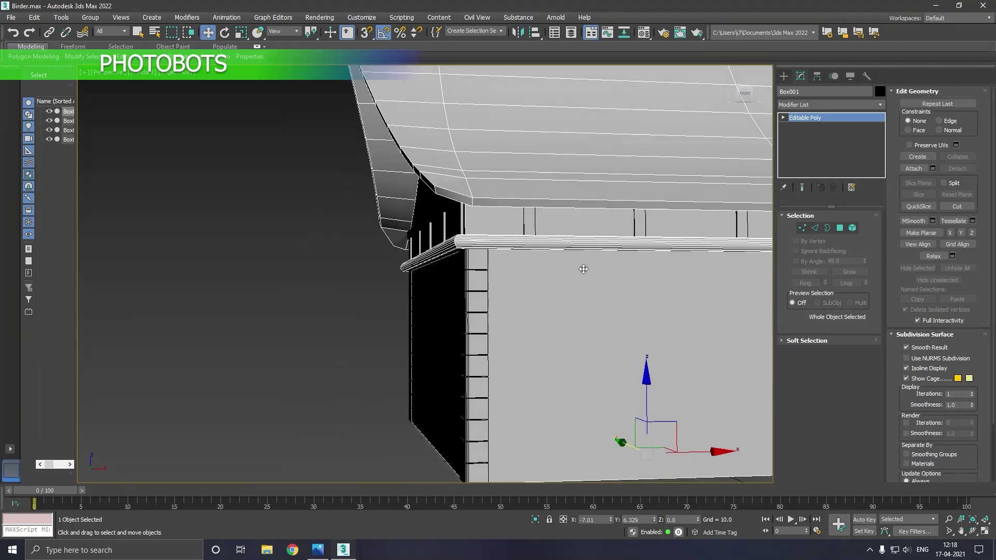
scroll(570, 303, "down", 3)
scroll(448, 305, "down", 3)
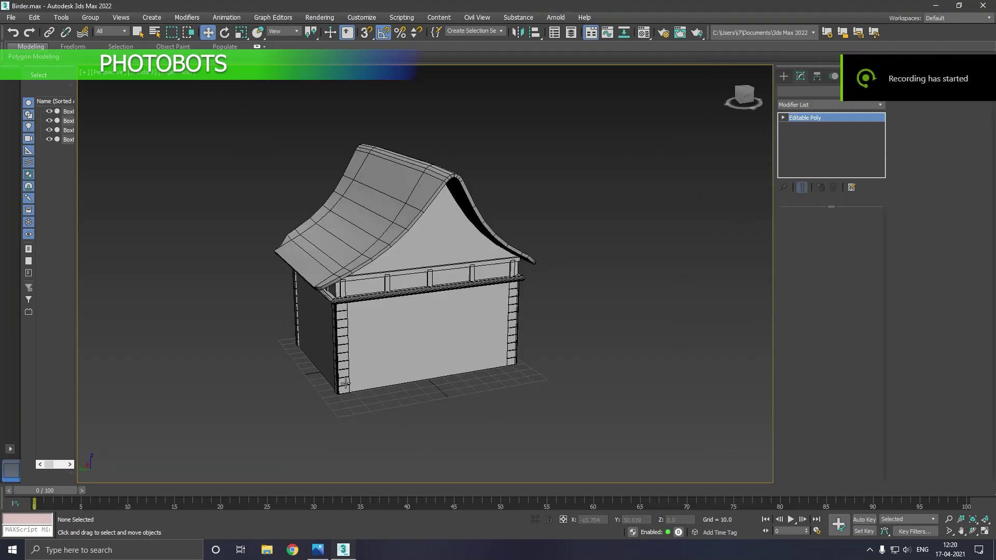
In Box002's Element mode, slide the front-left brick pillar partway along the front wall
left_click(345, 384)
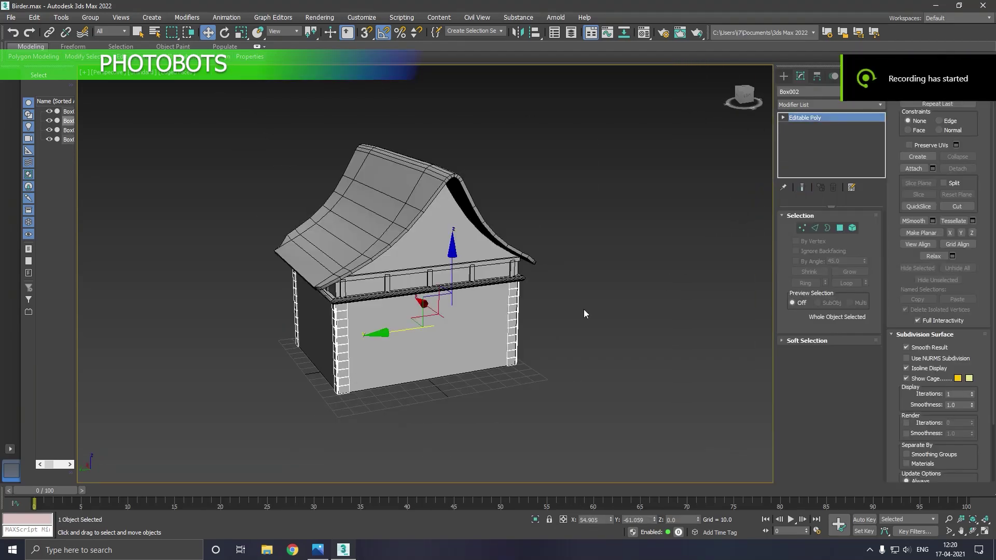
left_click(850, 227)
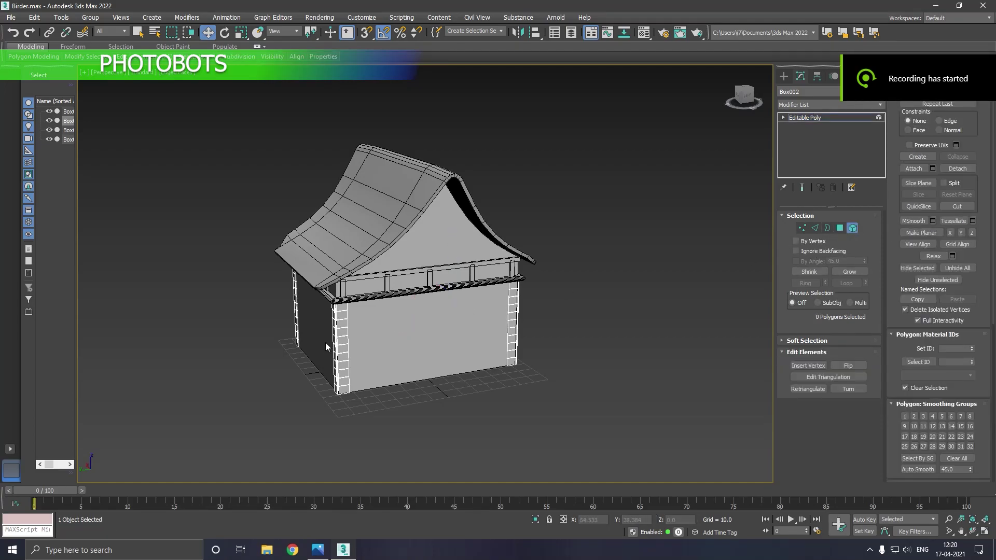
left_click(342, 358)
left_click_drag(294, 363, 399, 337)
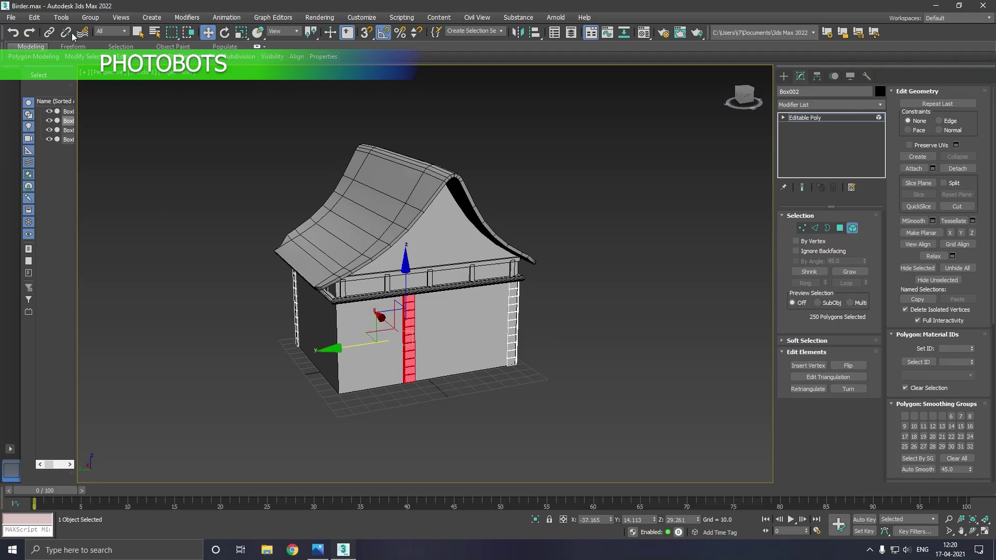
left_click(11, 34)
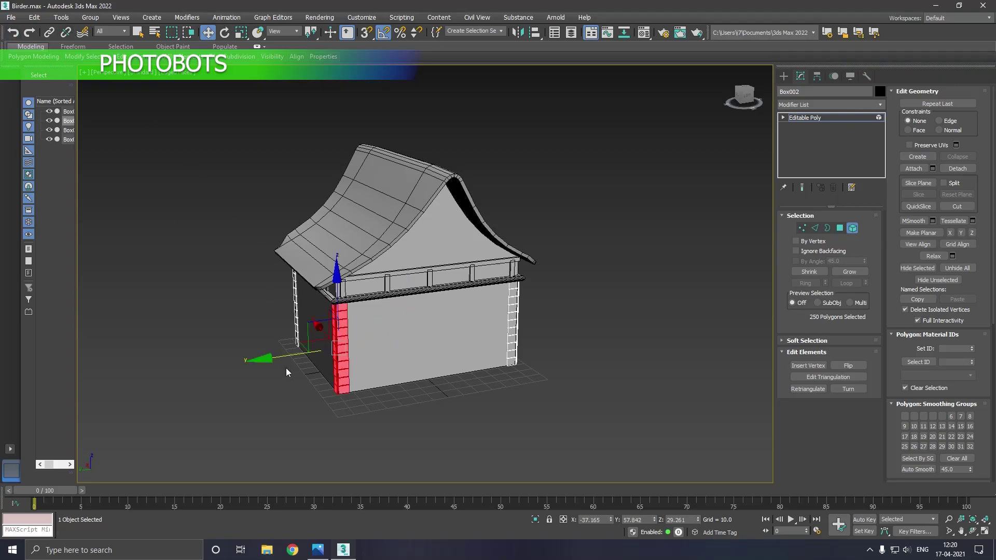
left_click_drag(285, 364, 350, 363)
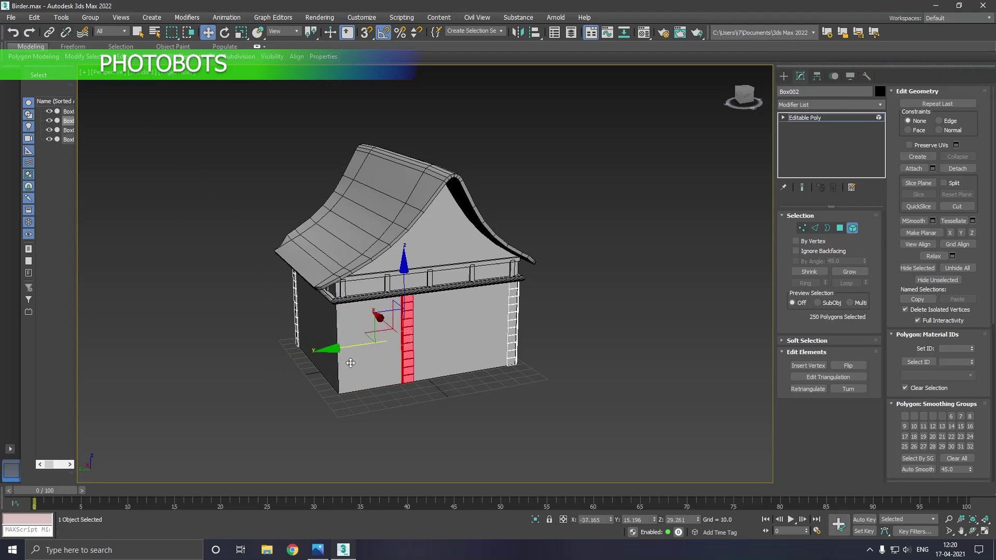
left_click(8, 35)
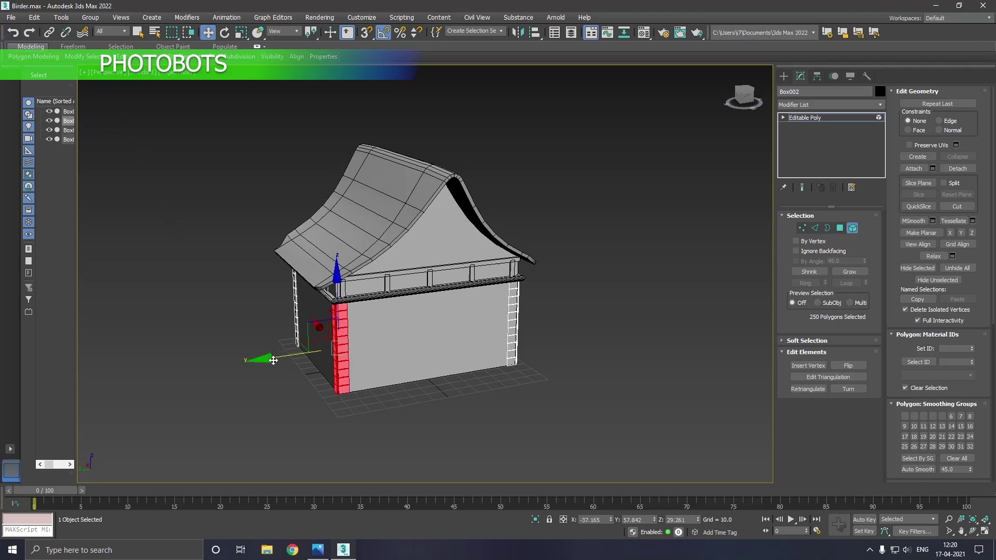
left_click_drag(275, 360, 324, 358)
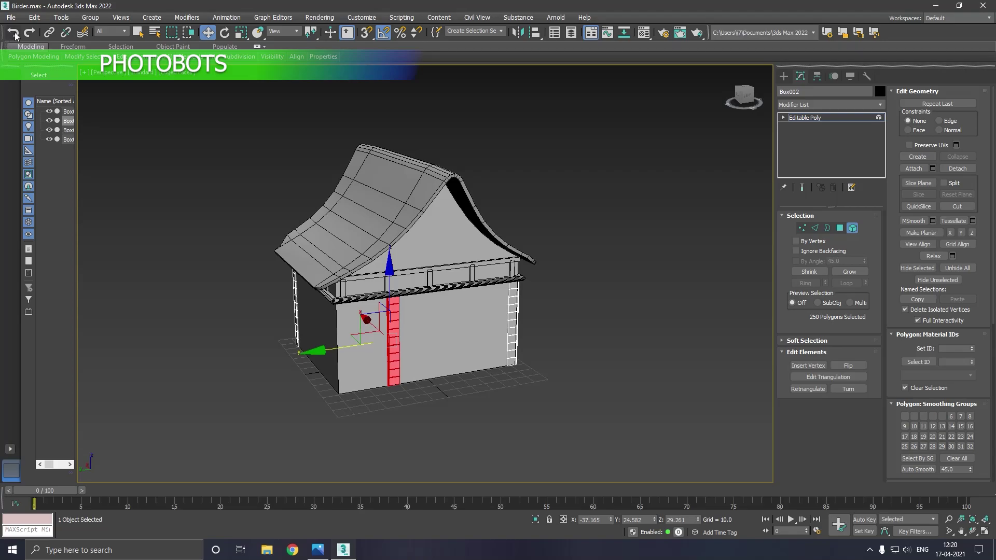